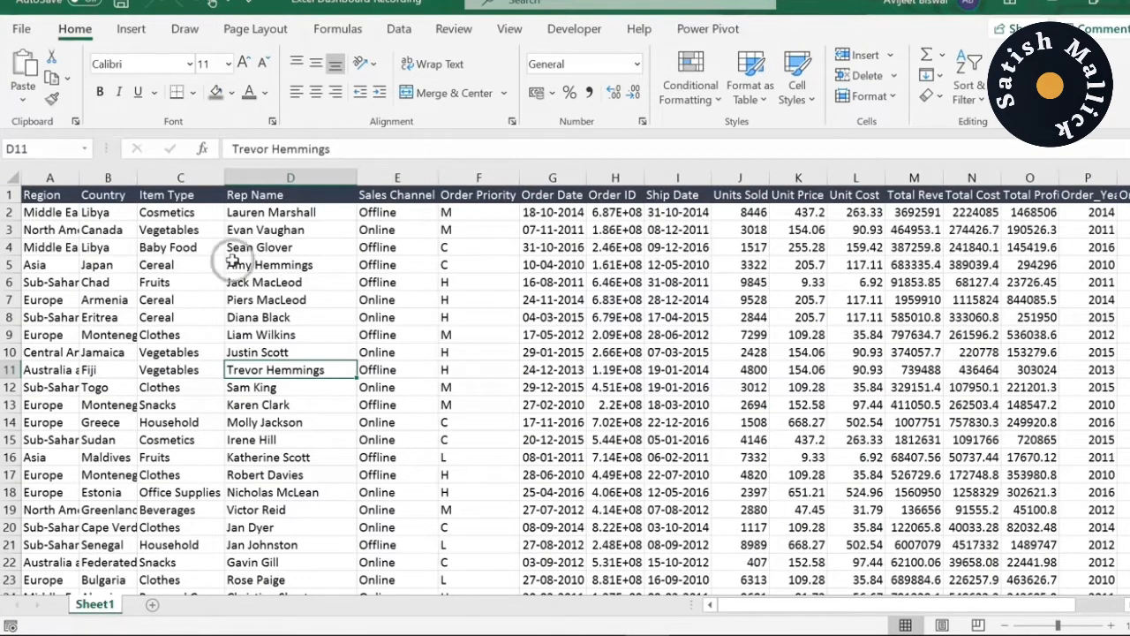
Select the Region data from A2 down to the last record to check how many rows the dataset has.
click(53, 215)
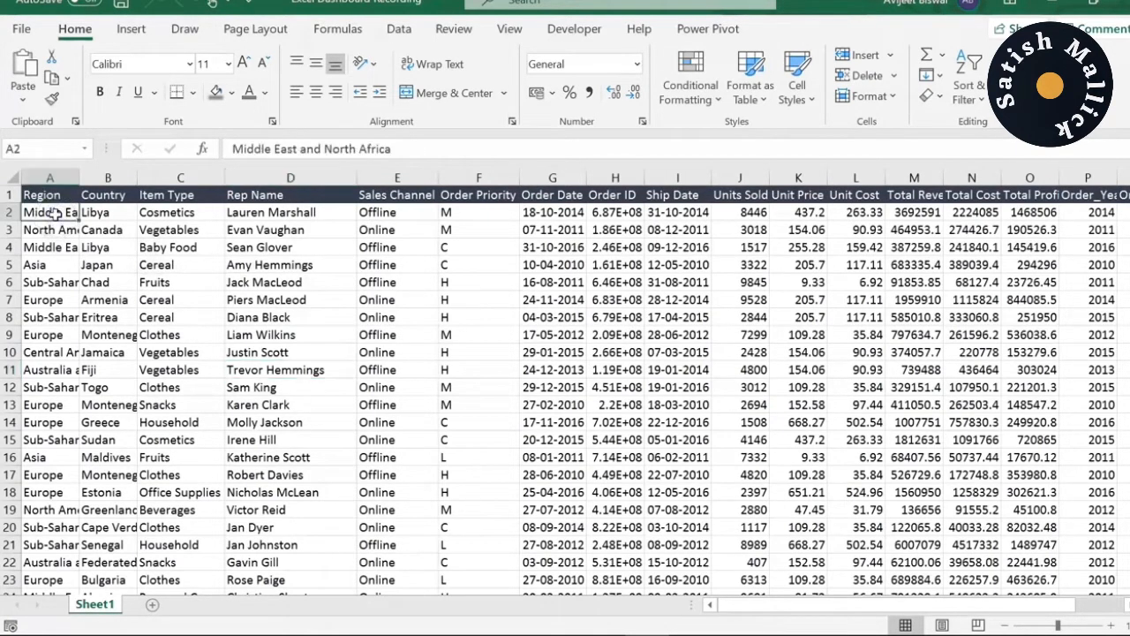
key(ctrl+shift+Down)
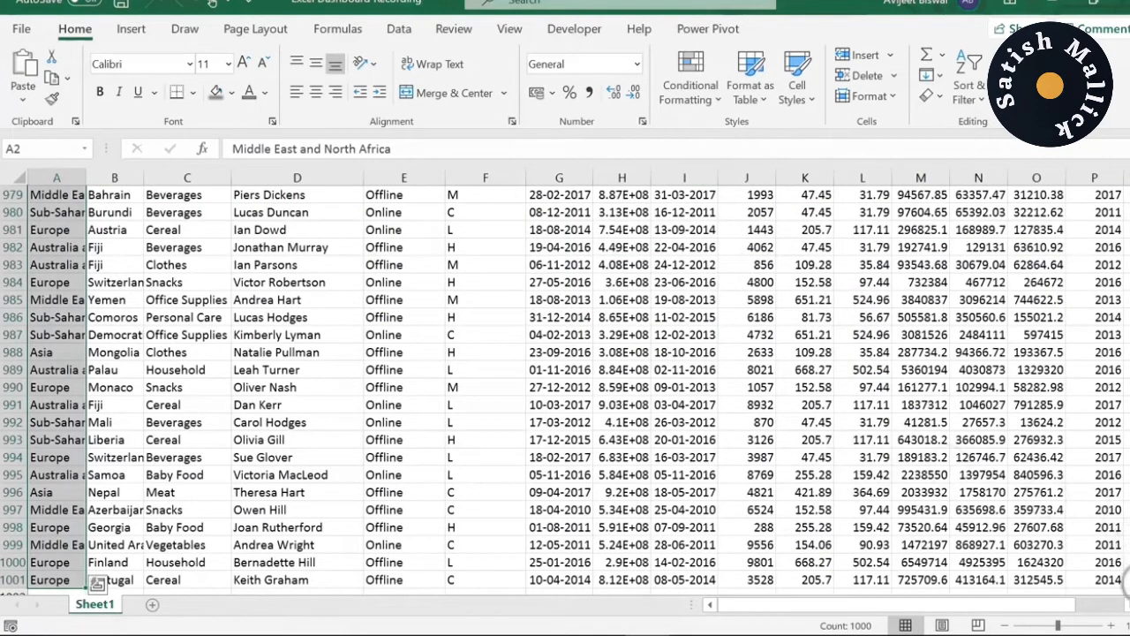
scroll(565, 389, up, 20)
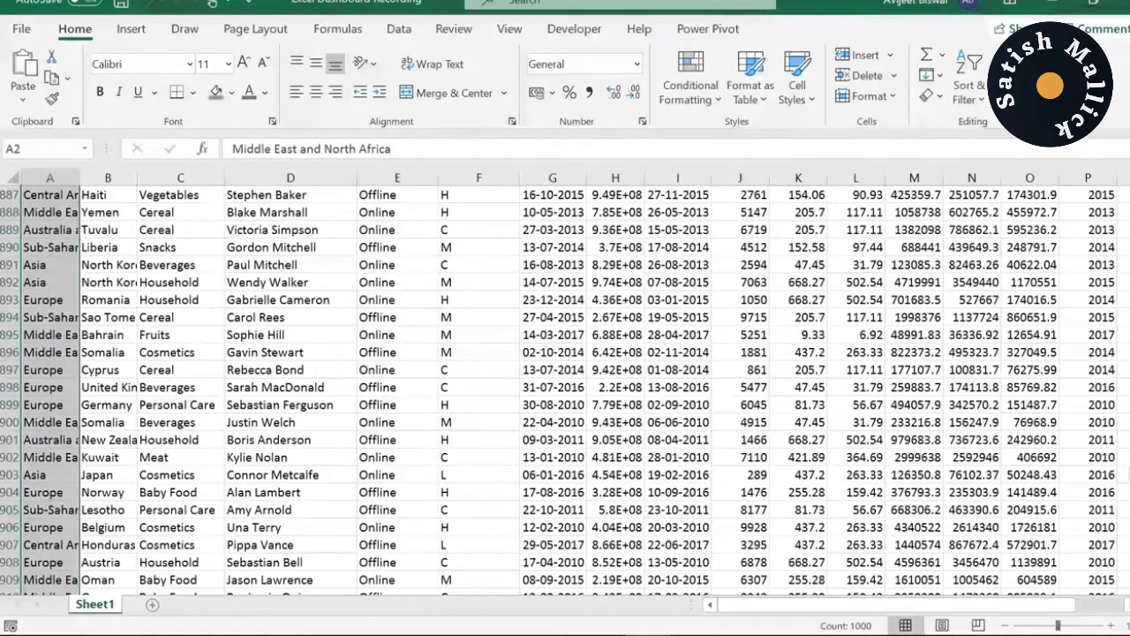
drag(1129, 535, 1129, 256)
drag(1129, 536, 1129, 185)
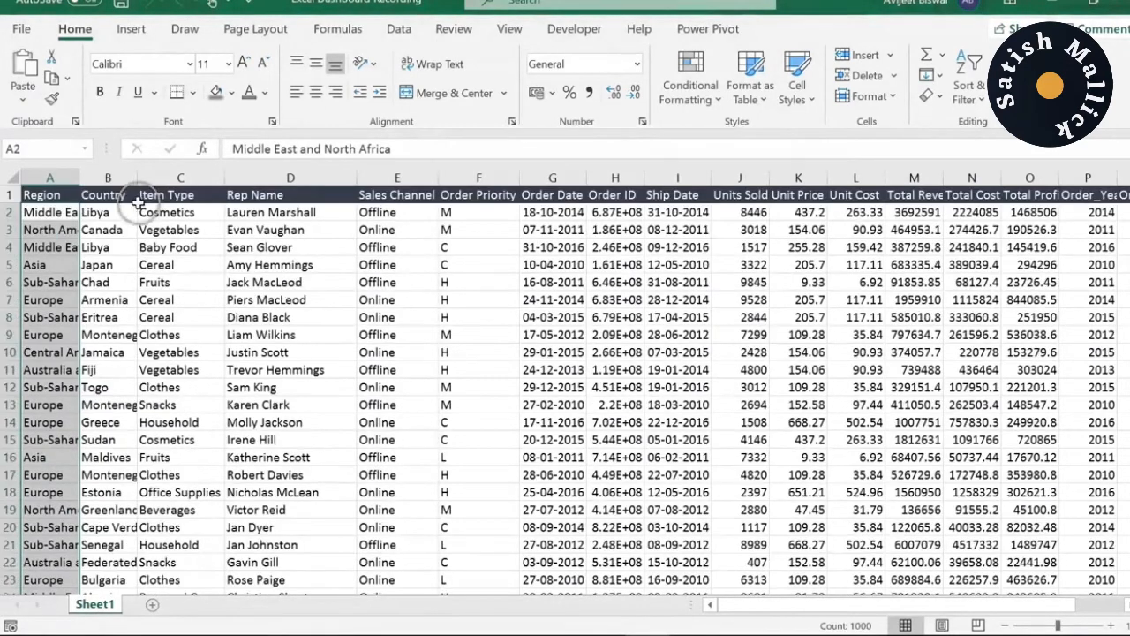
Select the whole header row from Region to Order_Month to check how many columns the dataset has.
click(55, 196)
key(ctrl+shift+Right)
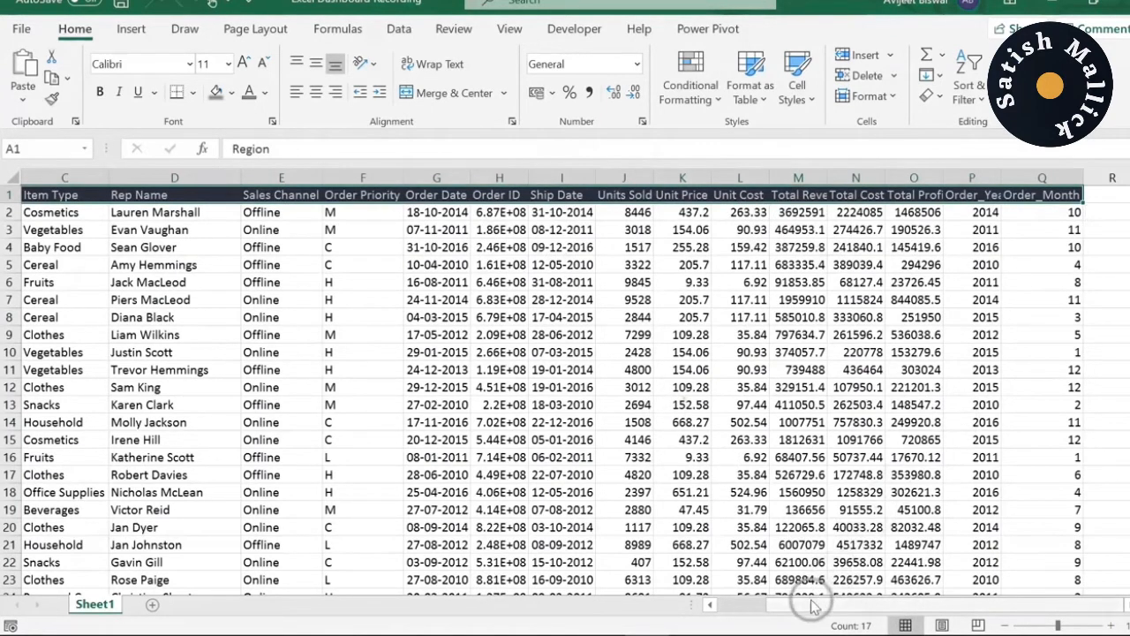
drag(794, 605, 644, 606)
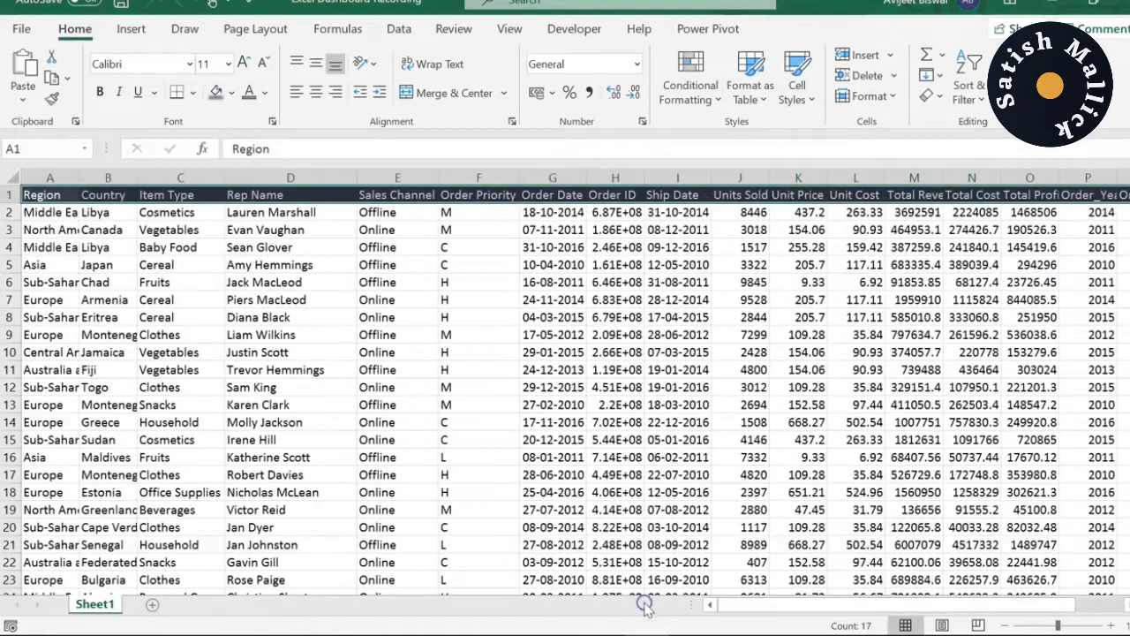
Examine the Region column's entries one by one, starting at the header and going down the first rows.
click(62, 210)
click(55, 195)
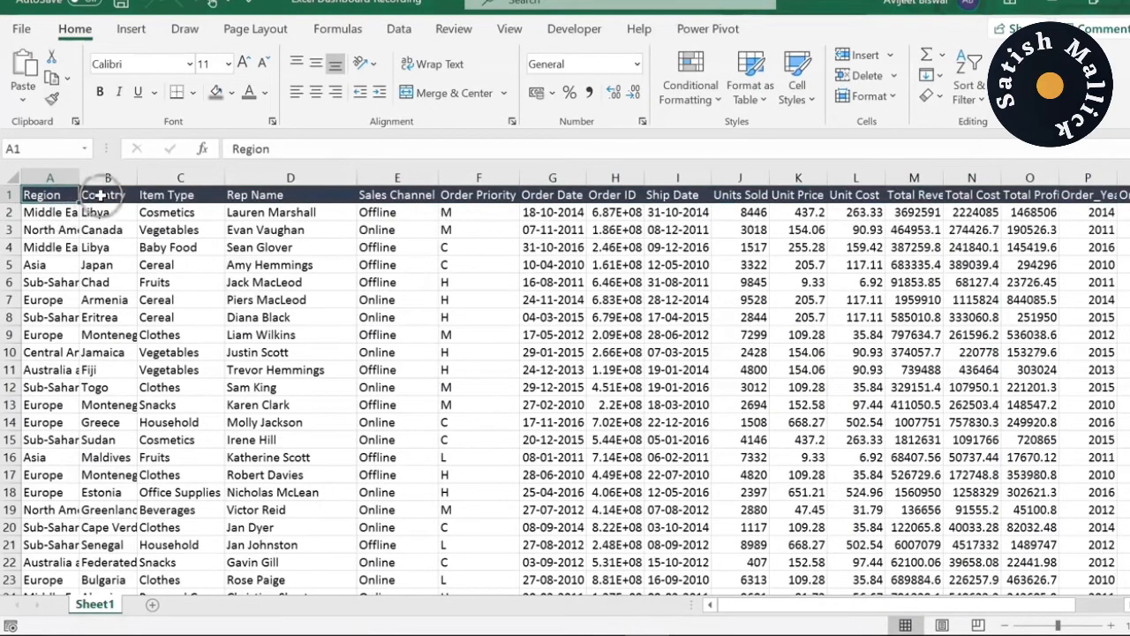
click(35, 213)
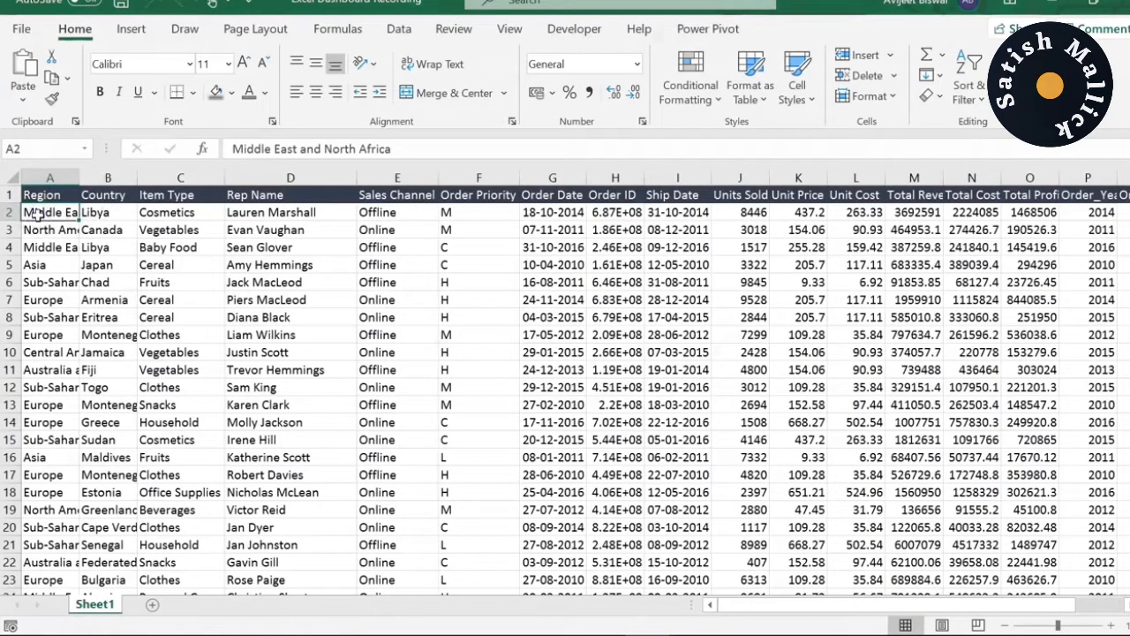
key(Down)
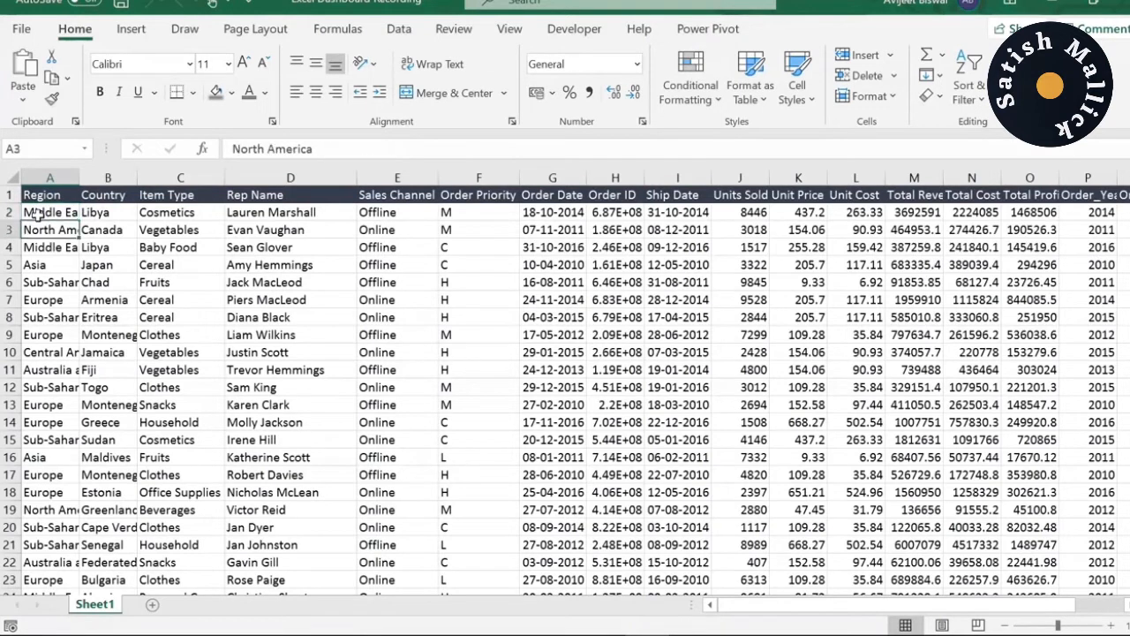
key(Down)
key(Down)
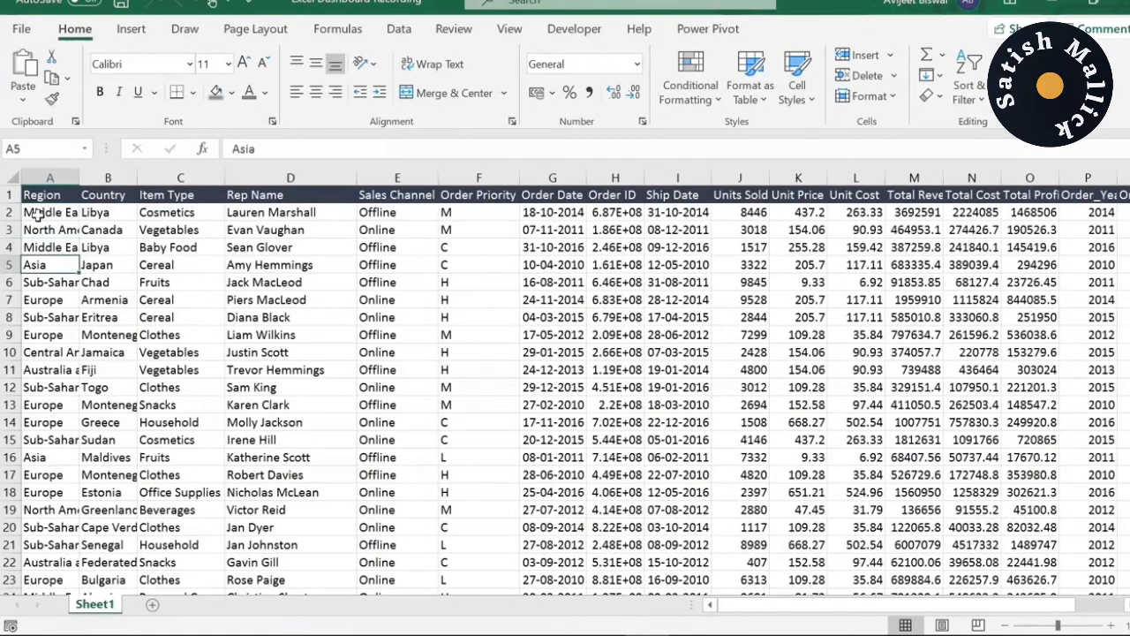
key(Down)
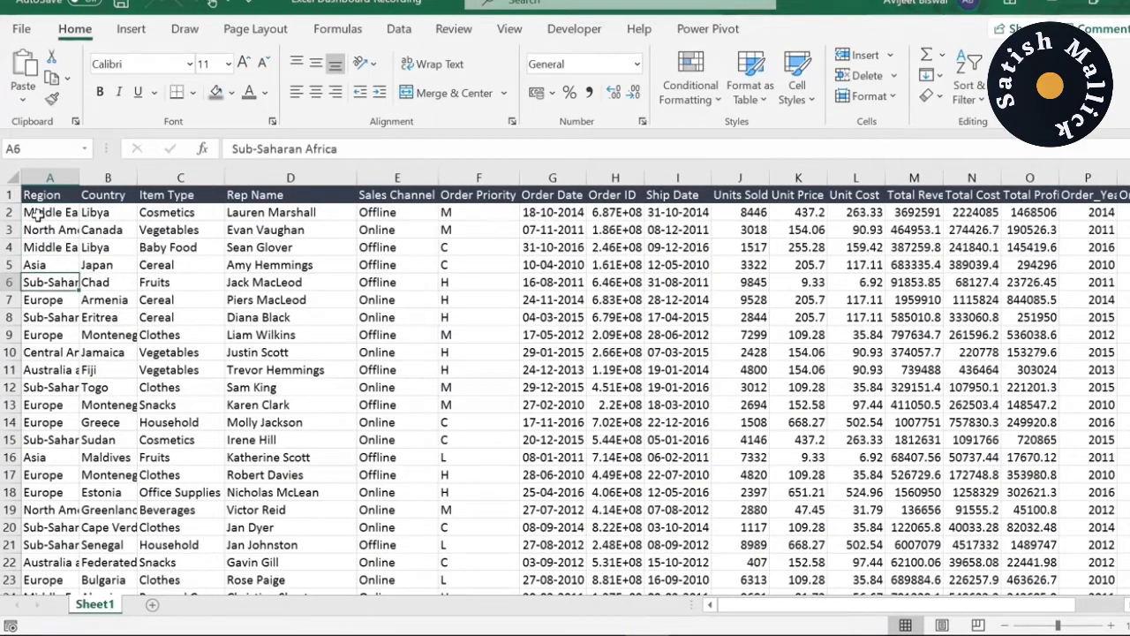
key(Down)
key(Down)
key(Down)
Examine the first entries of the Country column and return to its header.
click(101, 212)
click(103, 188)
key(Down)
key(Down)
key(Down)
key(Down)
key(Up)
key(Up)
key(Up)
key(Up)
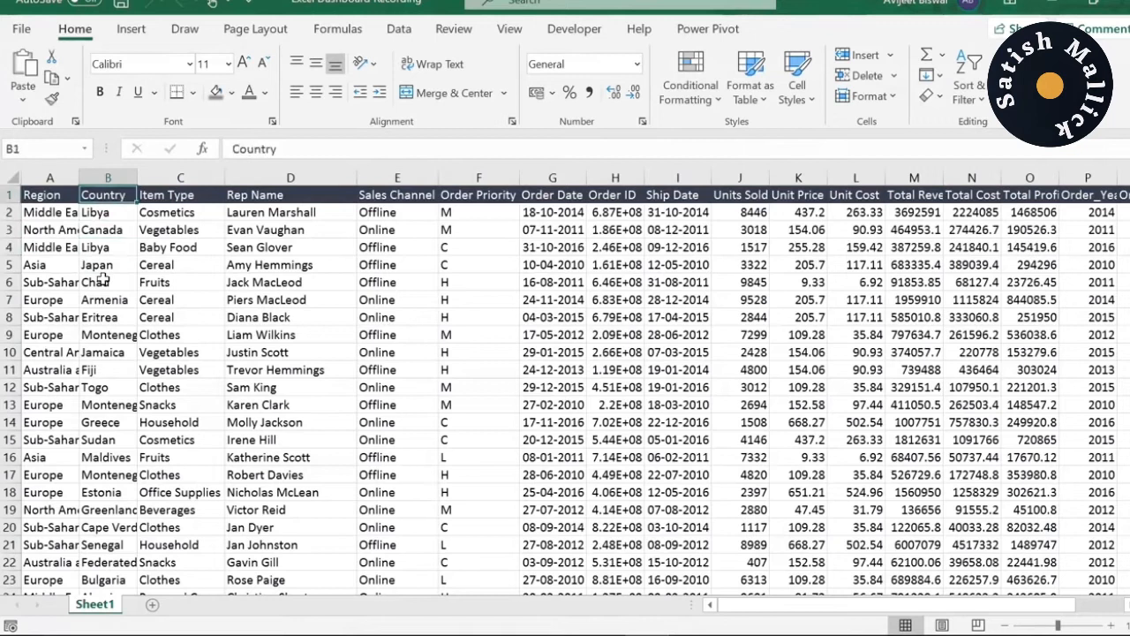
Examine the kinds of products listed in the Item Type column, from its header through row 6.
click(186, 192)
click(179, 211)
click(190, 214)
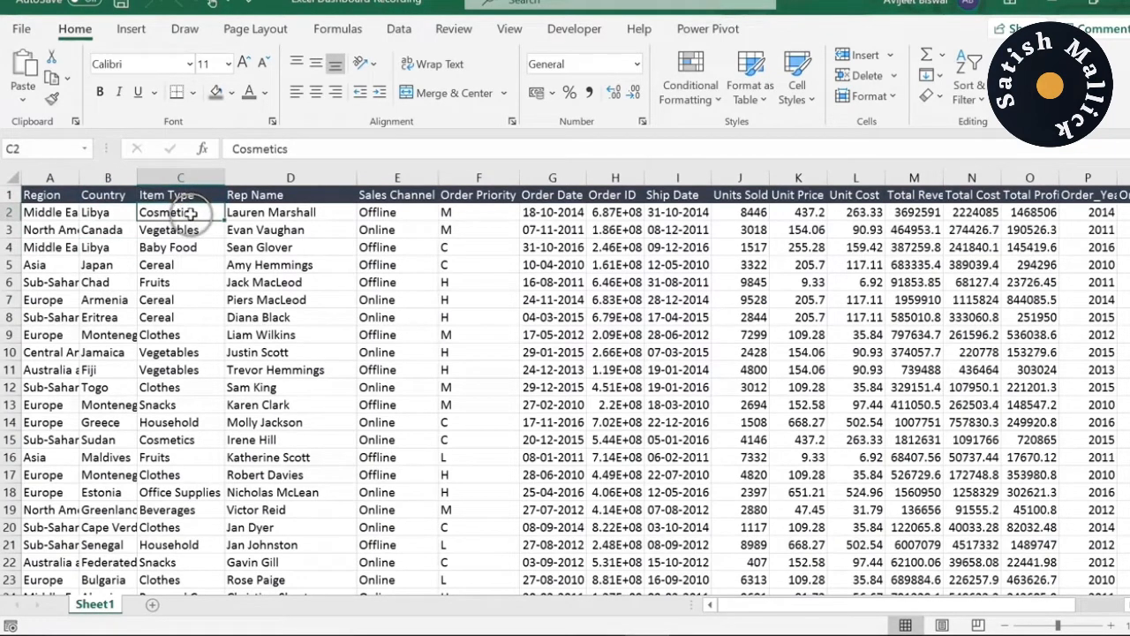
click(182, 230)
click(181, 248)
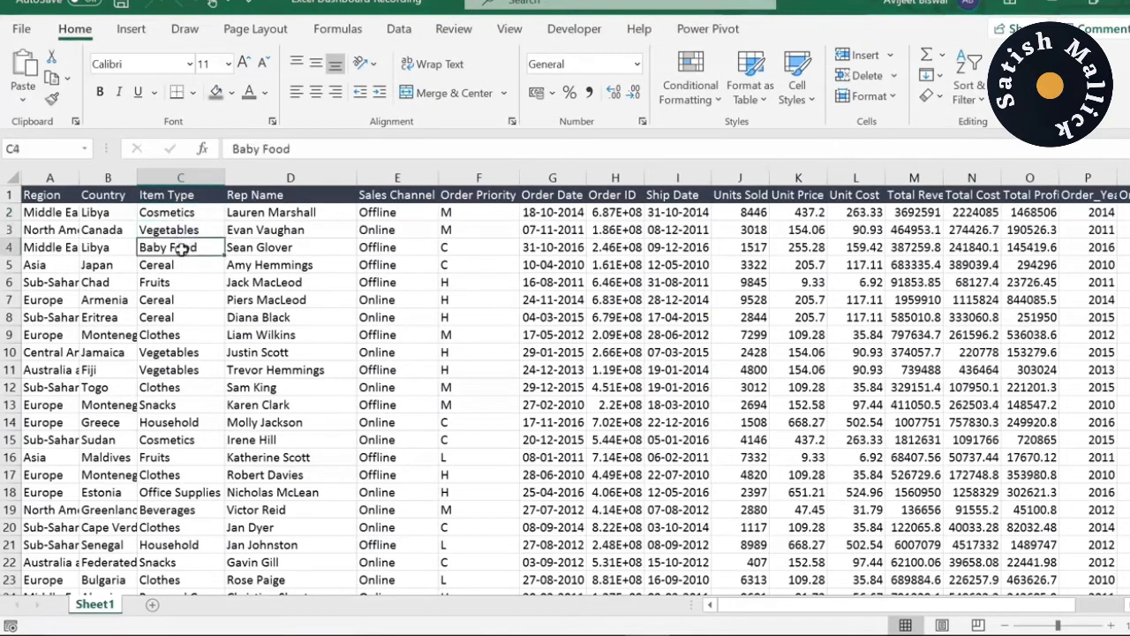
click(182, 265)
click(177, 283)
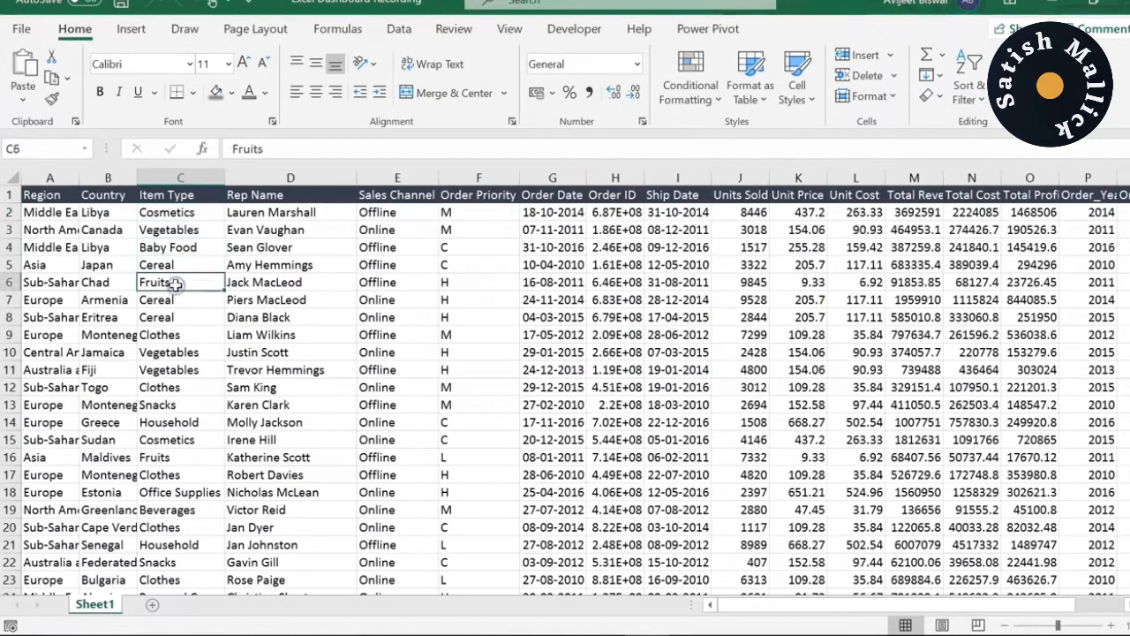
click(172, 195)
Examine the Rep Name and Sales Channel columns, checking the header and first record of each.
click(253, 197)
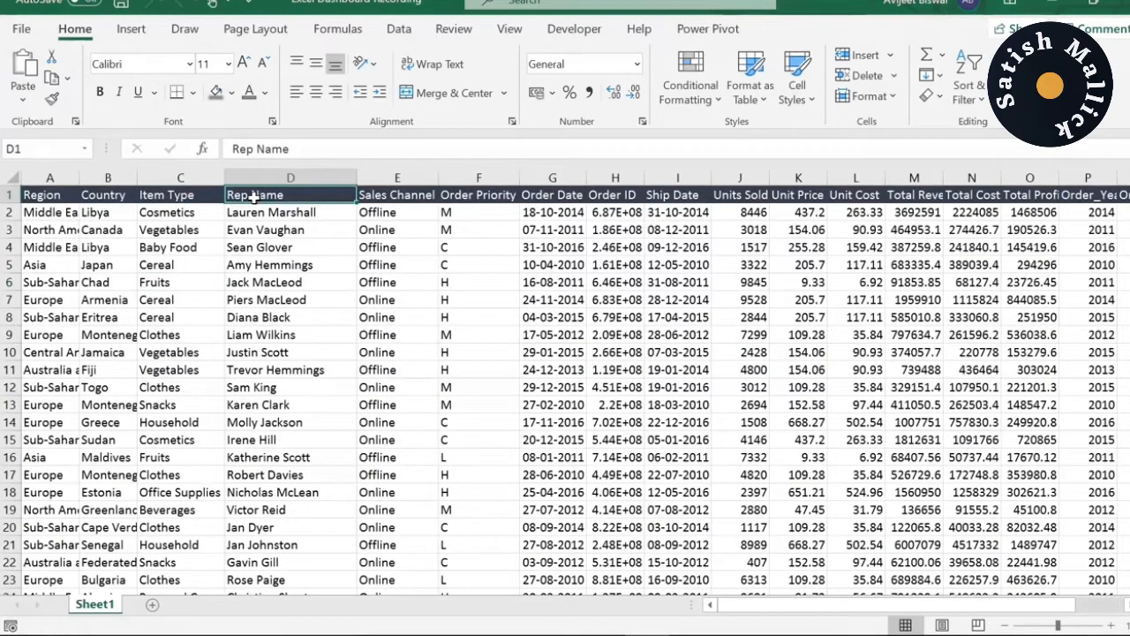
click(255, 213)
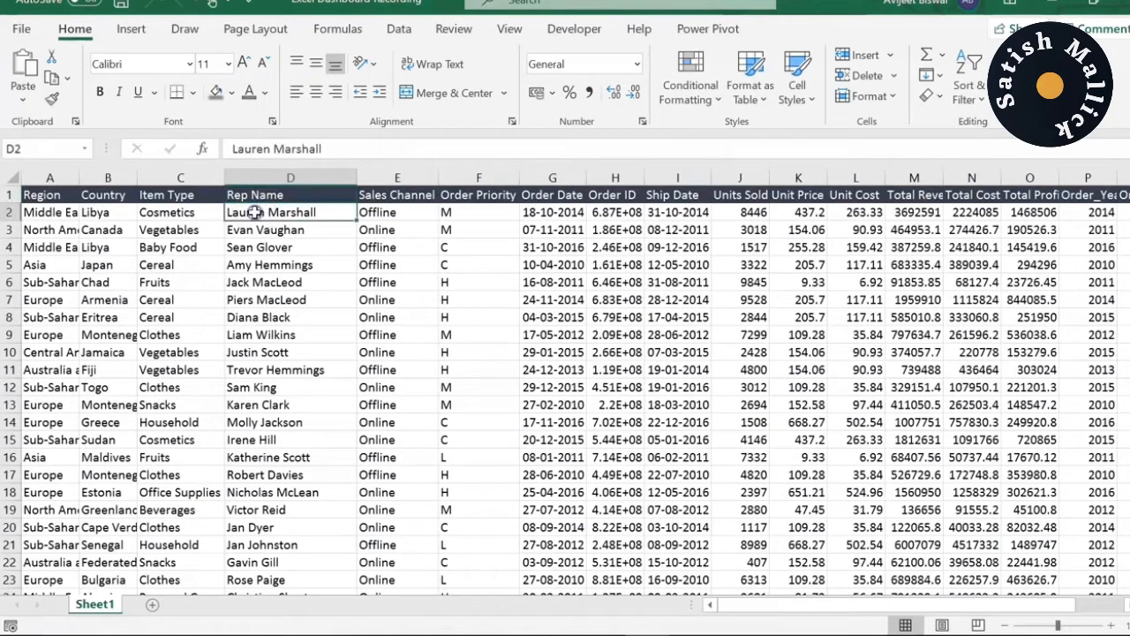
click(402, 195)
click(397, 212)
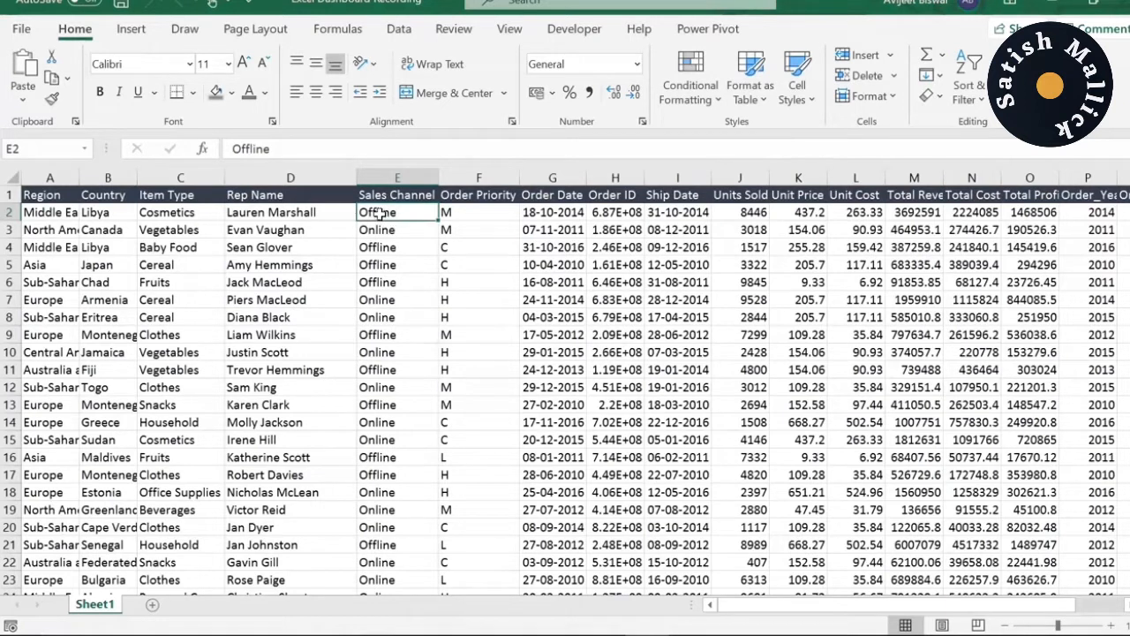
Examine the Order Priority column, inspecting an example of each of the codes C, H, M and L.
click(479, 195)
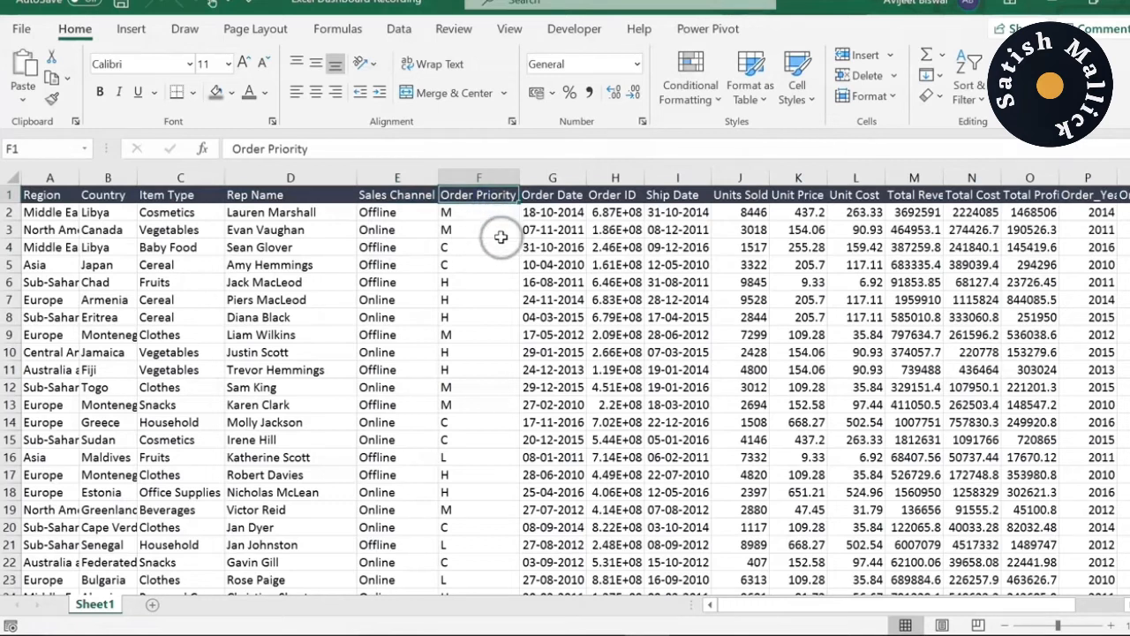
click(469, 249)
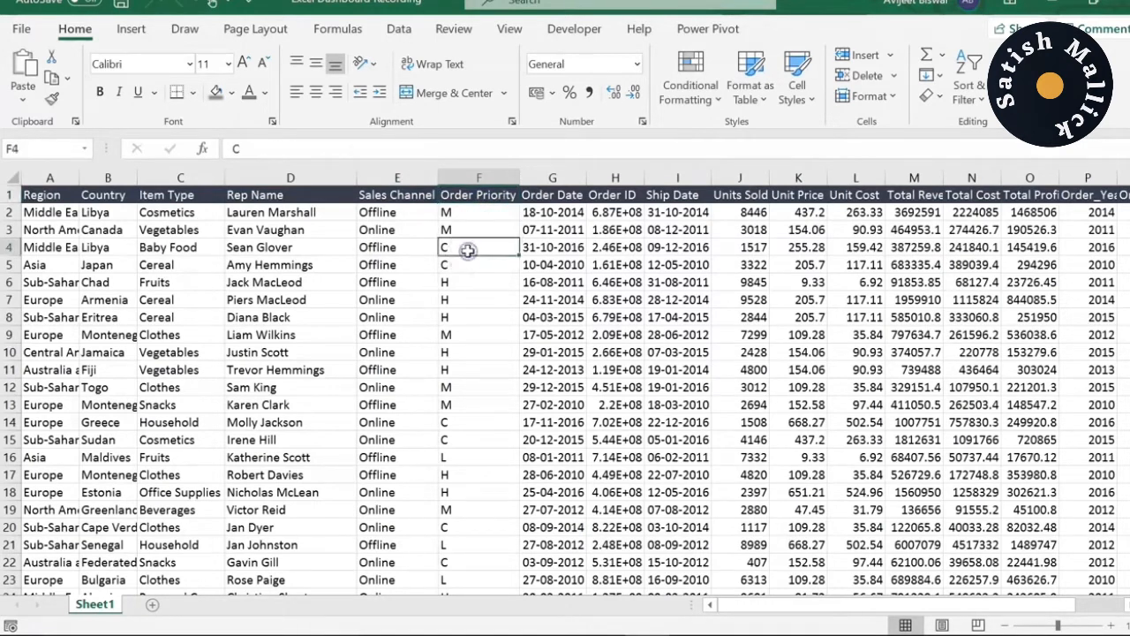
click(448, 283)
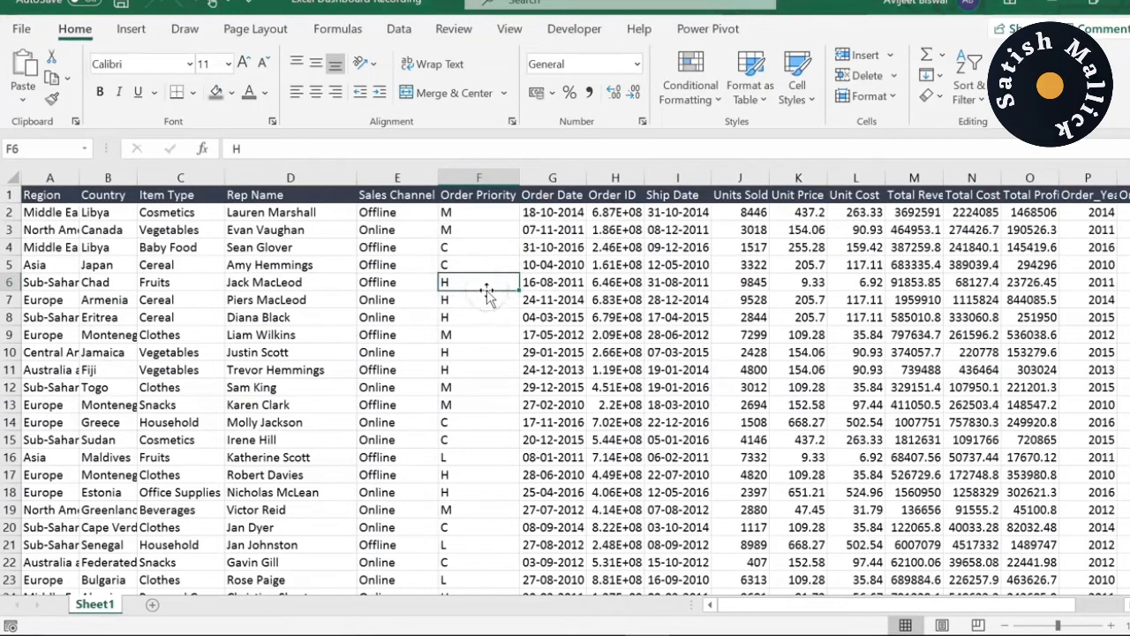
click(450, 229)
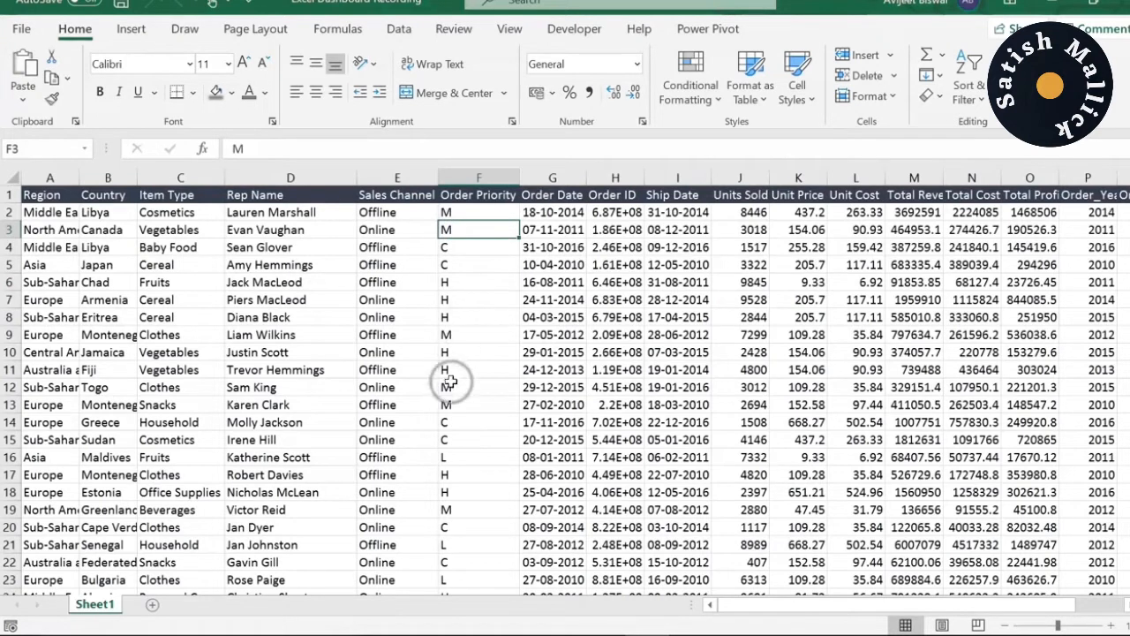
click(449, 458)
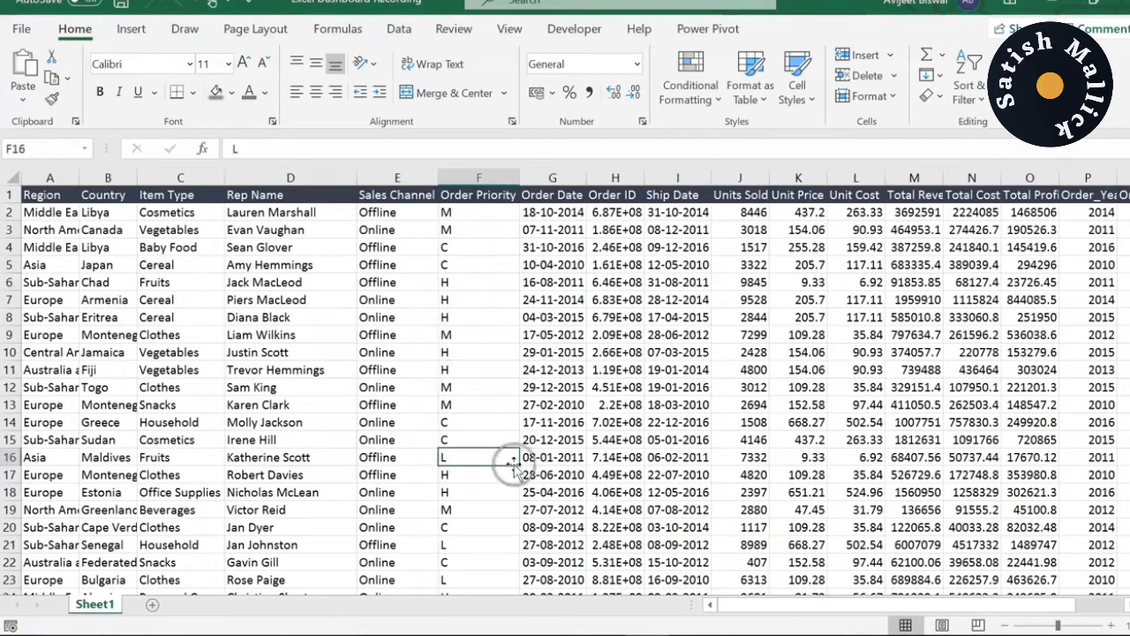
Look through the first record's fields in row 2 from Order Date across to Order_Month.
click(559, 210)
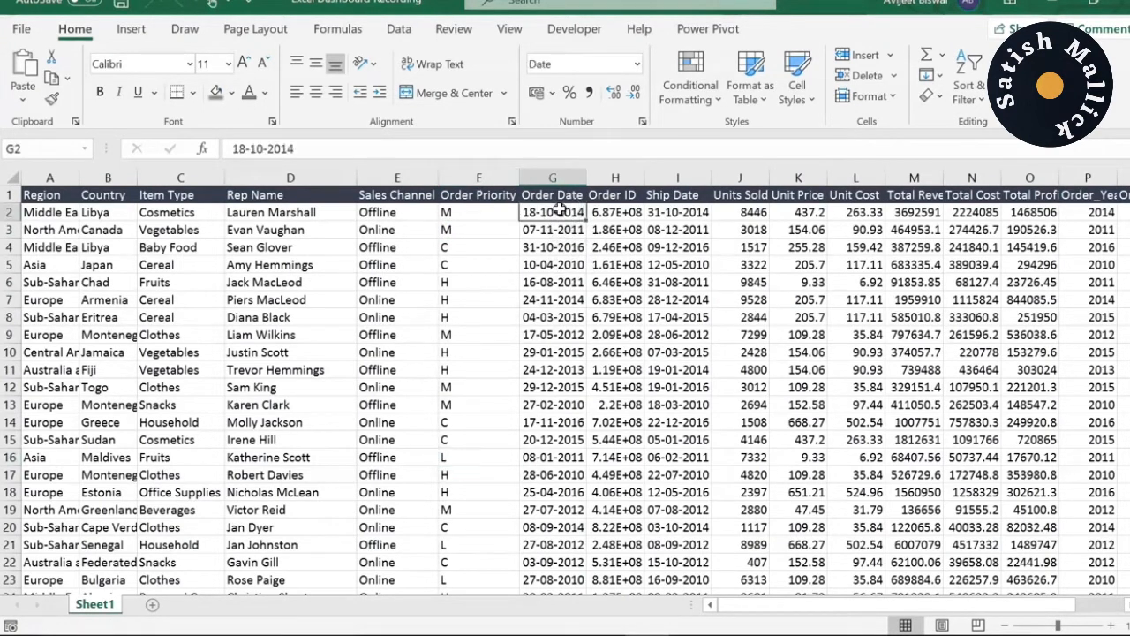
key(Right)
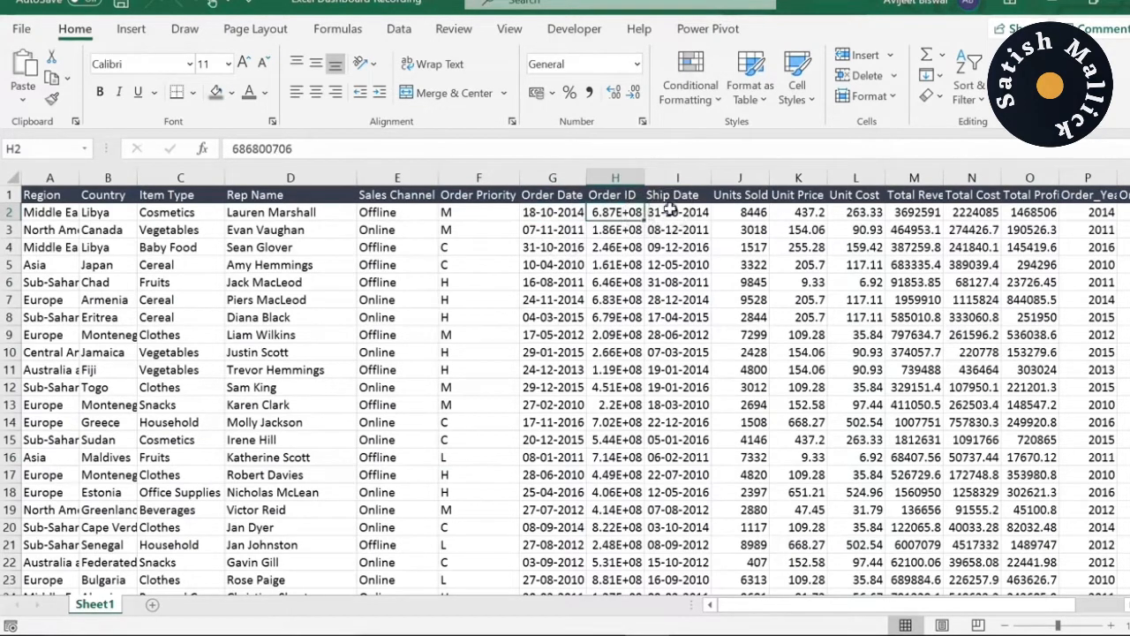
key(Right)
key(Right)
key(Right)
key(Right)
key(Right)
key(Right)
key(Right)
key(Right)
key(Right)
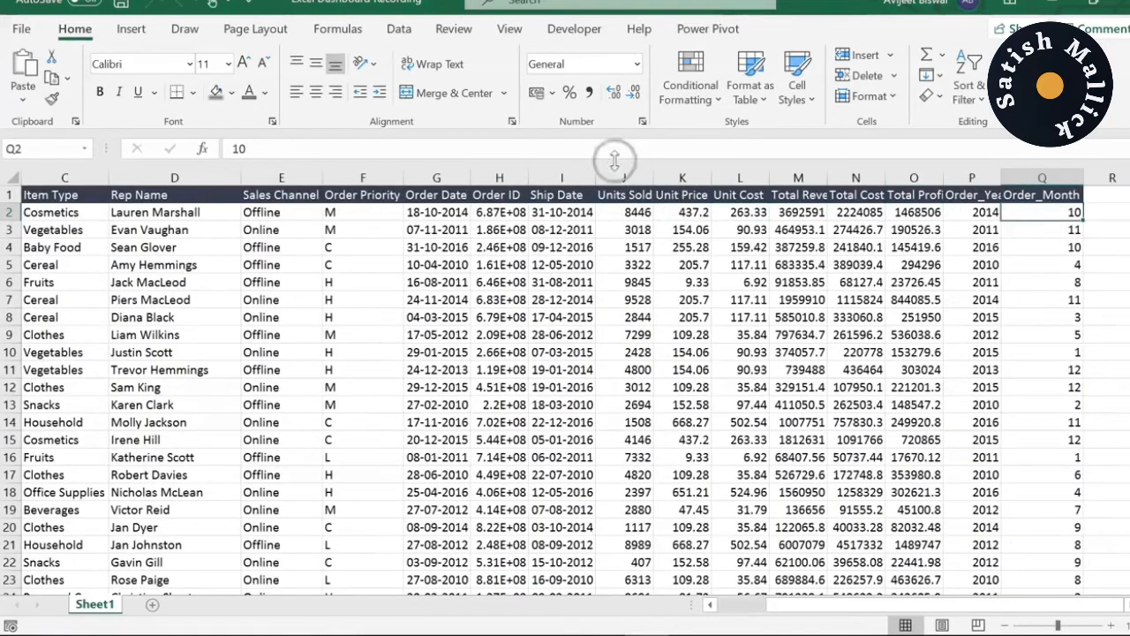
Examine the Units Sold, Unit Price and Unit Cost columns using their first records.
click(634, 212)
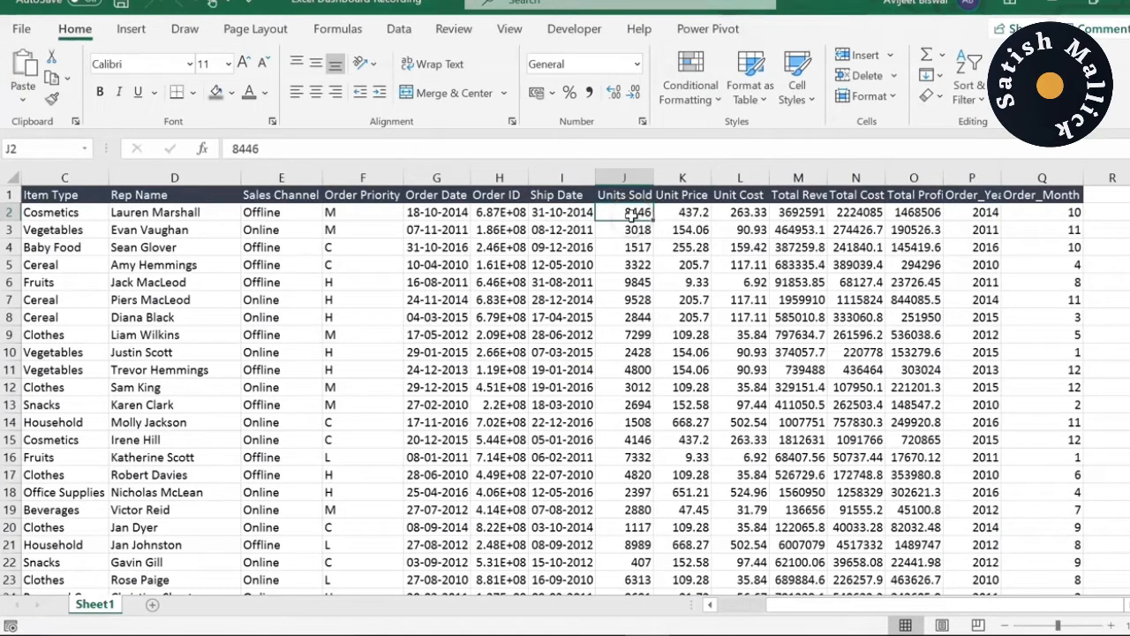
click(696, 194)
click(696, 214)
click(705, 213)
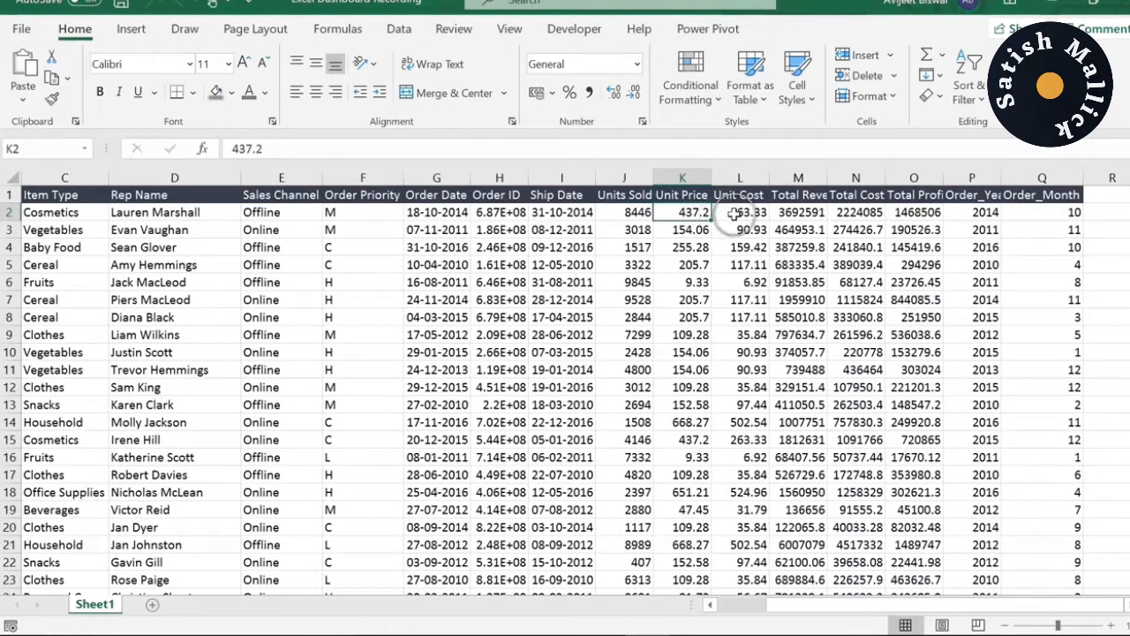
click(744, 212)
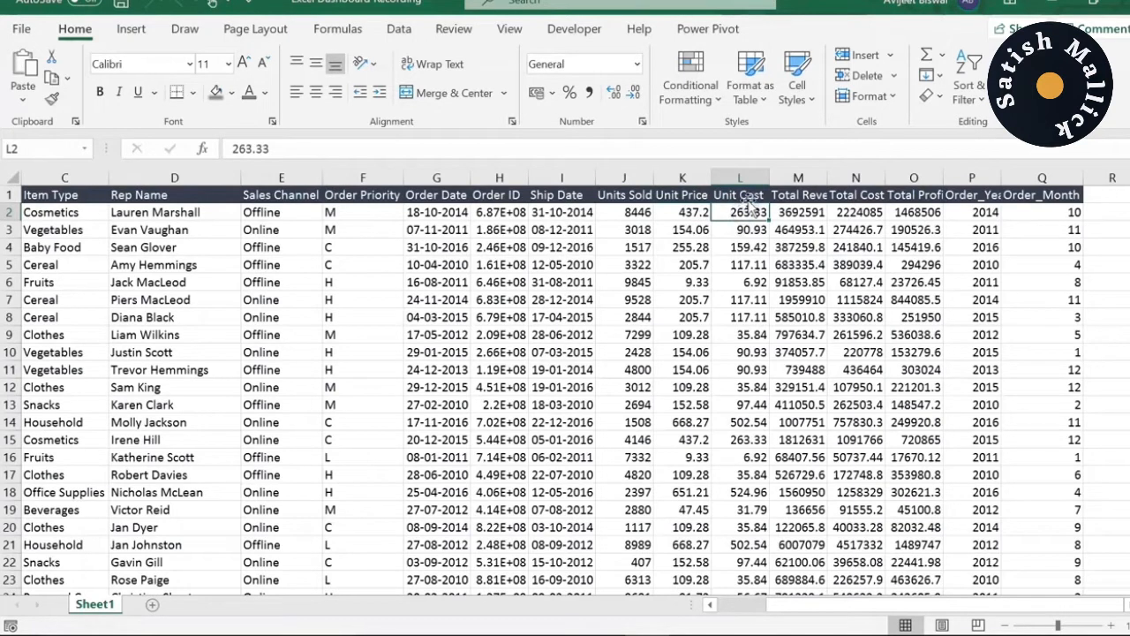
click(743, 178)
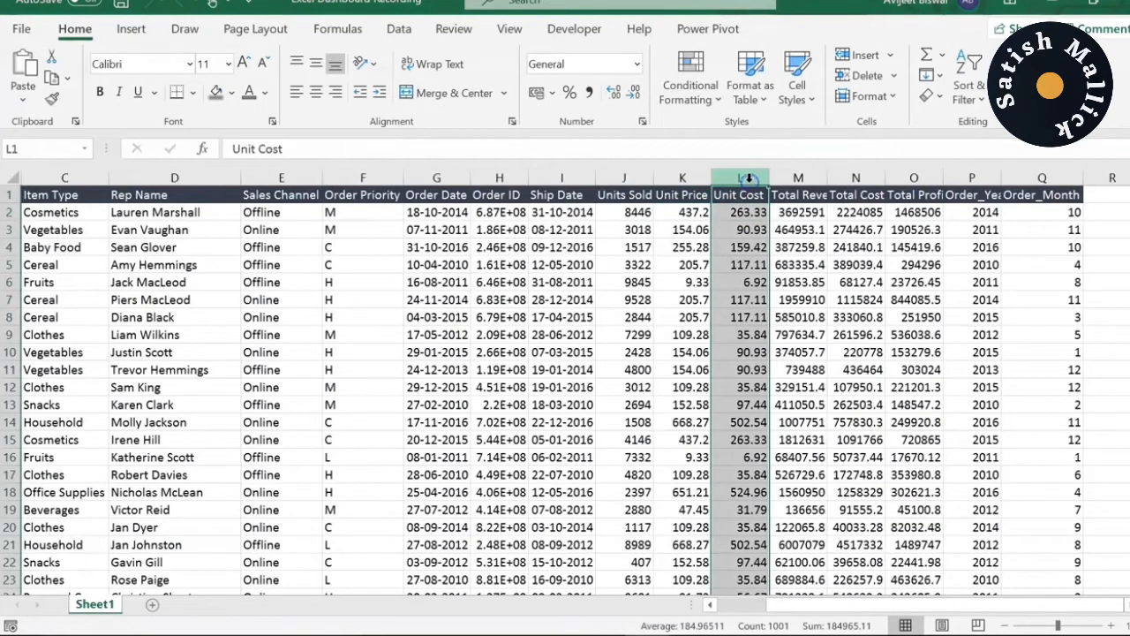
click(742, 227)
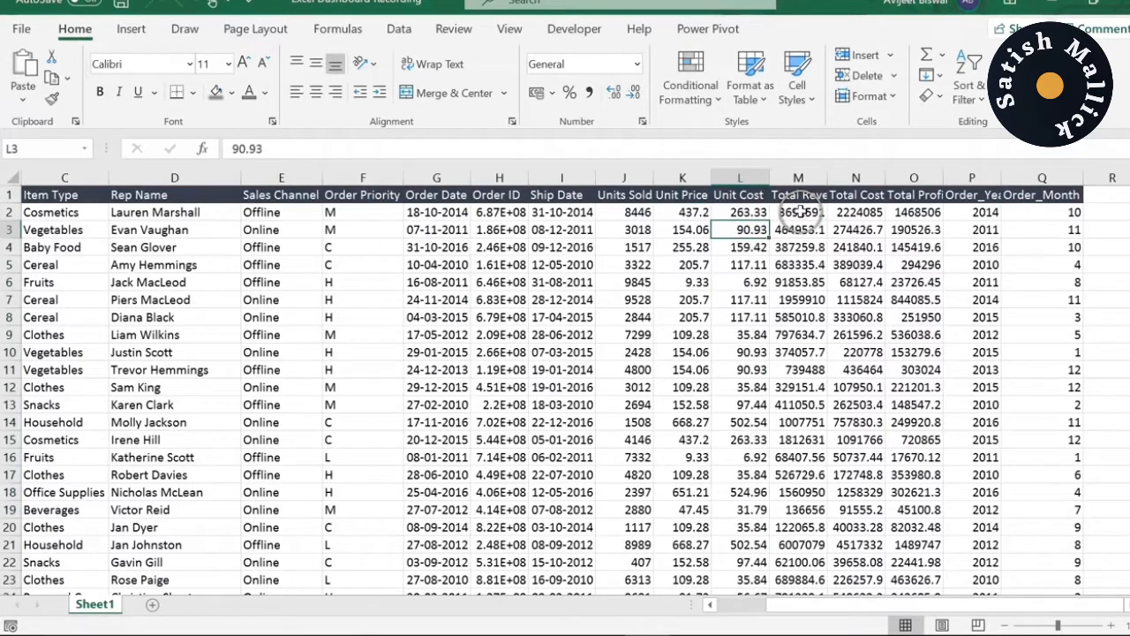
Auto-fit the Total Revenue column's width and examine it alongside Units Sold, Unit Price and Total Cost.
double_click(827, 179)
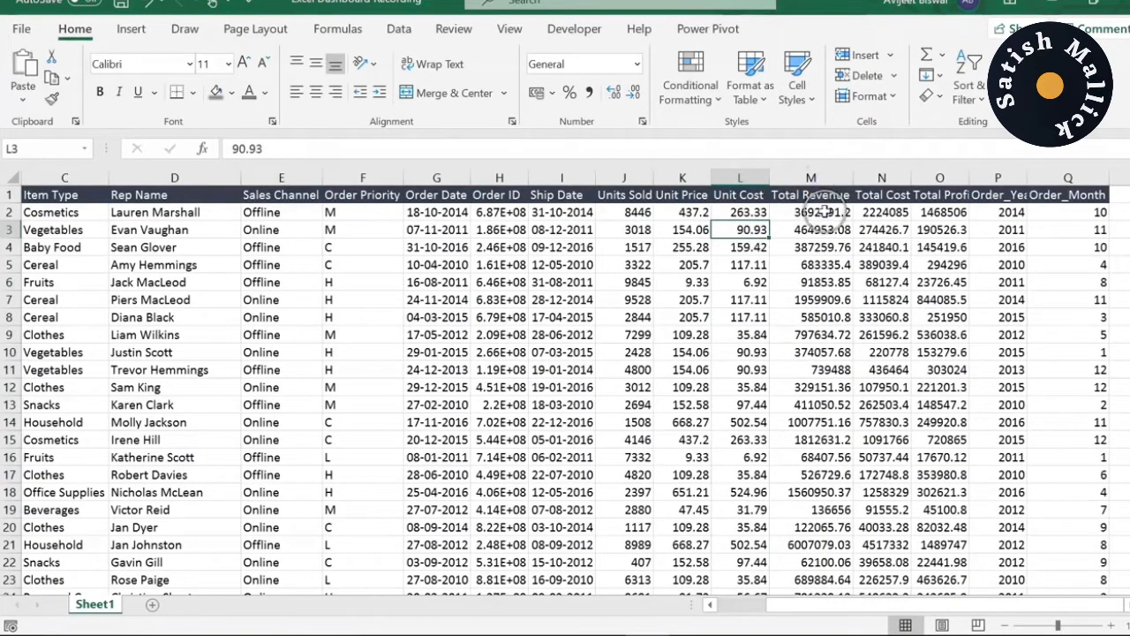
click(823, 212)
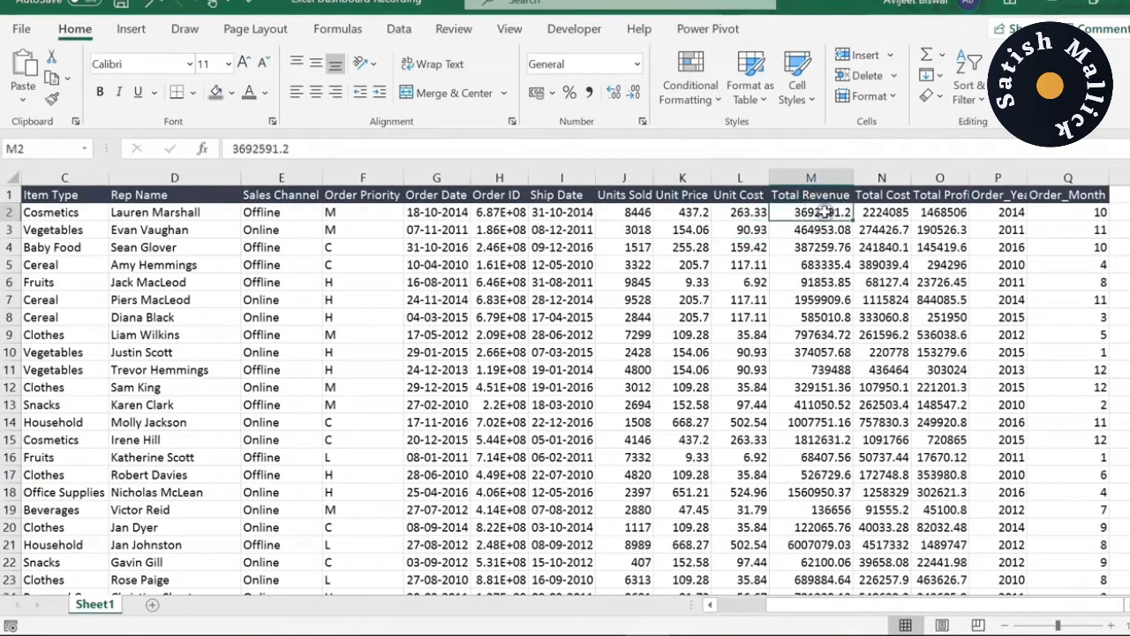
click(630, 212)
click(682, 212)
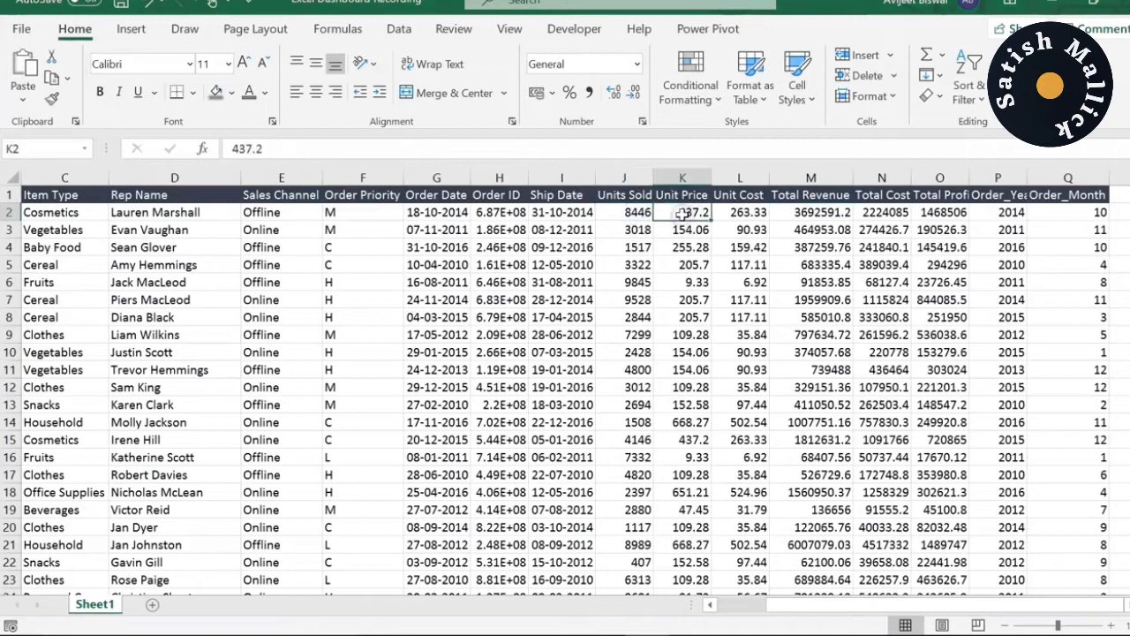
click(880, 178)
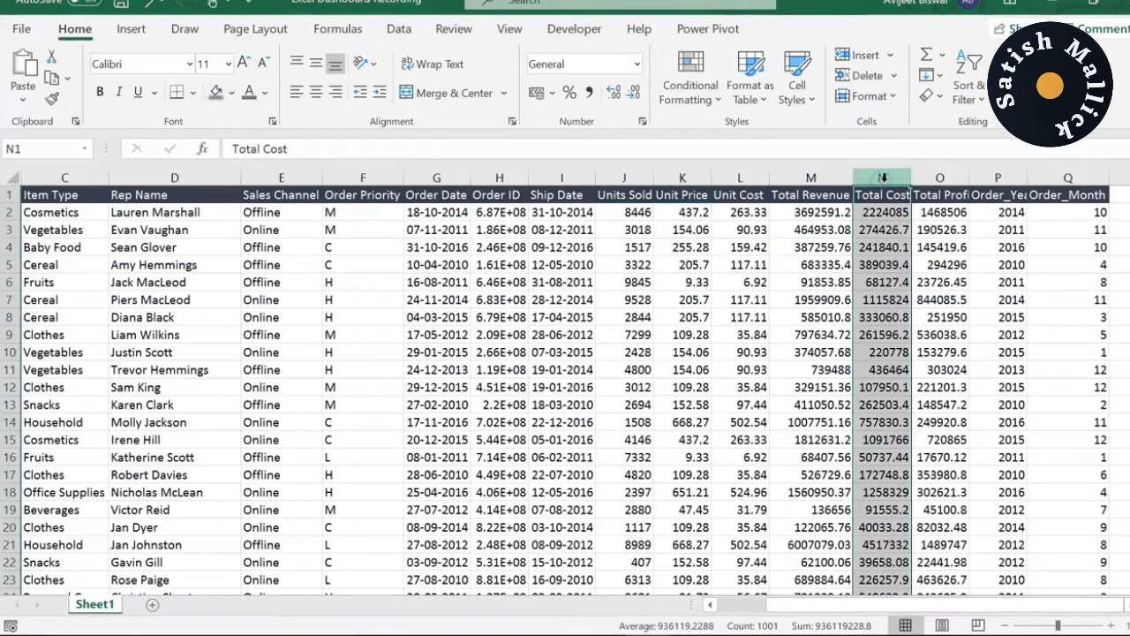
Auto-fit the Total Cost column's width and examine its first record alongside Units Sold and Unit Cost.
double_click(912, 179)
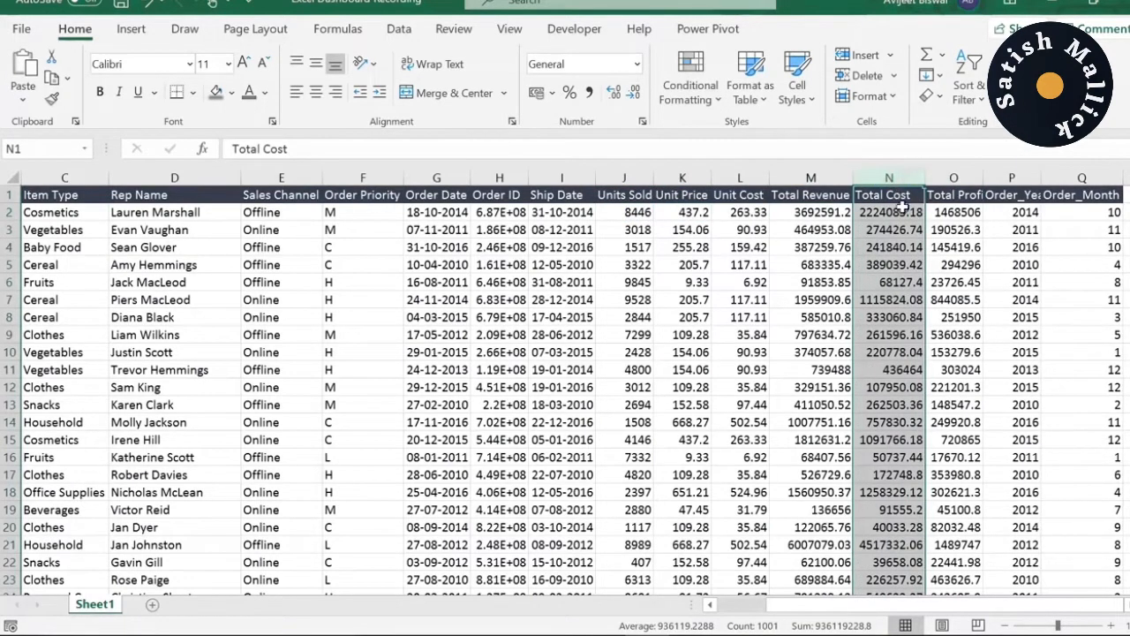
click(901, 212)
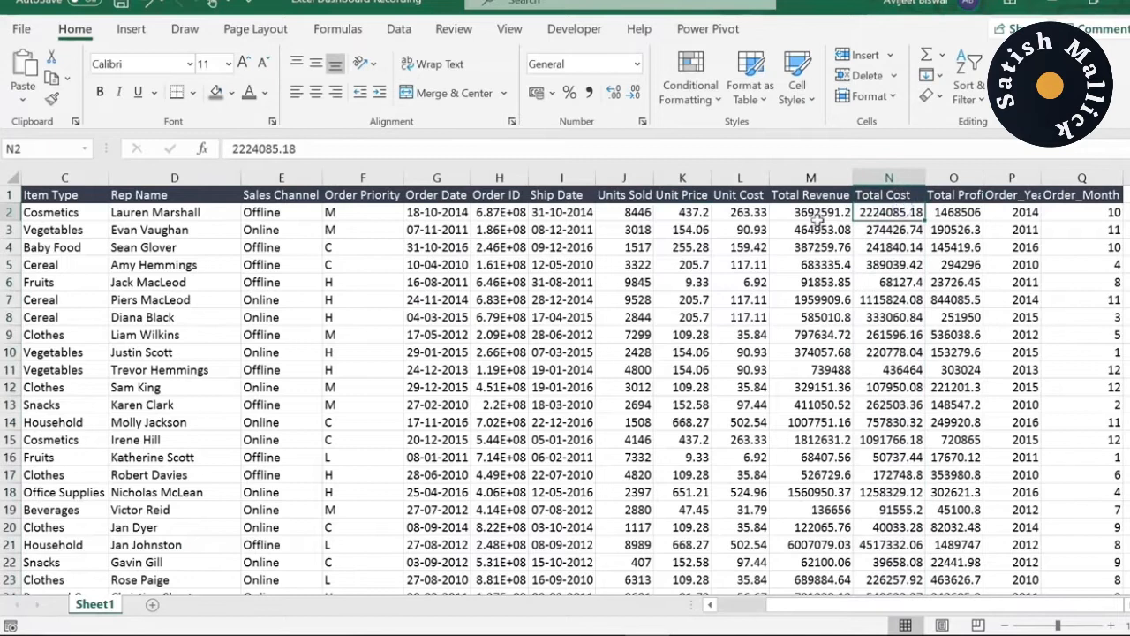
click(639, 227)
click(744, 212)
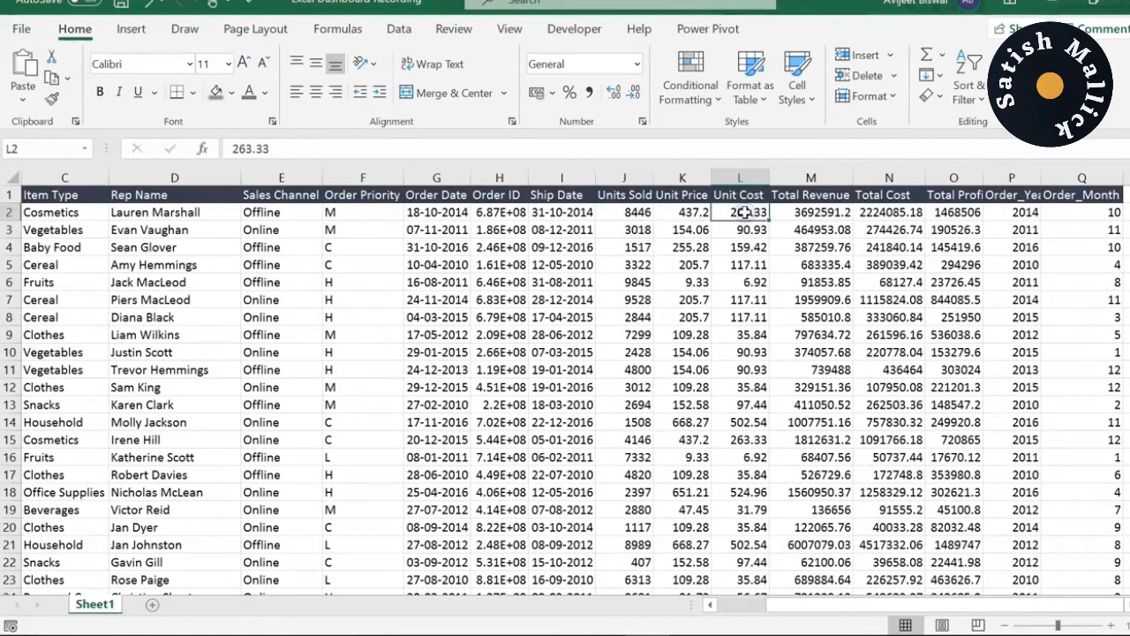
Auto-fit the Total Profit column's width and examine it alongside the first record's Total Revenue and Total Cost.
double_click(983, 178)
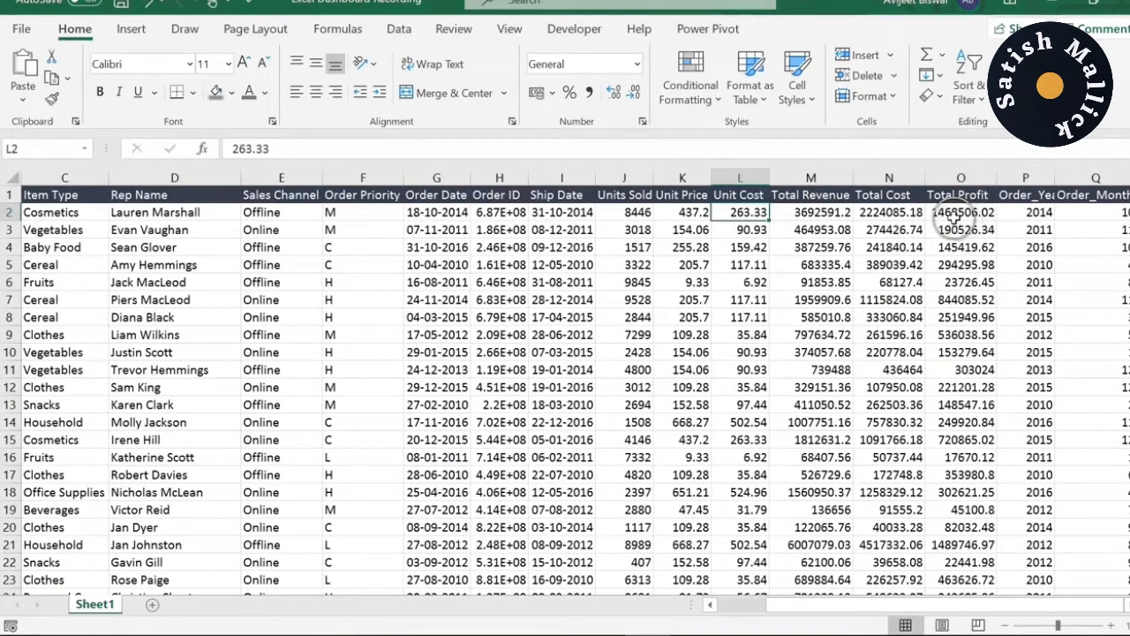
click(792, 210)
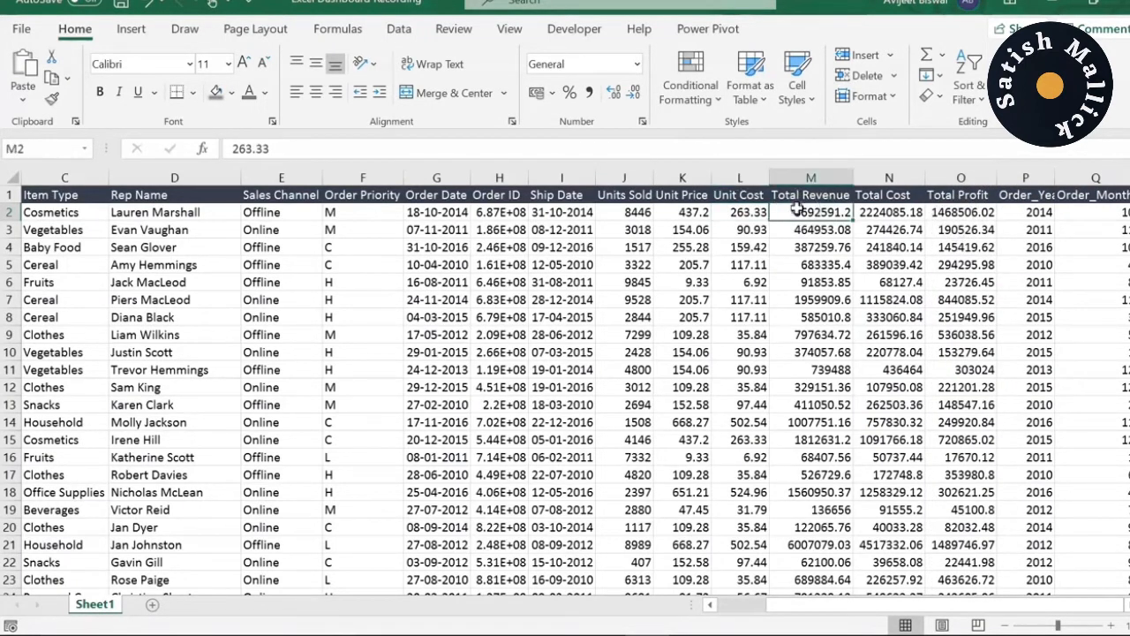
click(871, 212)
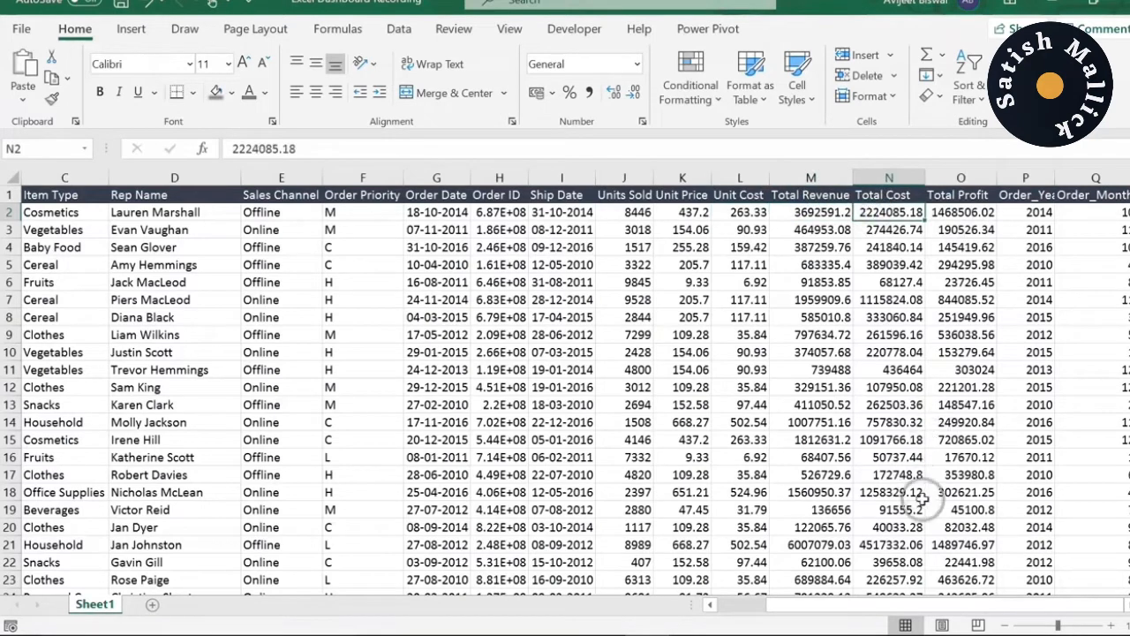
drag(1008, 604, 1007, 604)
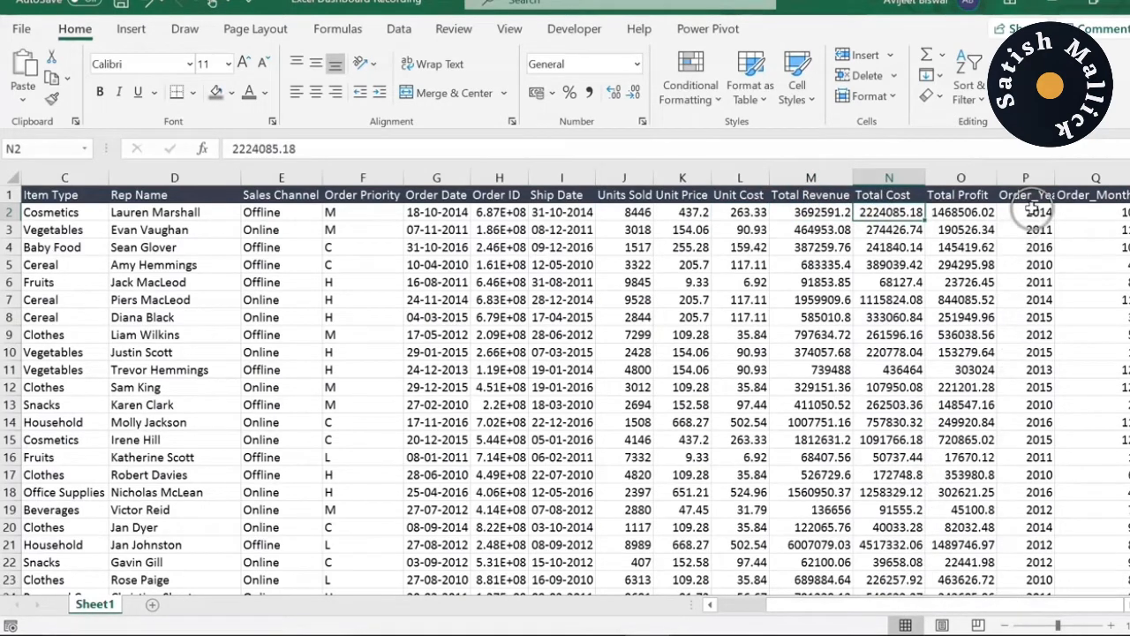
Auto-fit the Order_Year column's width and examine it together with the Order_Month column.
click(1031, 177)
click(1031, 196)
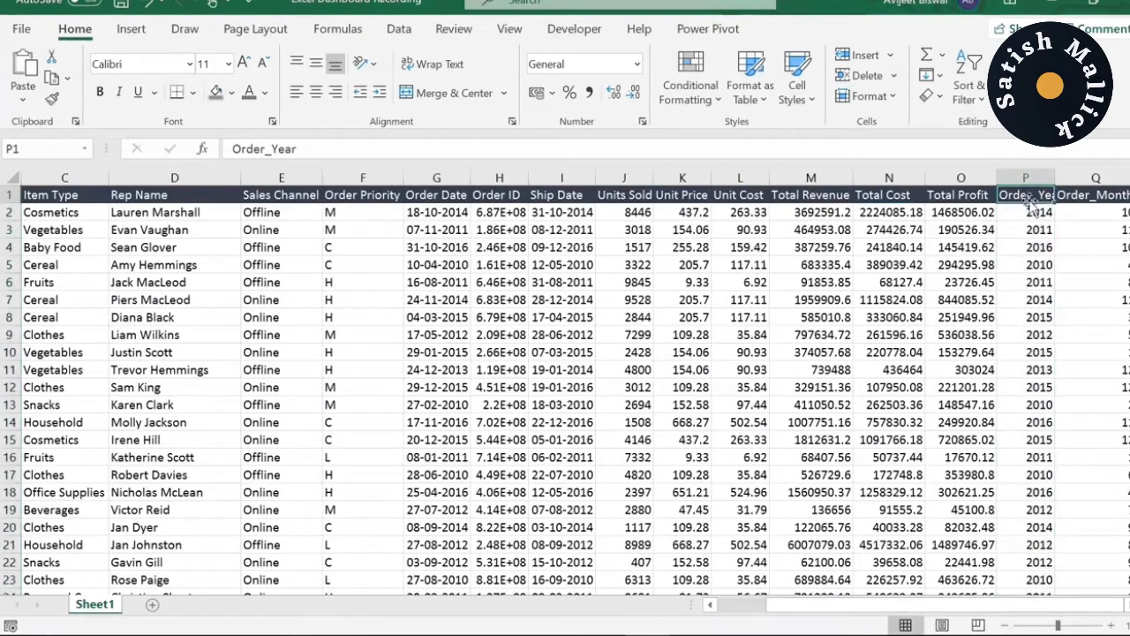
double_click(1055, 177)
drag(972, 606, 993, 604)
click(1034, 195)
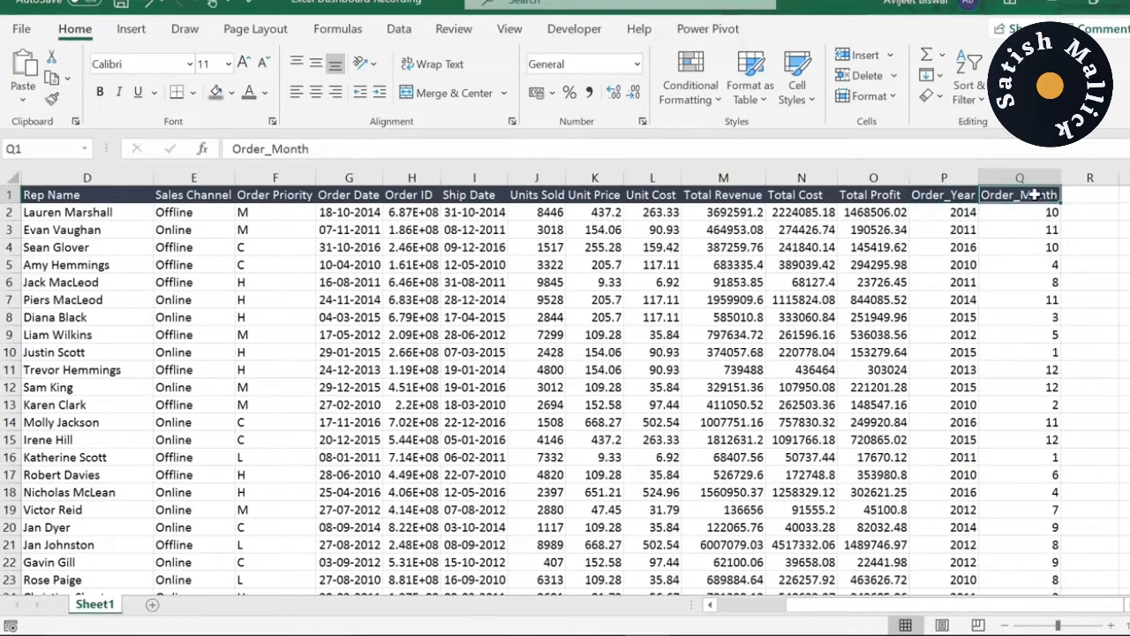
click(944, 176)
click(1028, 177)
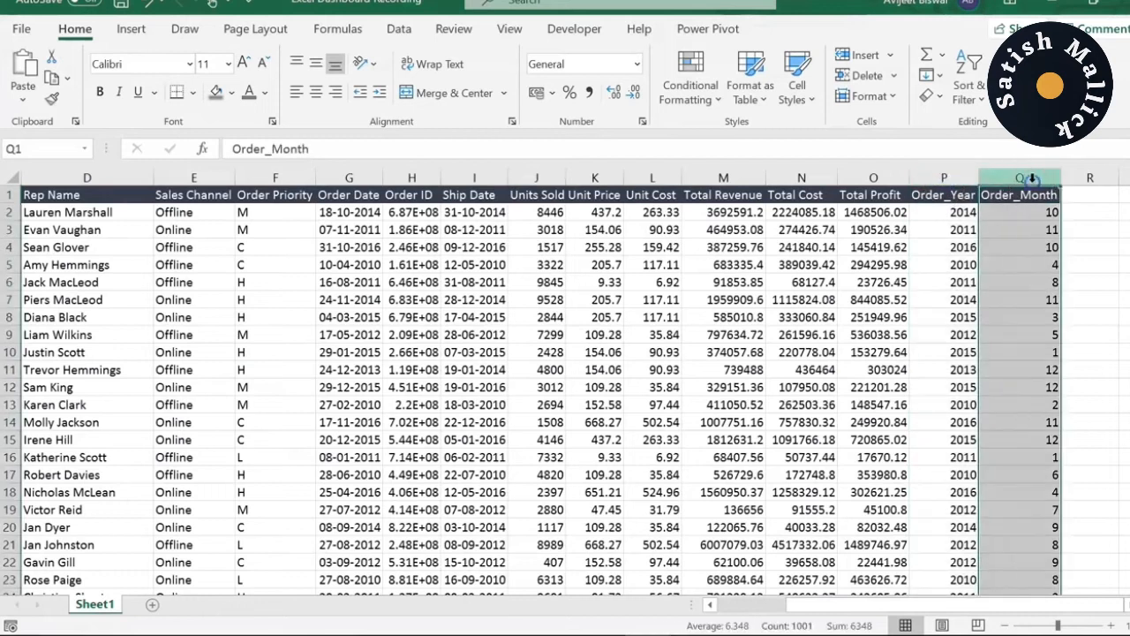
click(943, 174)
Look back across row 5 from Order_Year to Rep Name and examine the Order Date column as the source of year and month.
click(939, 265)
key(Left)
key(Left)
key(Left)
key(Left)
key(Left)
key(Left)
key(Left)
key(Left)
key(Left)
key(Left)
key(Left)
key(Left)
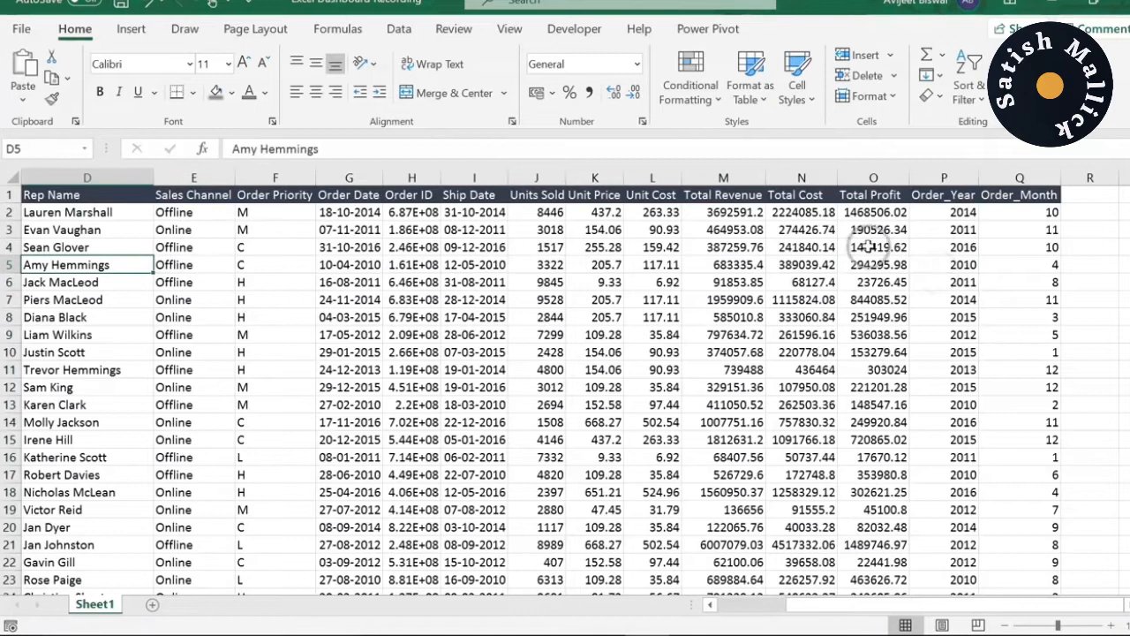
click(347, 177)
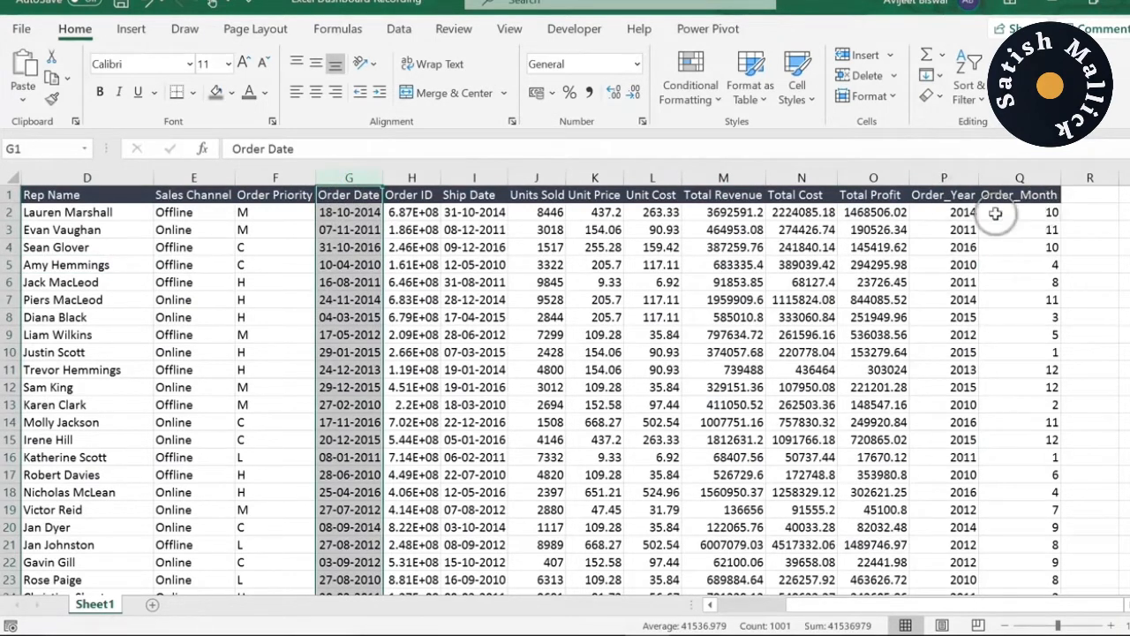
key(alt+Tab)
click(306, 317)
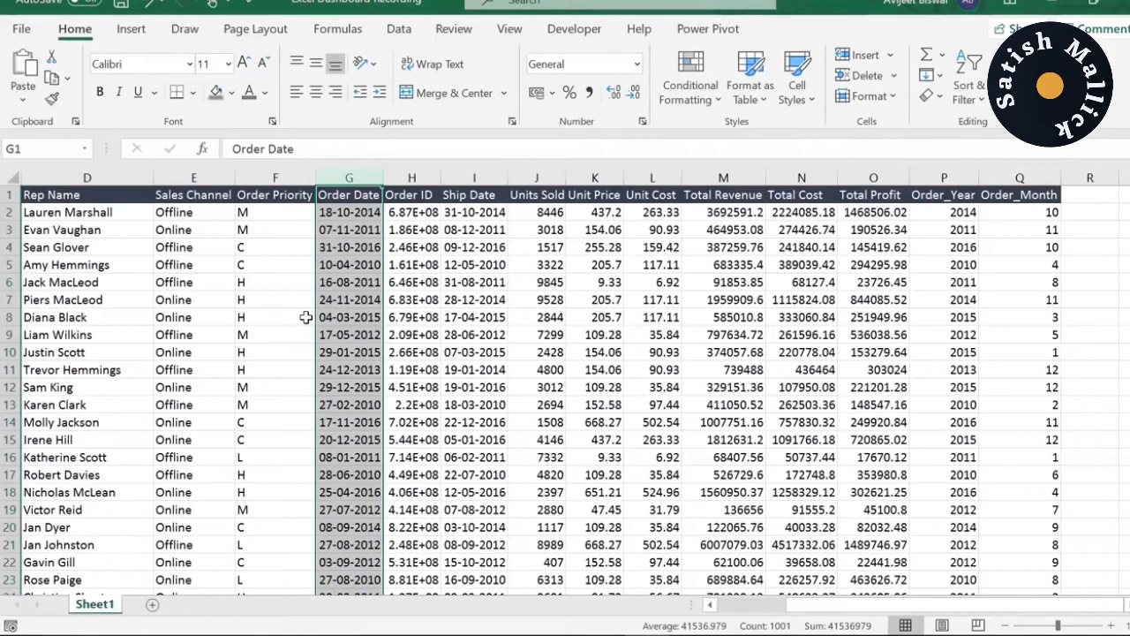
click(306, 317)
click(500, 317)
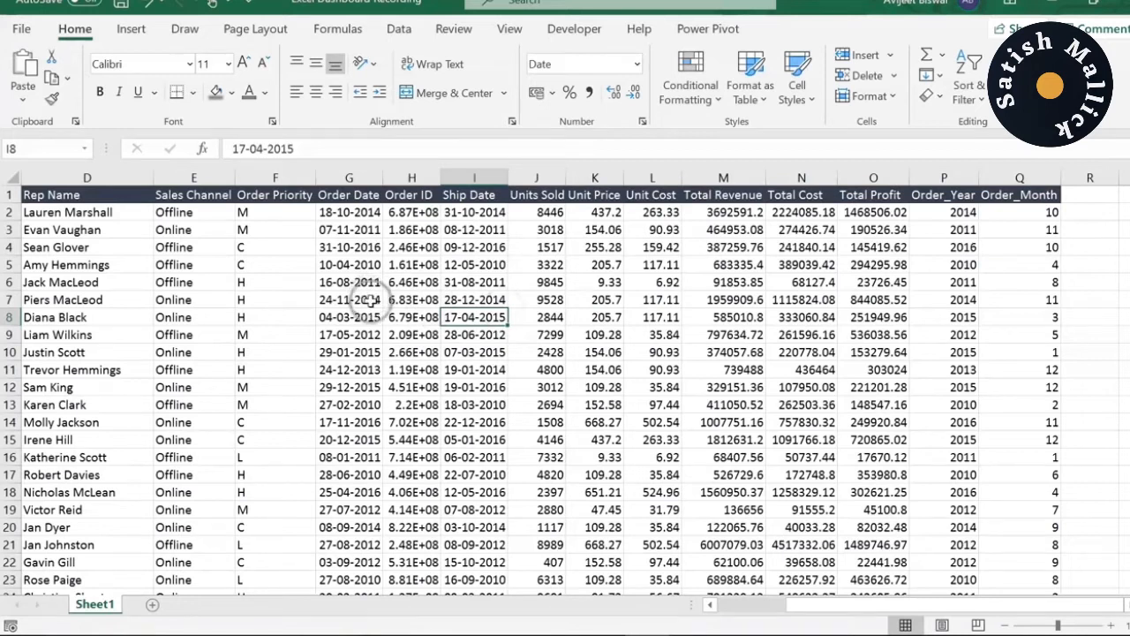
Create a PivotTable on a new worksheet from the sales data range Sheet1!$A$1:$Q$1001.
key(Home)
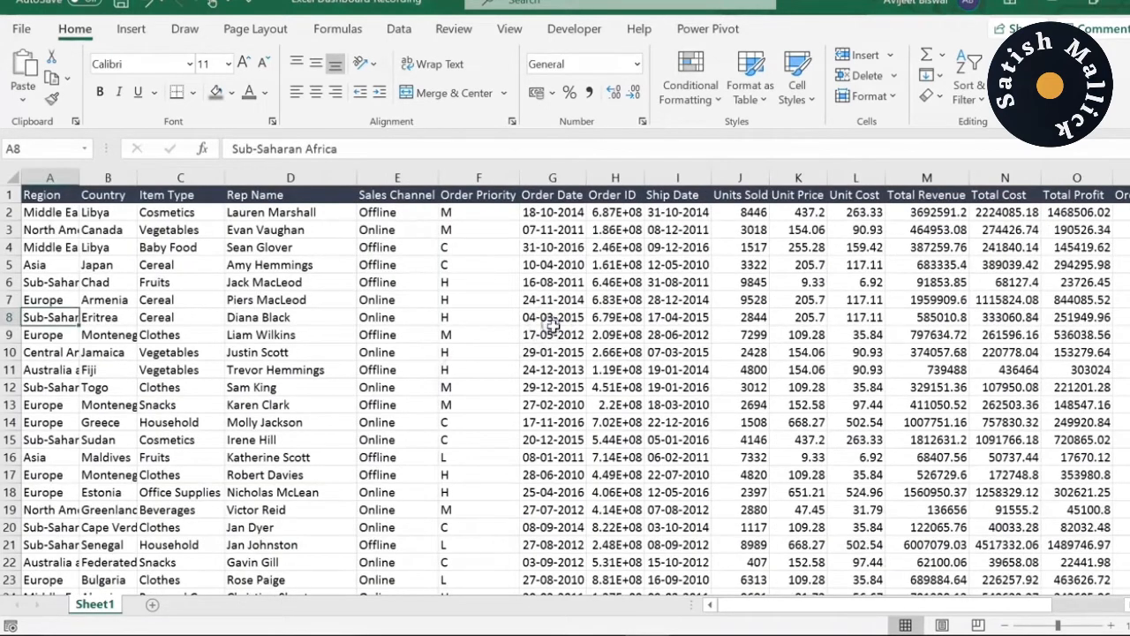
click(553, 330)
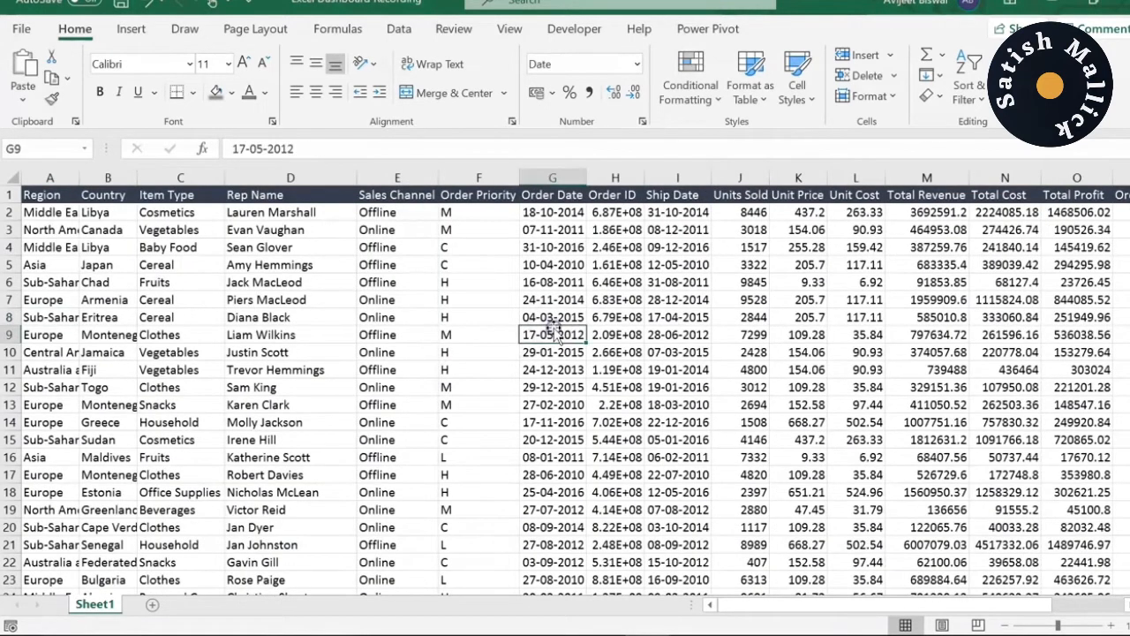
click(149, 33)
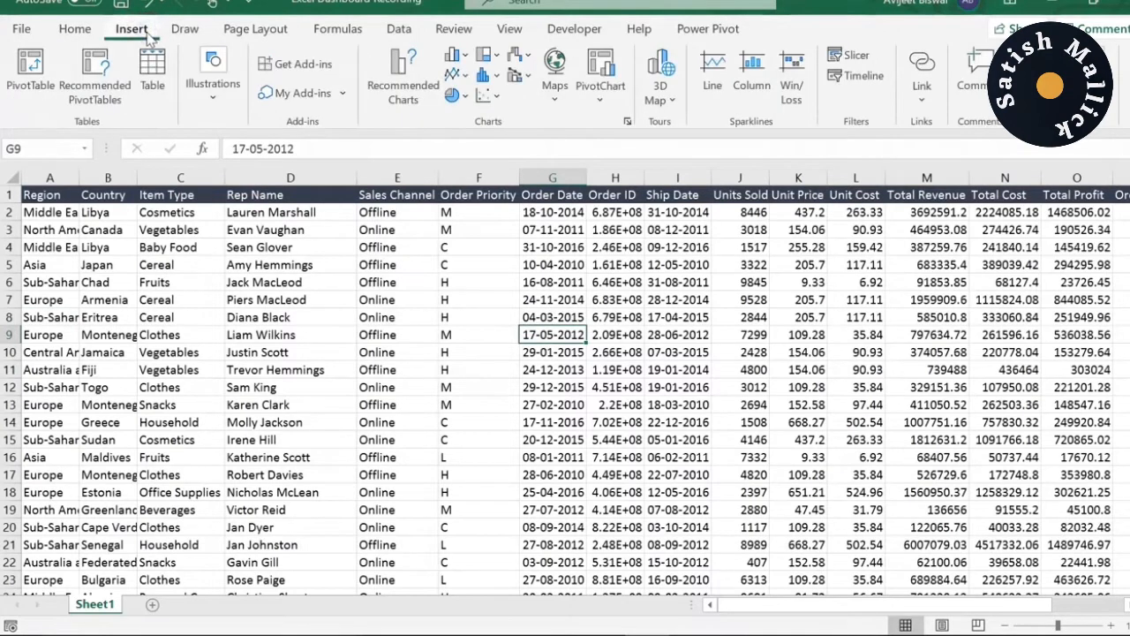
click(33, 85)
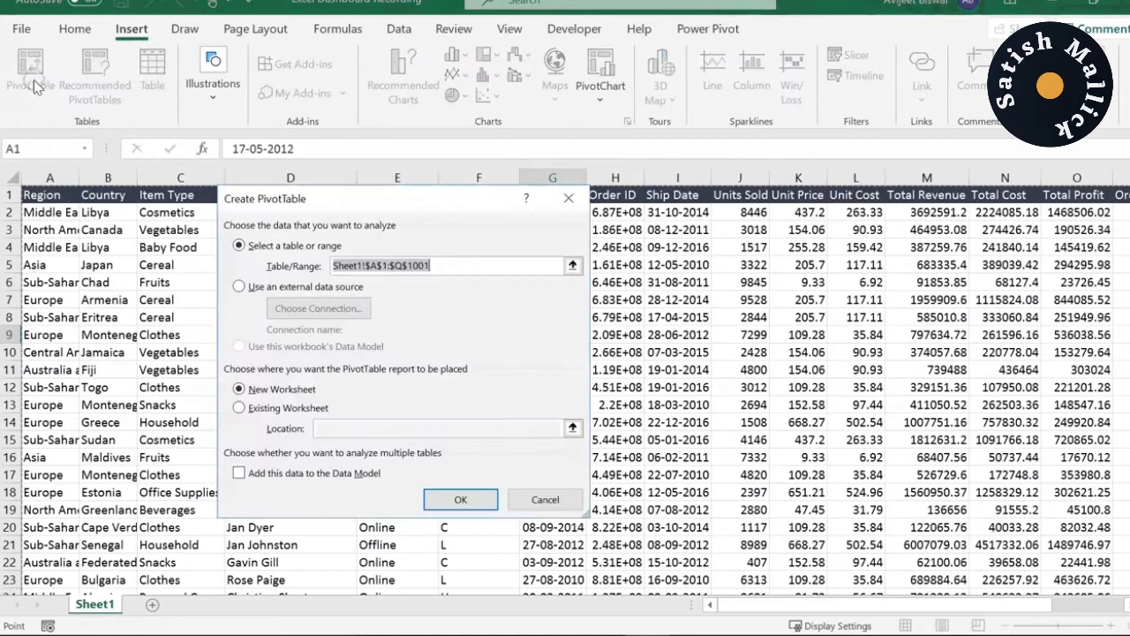
drag(350, 205, 313, 201)
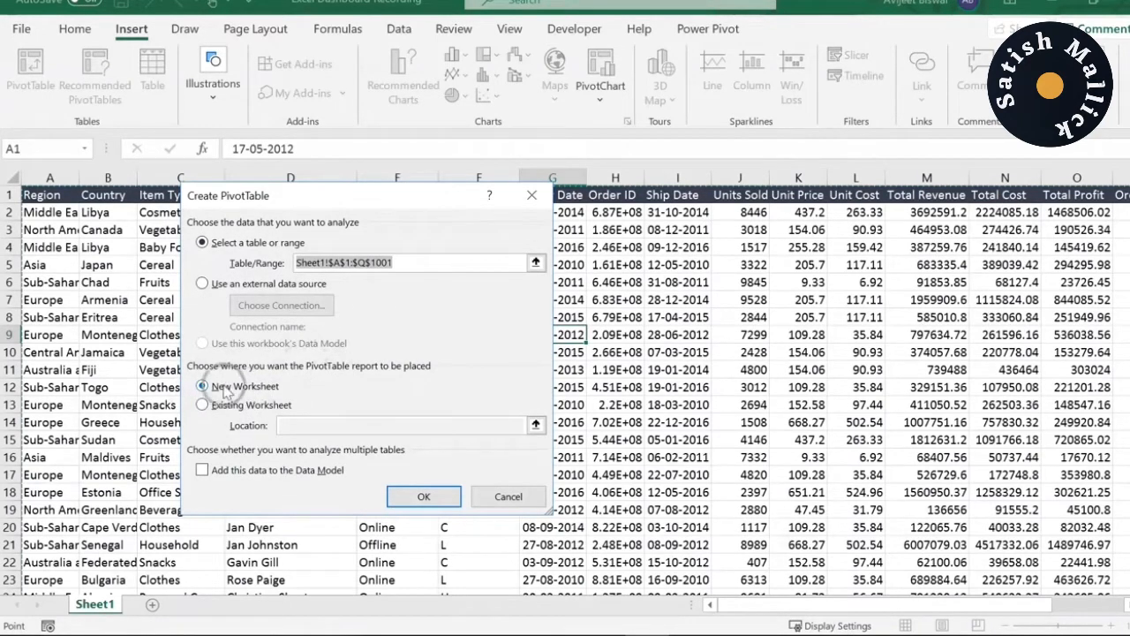
click(423, 493)
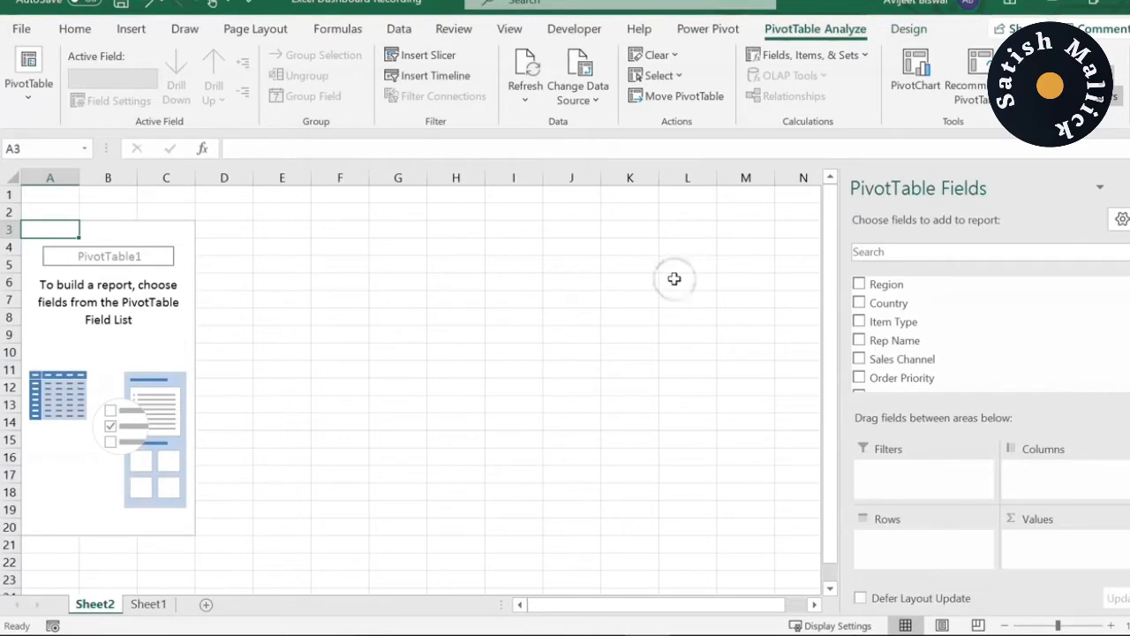
Build the pivot table with Order_Year as rows and the sum of Total Revenue as values.
scroll(1115, 300, down, 3)
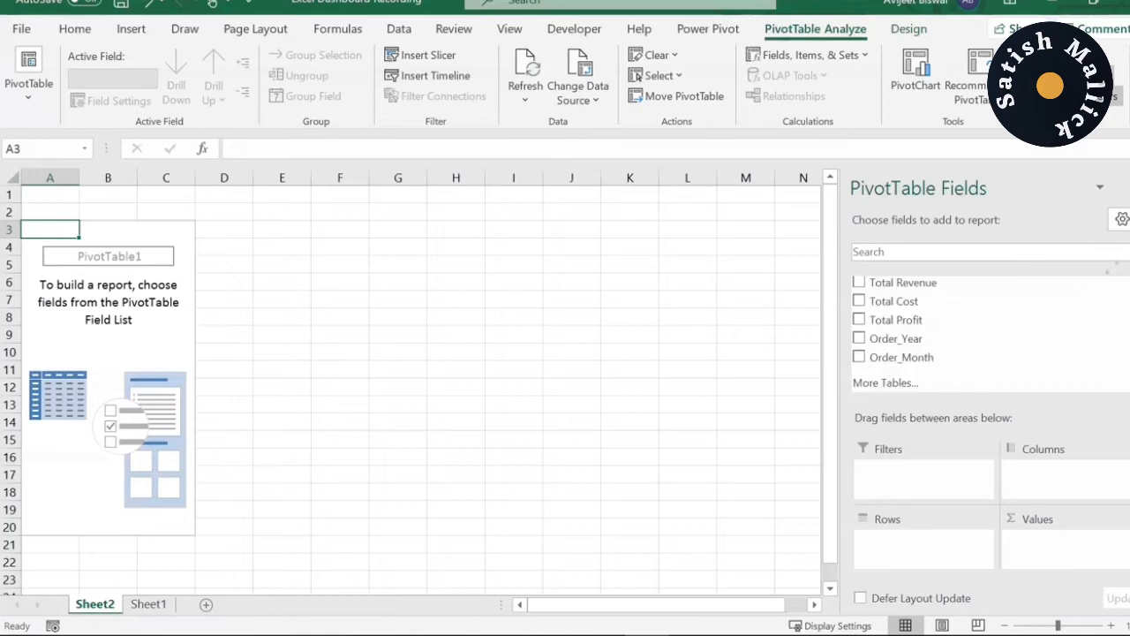
drag(993, 342, 930, 549)
scroll(1123, 363, up, 3)
drag(1008, 362, 1071, 539)
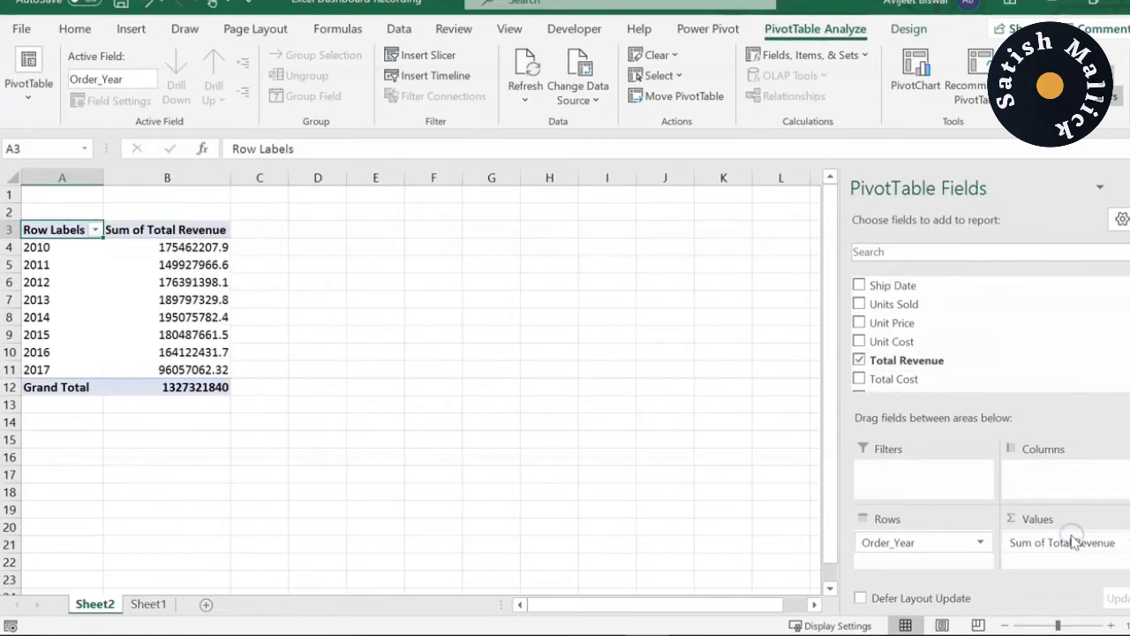
Examine the pivot table's year labels from 2010 to 2017 and the revenue sums for individual years.
click(187, 264)
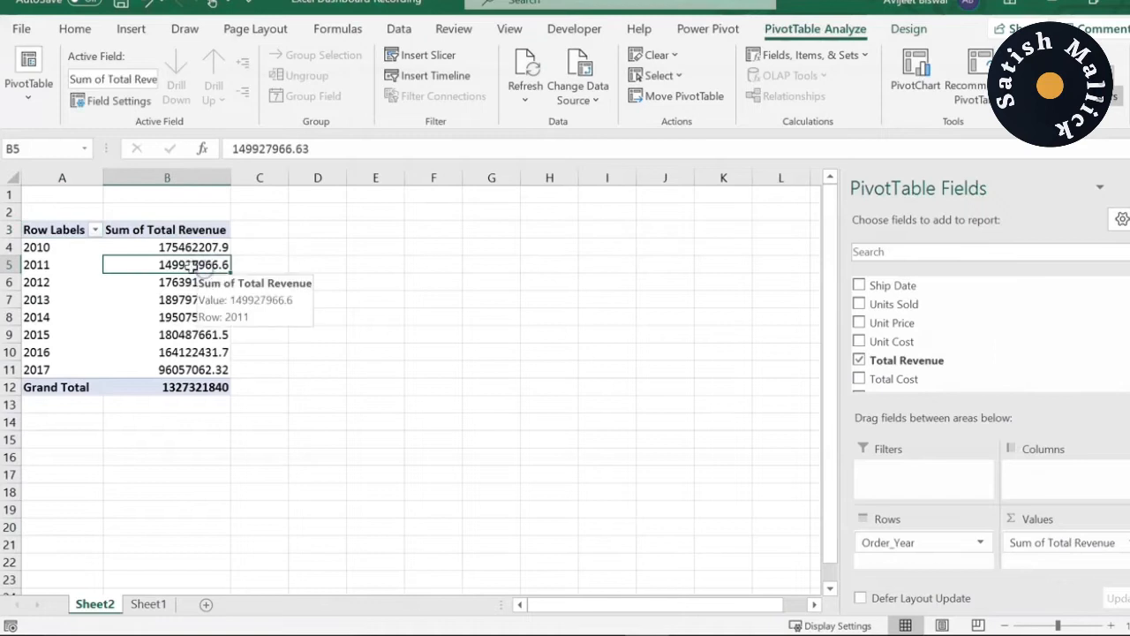
click(177, 248)
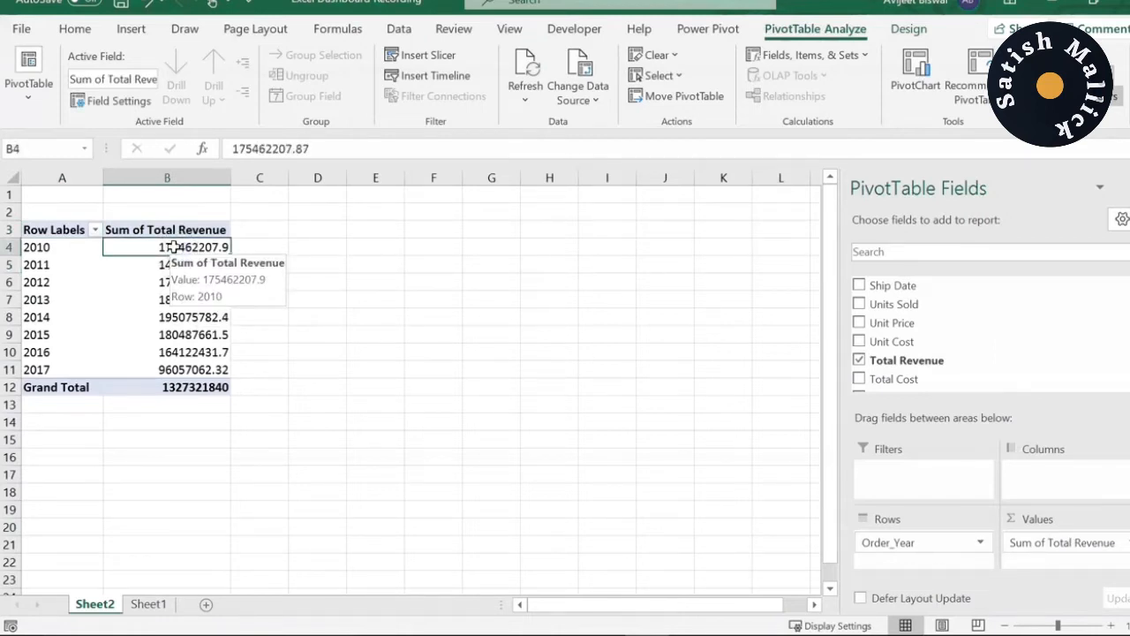
click(53, 247)
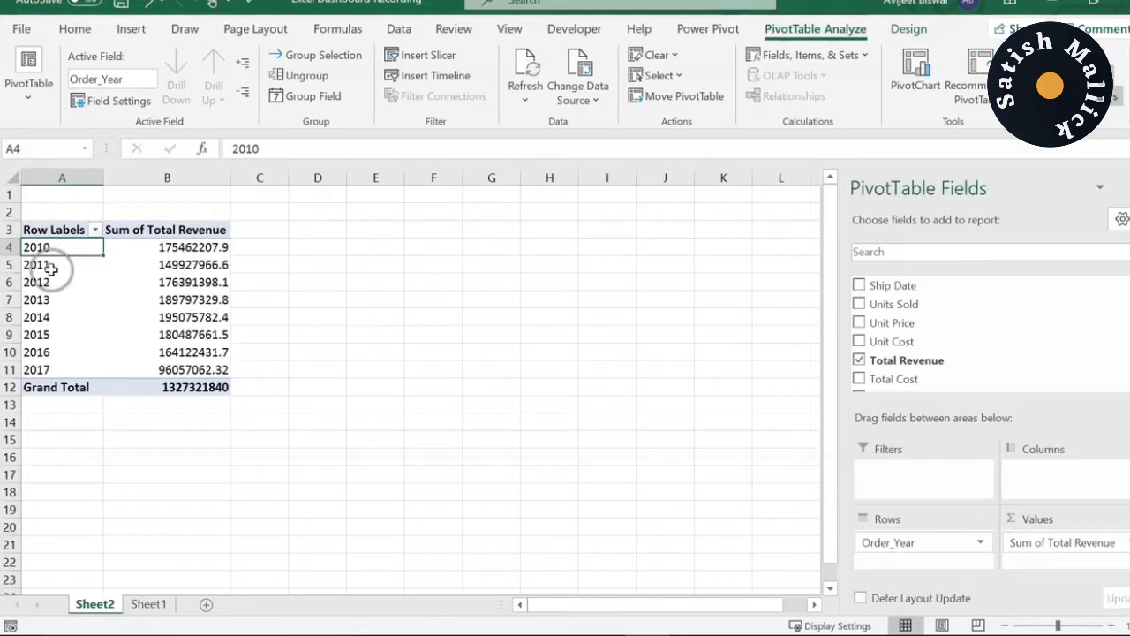
click(51, 369)
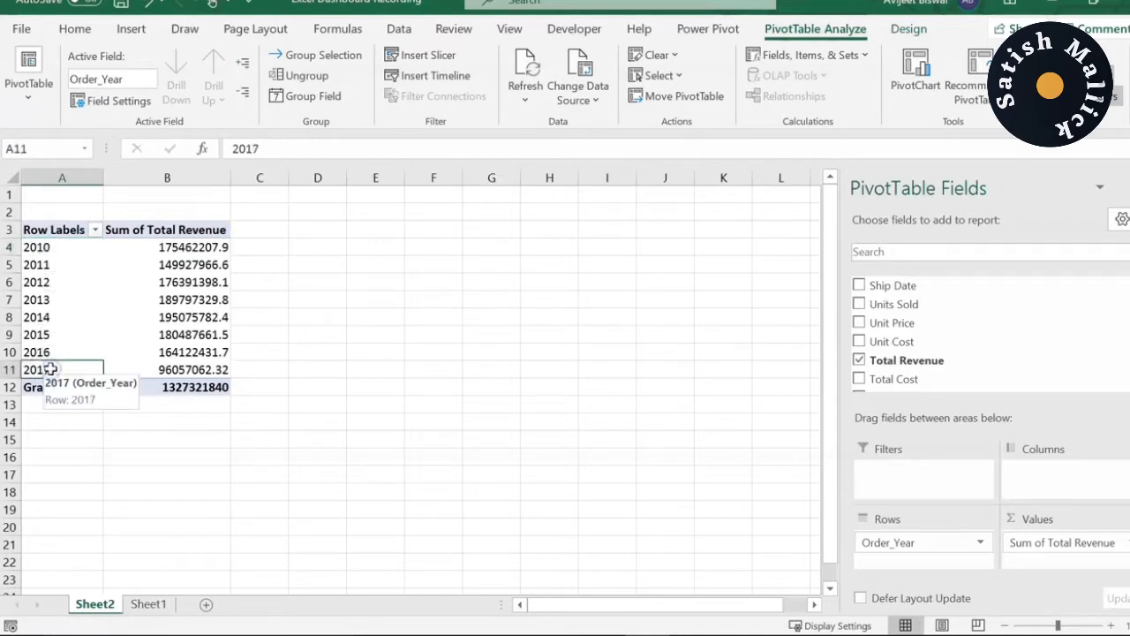
click(81, 278)
click(229, 244)
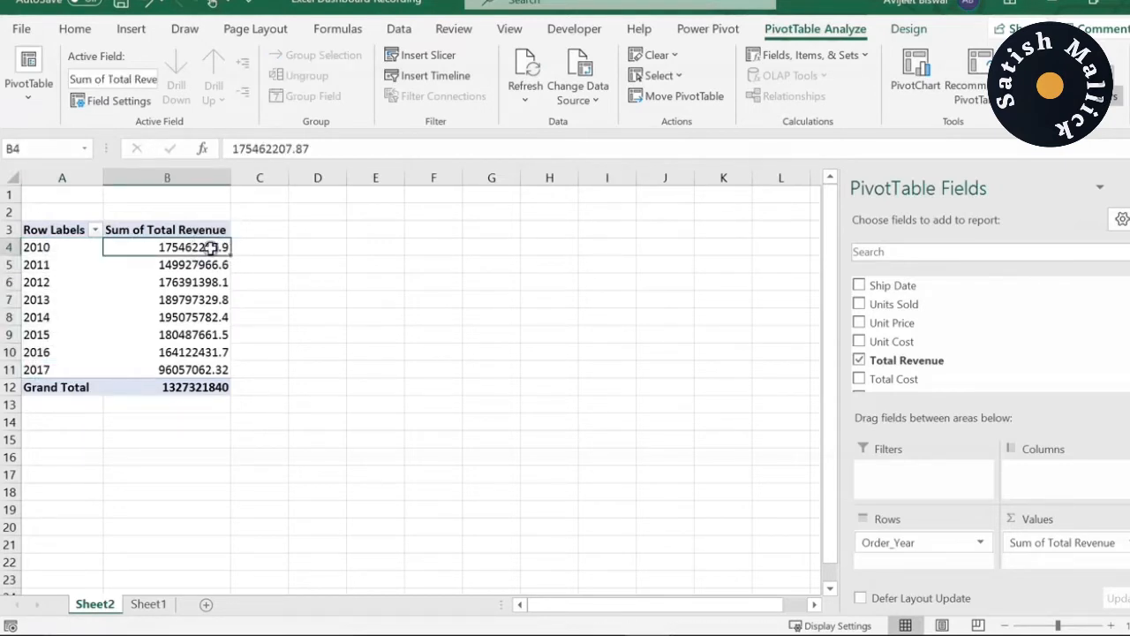
click(201, 281)
click(194, 279)
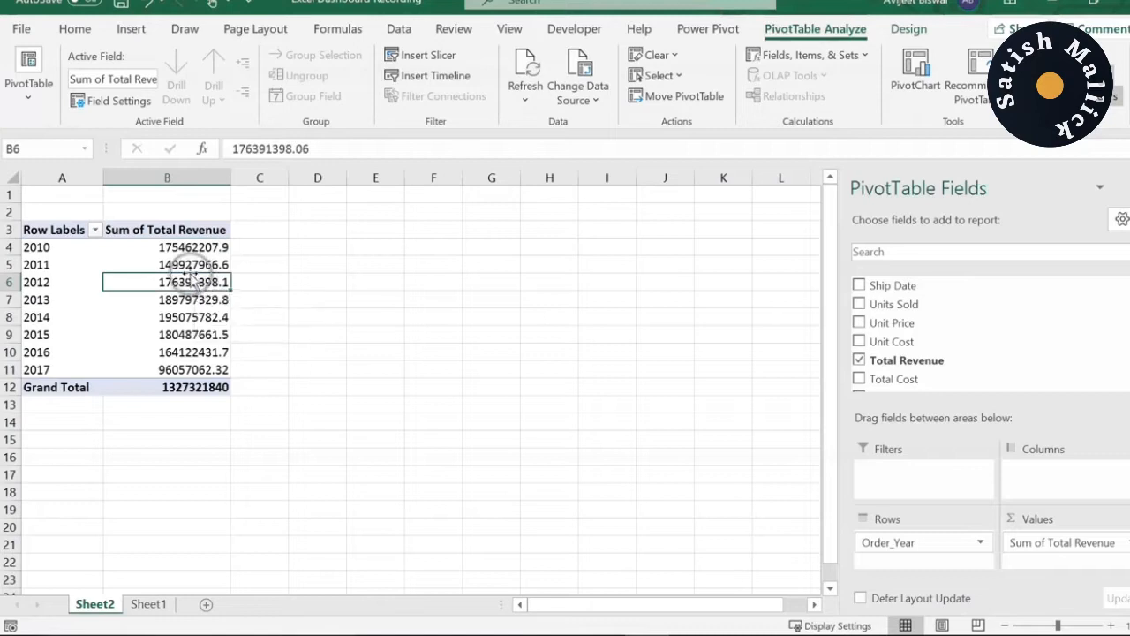
click(156, 281)
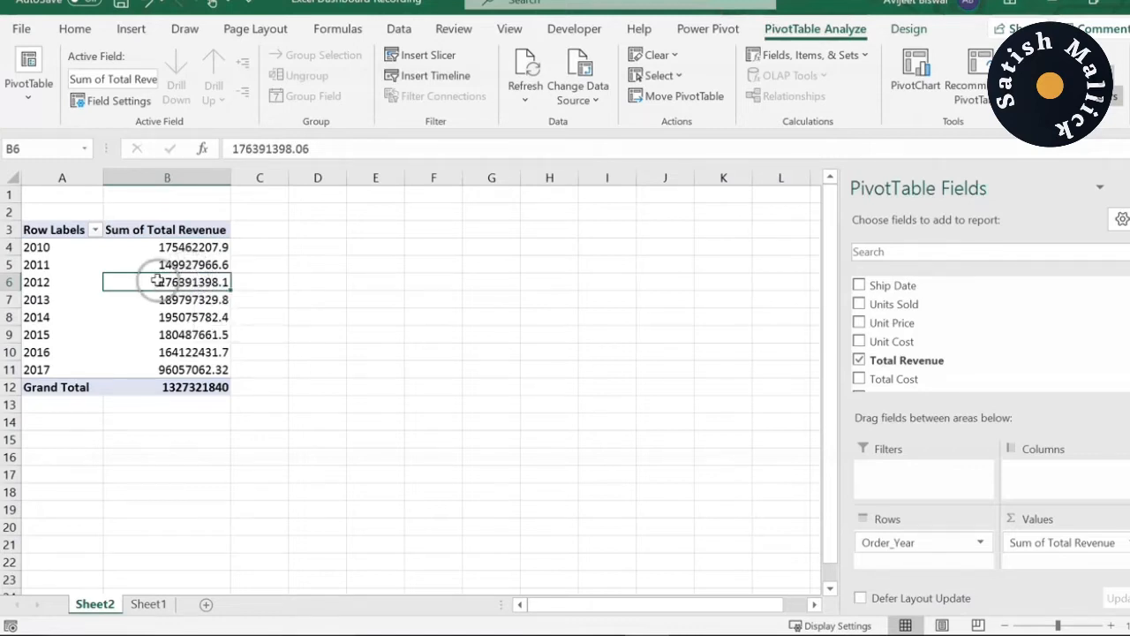
mouse_move(156, 281)
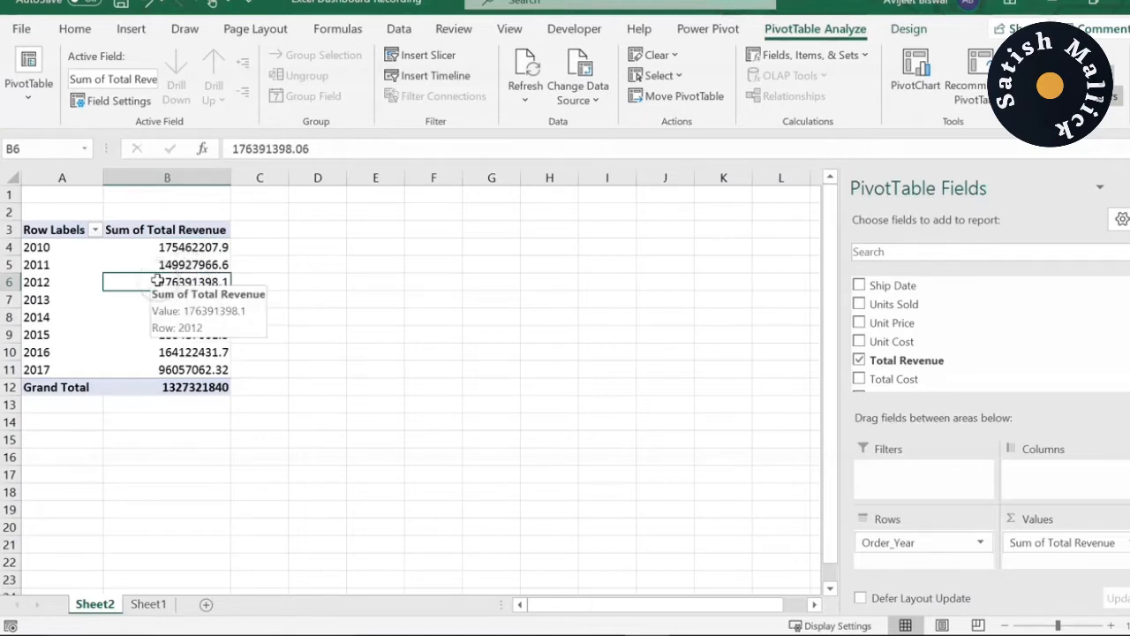
Insert a Line PivotChart of total revenue by year, place it beside the pivot table from cell D3, and close the field list.
click(130, 29)
click(403, 71)
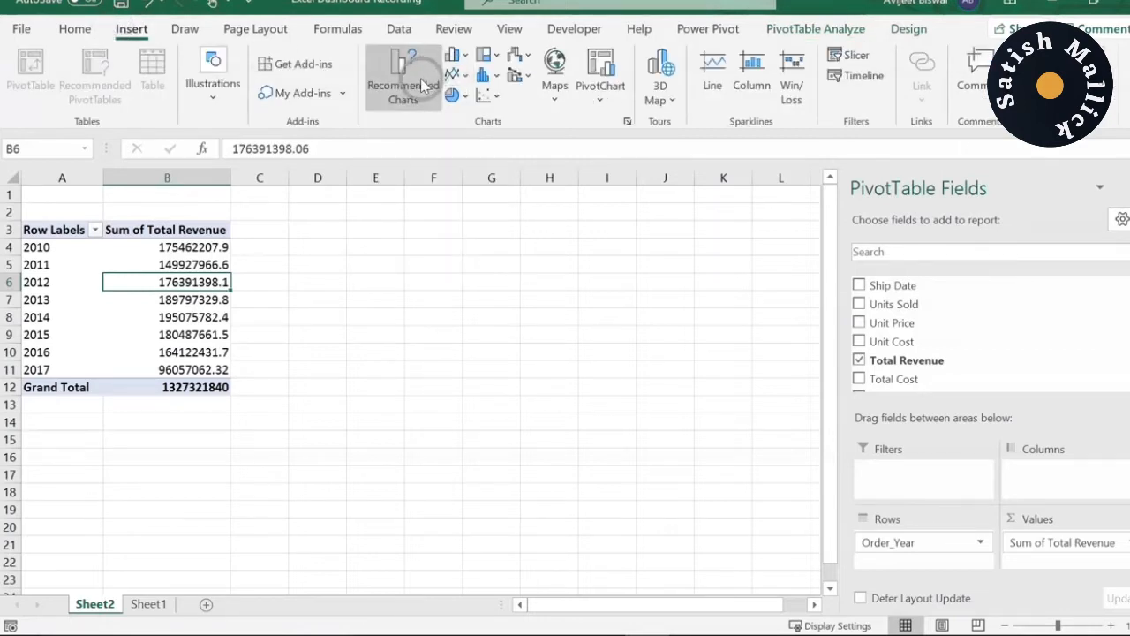
click(420, 80)
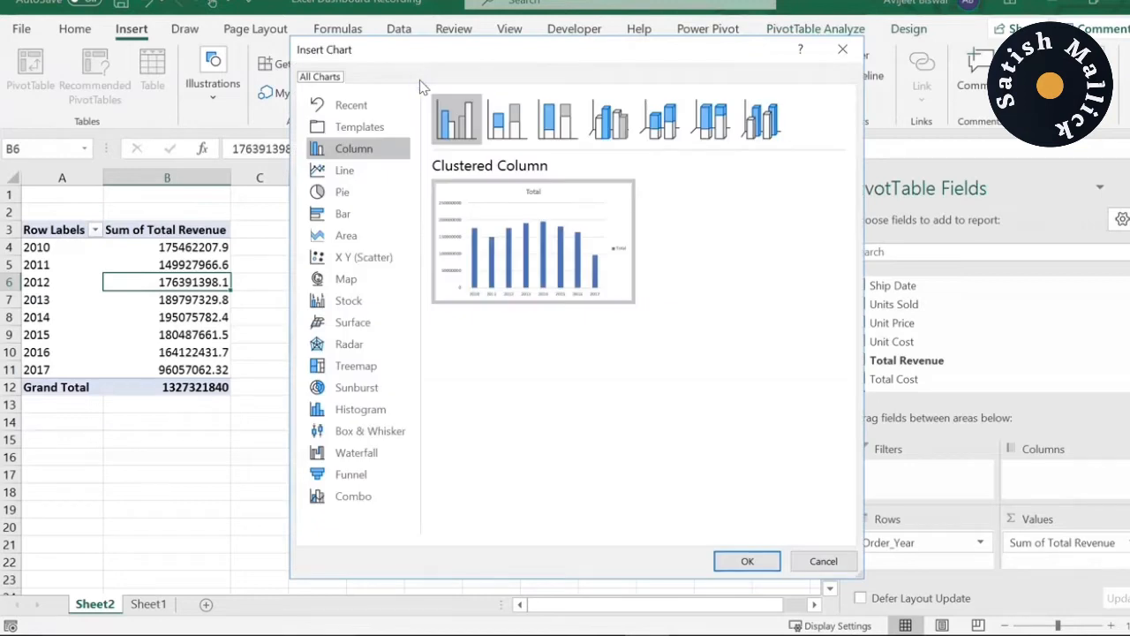
drag(438, 47, 473, 60)
click(382, 194)
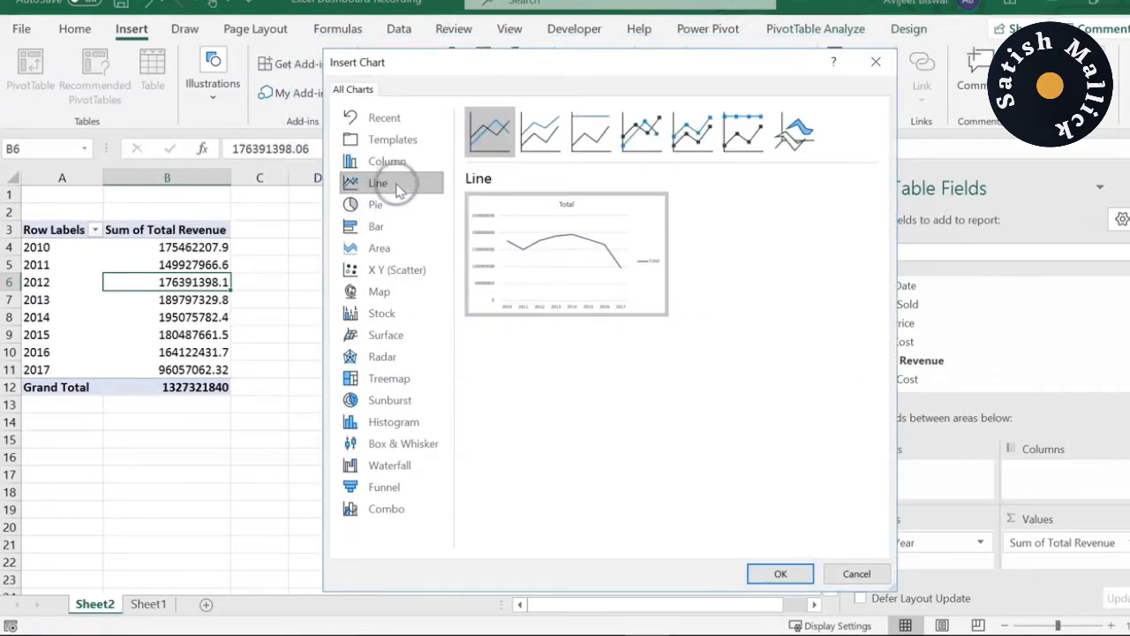
click(781, 573)
drag(499, 290, 584, 252)
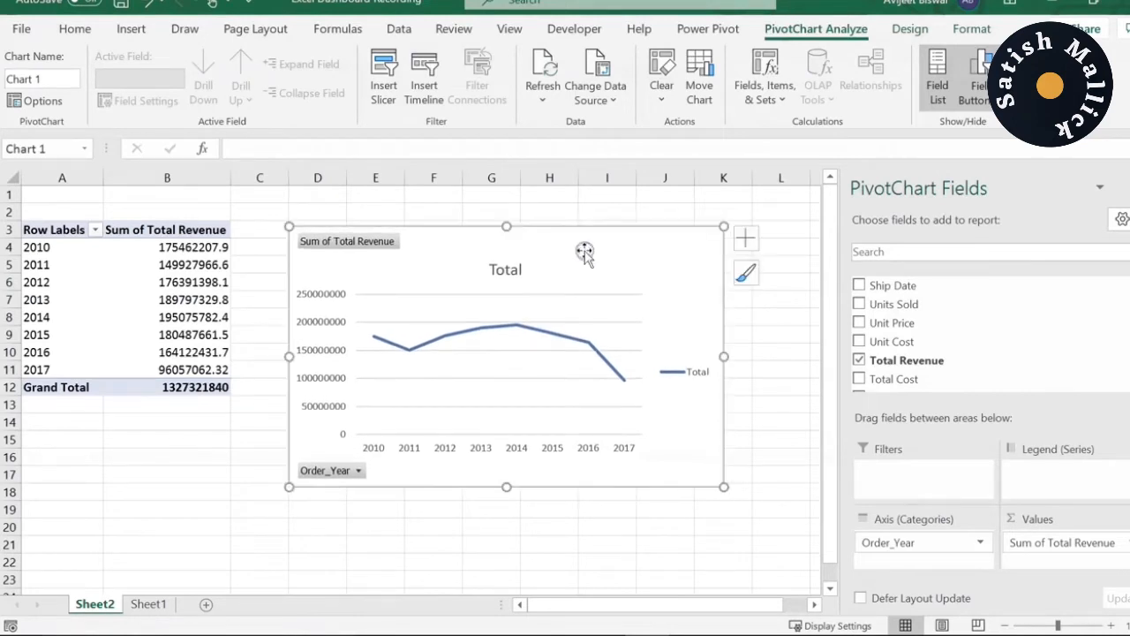
click(1117, 177)
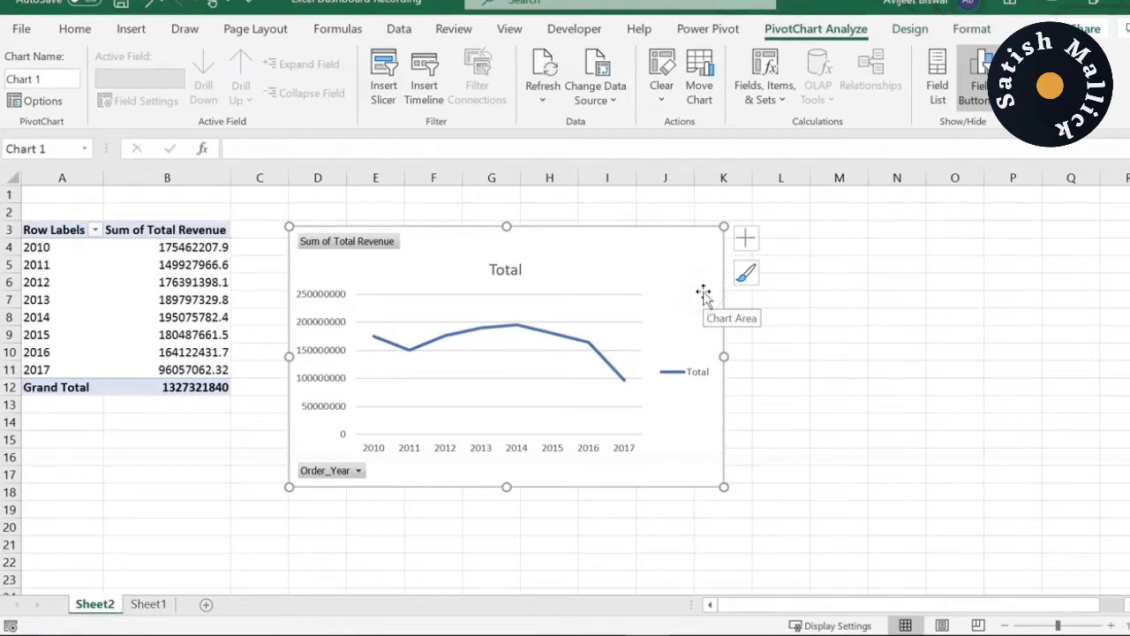
Hide all field buttons on the PivotChart and nudge the chart slightly upward.
right_click(381, 250)
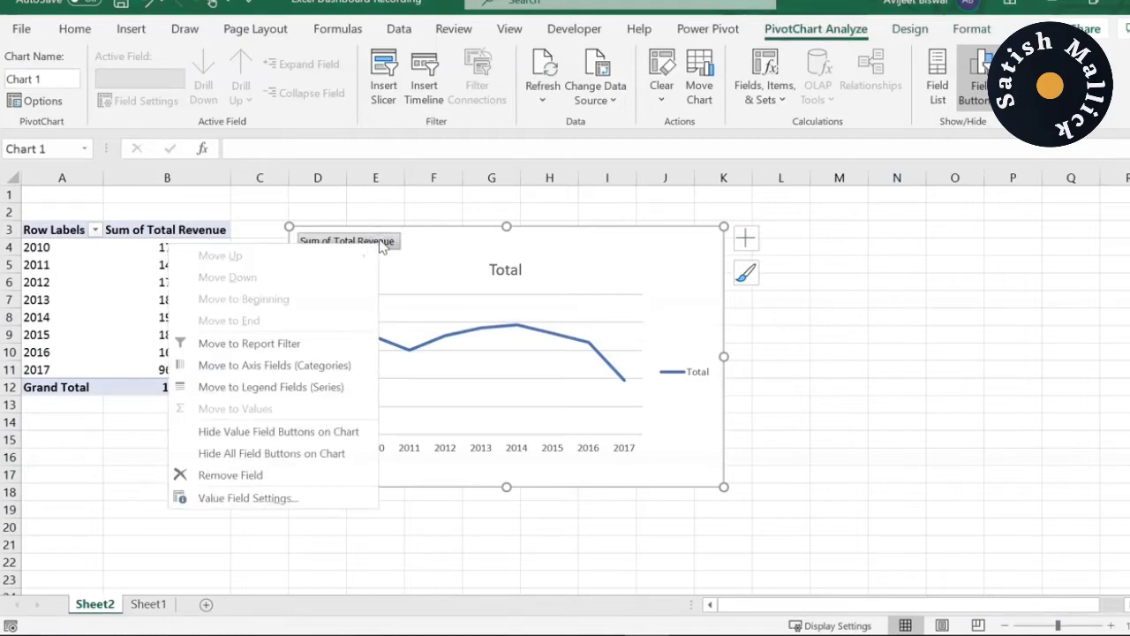
click(305, 458)
drag(411, 247, 409, 239)
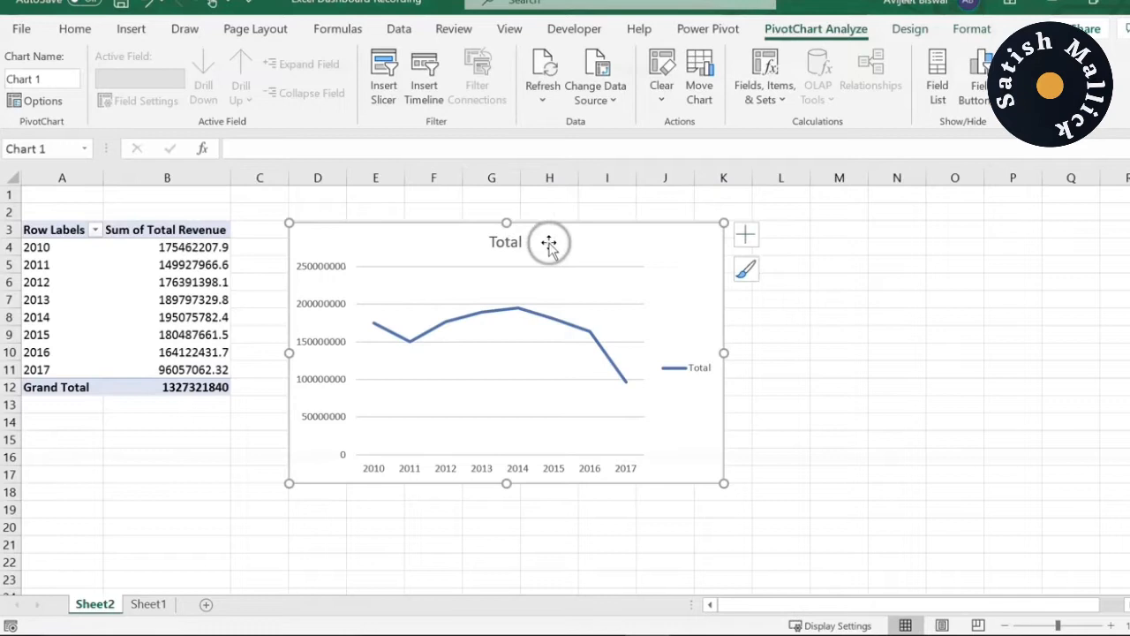
Change the chart title to "Total Revenue by year" and close the title formatting pane.
click(513, 249)
double_click(516, 250)
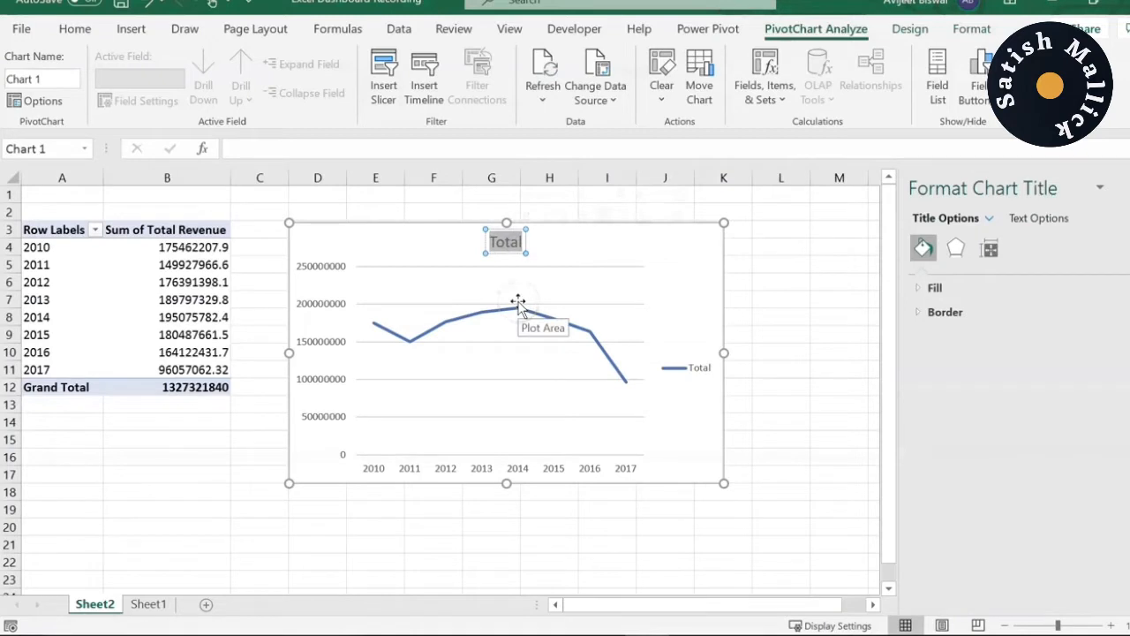
key(Right)
text(Revue)
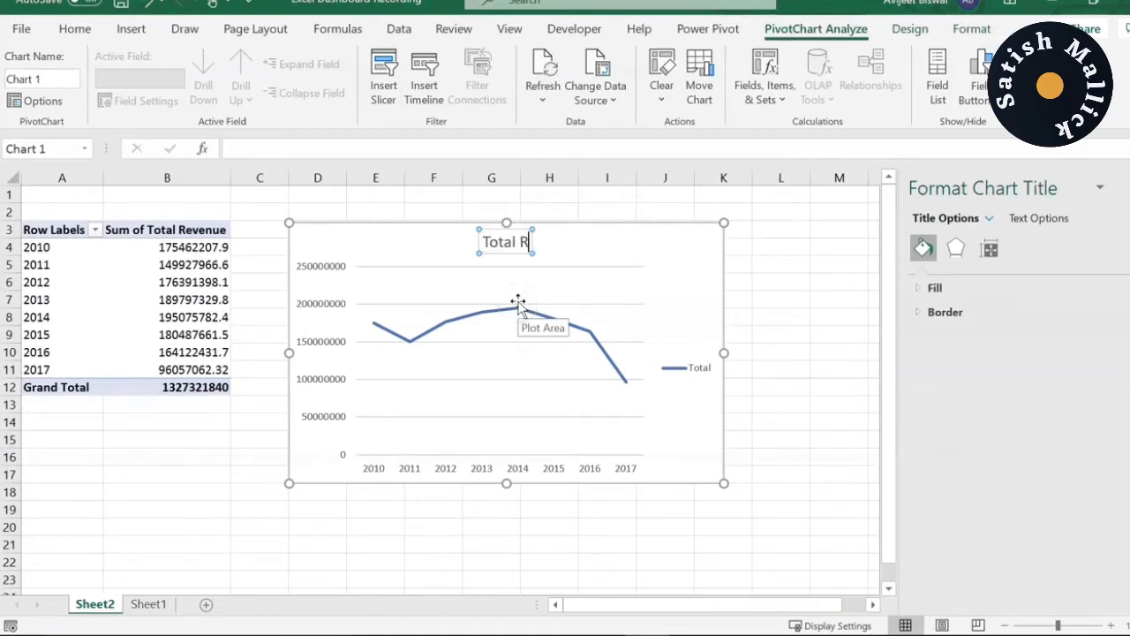
key(BackSpace)
key(BackSpace)
text(enu)
key(BackSpace)
key(BackSpace)
text(nue )
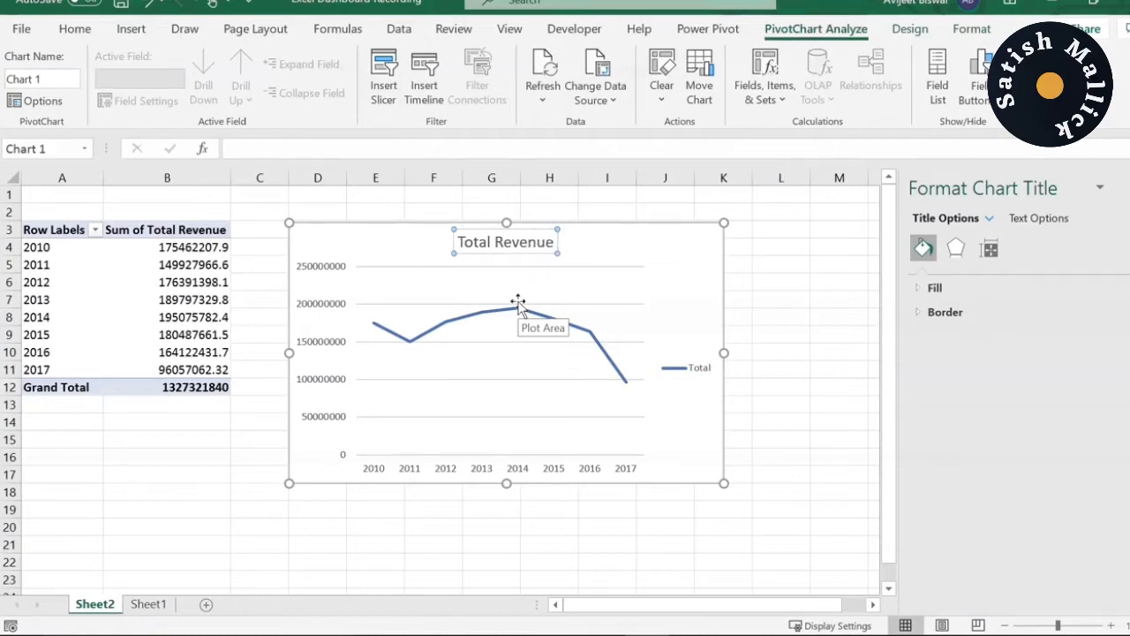
text(by year)
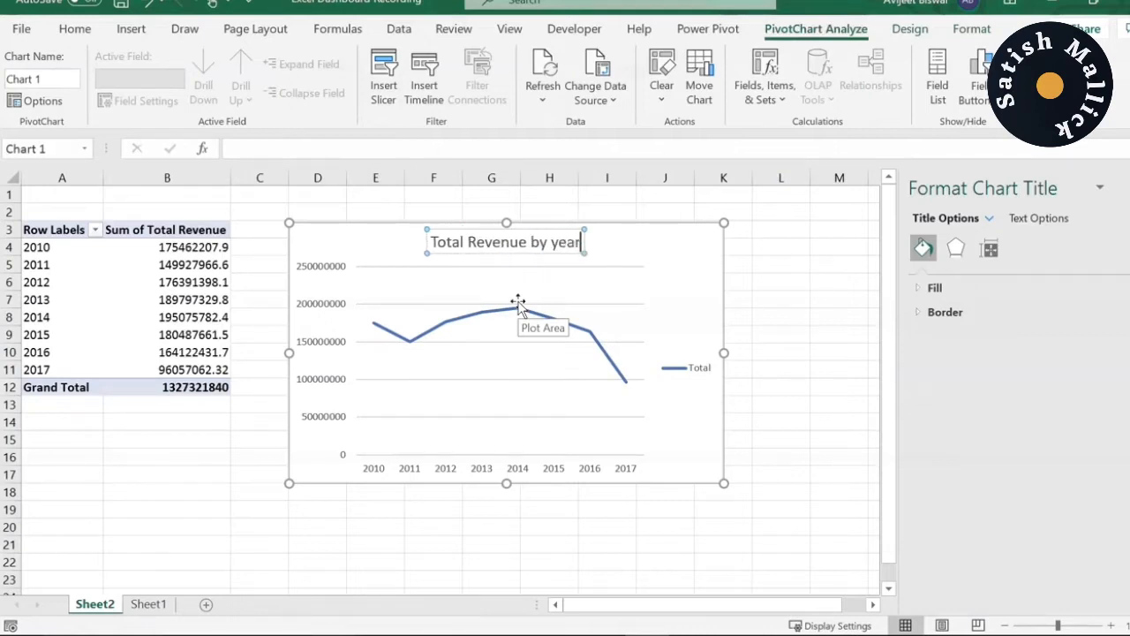
click(719, 271)
click(1117, 186)
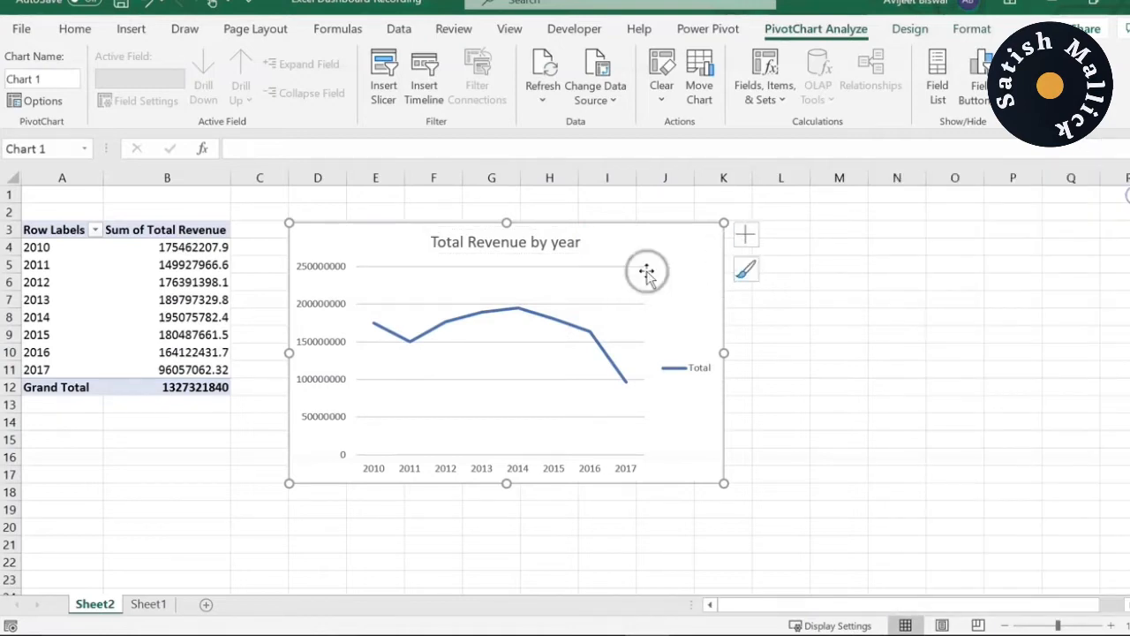
Remove the legend from the revenue line chart.
click(746, 236)
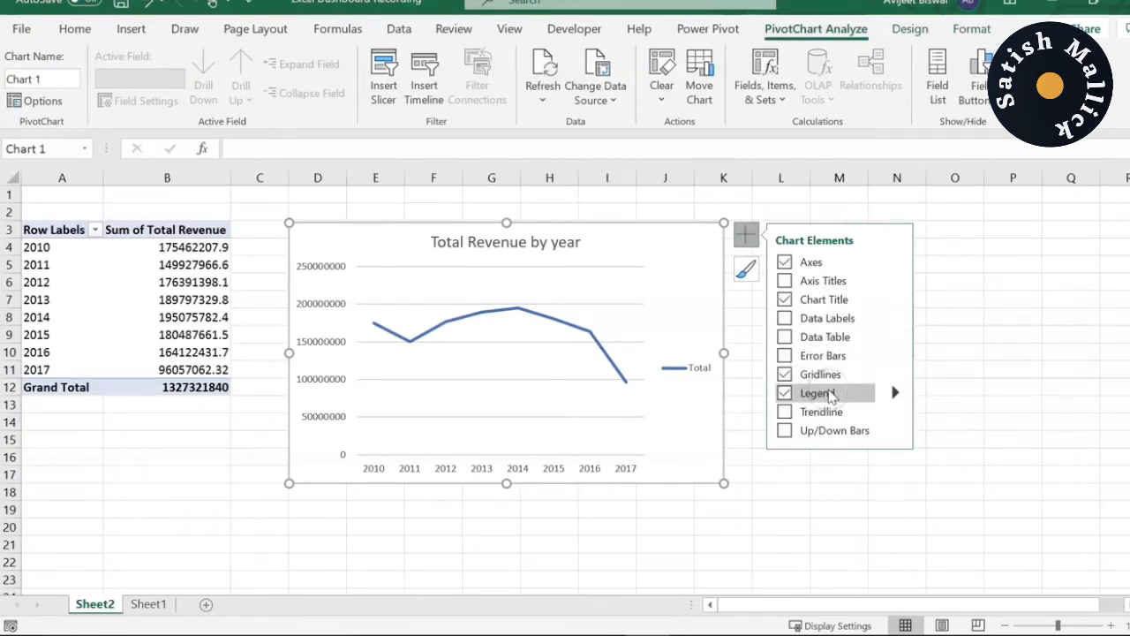
click(707, 246)
click(749, 237)
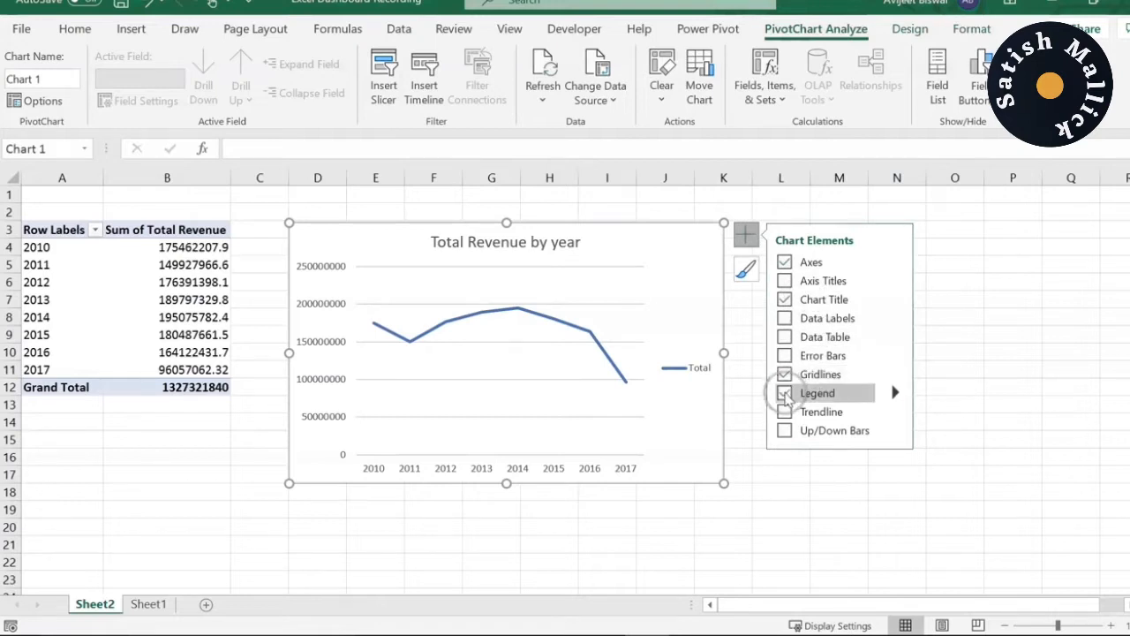
click(785, 394)
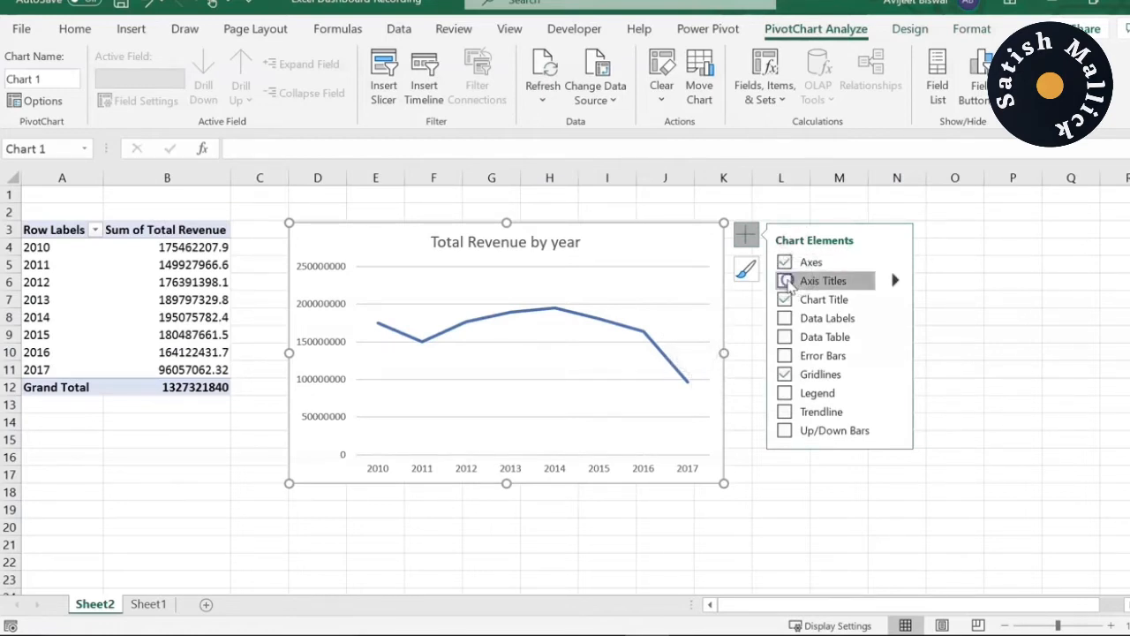
Add axis titles to the chart and name the horizontal axis "Year".
click(785, 281)
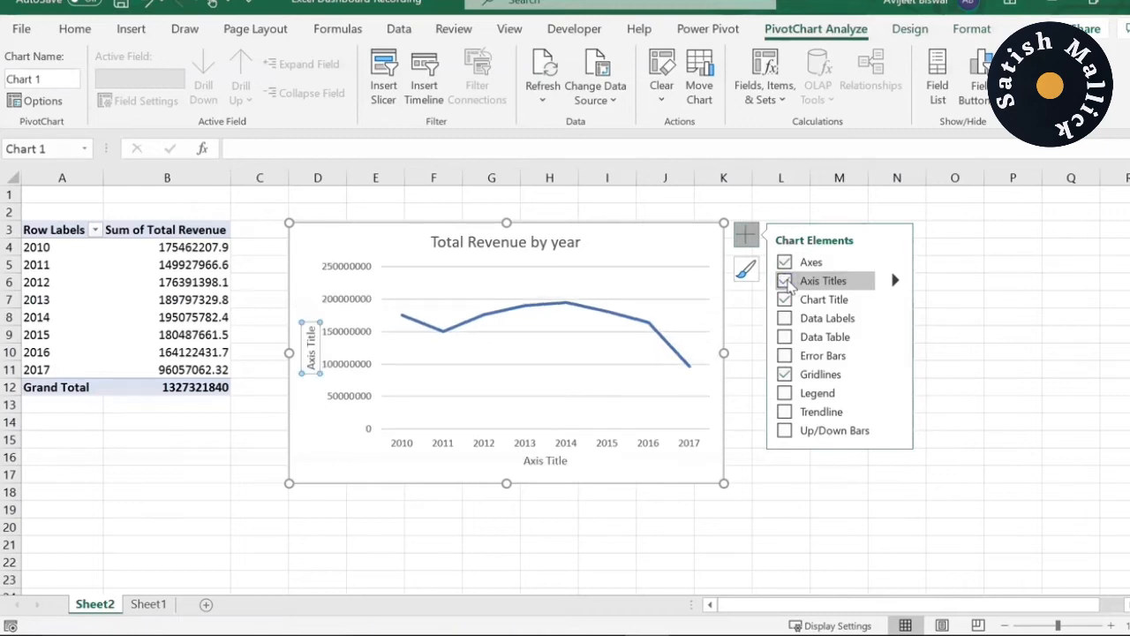
click(547, 461)
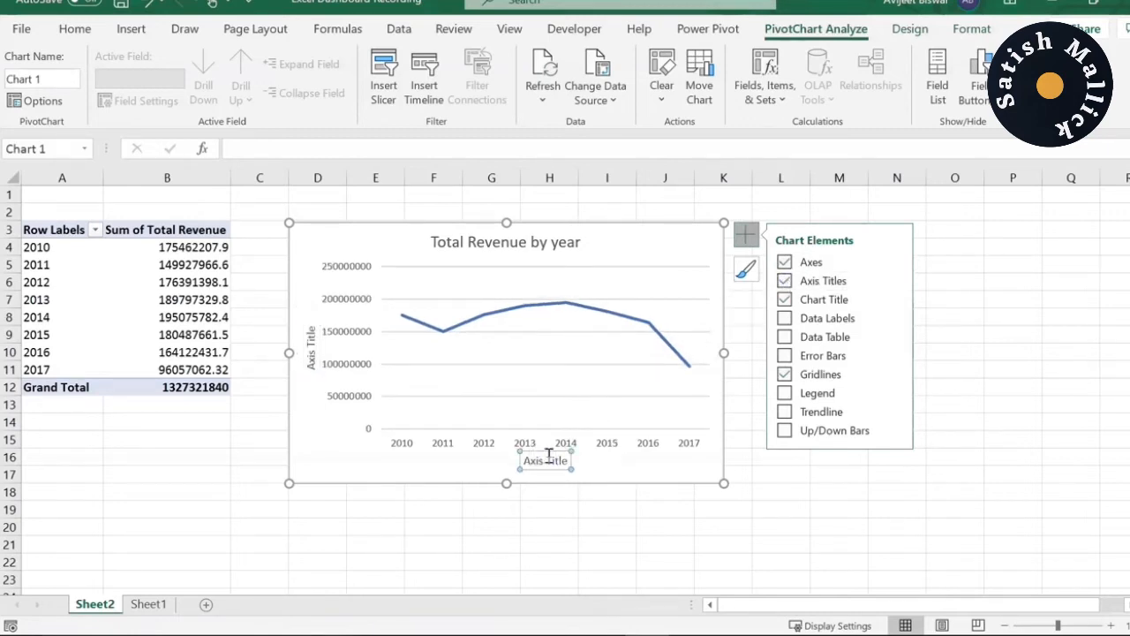
click(547, 452)
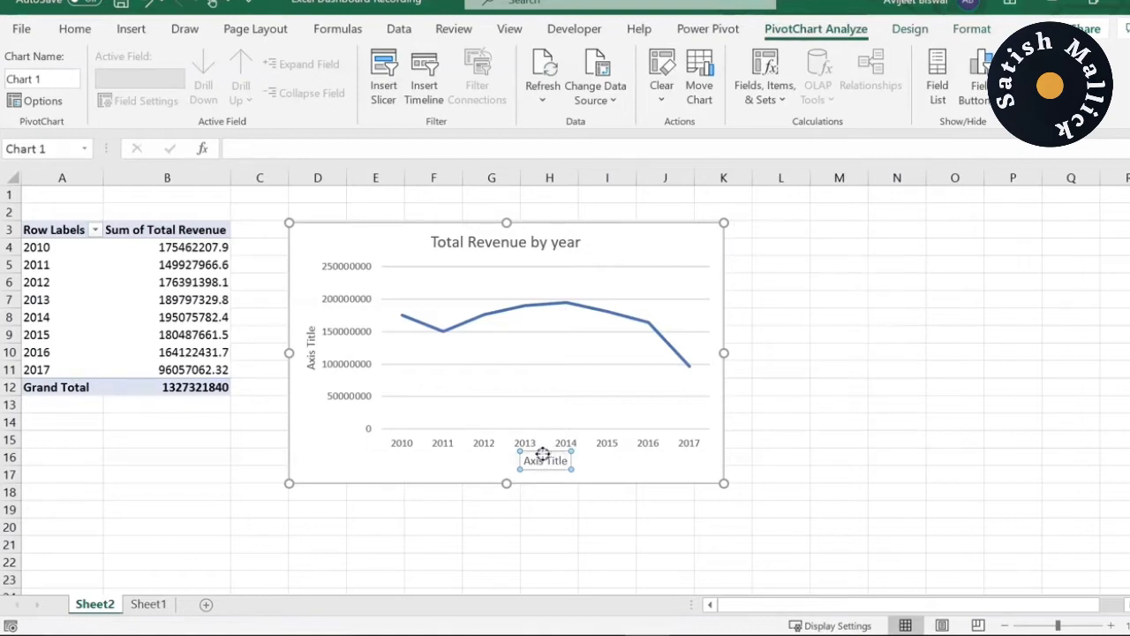
drag(534, 455, 534, 456)
triple_click(530, 464)
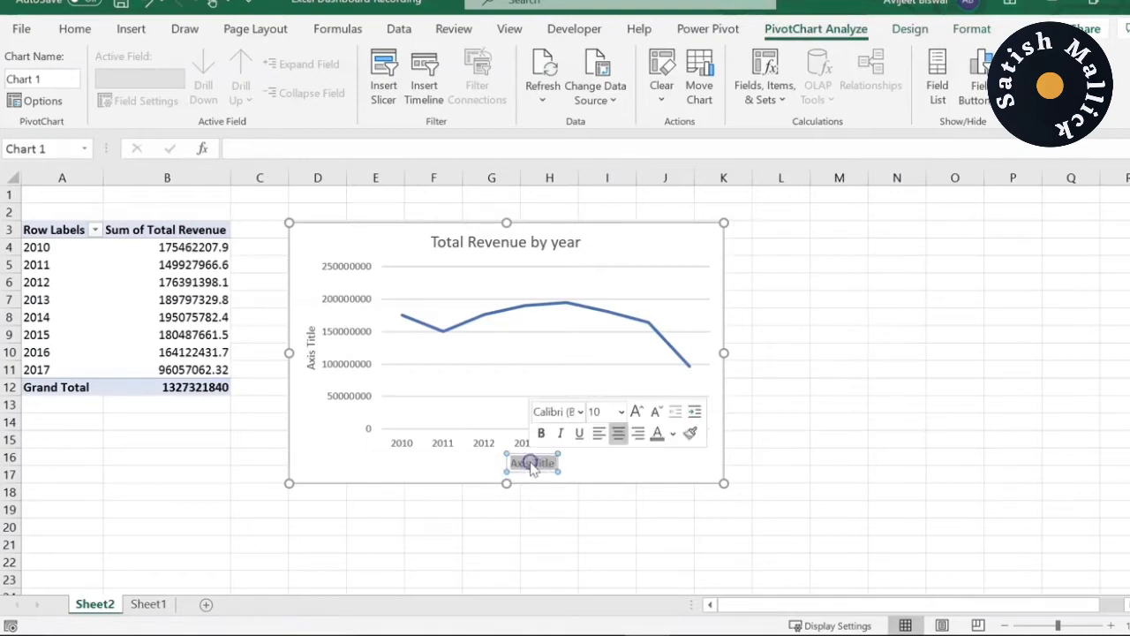
text(Year)
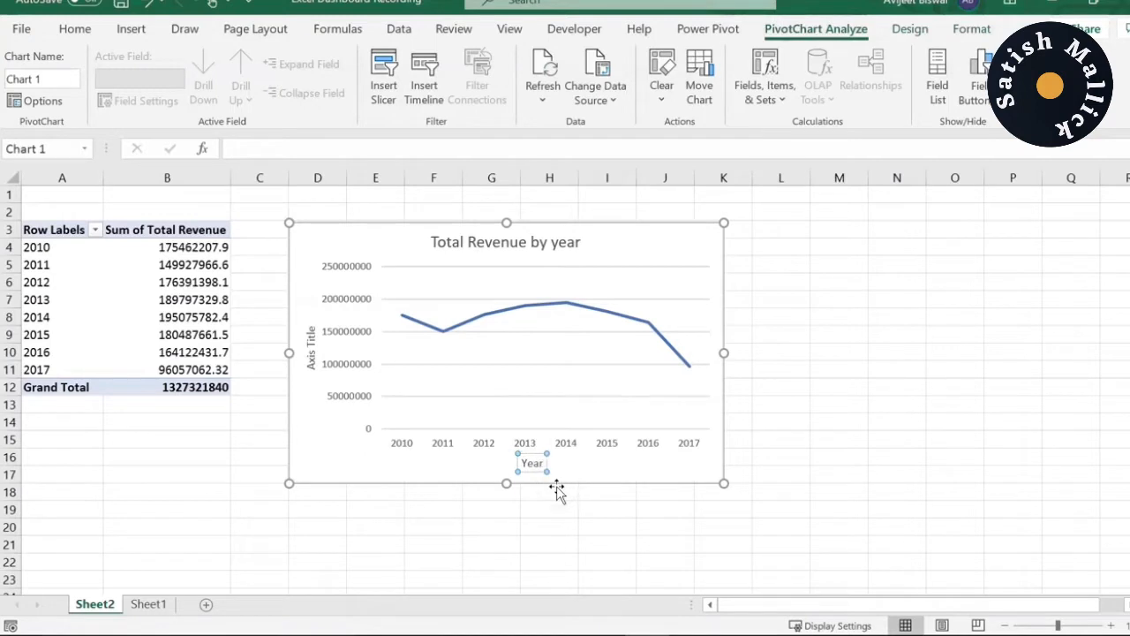
Name the chart's vertical axis "Revenue".
click(300, 348)
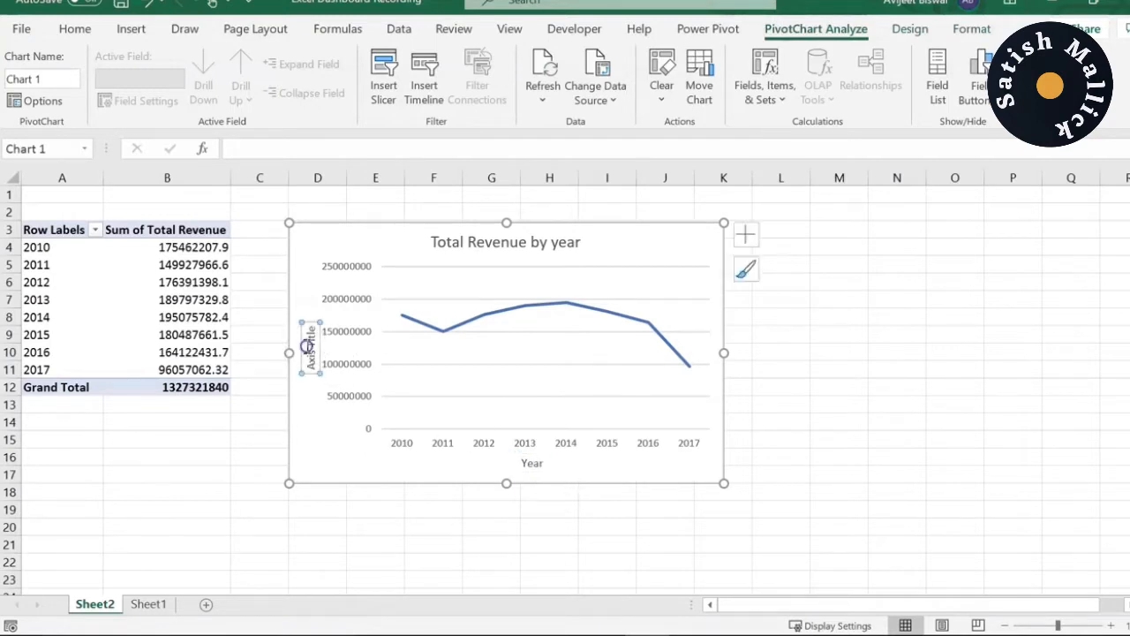
triple_click(310, 348)
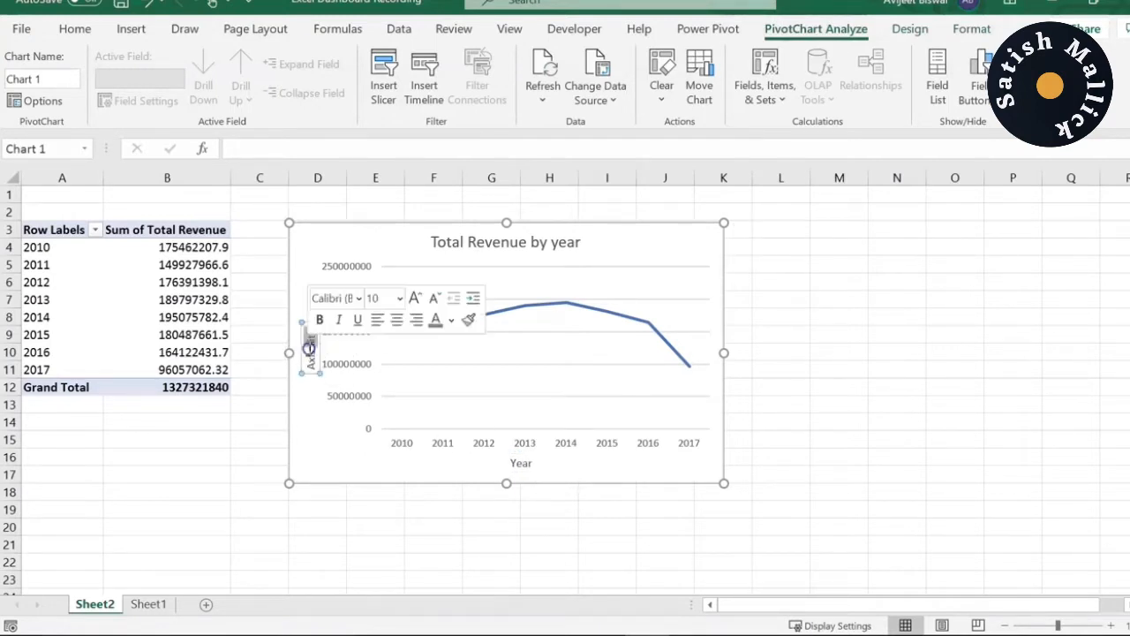
text(Revenue)
click(303, 340)
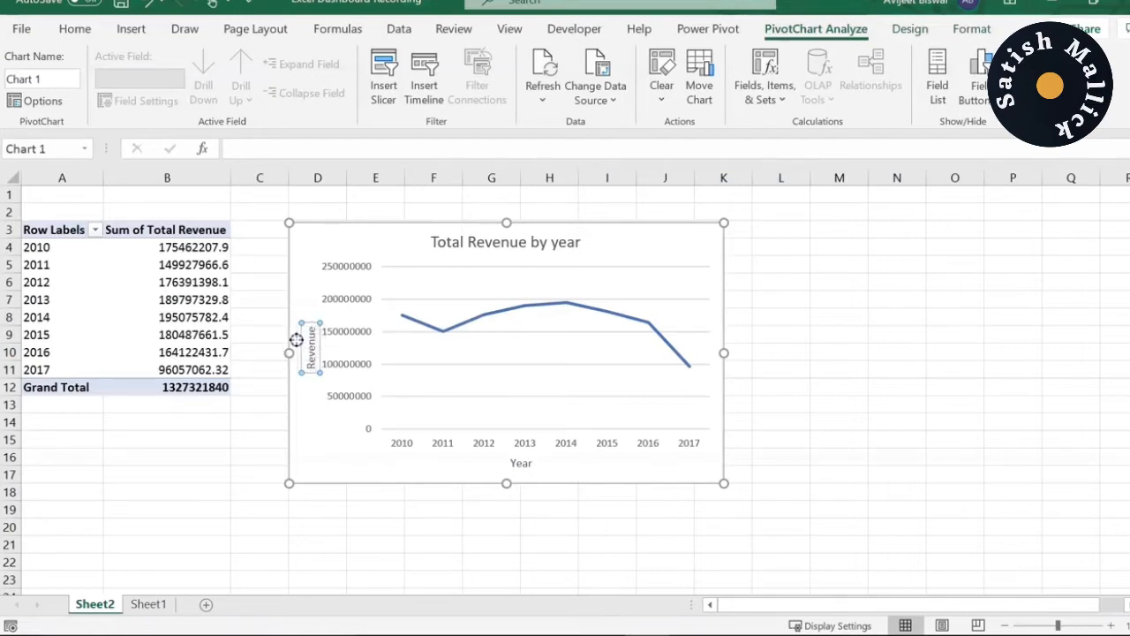
click(384, 412)
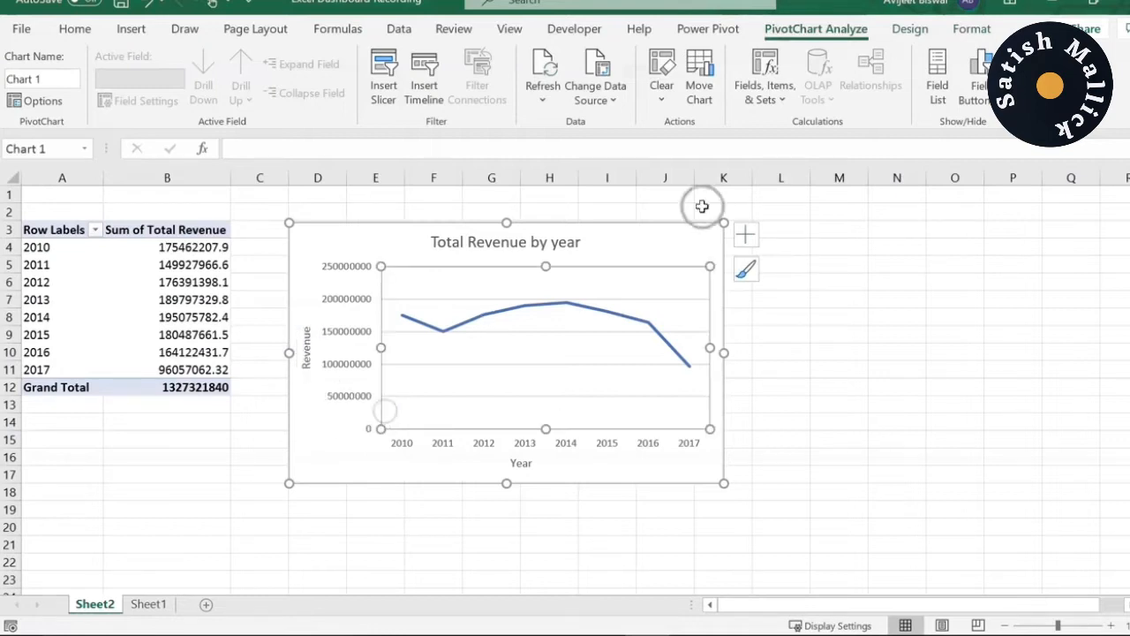
Recolour the chart with the dark-to-light grey palette in the fourth row of the monochromatic colours.
click(748, 269)
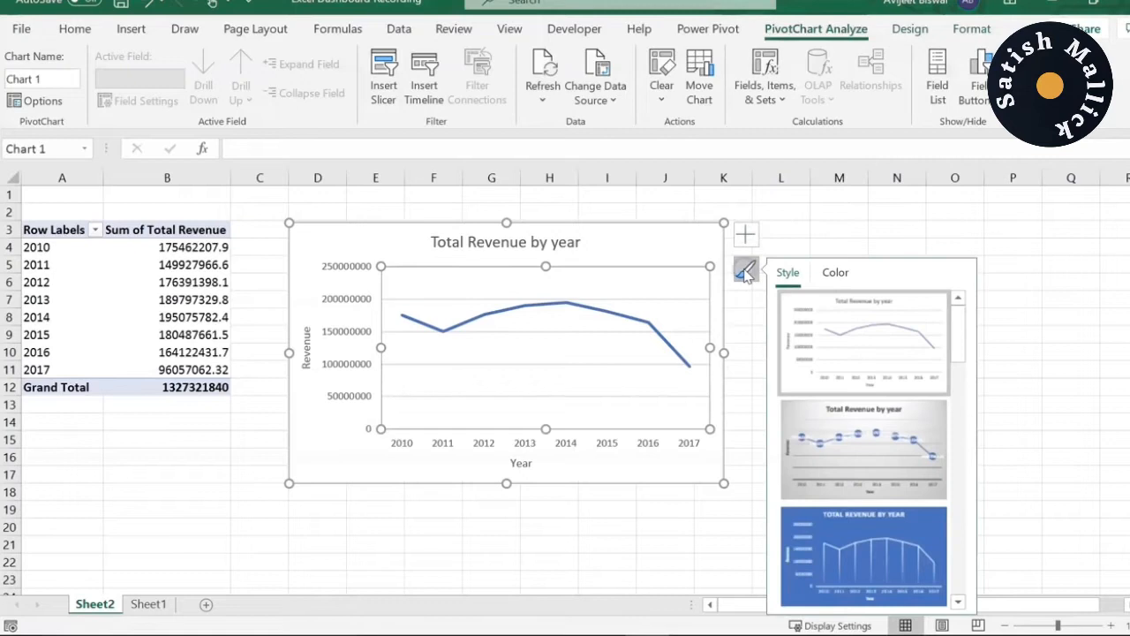
click(836, 274)
drag(959, 323, 956, 397)
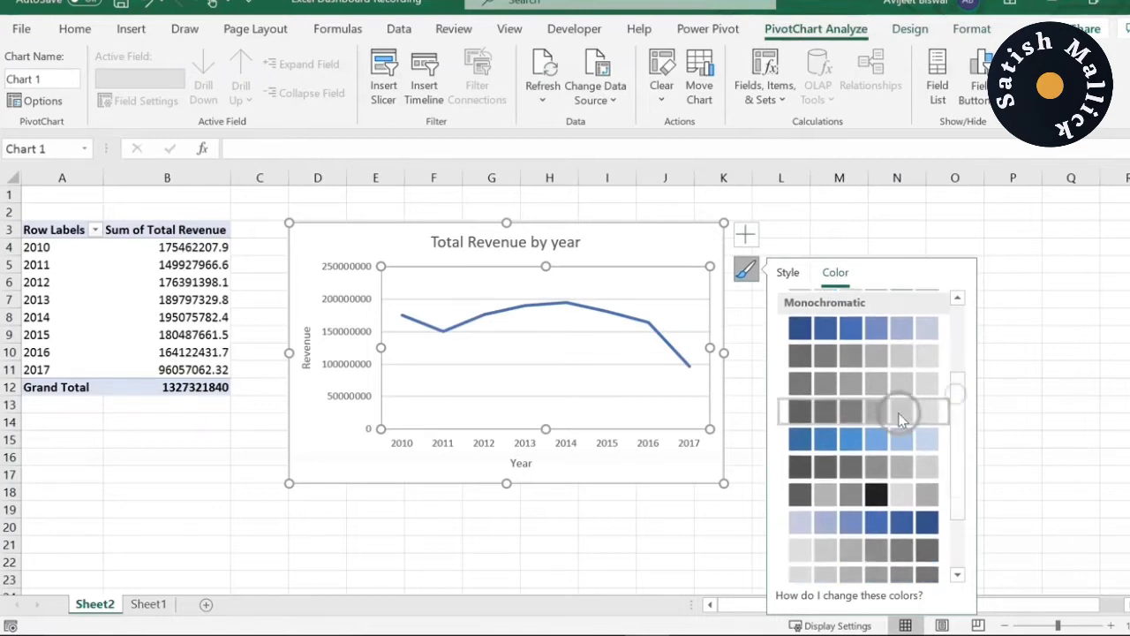
drag(954, 433, 953, 343)
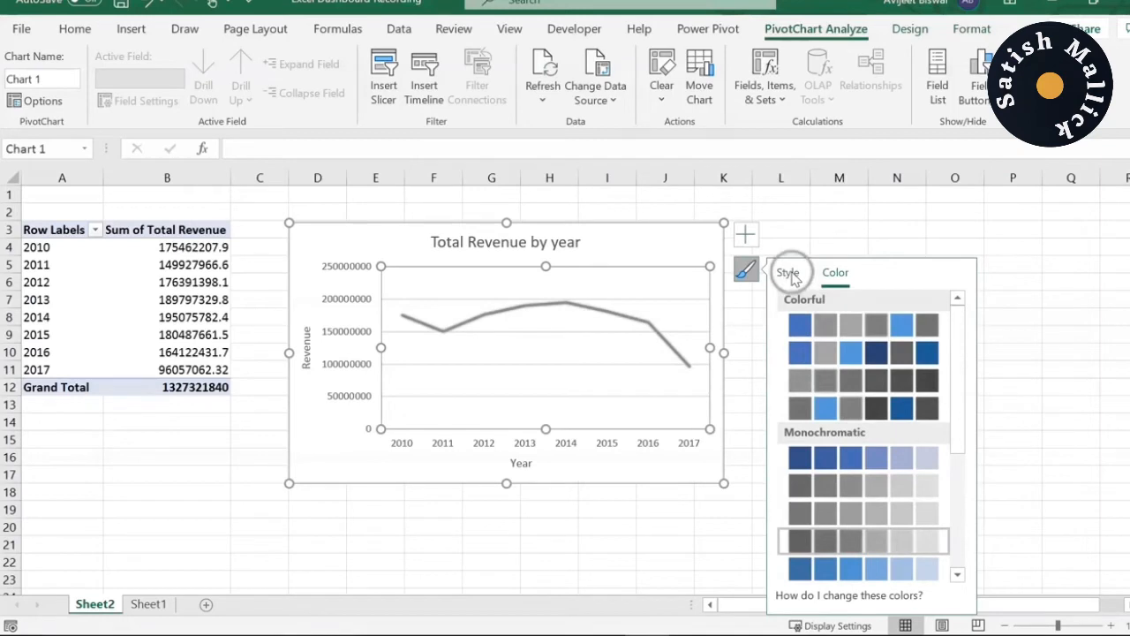
Apply the white chart style with horizontal gridlines and round markers at each year's point on the line.
click(789, 273)
drag(959, 329, 959, 539)
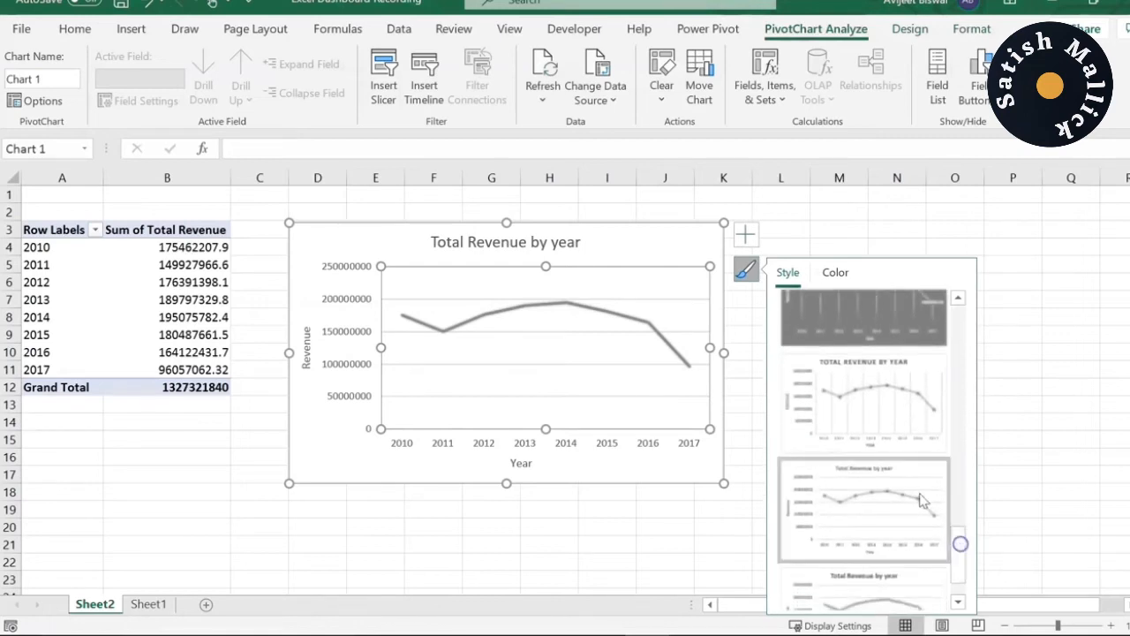
click(900, 497)
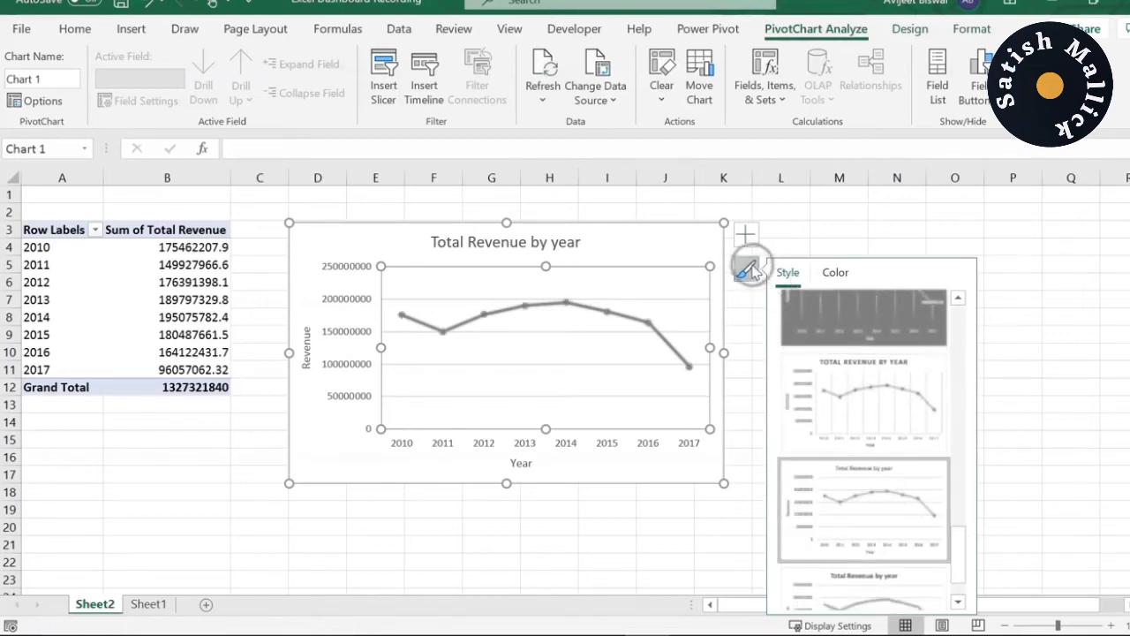
click(821, 226)
click(583, 294)
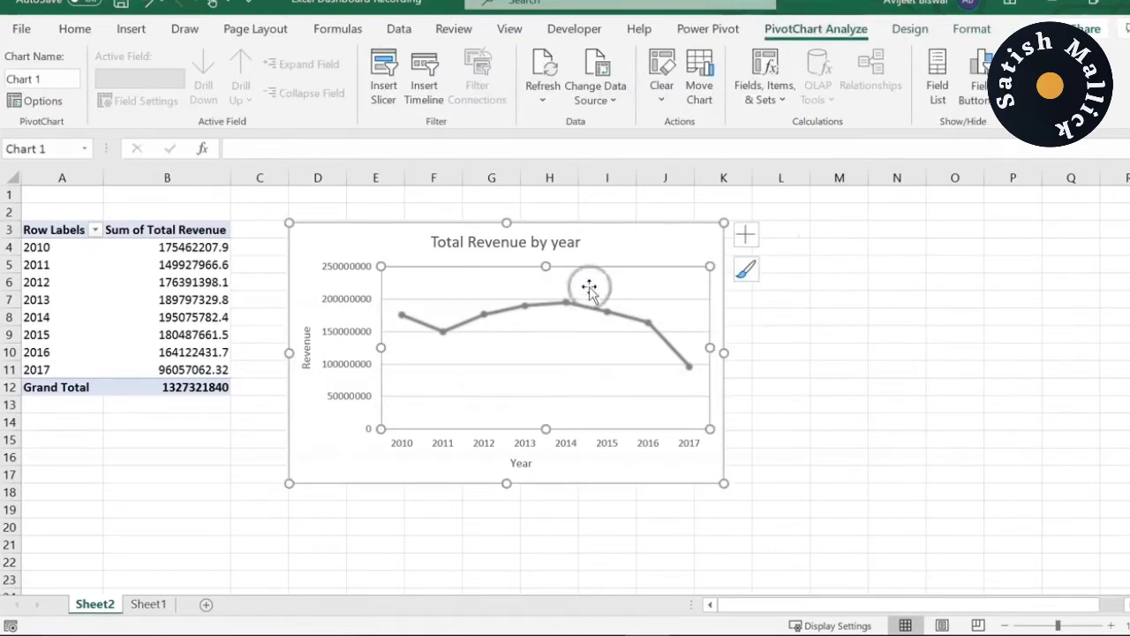
Add data labels to the revenue line and open their full formatting options.
click(746, 240)
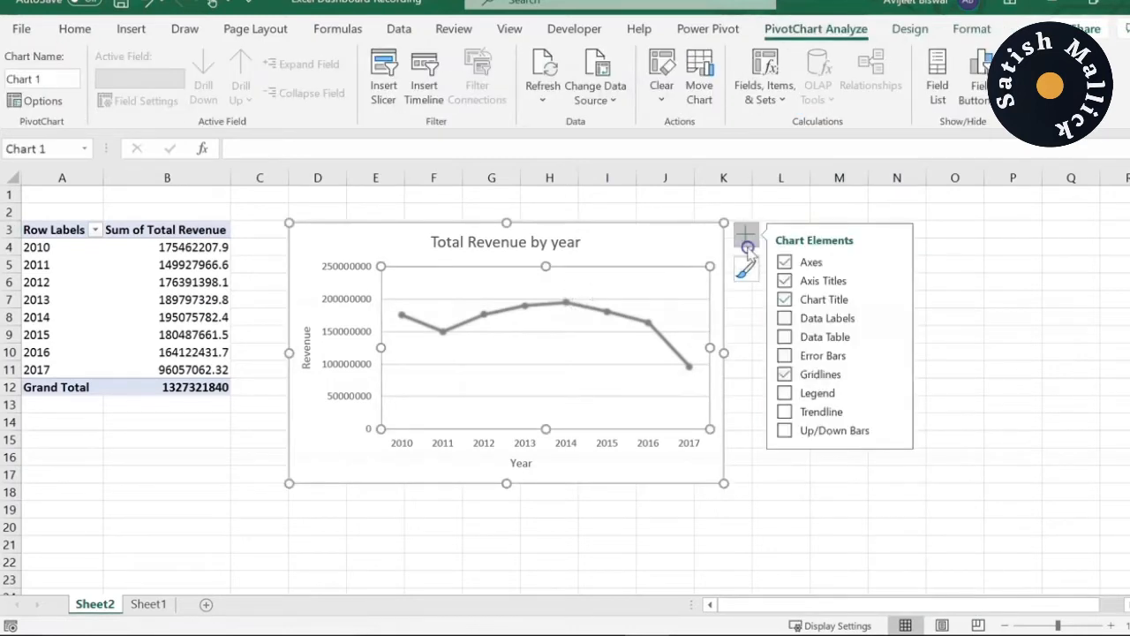
click(785, 319)
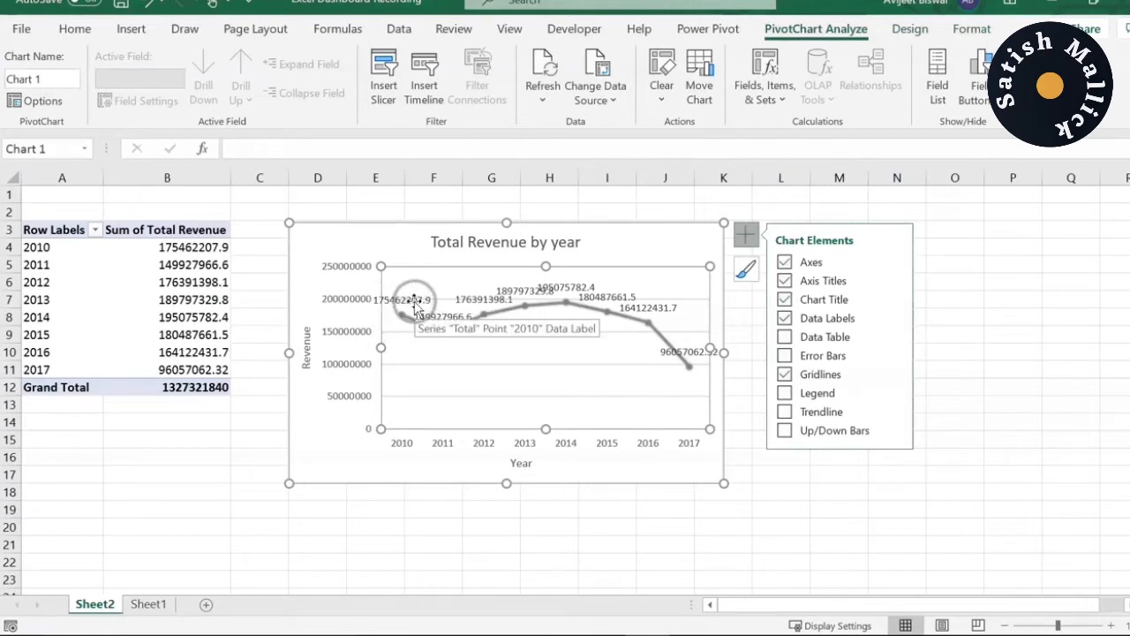
click(894, 318)
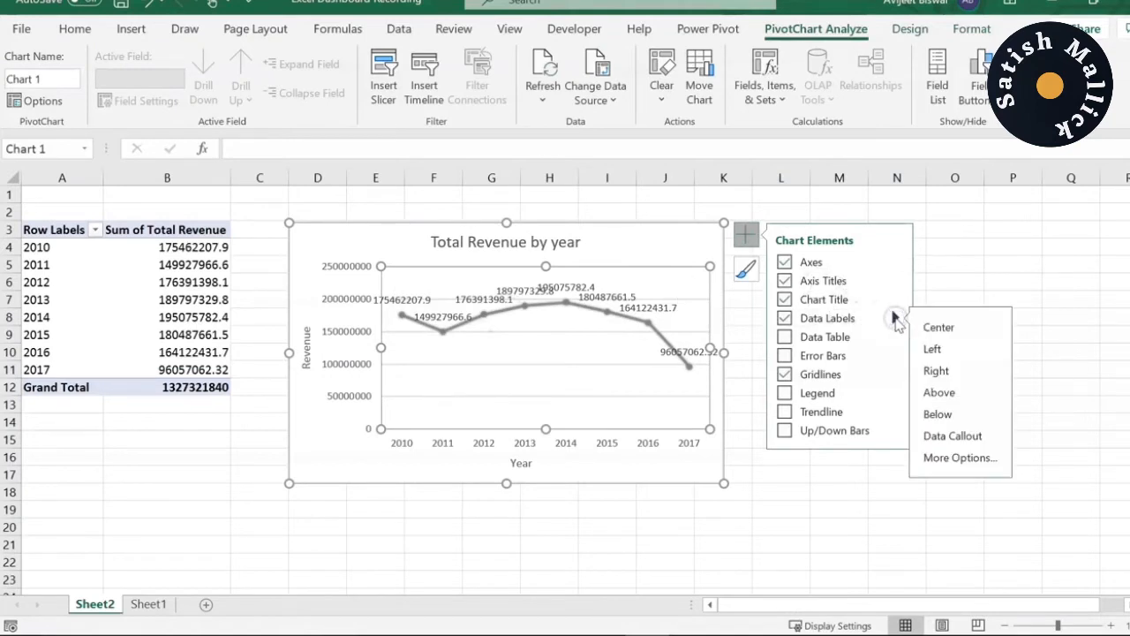
click(897, 320)
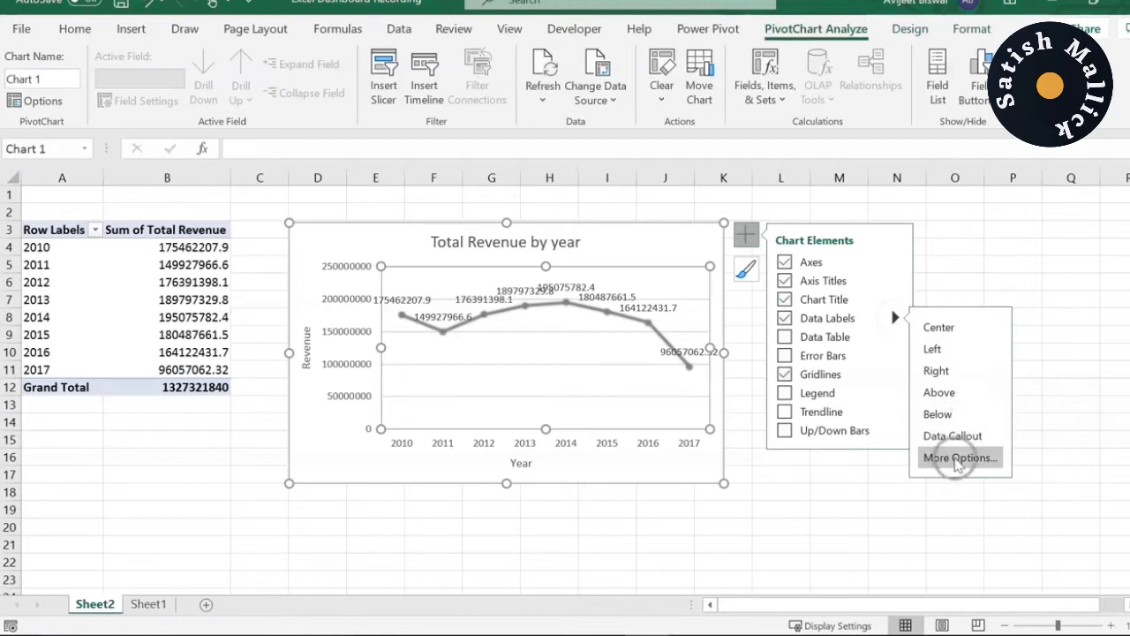
click(958, 461)
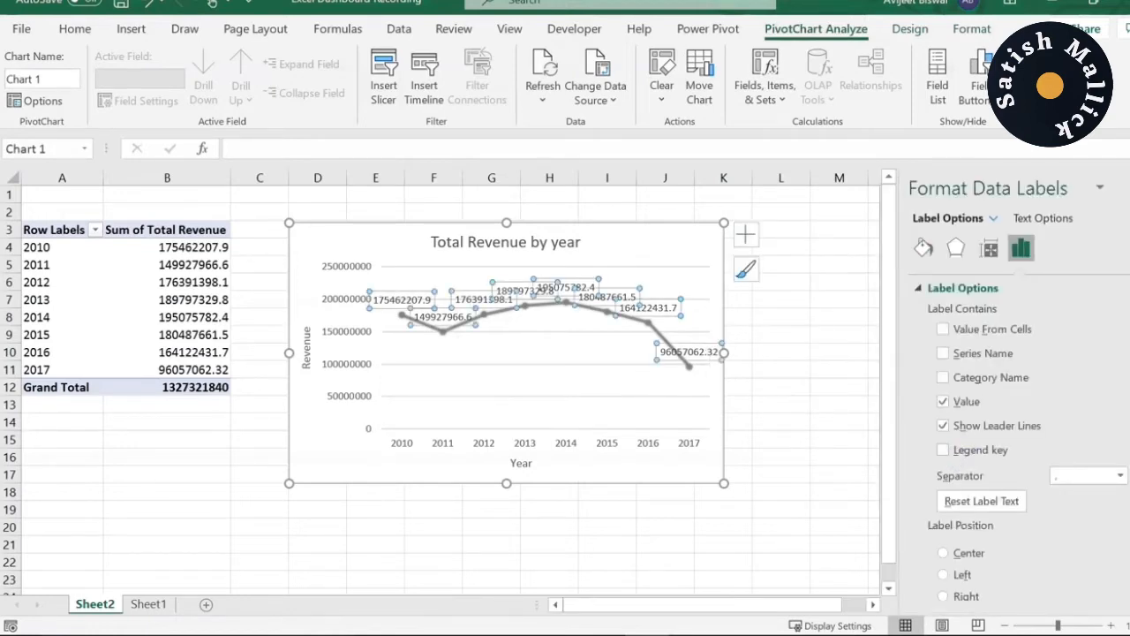
Set the number category of the revenue line's data labels to Custom.
scroll(983, 530, down, 2)
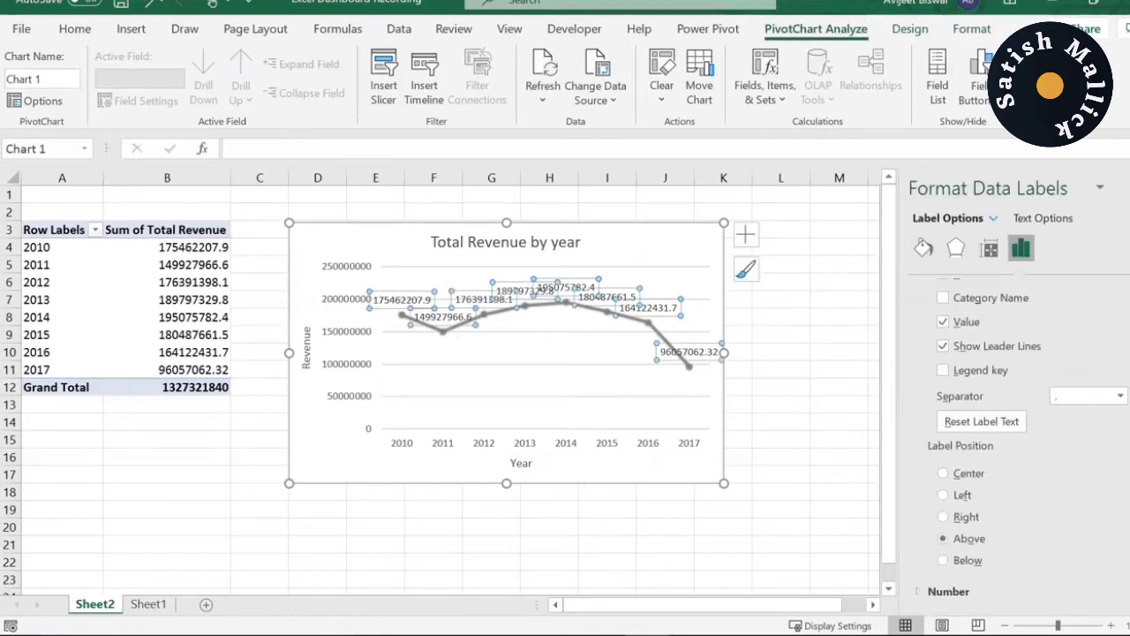
click(963, 594)
click(1104, 494)
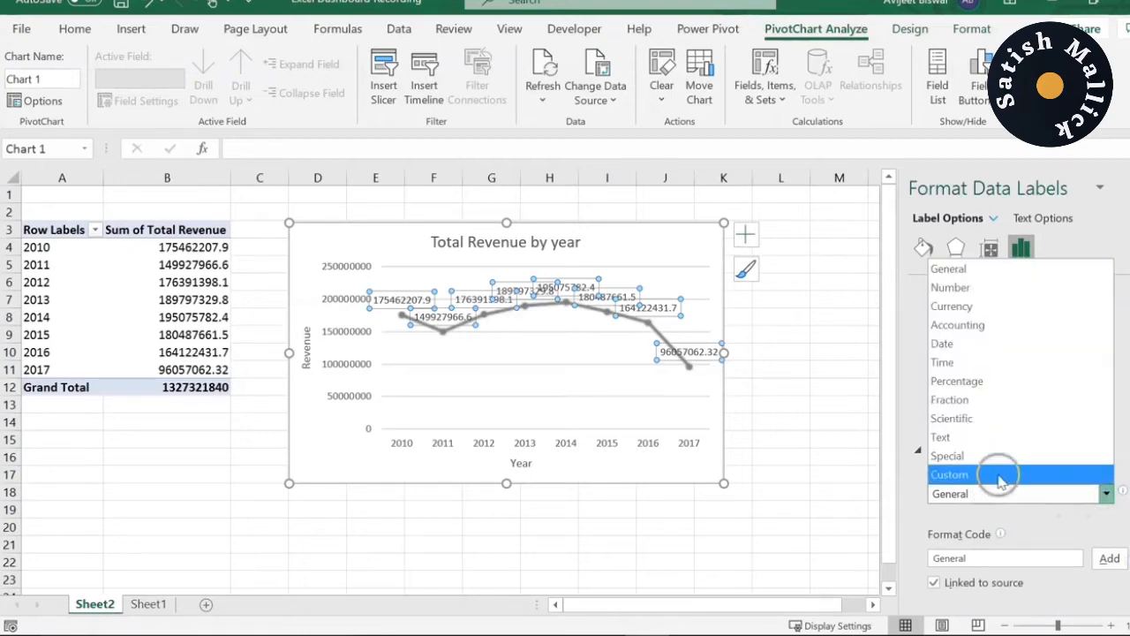
click(998, 474)
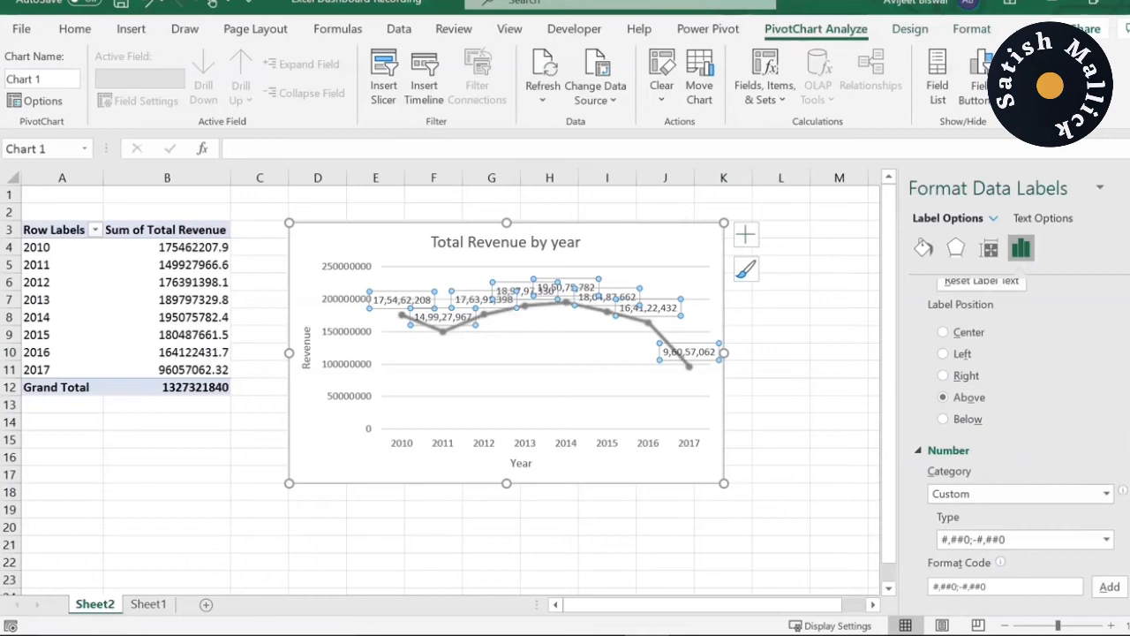
Add the custom format code [>999999]#,,"M";#,"0M" to the data labels so revenues display in millions.
scroll(1123, 490, down, 1)
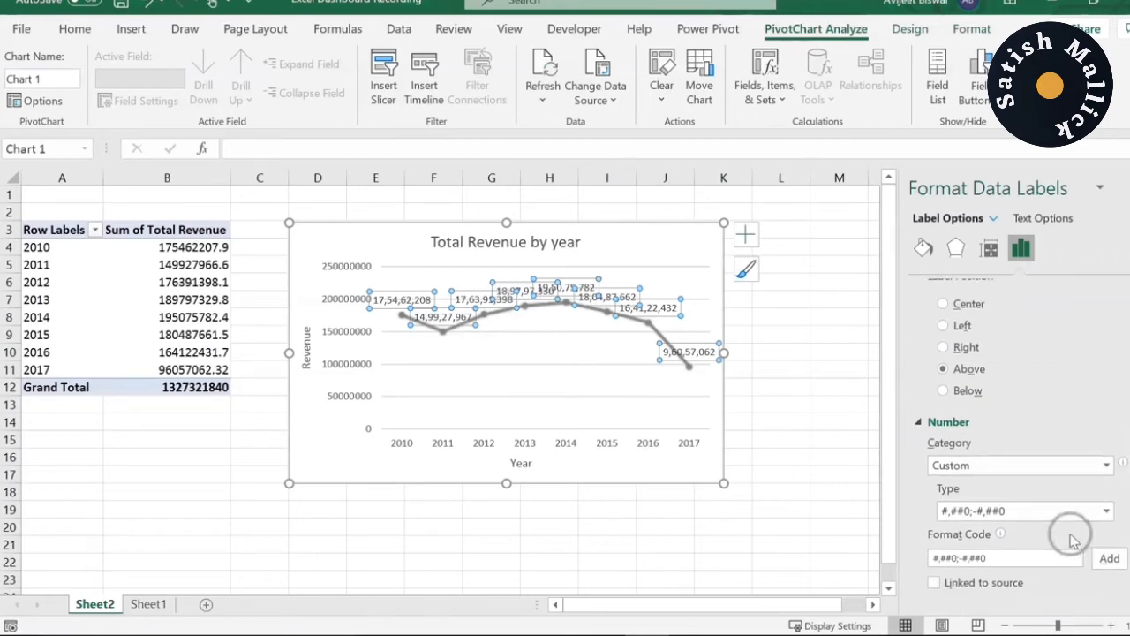
click(1107, 510)
click(1110, 510)
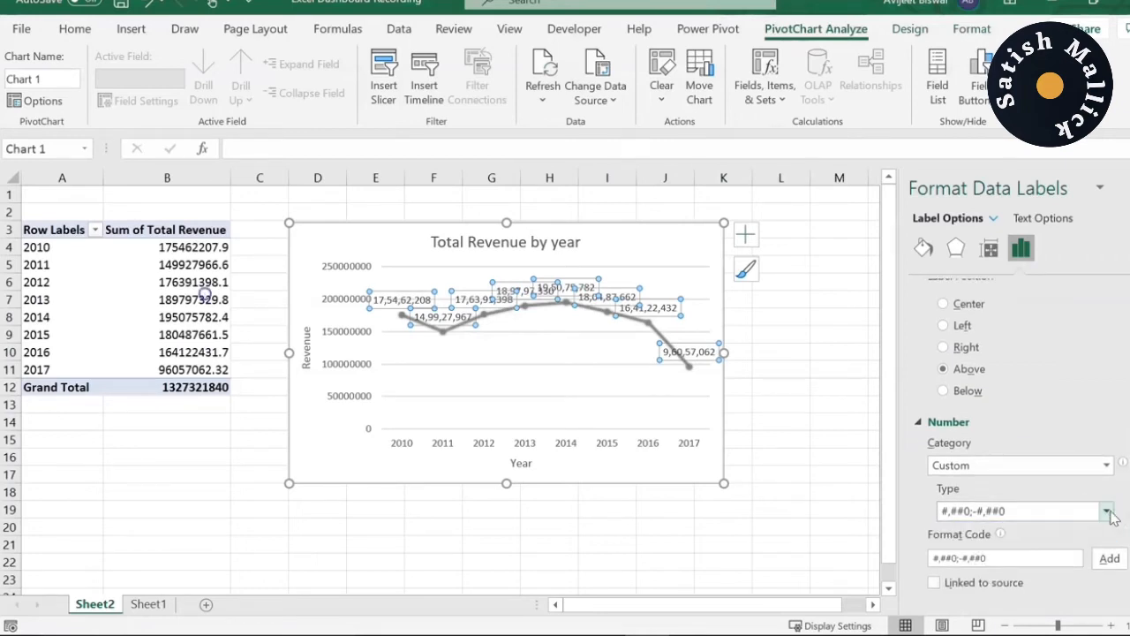
drag(1009, 555, 765, 569)
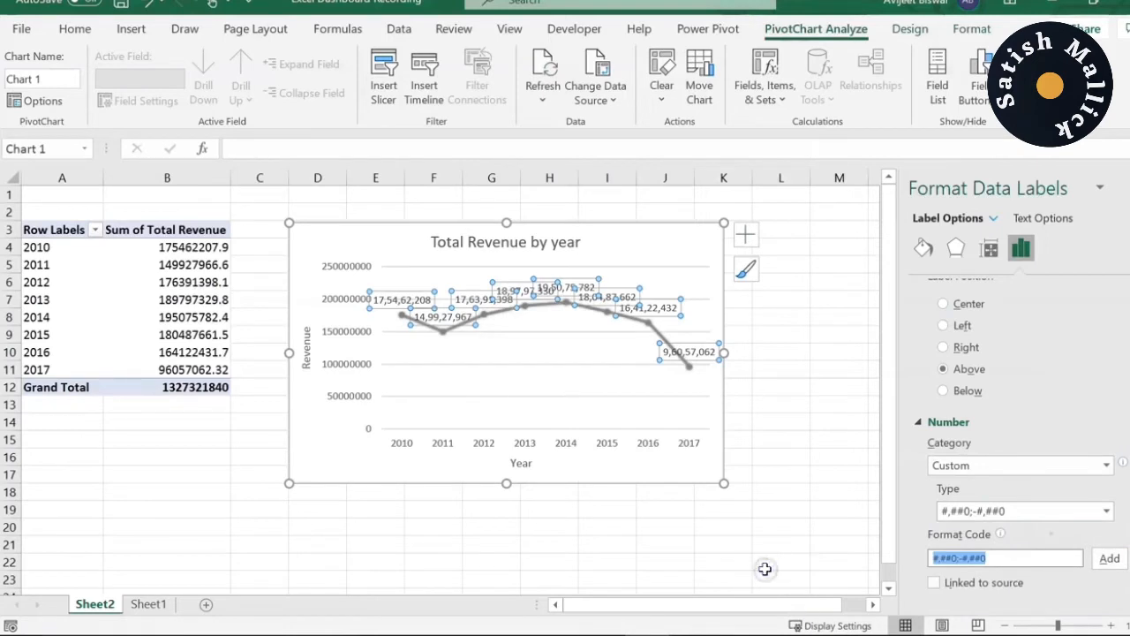
key(BackSpace)
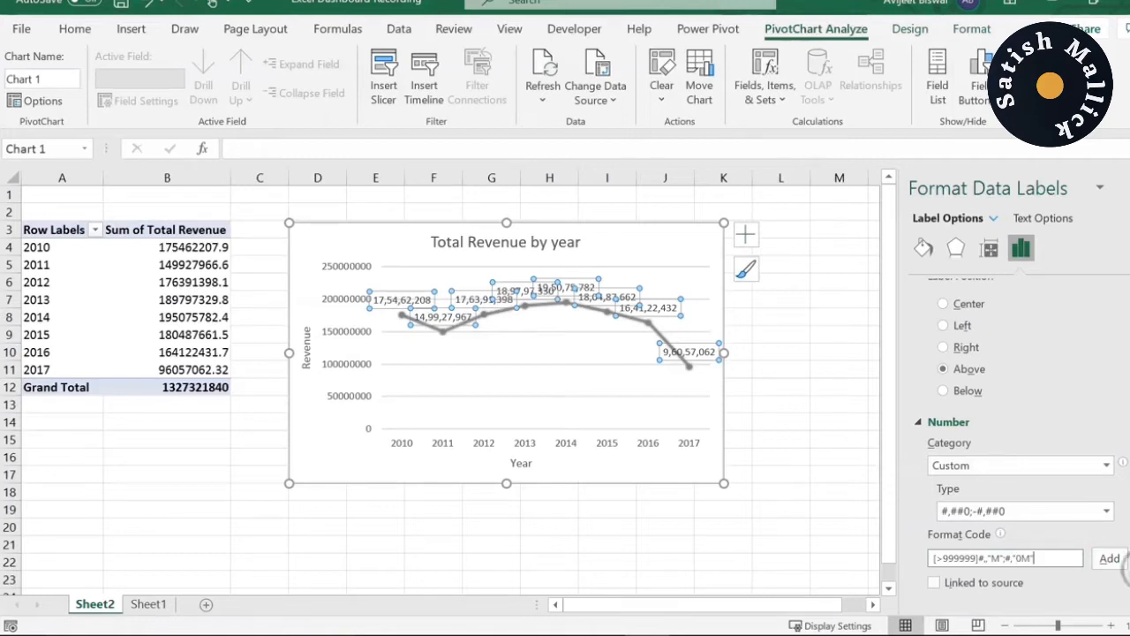
click(1109, 559)
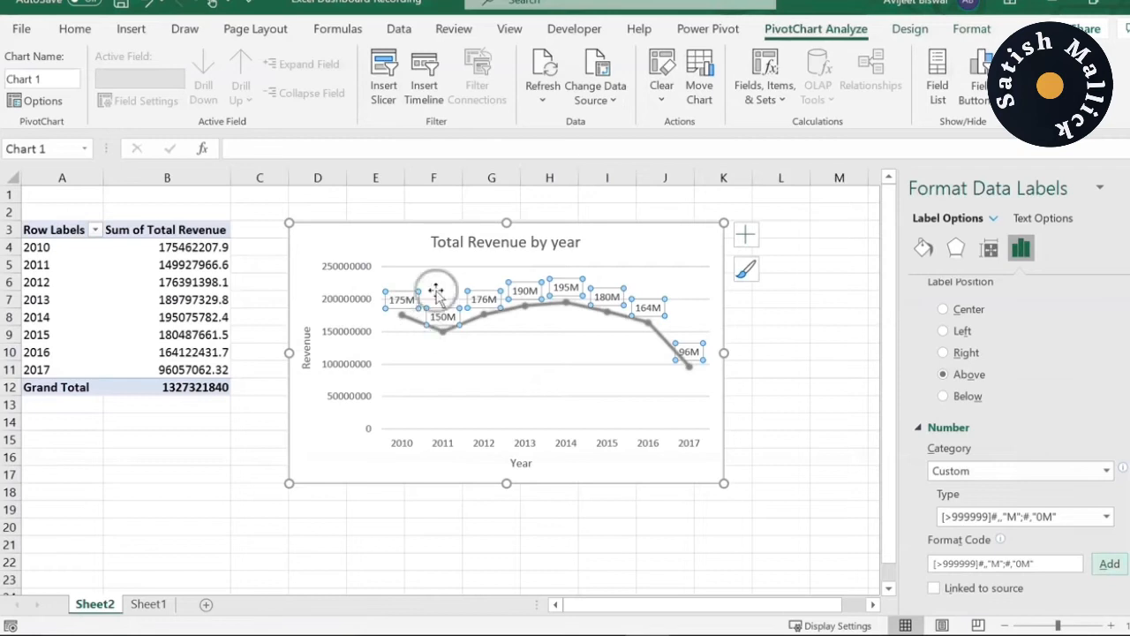
click(1106, 516)
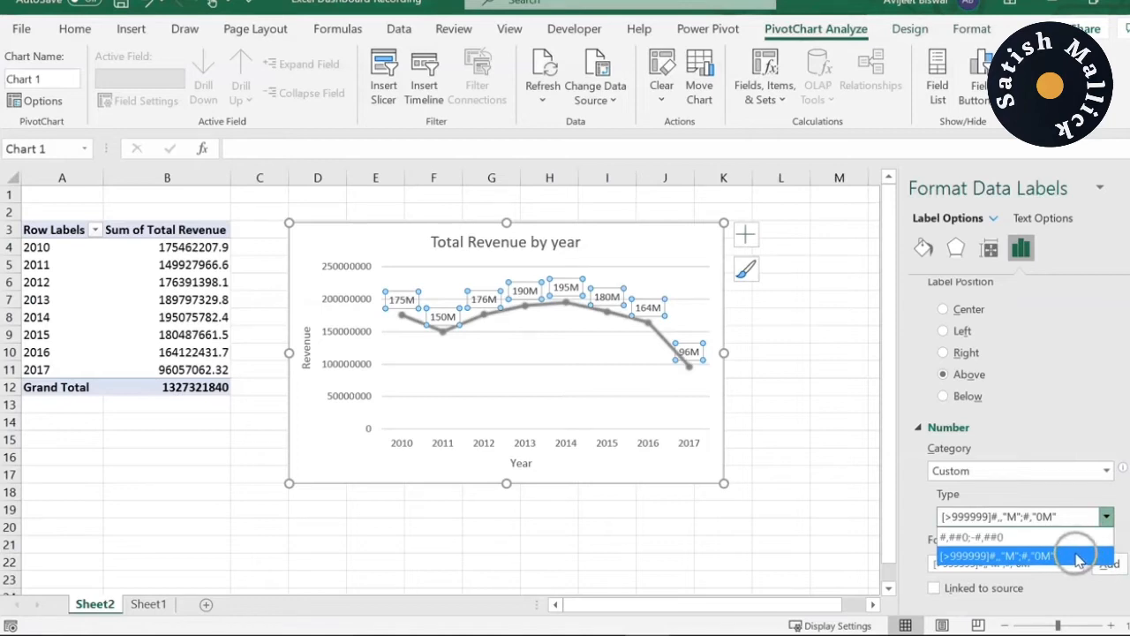
click(1106, 516)
click(782, 316)
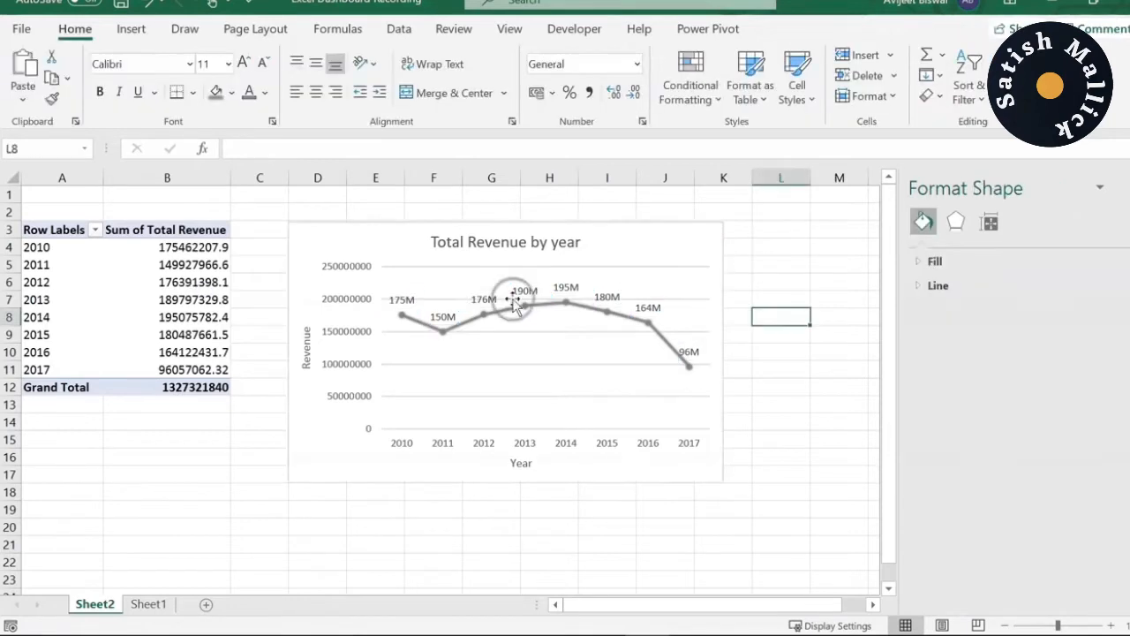
Select only the 2010 data label on the revenue line and nudge it slightly upward.
click(515, 303)
click(499, 350)
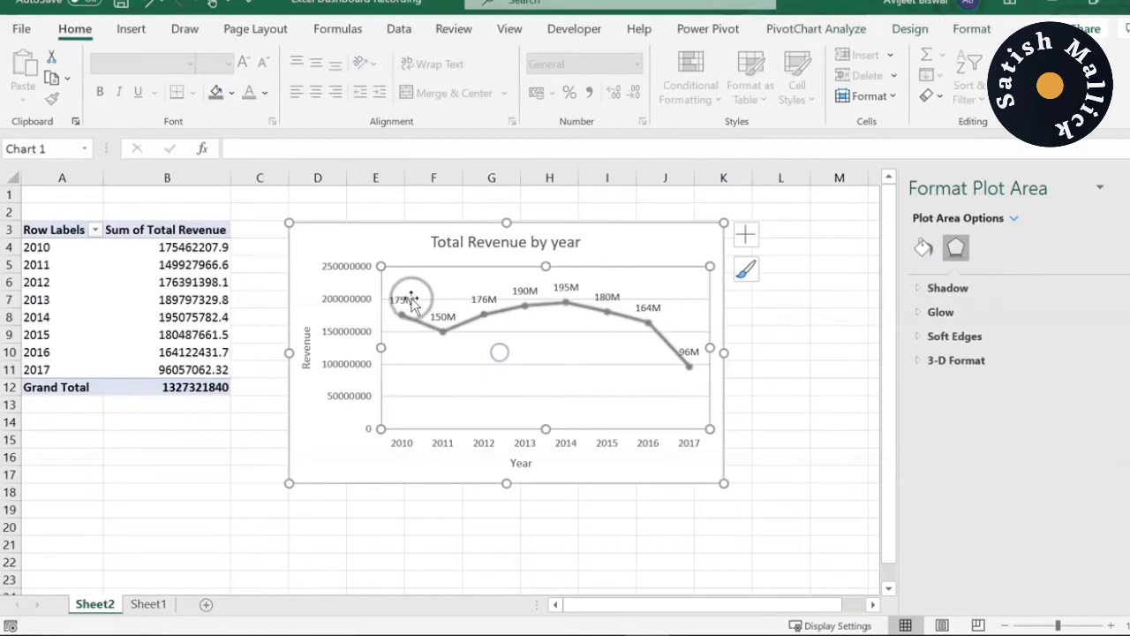
click(410, 301)
click(404, 297)
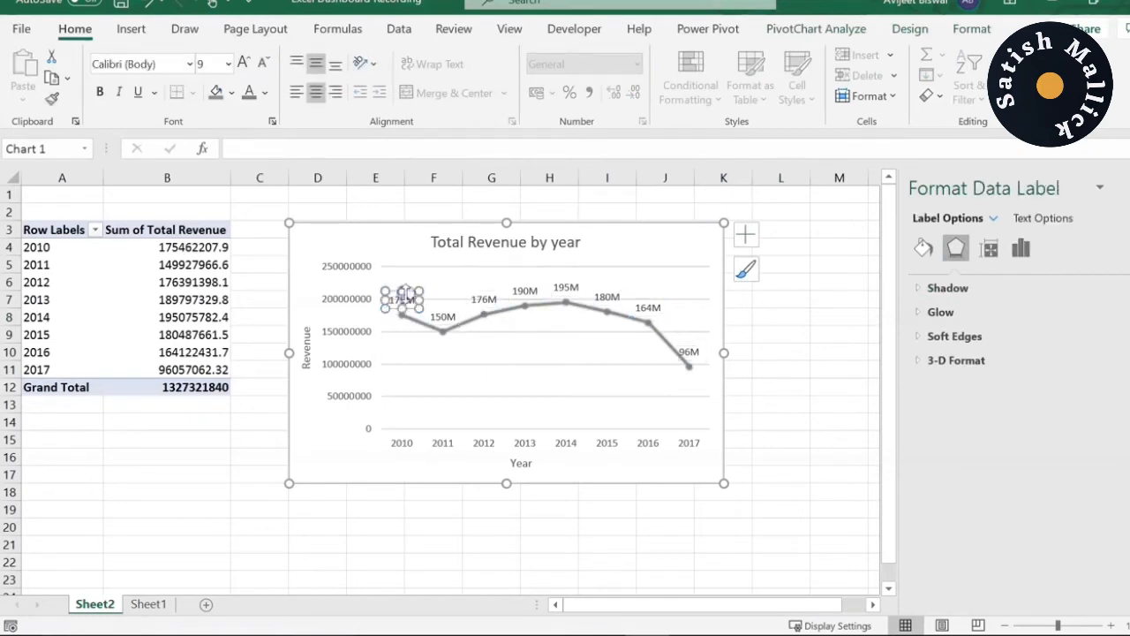
click(411, 291)
click(441, 310)
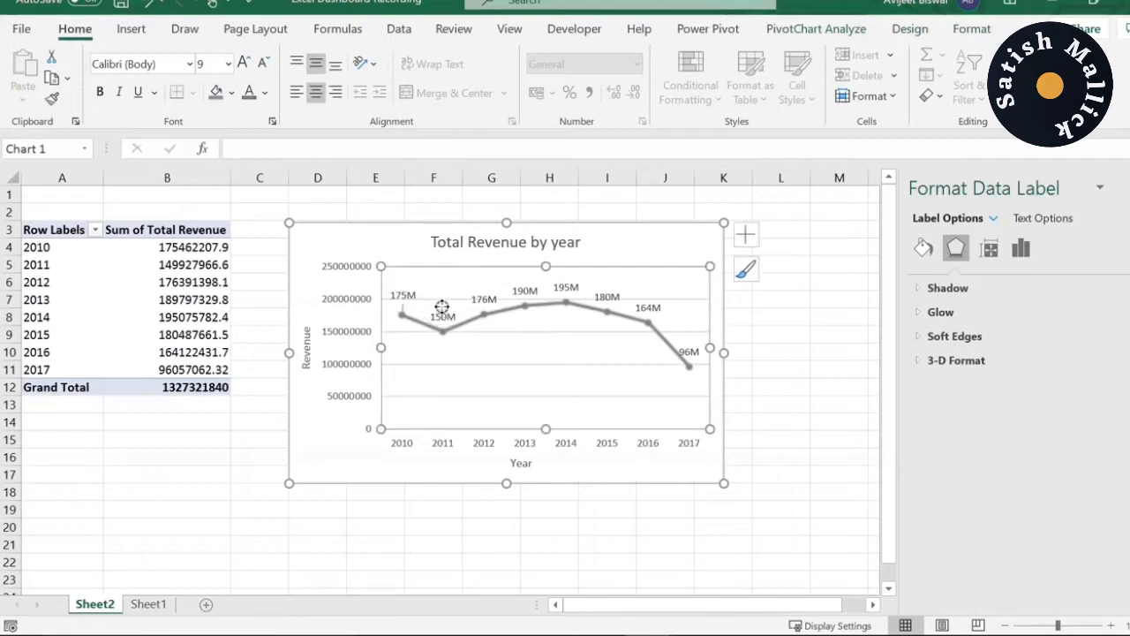
Examine the revenue line's points and data labels year by year from 2010 to 2017.
click(399, 307)
click(402, 310)
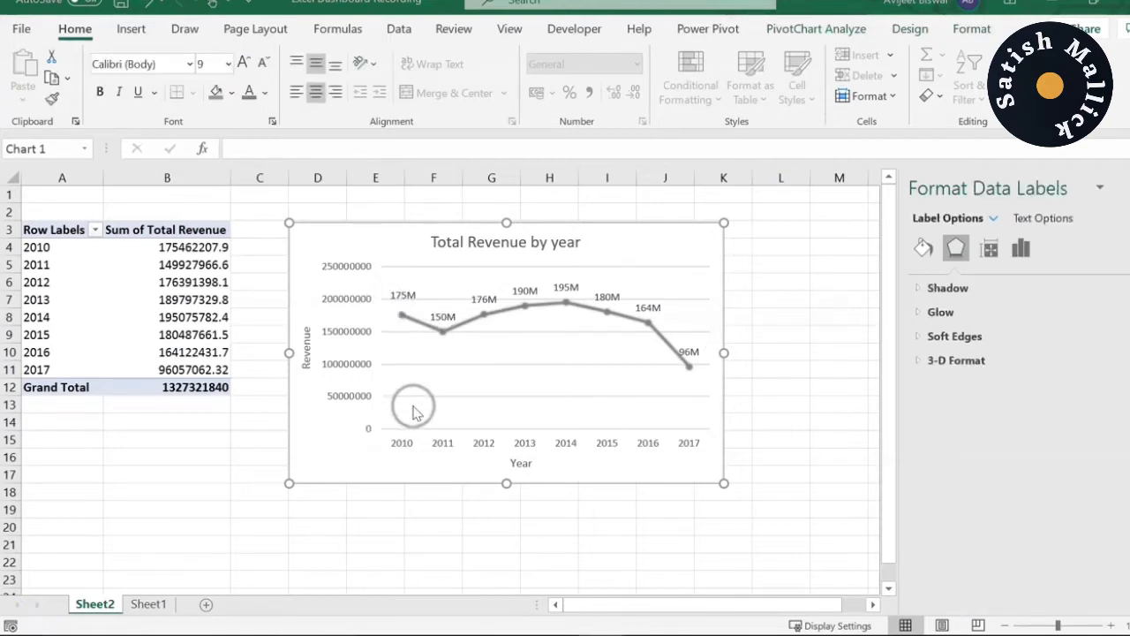
click(400, 309)
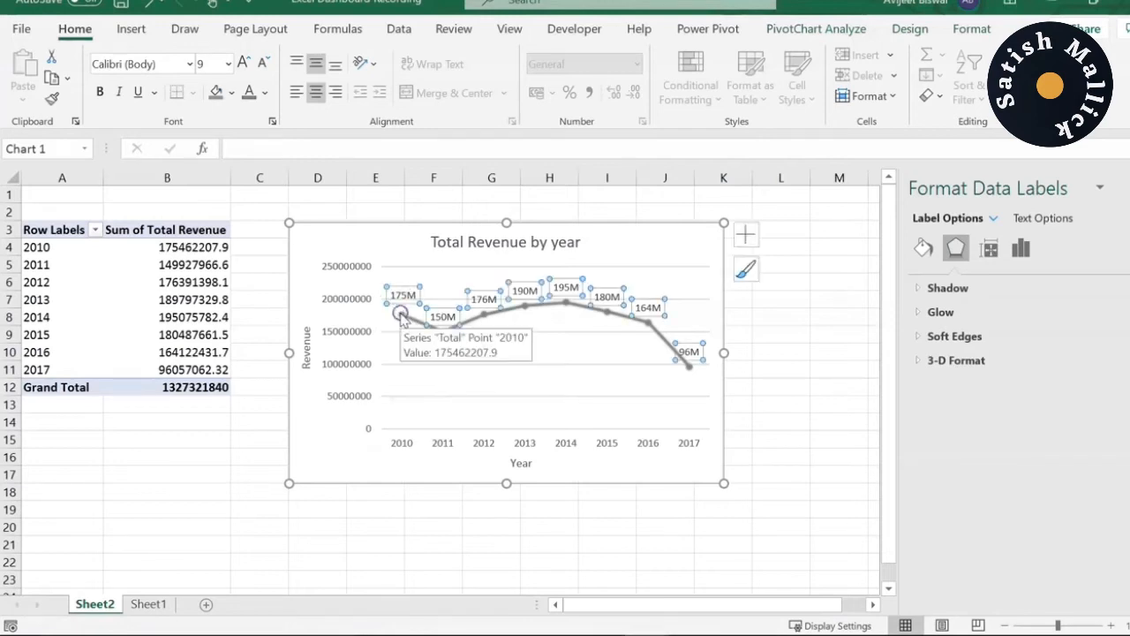
click(408, 326)
click(403, 319)
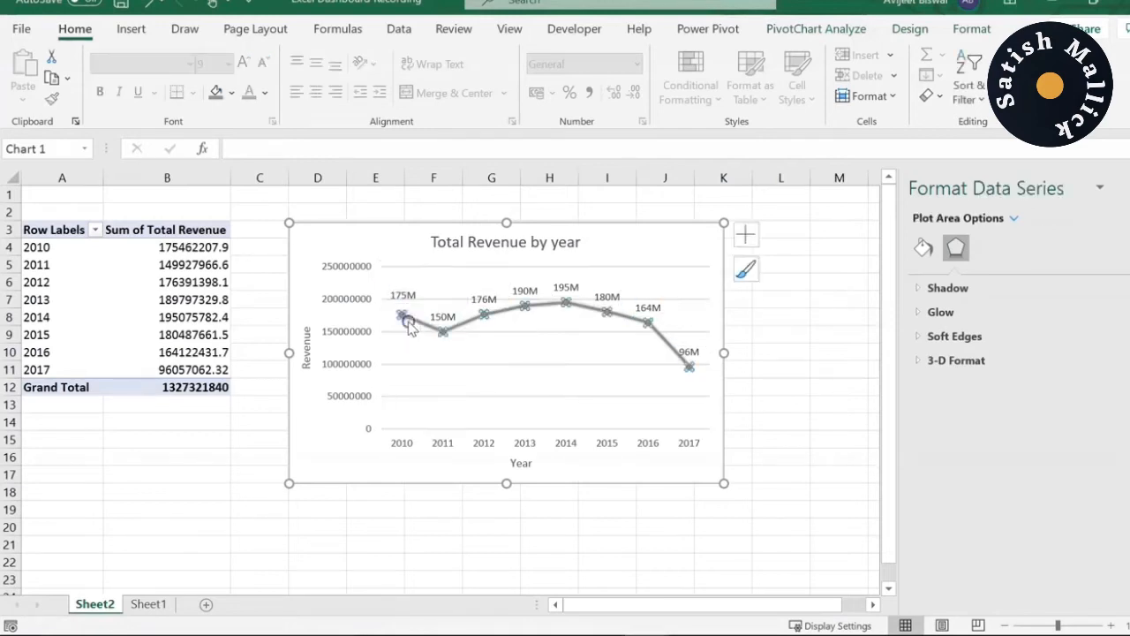
click(404, 442)
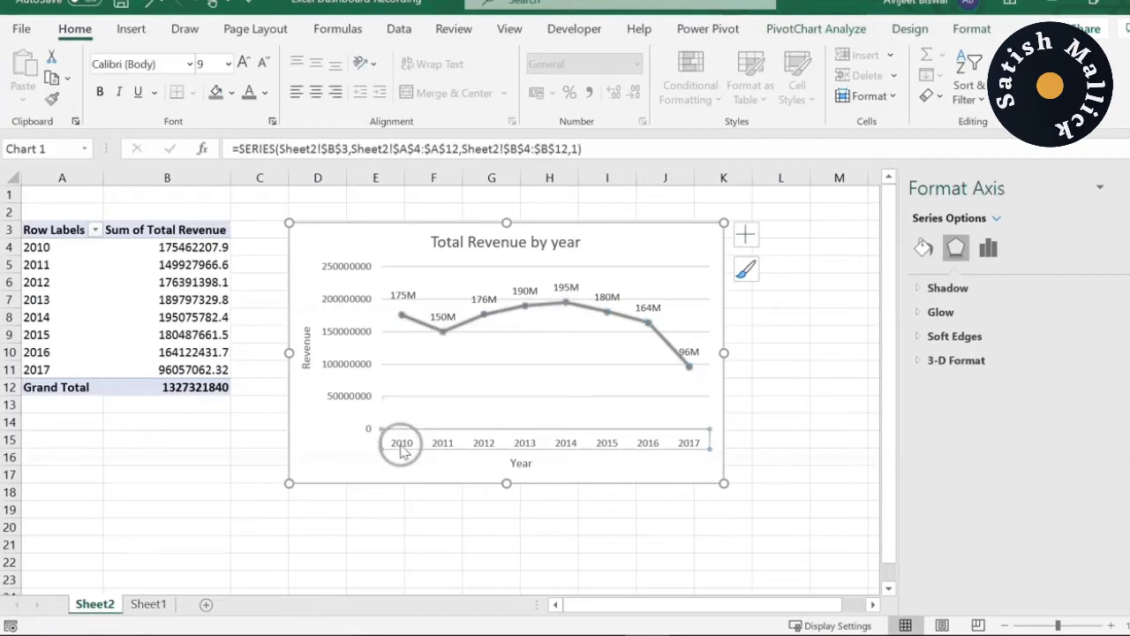
click(401, 300)
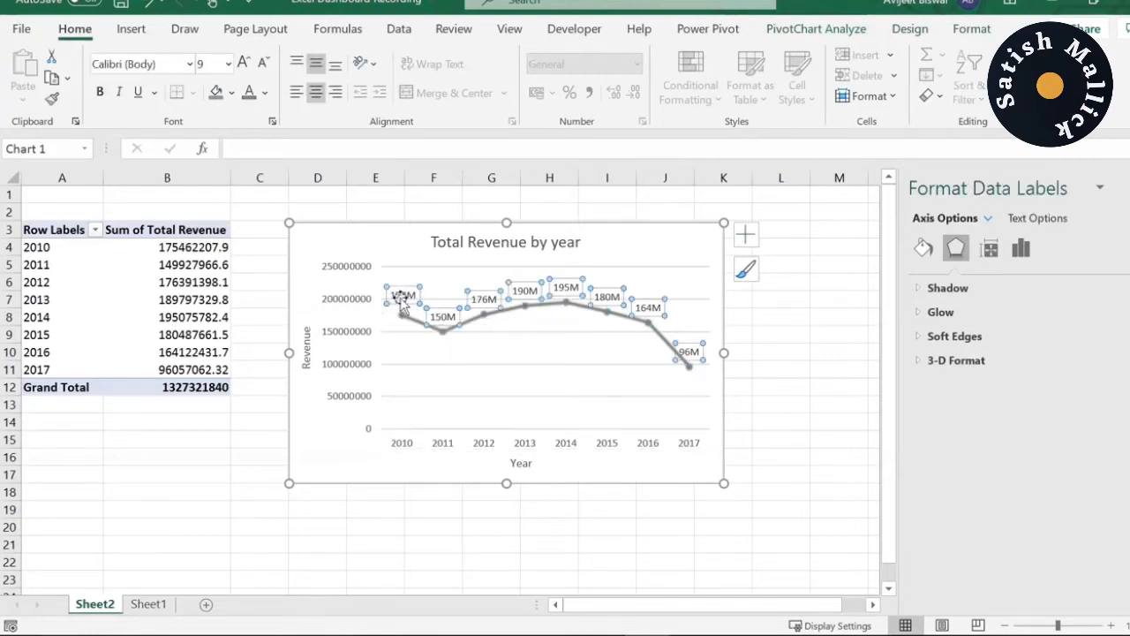
click(402, 299)
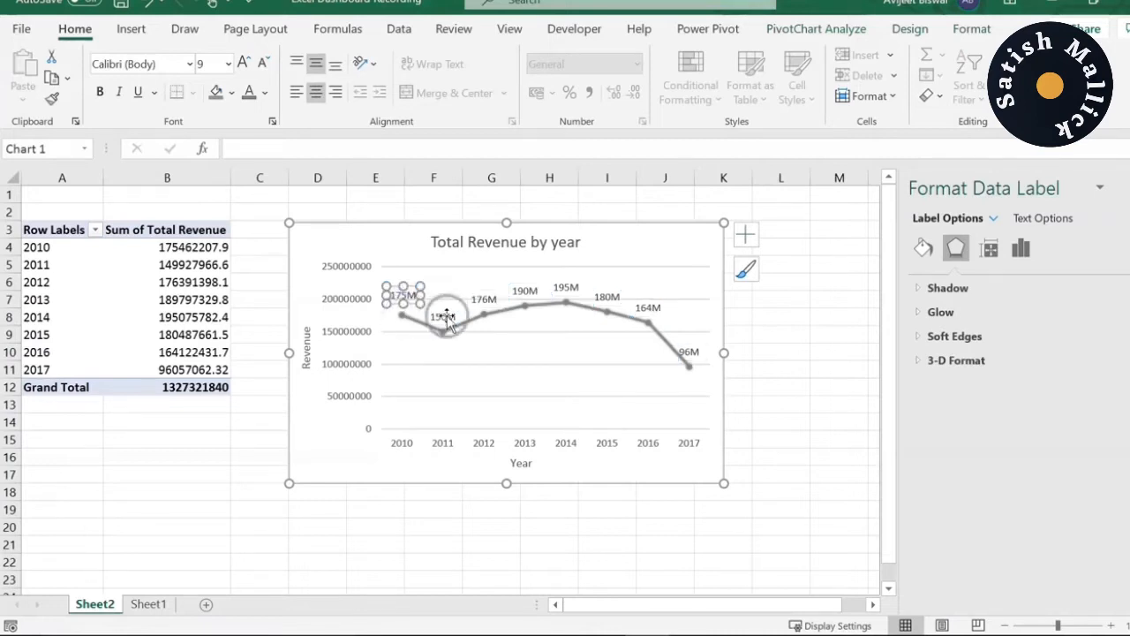
click(442, 316)
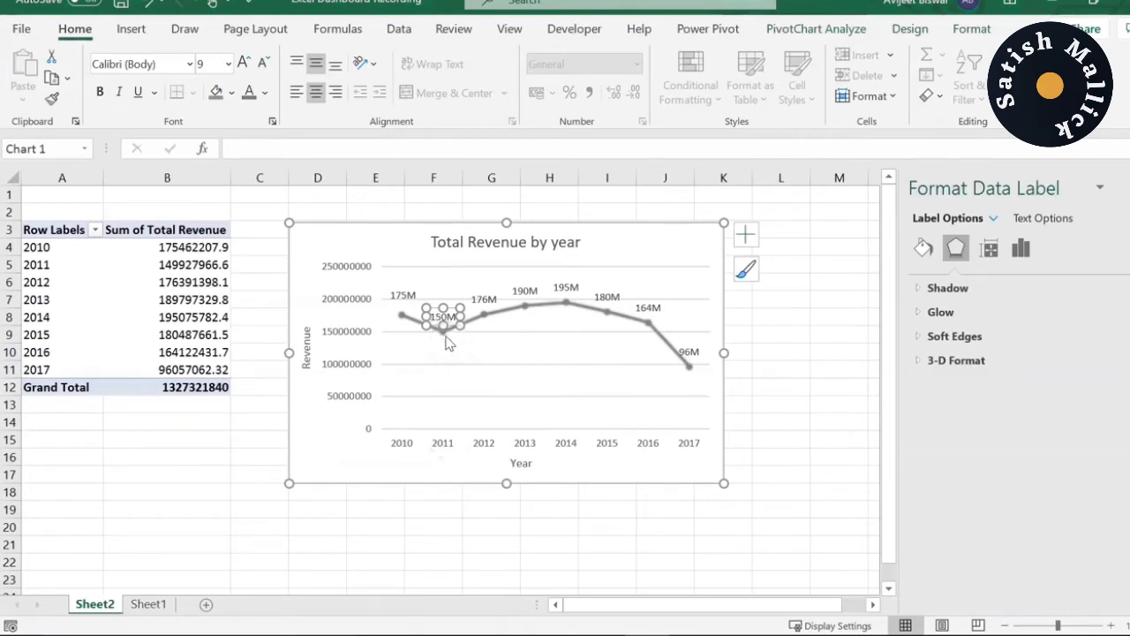
click(605, 298)
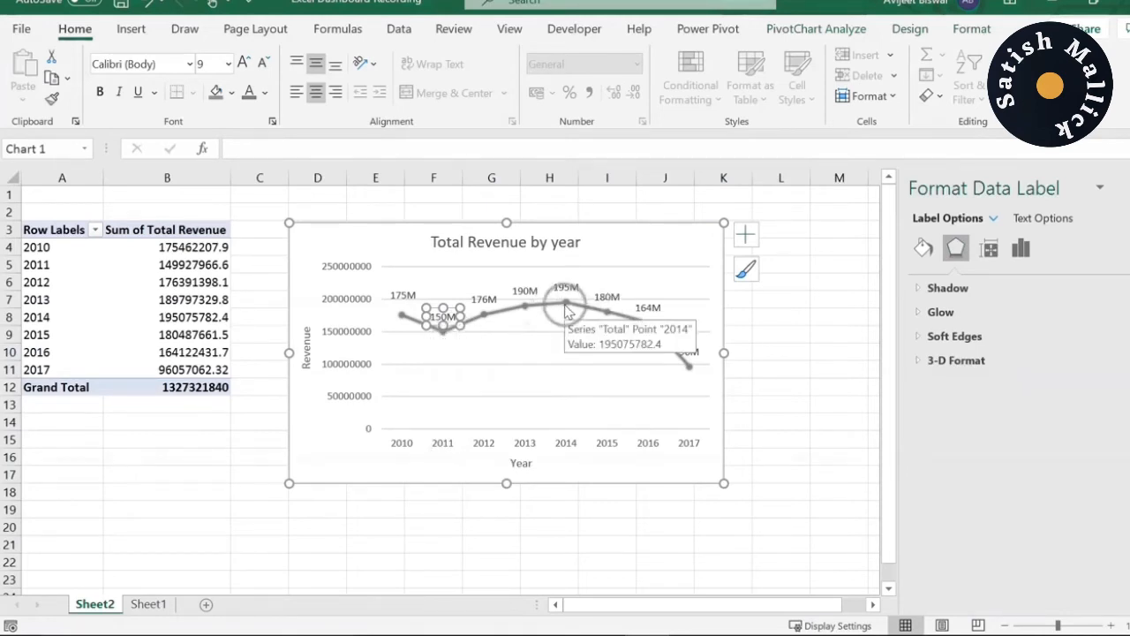
click(578, 289)
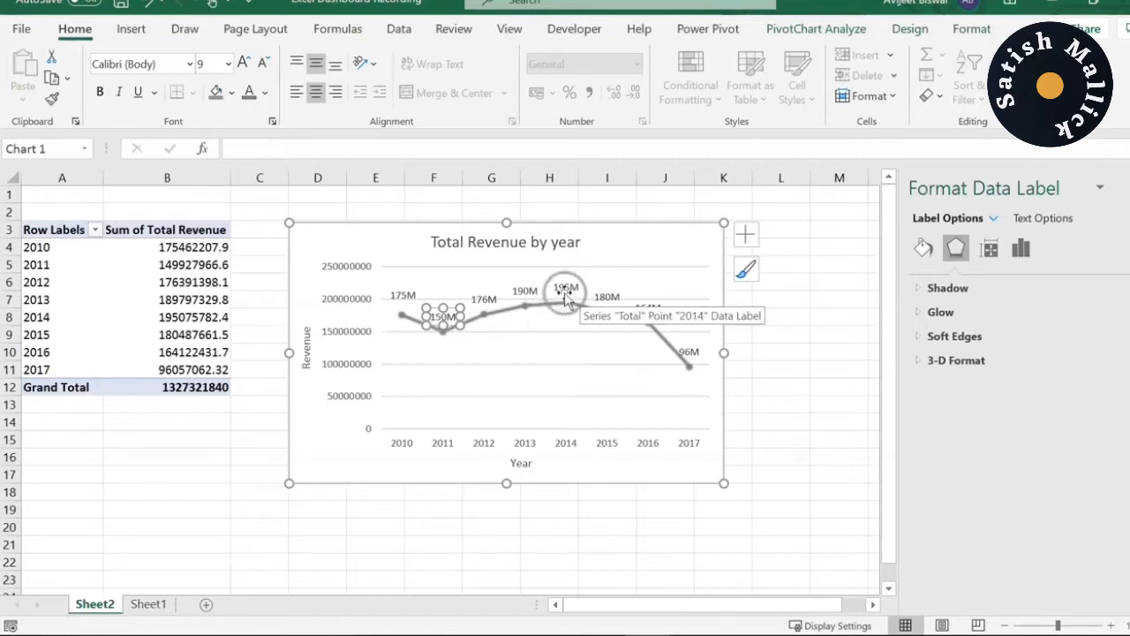
click(565, 302)
click(565, 302)
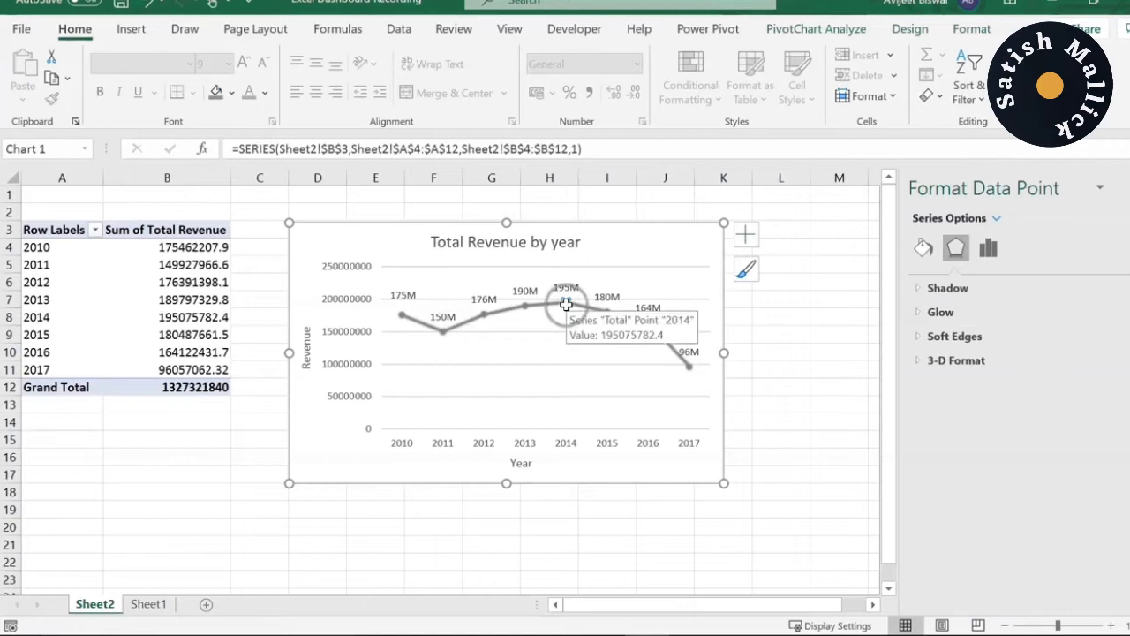
click(607, 312)
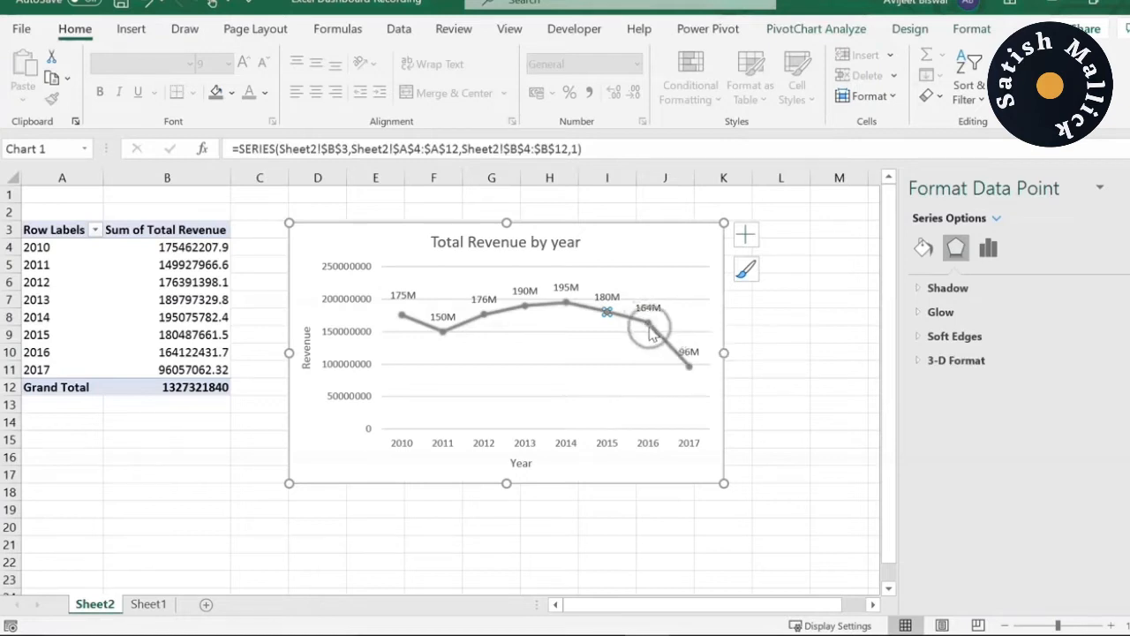
click(691, 367)
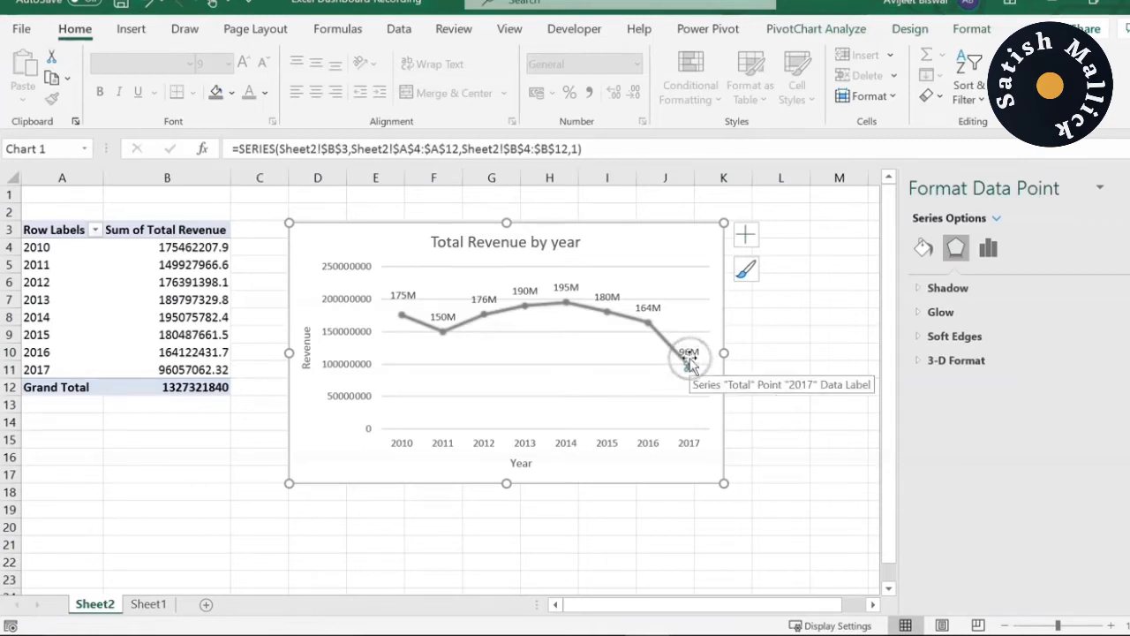
Rename the Sheet2 worksheet as "Revenue by year".
click(16, 606)
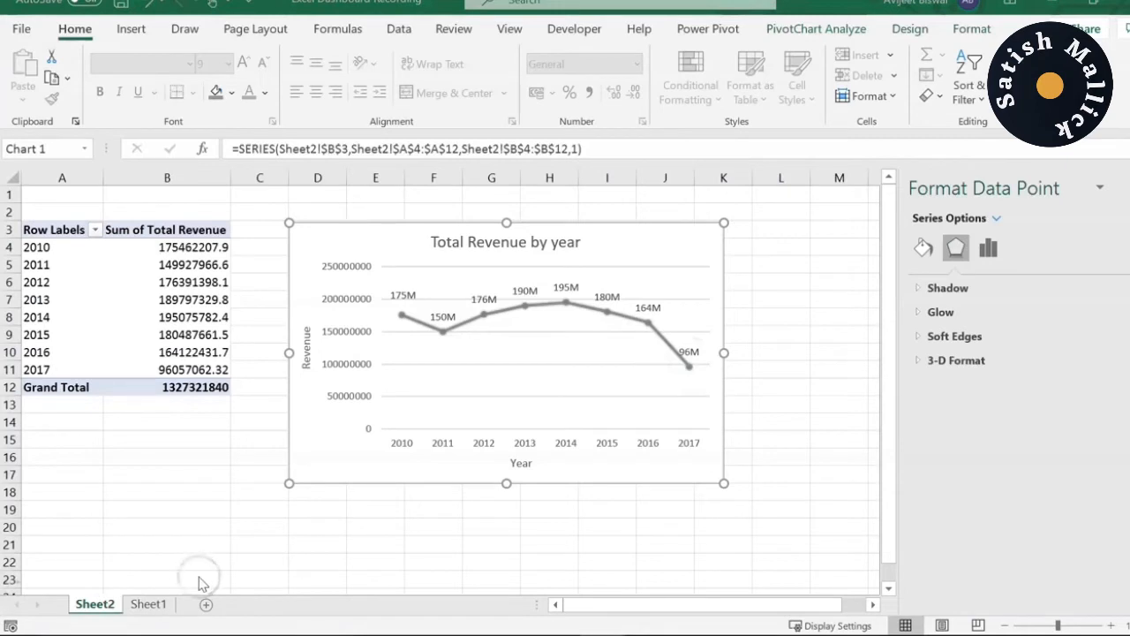
double_click(104, 603)
text(Re)
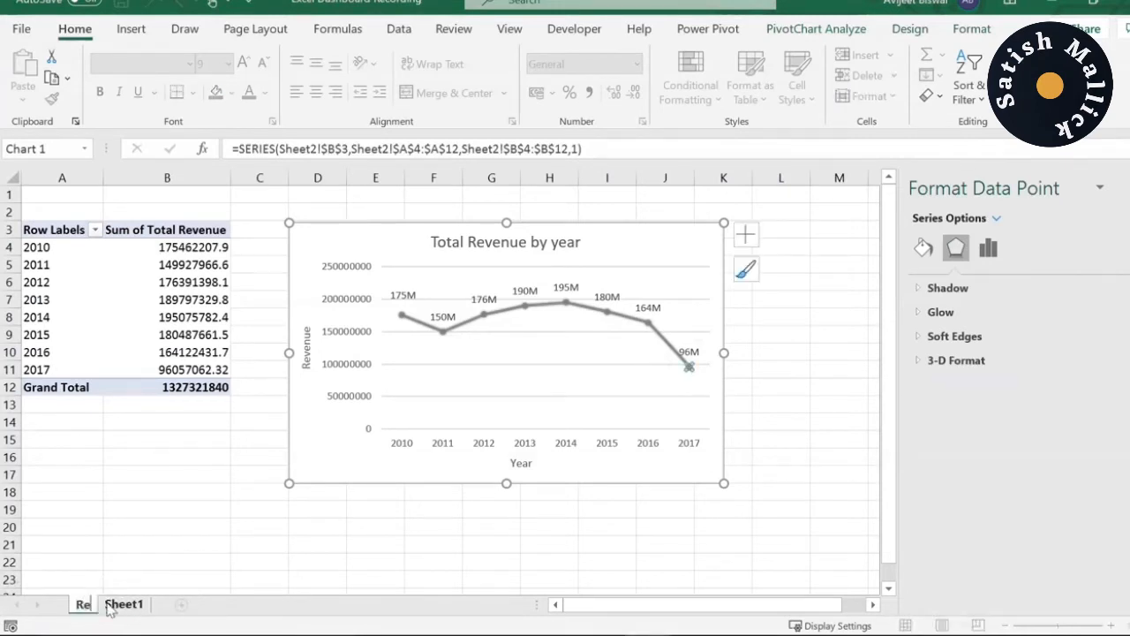
text(ve)
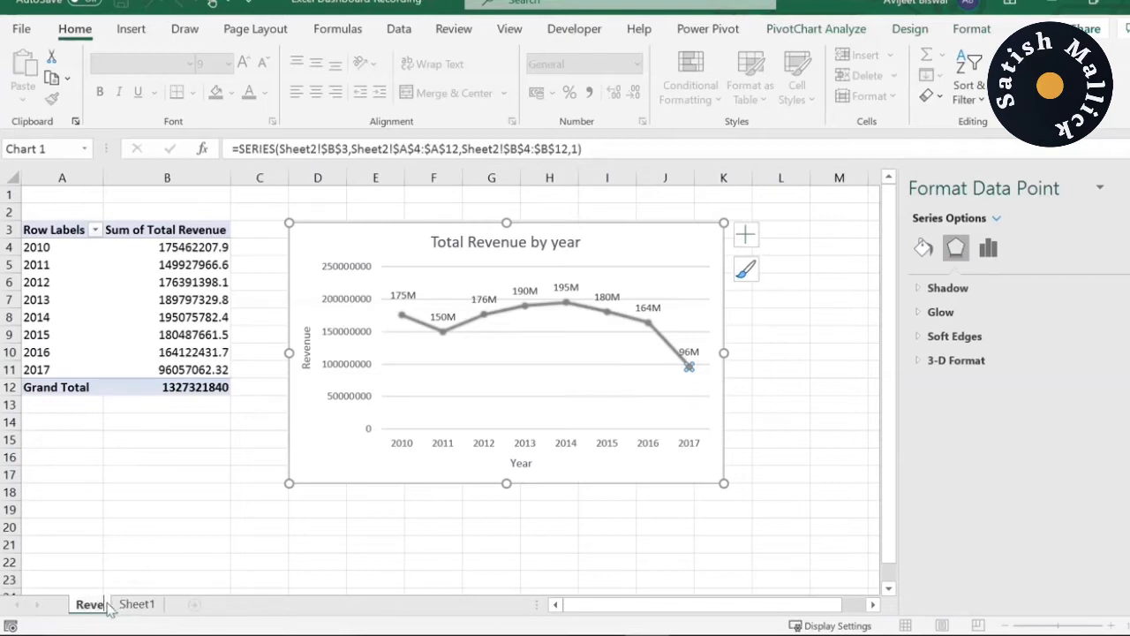
text(nue by year)
key(Return)
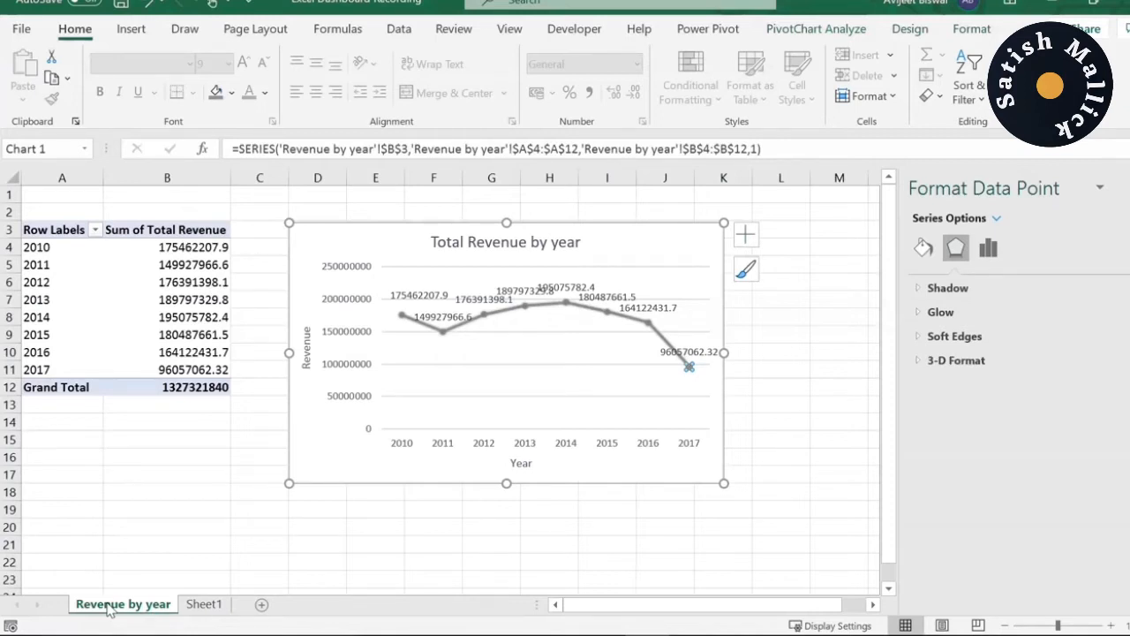
Create a second PivotTable from the Sheet1 data range $A$1:$Q$1001 on a new worksheet.
click(204, 604)
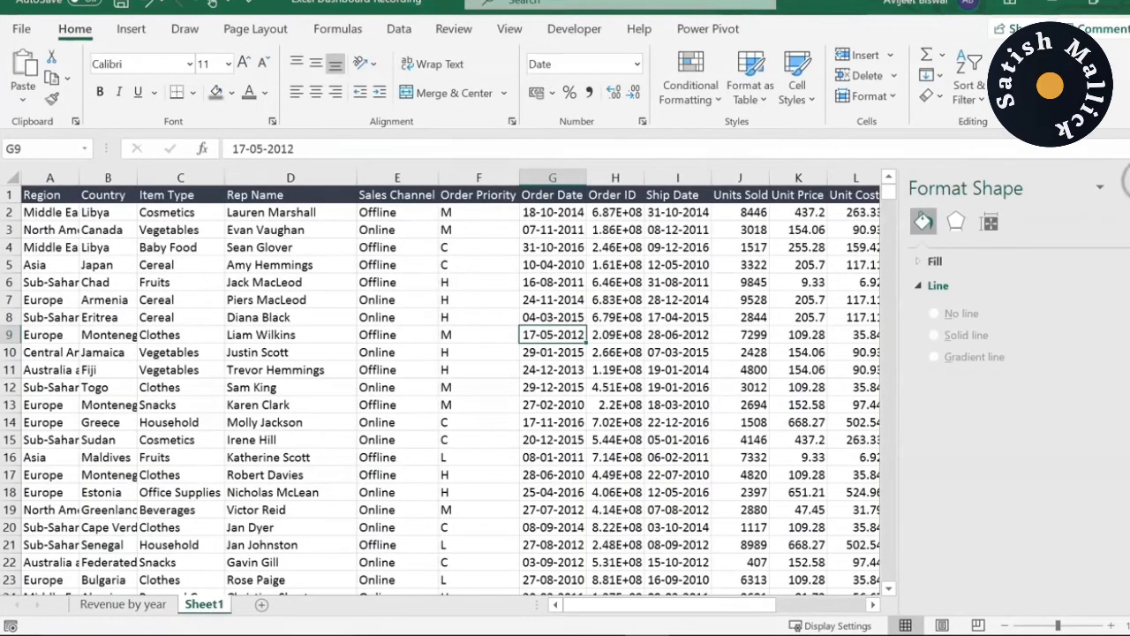
click(1124, 186)
click(407, 336)
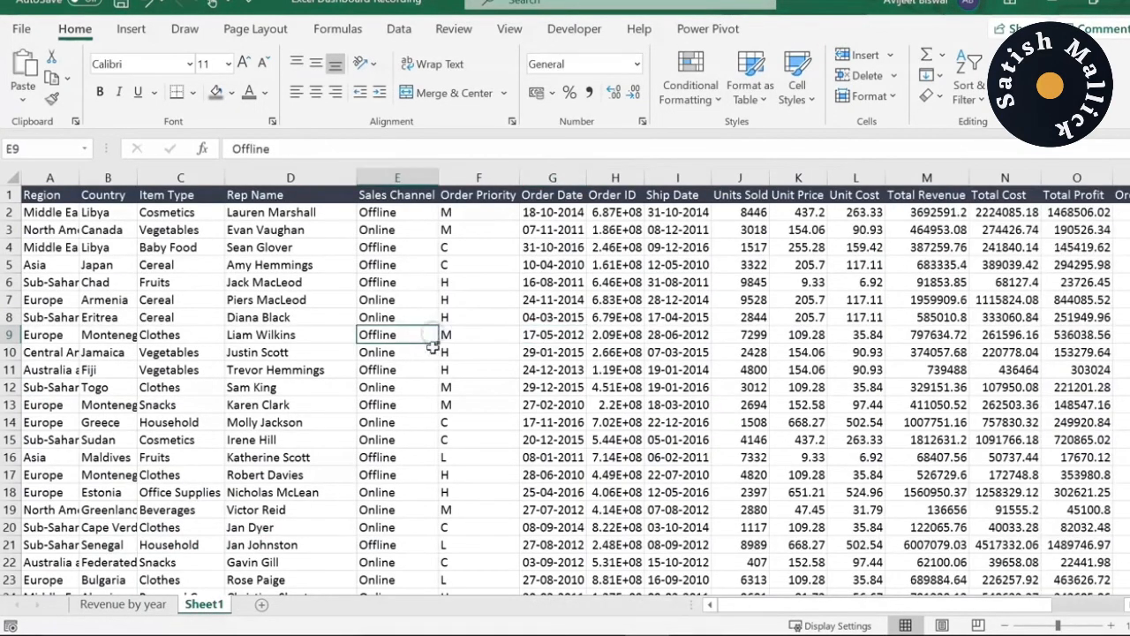
click(130, 29)
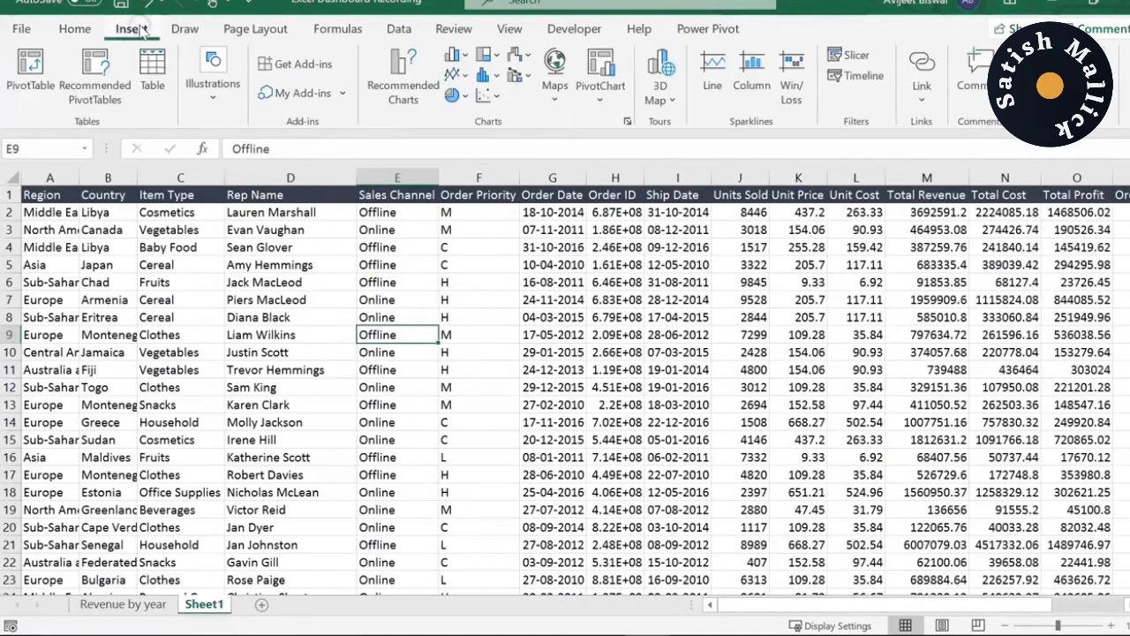
click(50, 65)
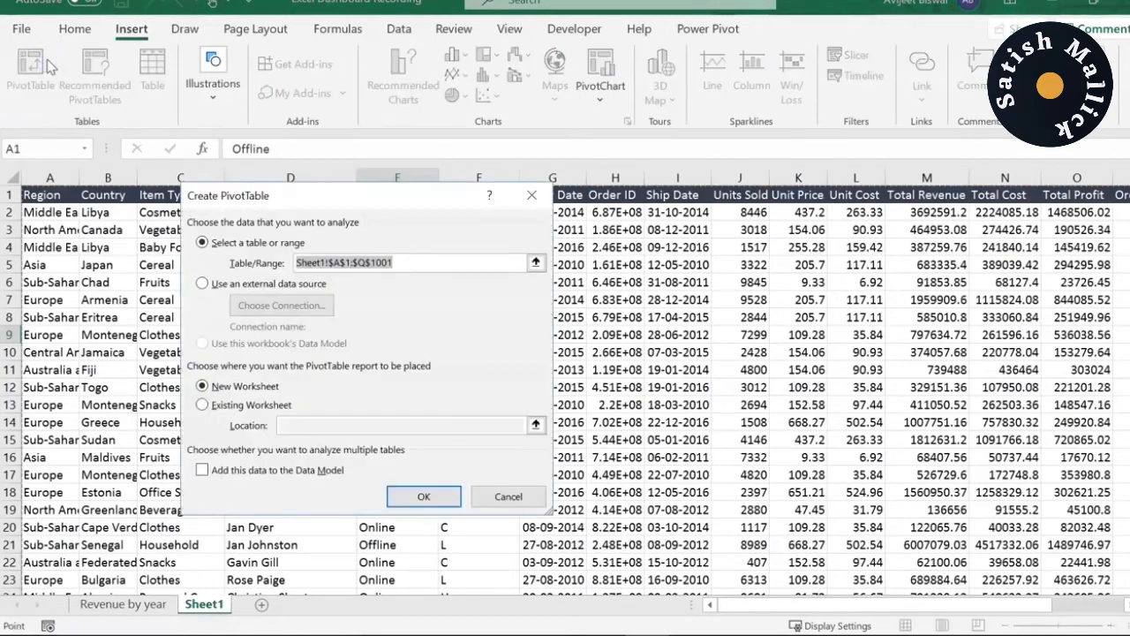
click(422, 498)
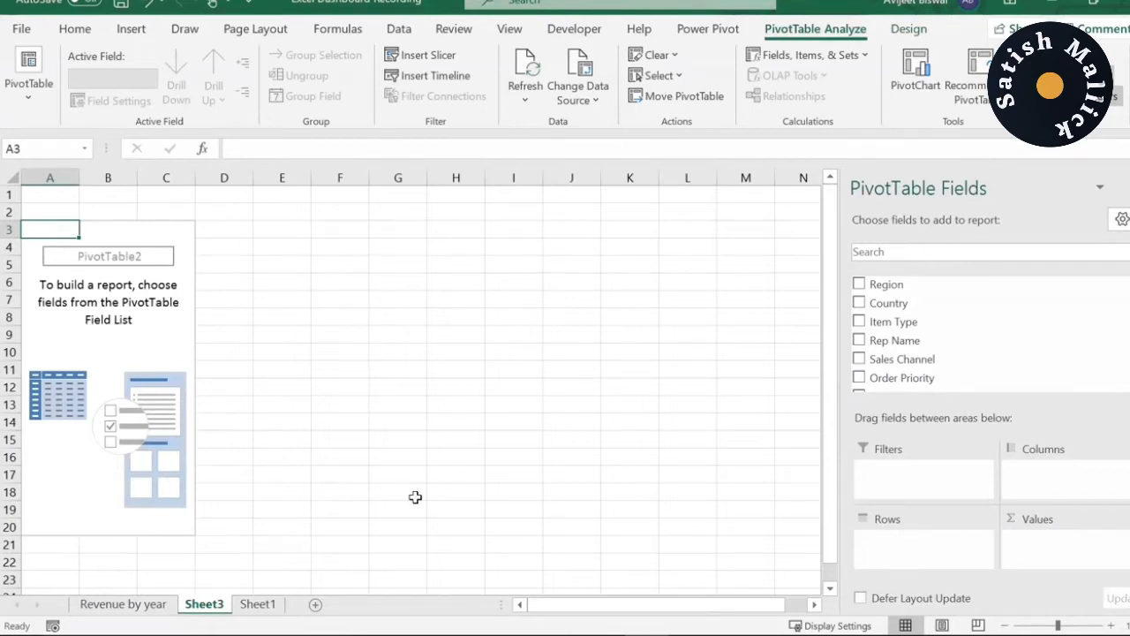
drag(1018, 298, 1019, 301)
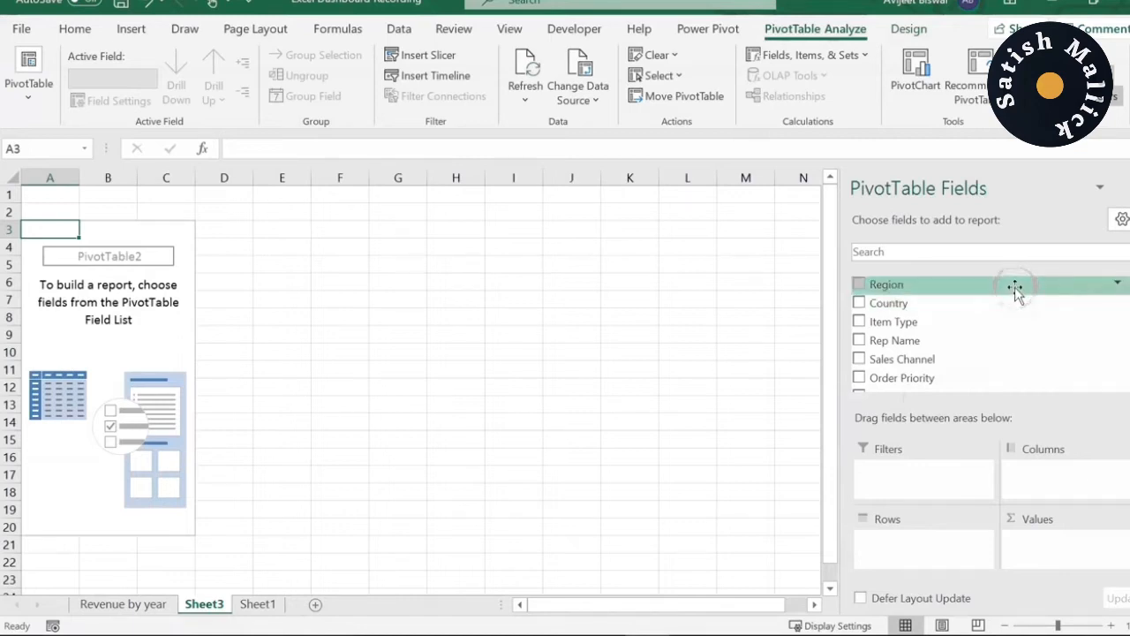
Lay out the new PivotTable with Region as columns, Order_Year as rows and the sum of Total Revenue as values.
drag(1015, 292, 1064, 472)
scroll(1125, 327, down, 3)
scroll(1125, 327, down, 2)
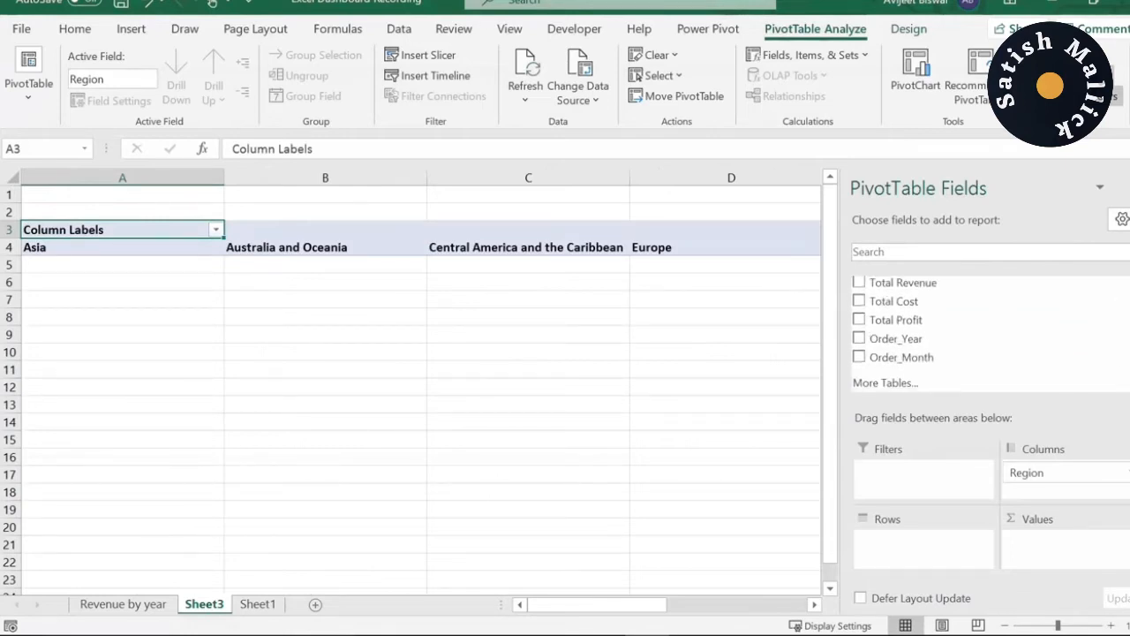
drag(1003, 349, 933, 541)
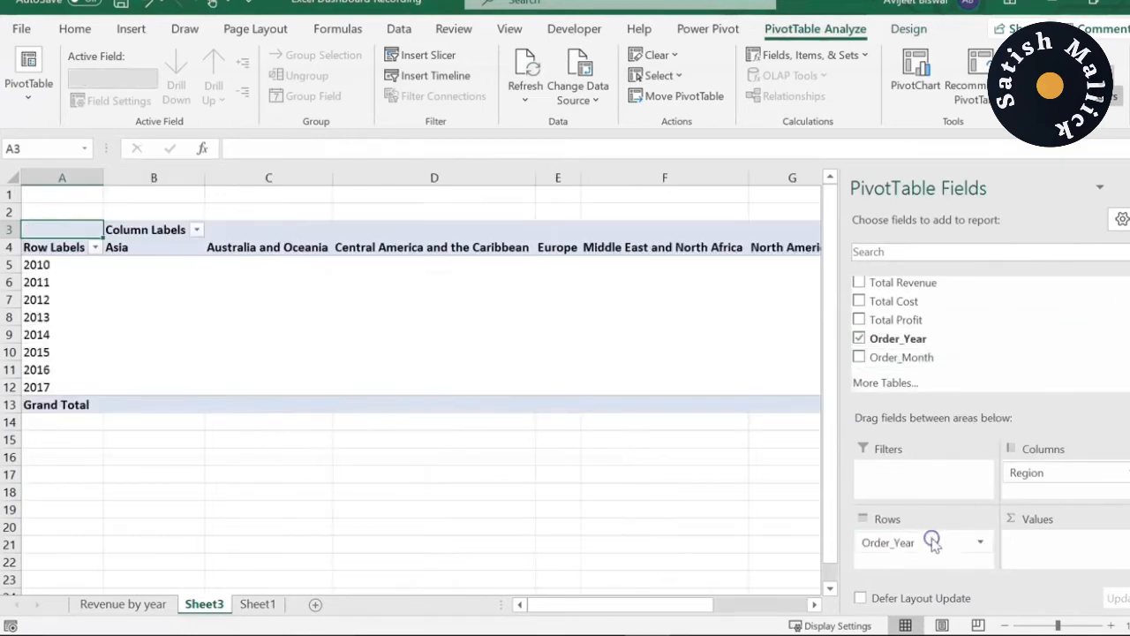
scroll(1121, 352, up, 2)
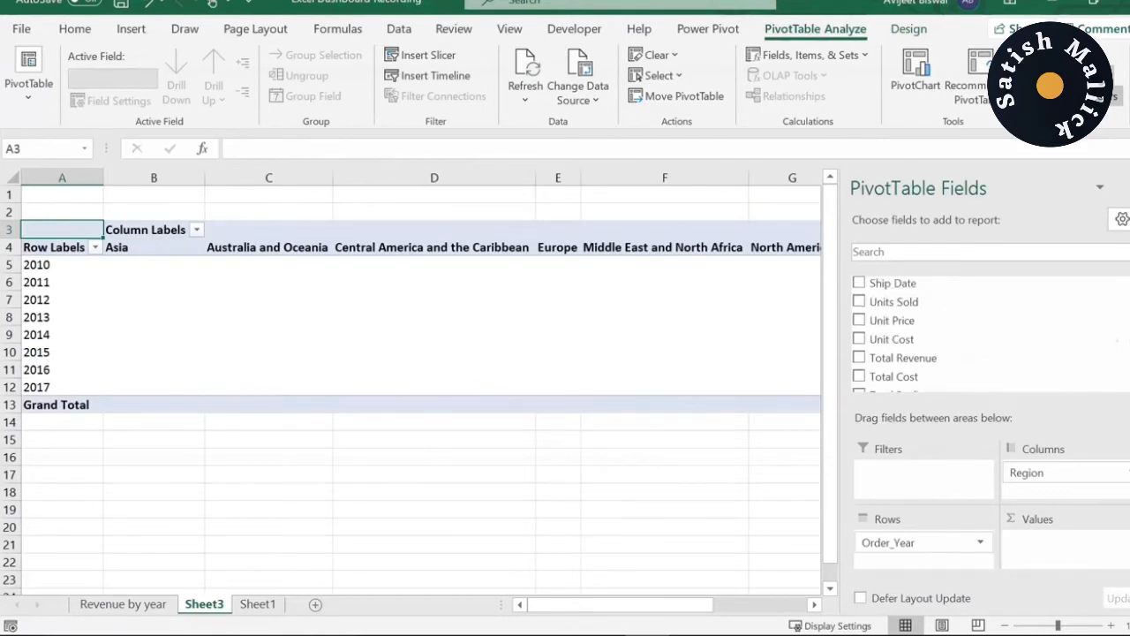
drag(1001, 426, 1058, 540)
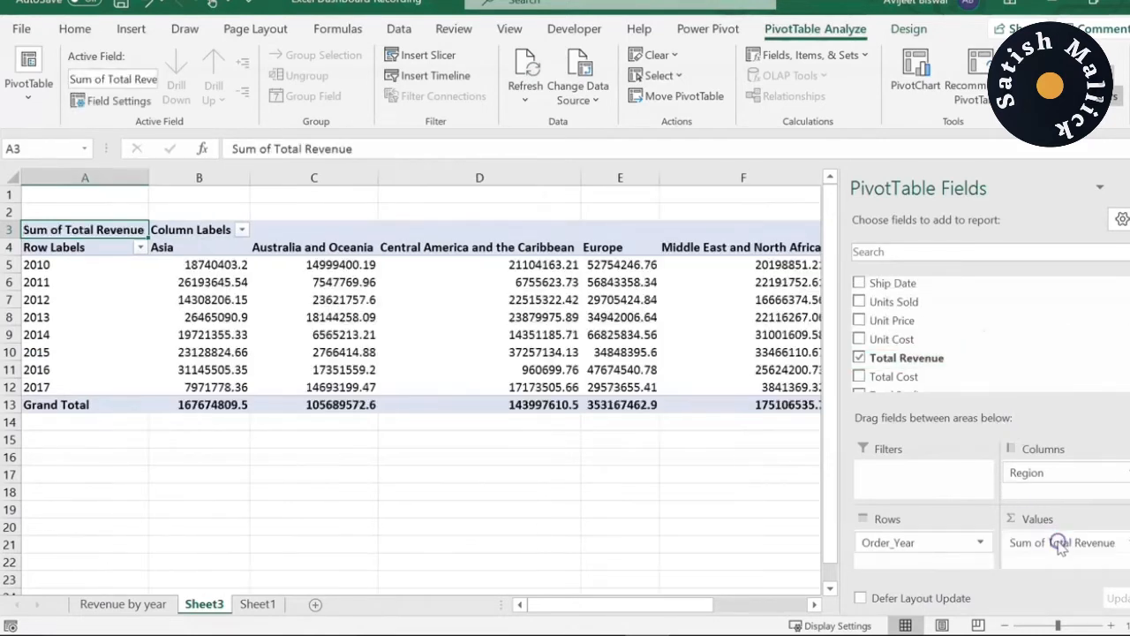
Examine the PivotTable's revenue figures across regions for individual years such as 2010, 2013 and 2017.
drag(694, 606, 581, 591)
click(49, 265)
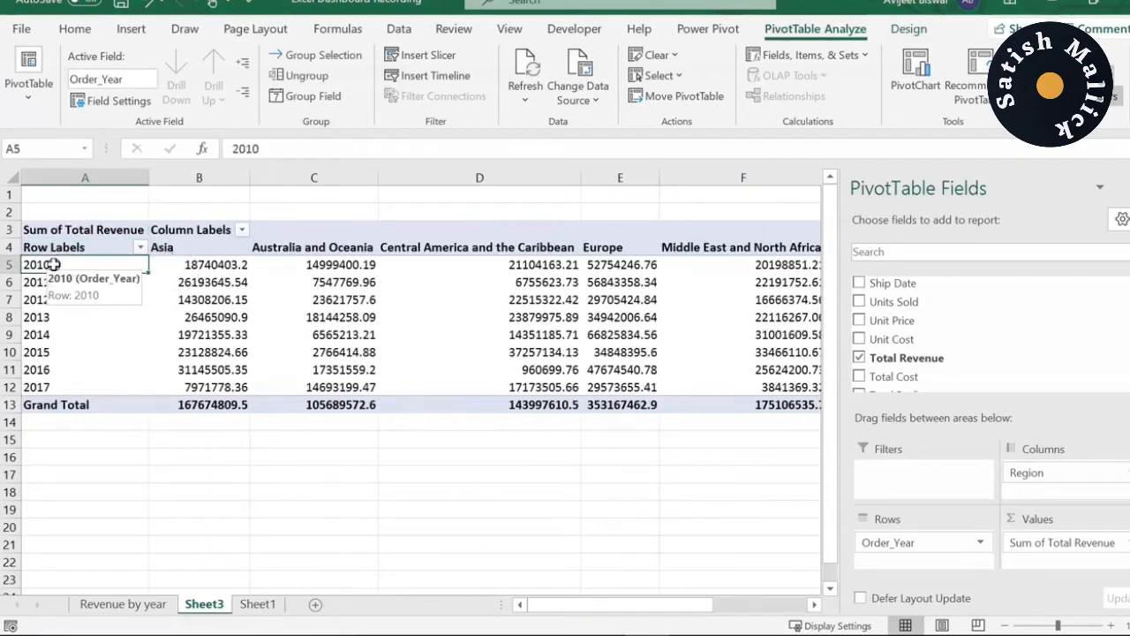
click(209, 265)
click(234, 264)
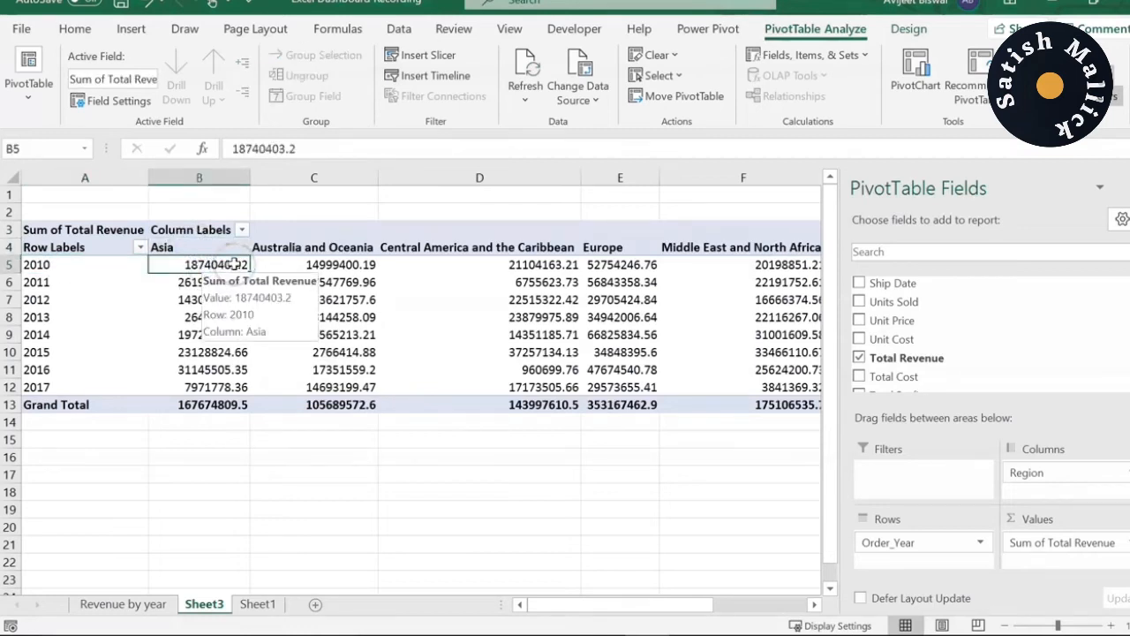
click(44, 317)
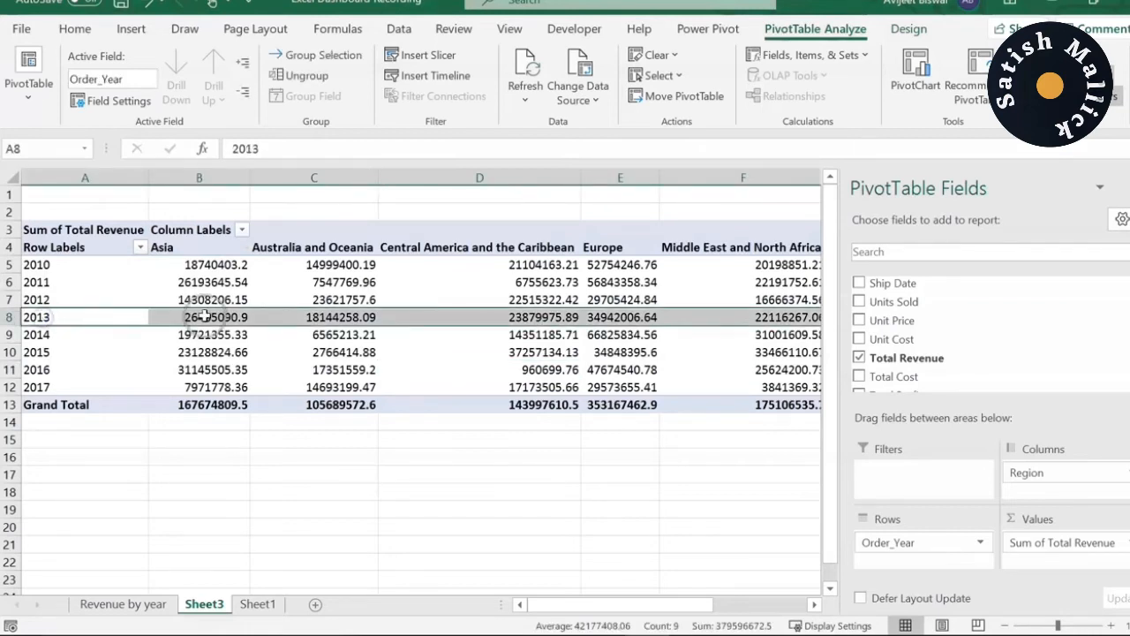
click(365, 317)
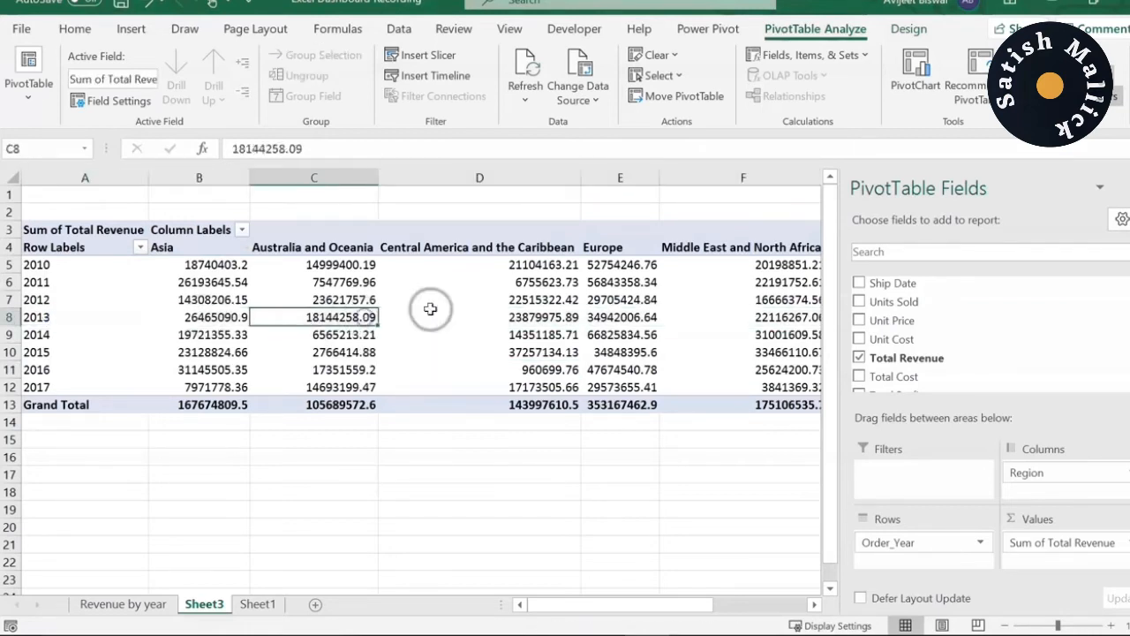
click(618, 319)
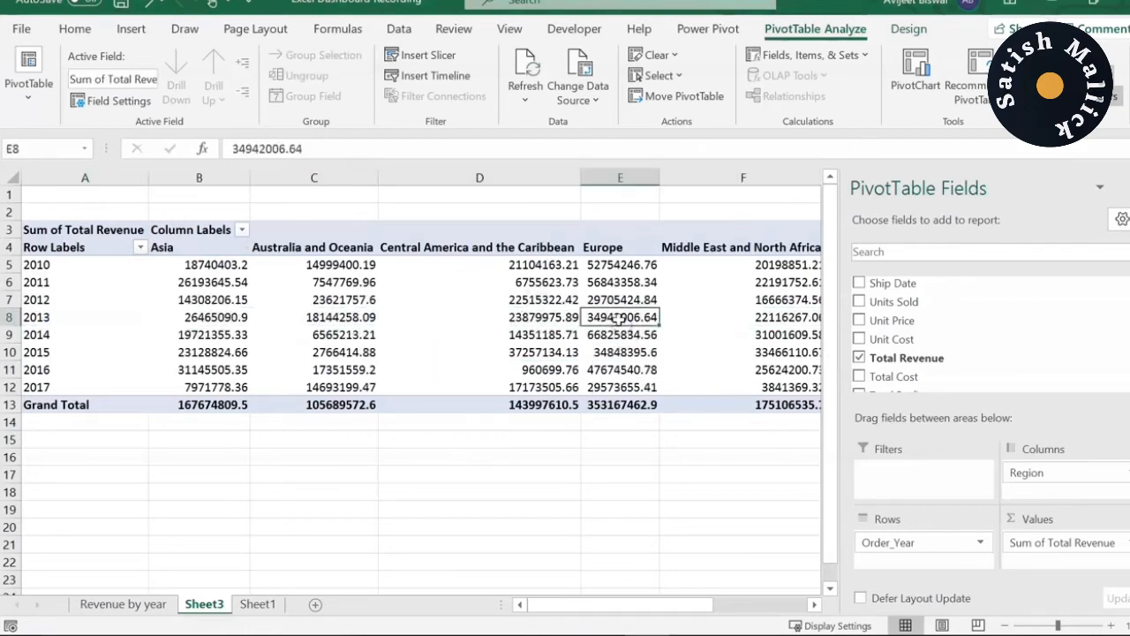
click(26, 385)
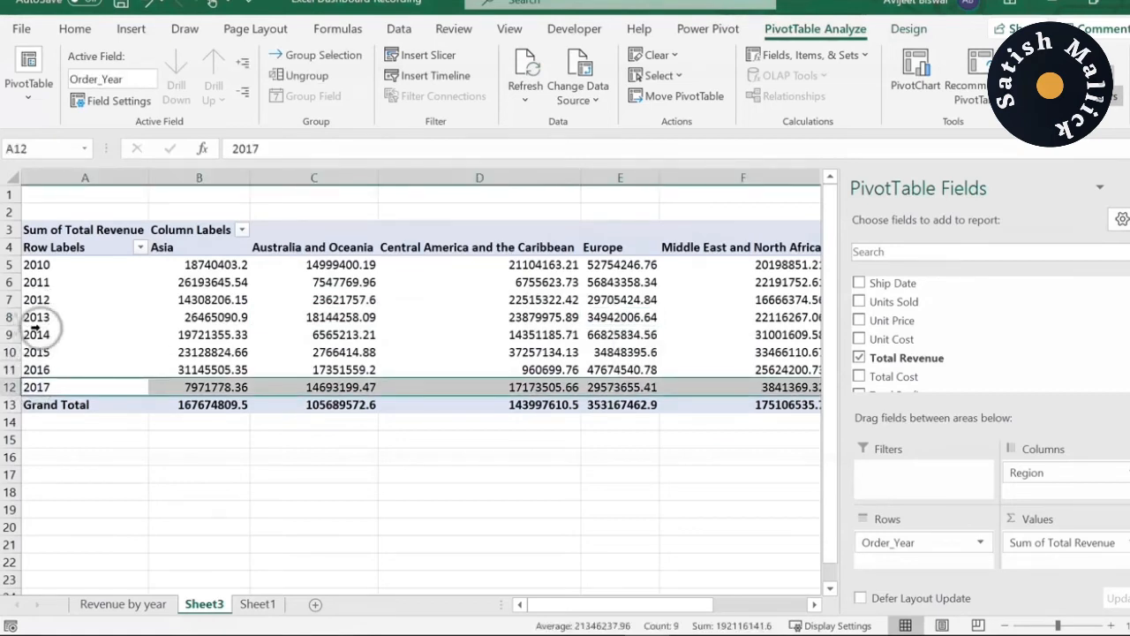
click(298, 279)
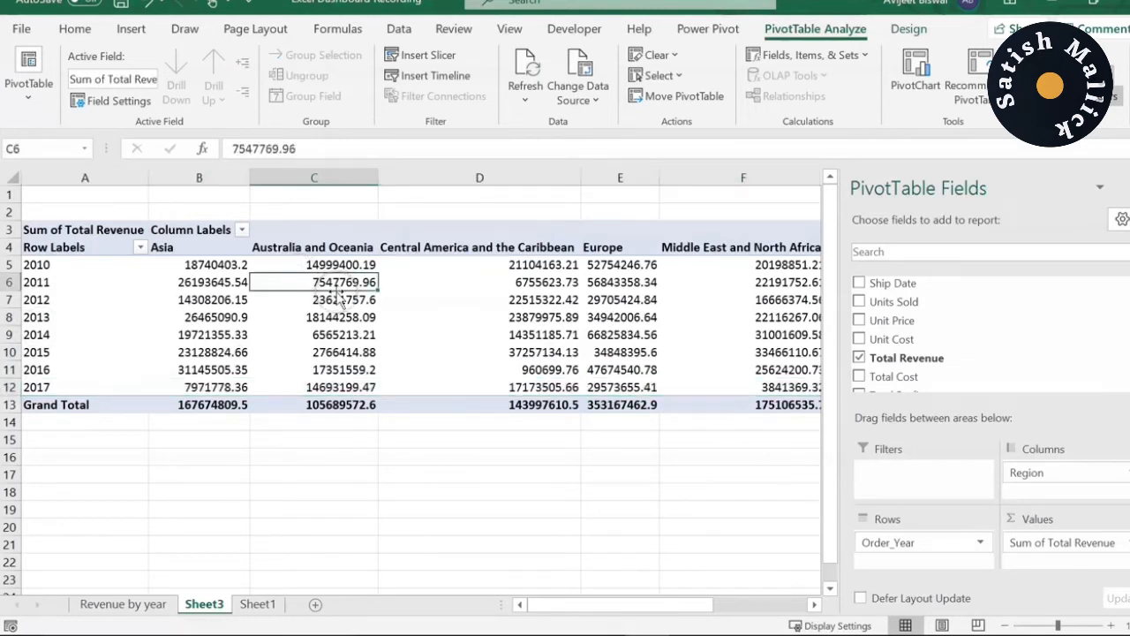
click(357, 320)
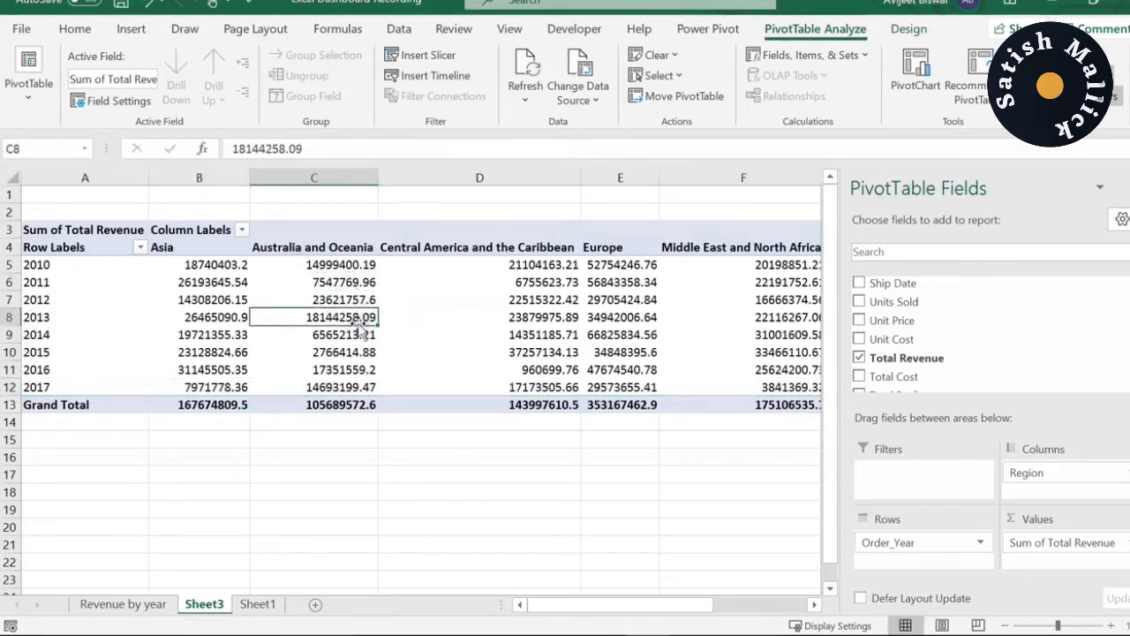
mouse_move(346, 319)
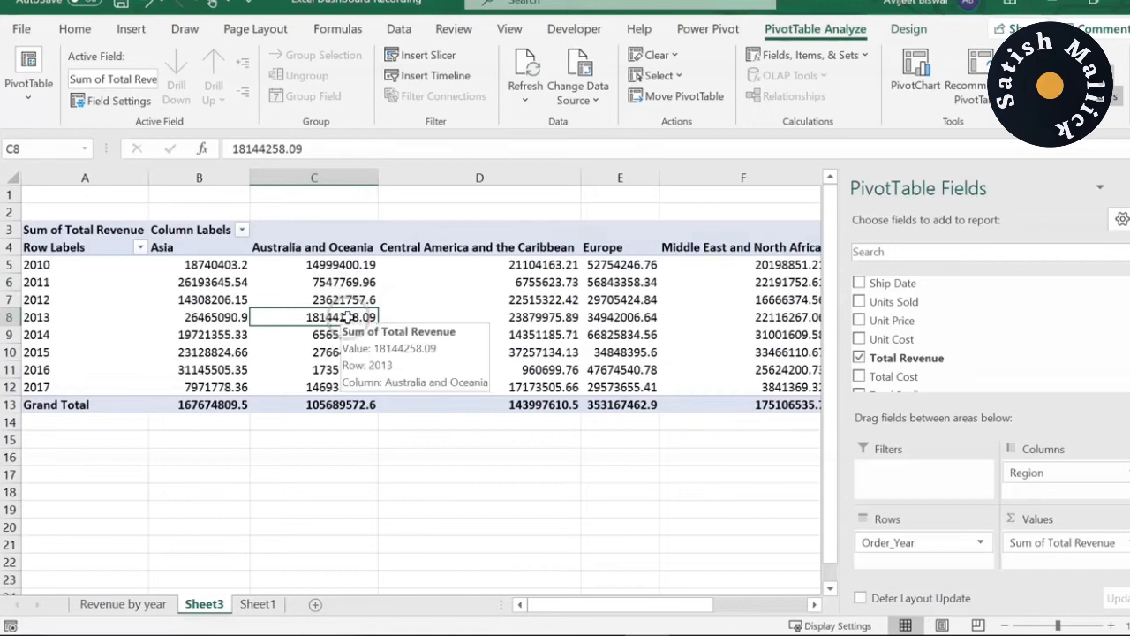
Insert a Line PivotChart from the region-by-year PivotTable and close the chart's field list.
click(130, 28)
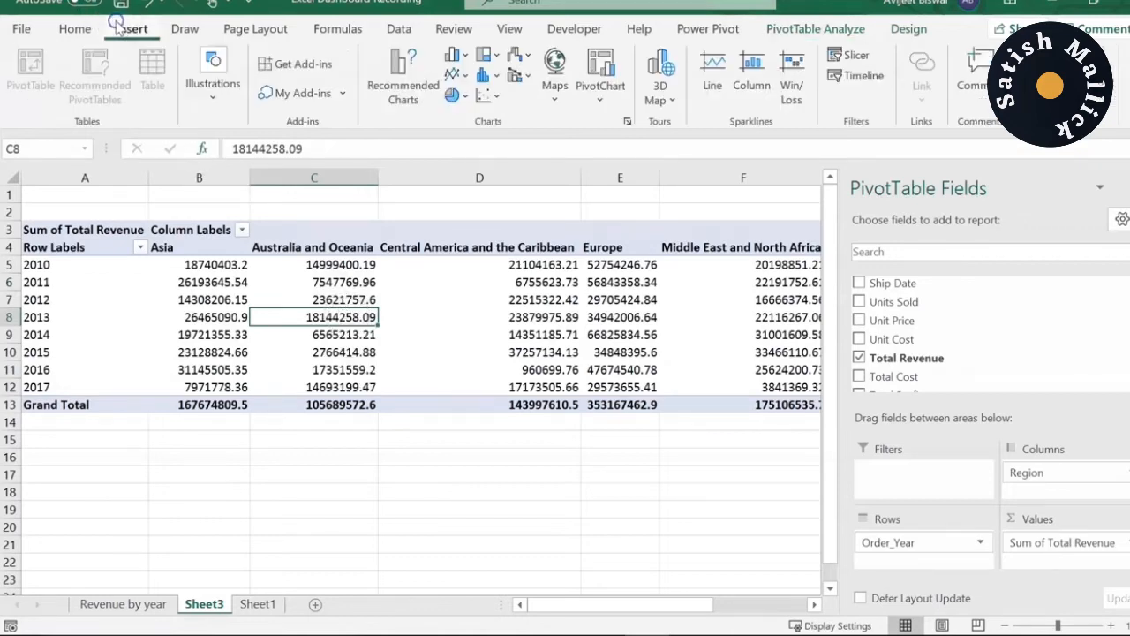
click(384, 73)
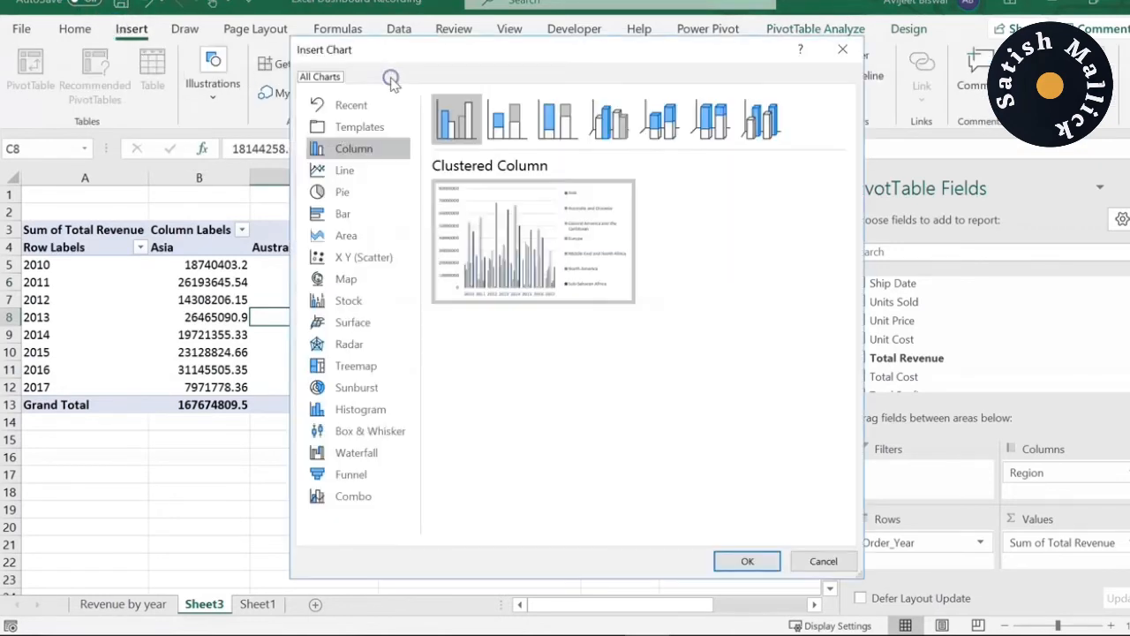
click(345, 170)
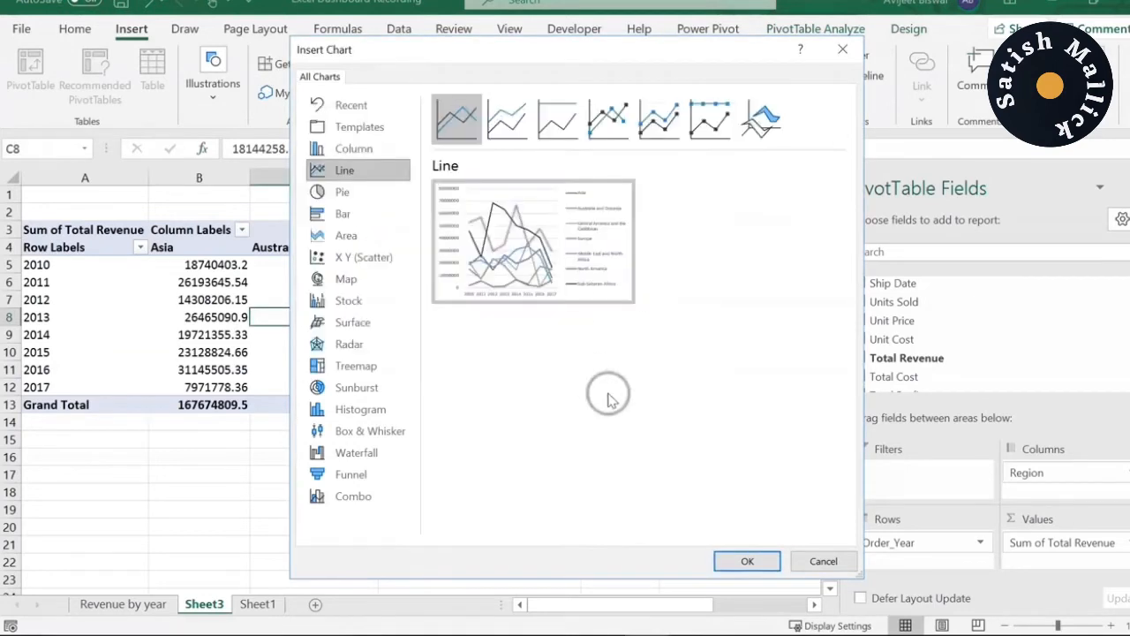
click(746, 562)
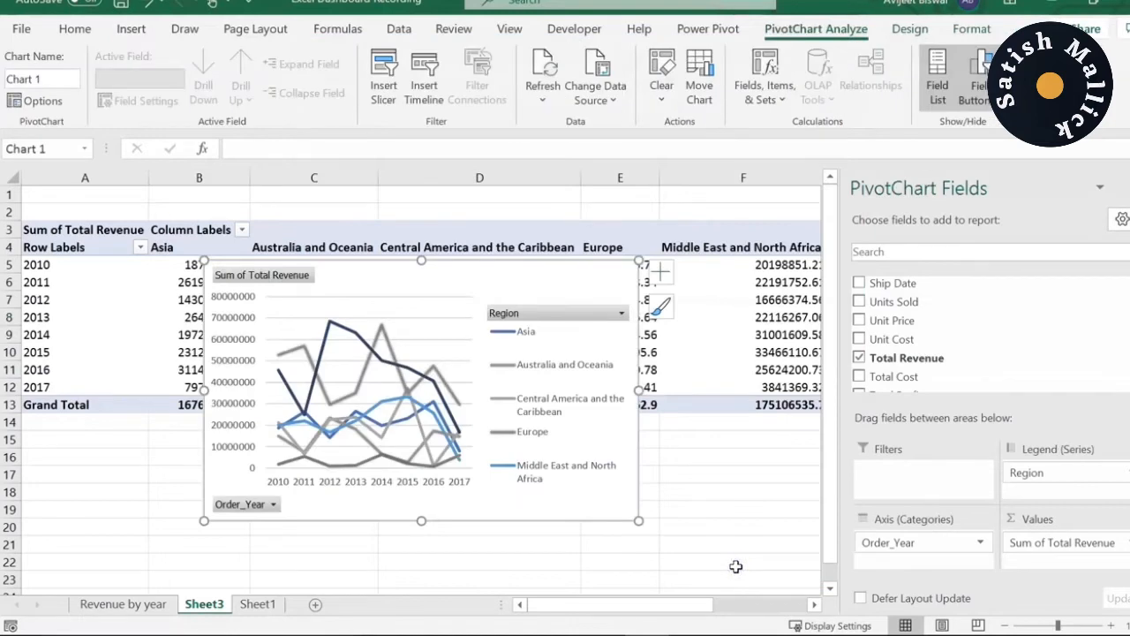
click(1122, 188)
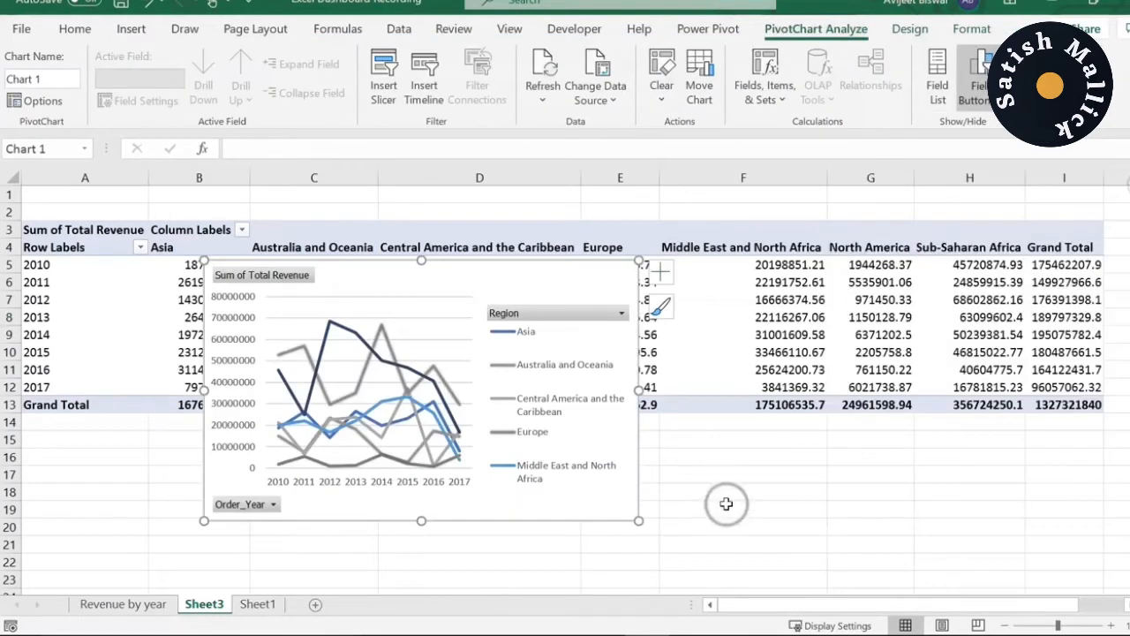
Move the line chart to the top of the sheet from column D and enlarge it to about column H and row 22.
drag(517, 263, 743, 266)
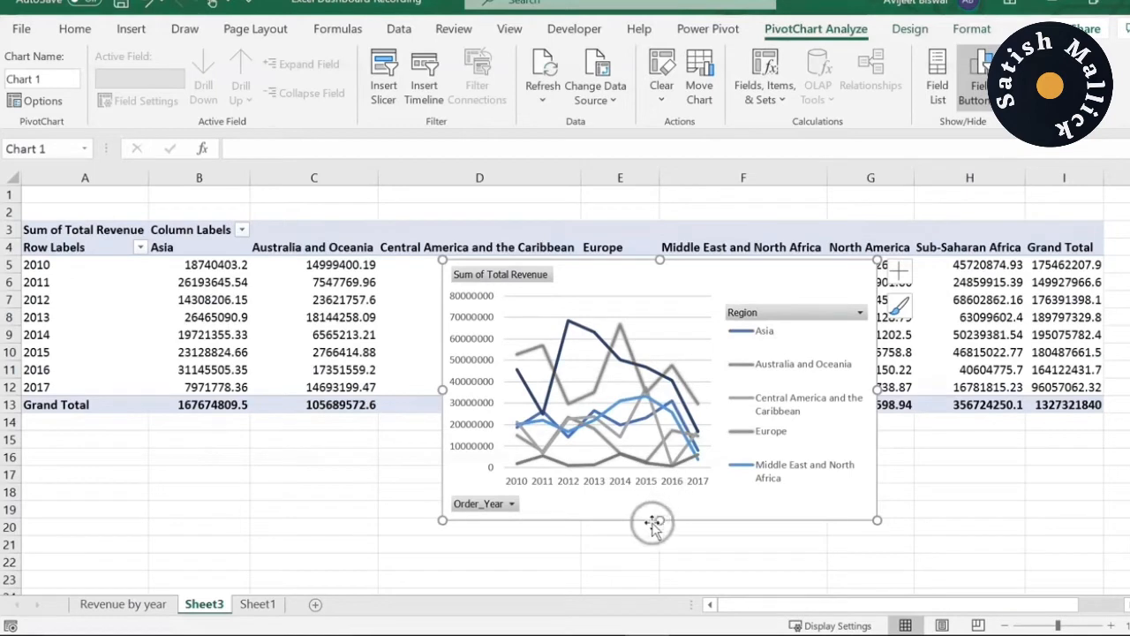
drag(657, 521, 658, 585)
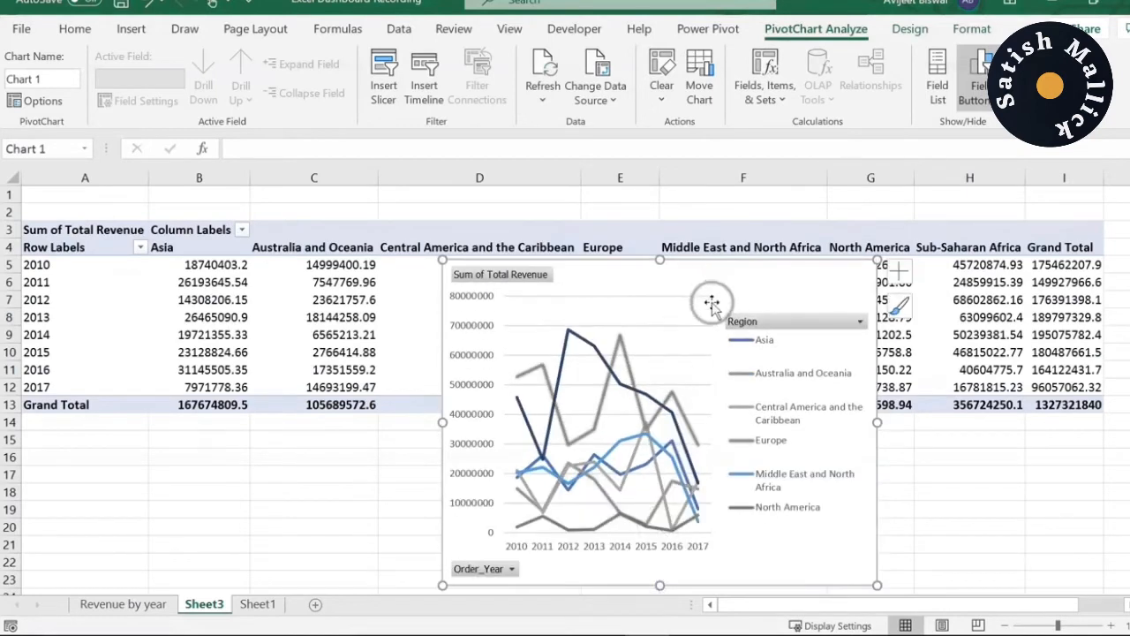
drag(706, 269, 674, 193)
drag(633, 513, 633, 570)
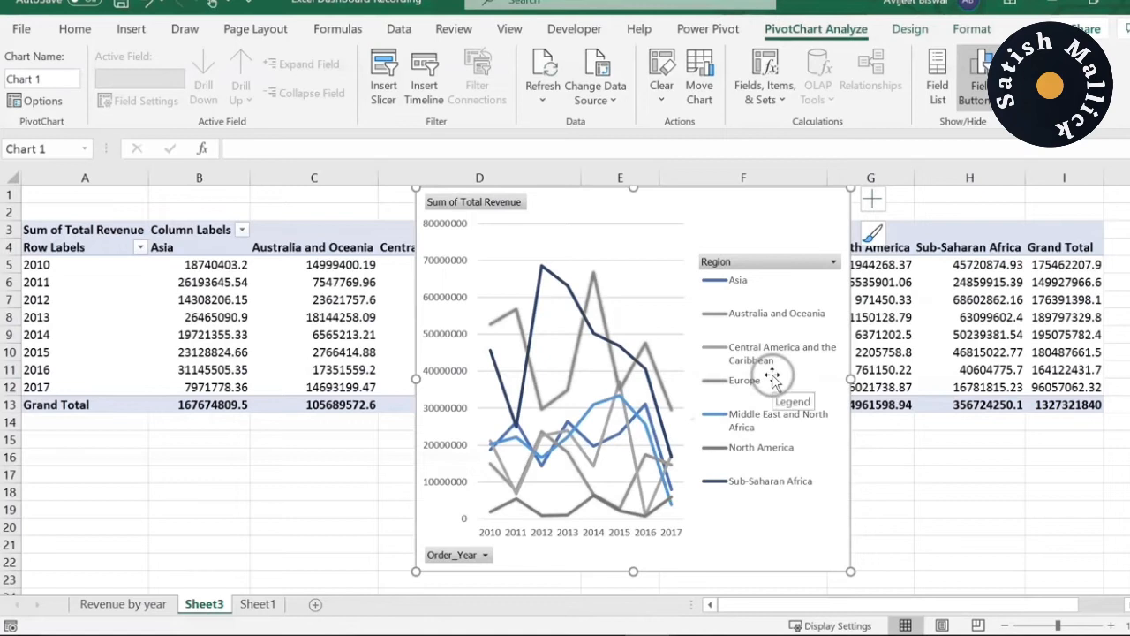
drag(850, 380, 985, 380)
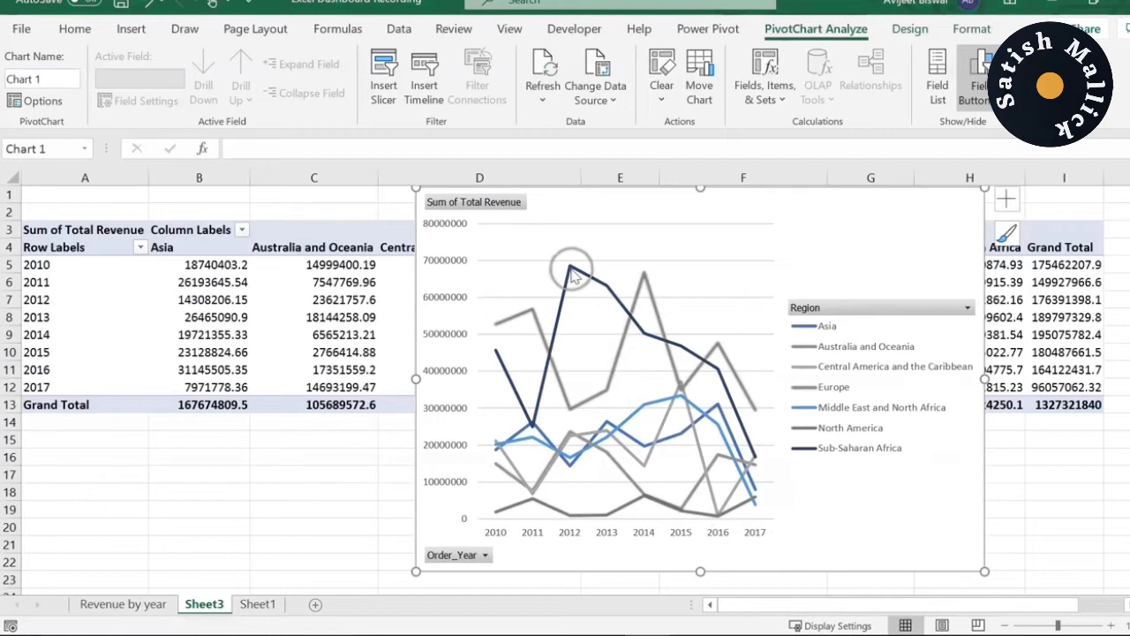
Examine the line chart's regional series, checking the highest and lowest lines and Europe's yearly points.
mouse_move(573, 276)
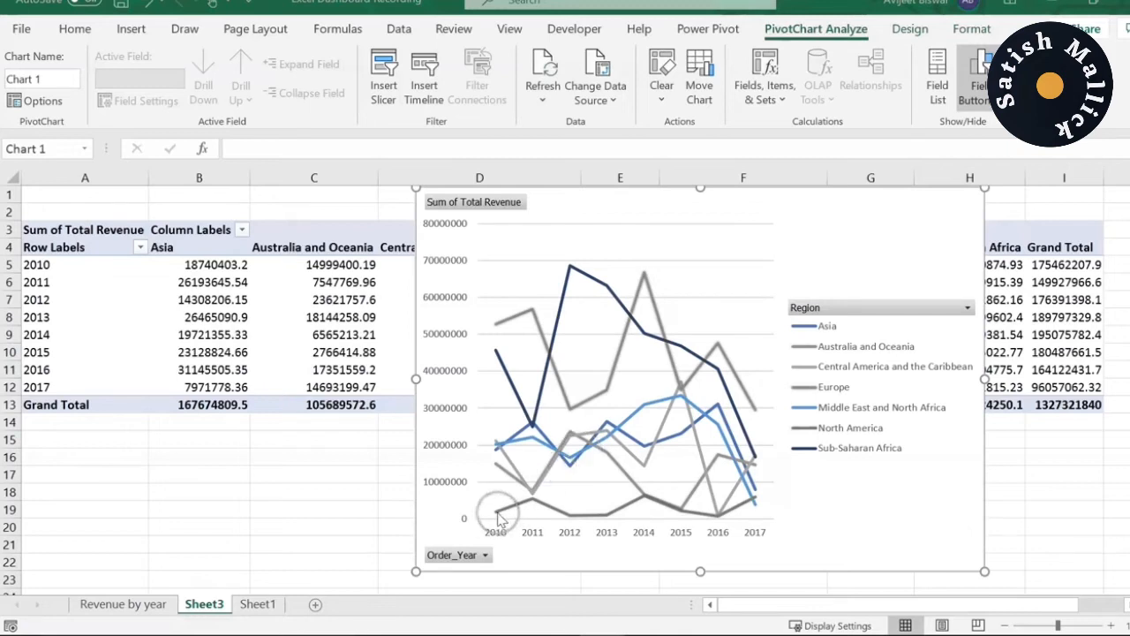
mouse_move(533, 504)
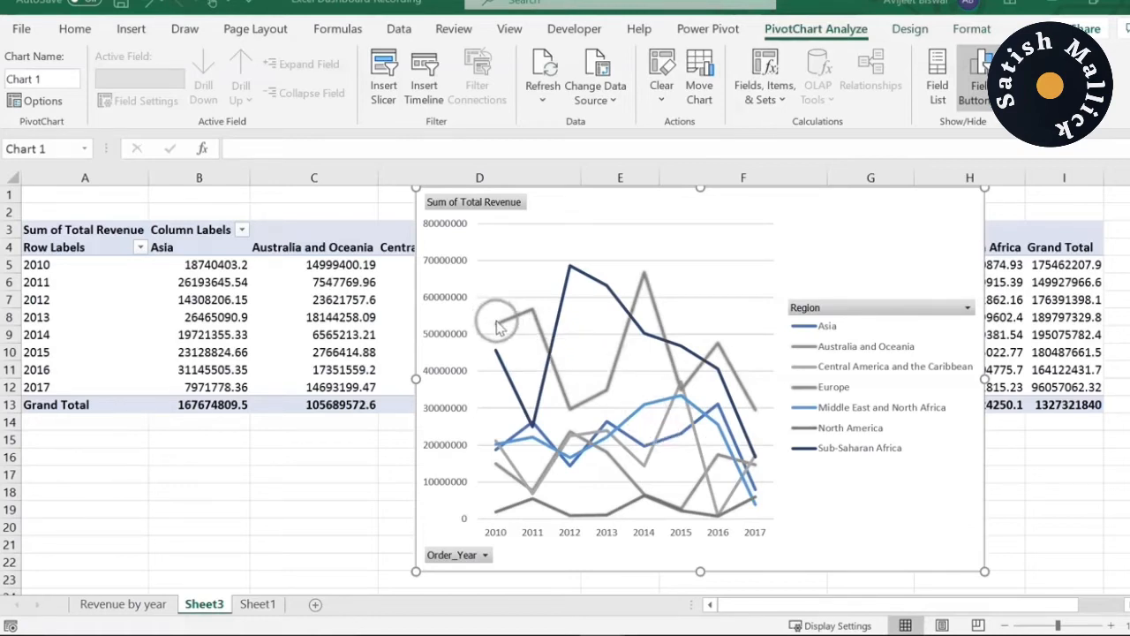
mouse_move(531, 314)
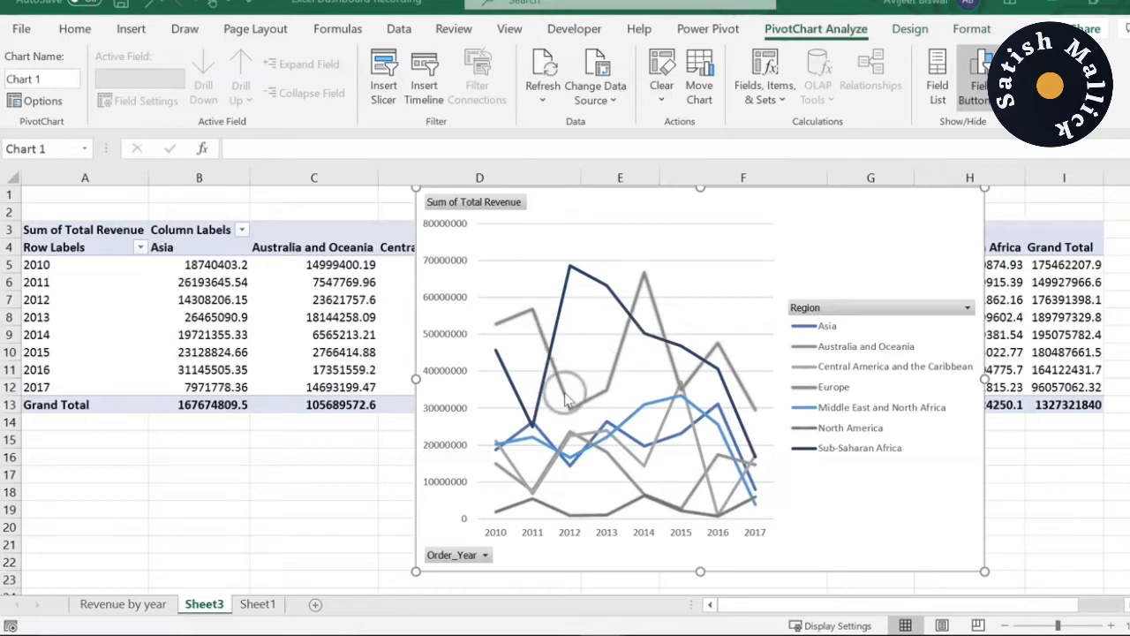
mouse_move(569, 412)
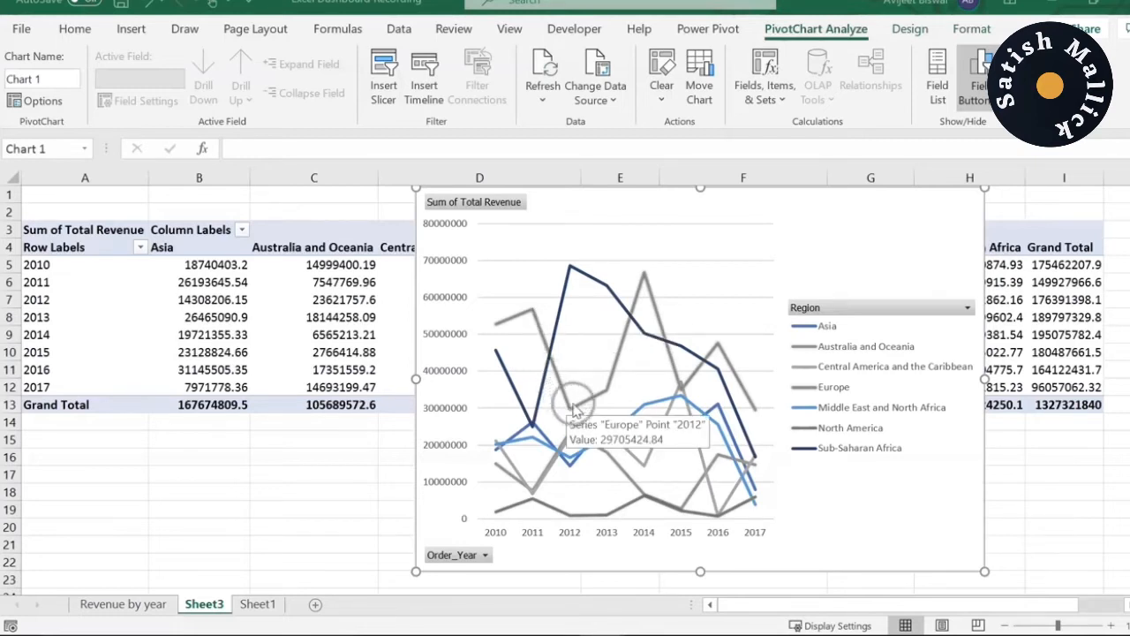
mouse_move(612, 393)
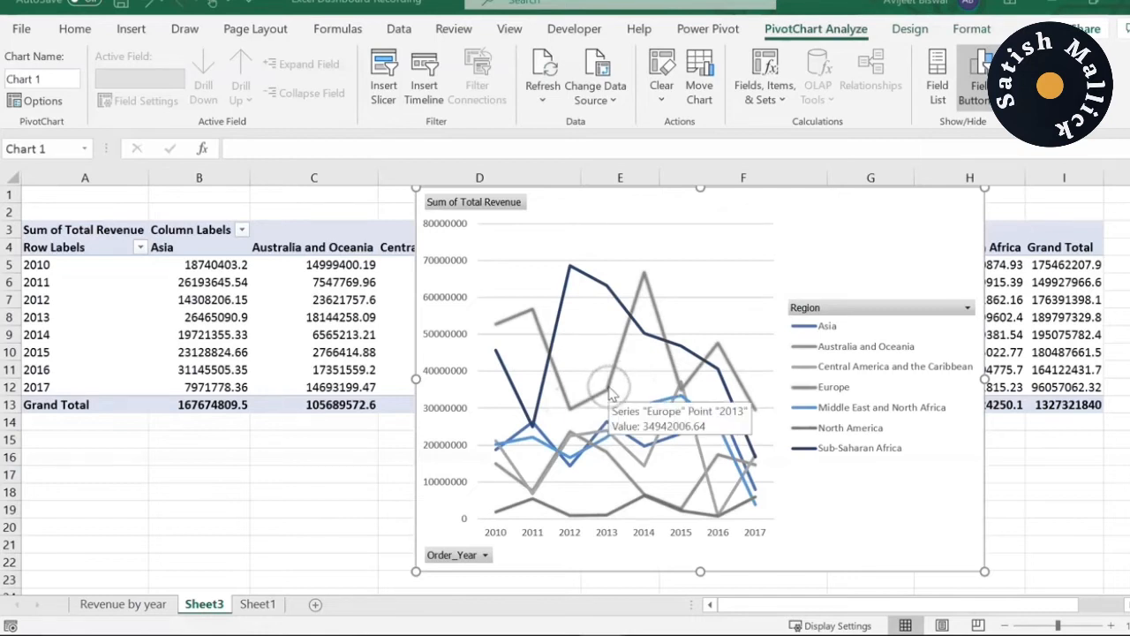
mouse_move(646, 279)
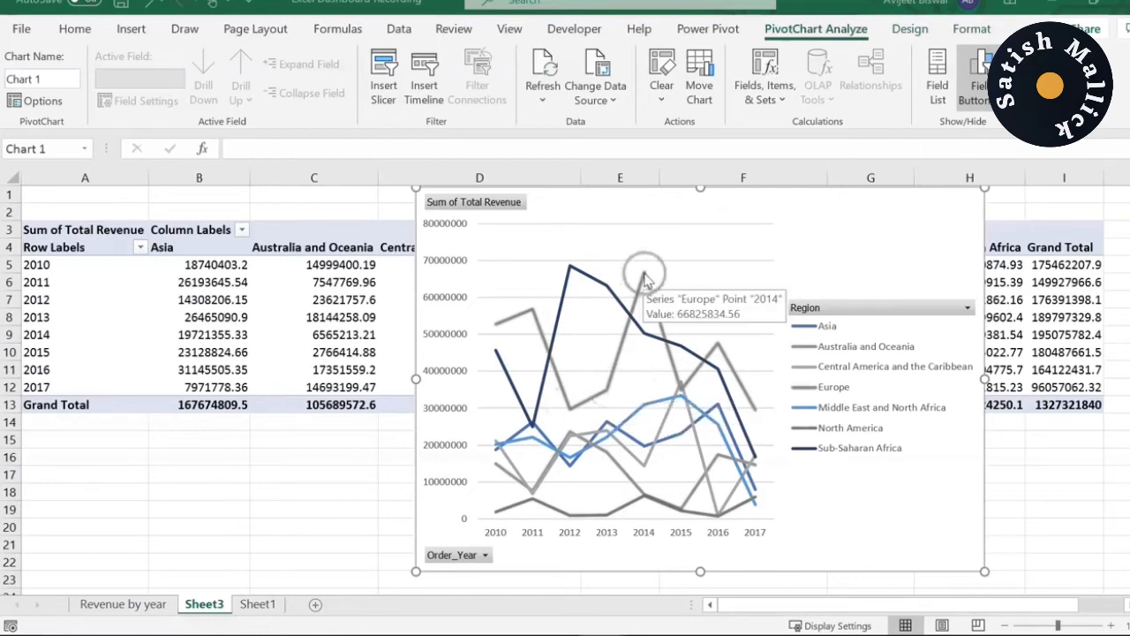
mouse_move(684, 393)
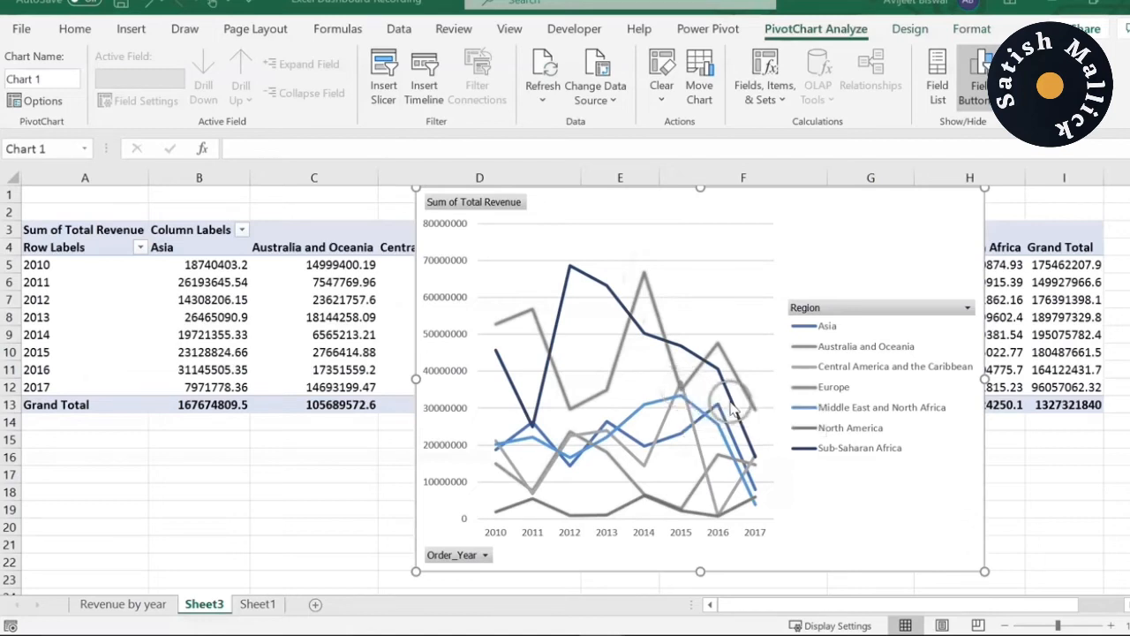
mouse_move(735, 408)
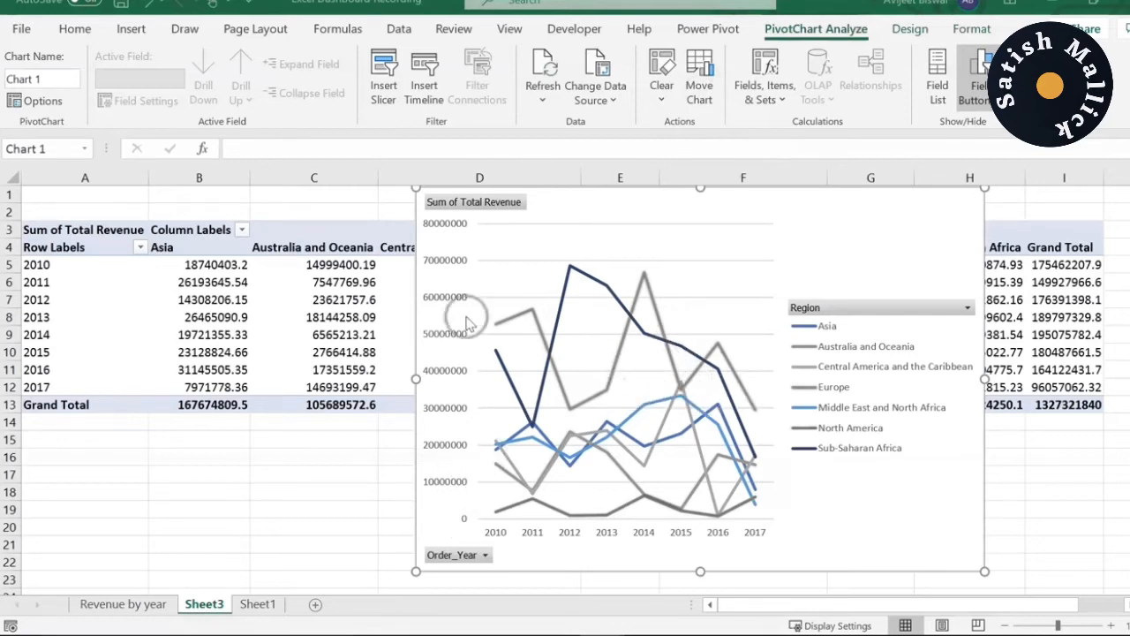
Hide all field buttons on the regional revenue line chart.
click(497, 205)
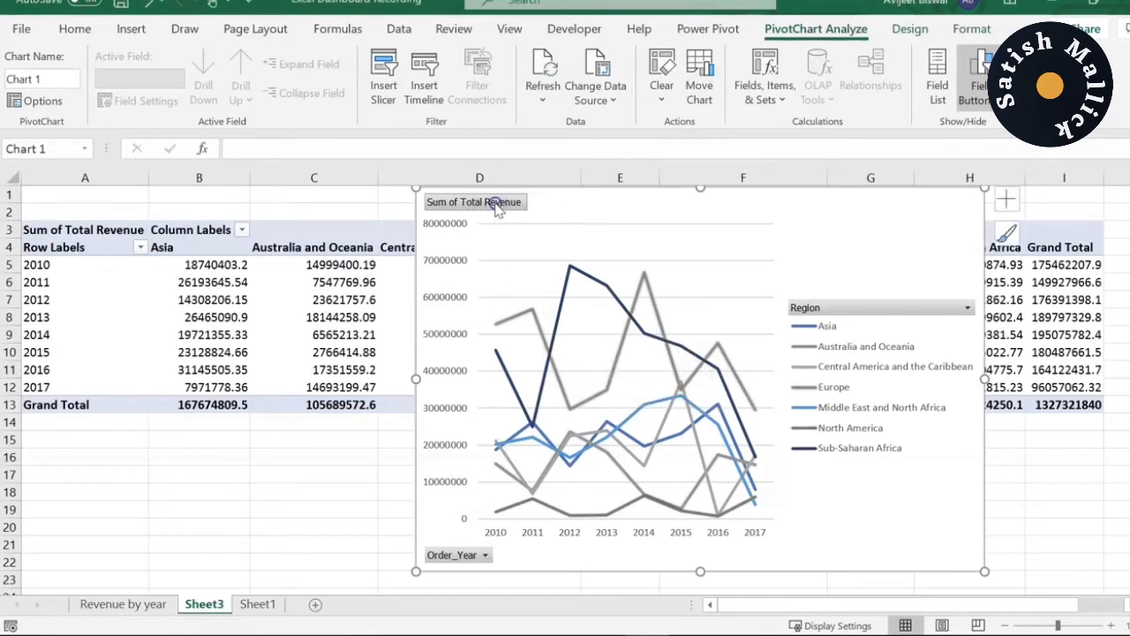
right_click(498, 205)
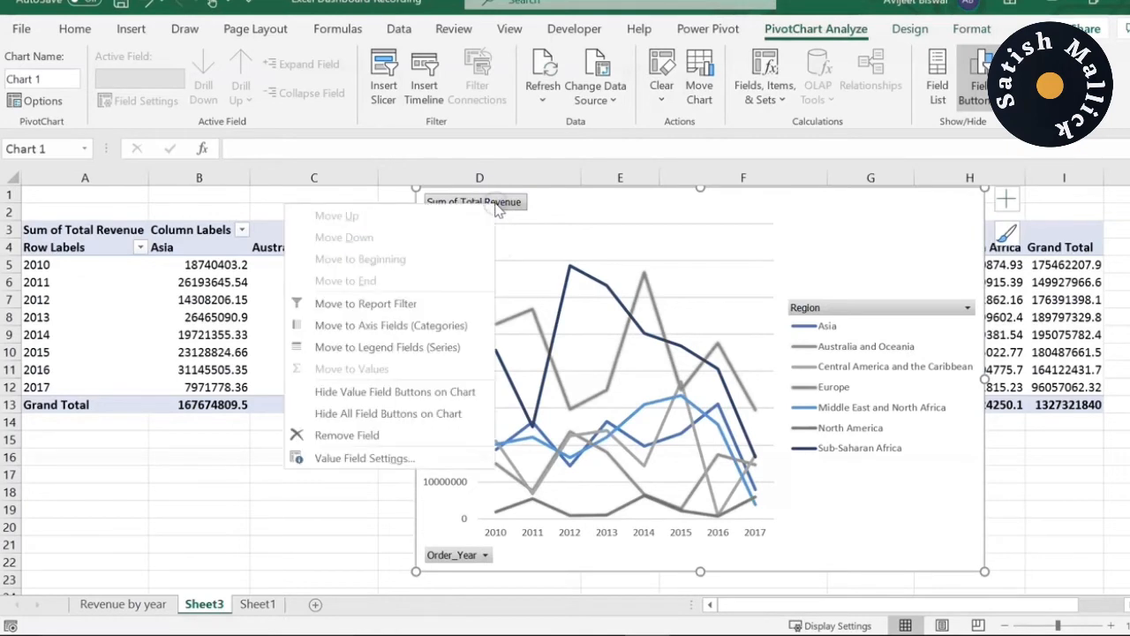
click(408, 415)
Delete the region legend from the line chart and shrink the chart so it ends at about row 13.
click(844, 339)
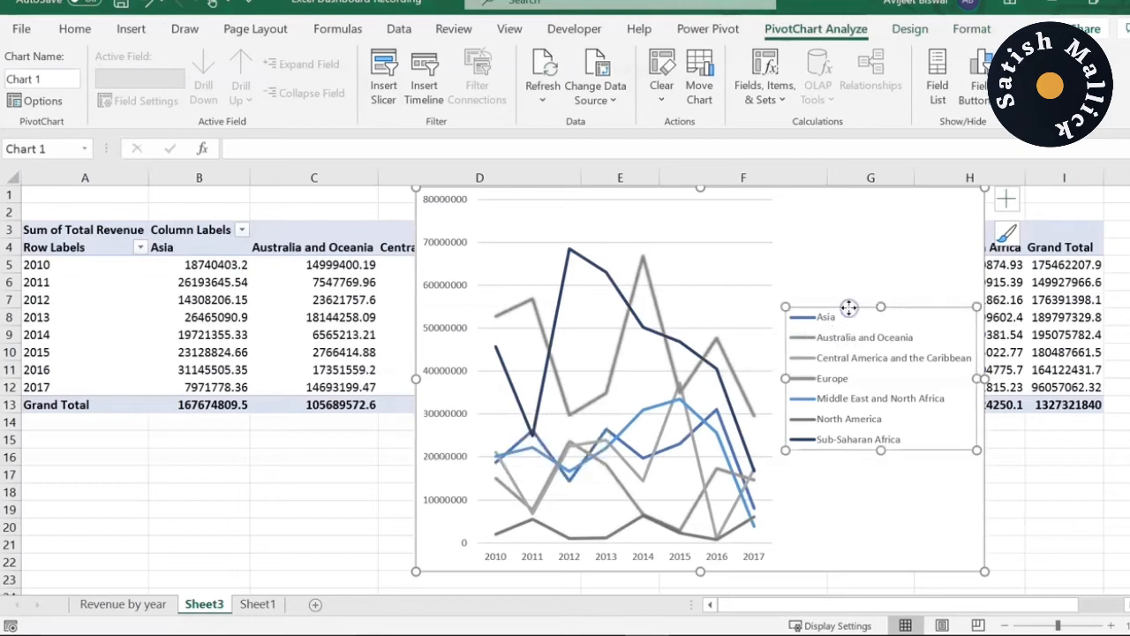
key(Delete)
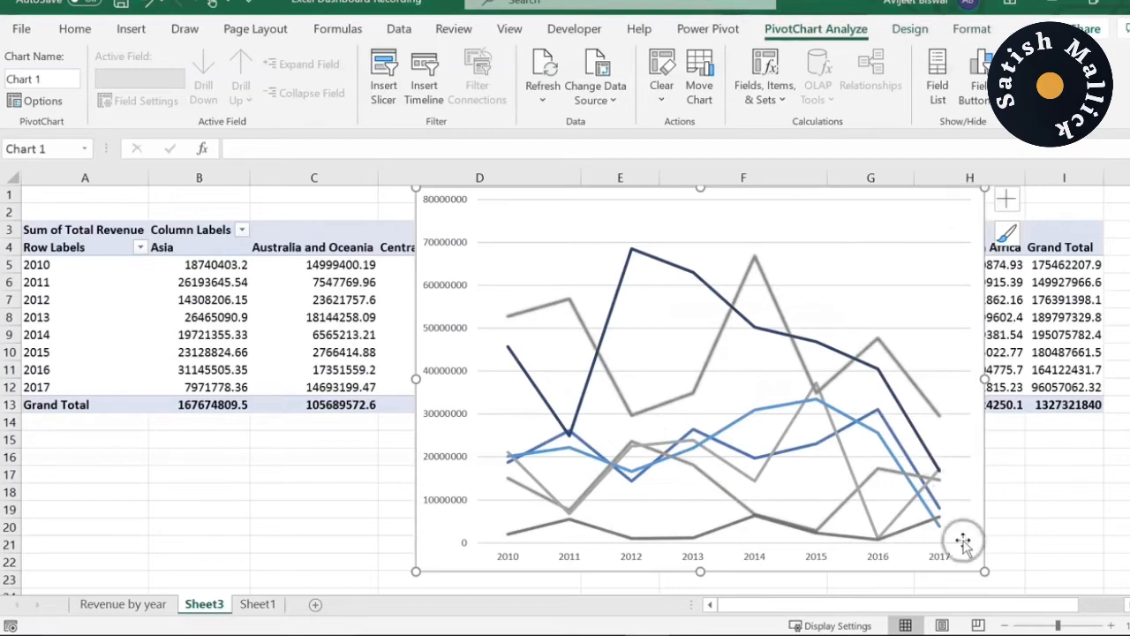
drag(984, 570, 940, 415)
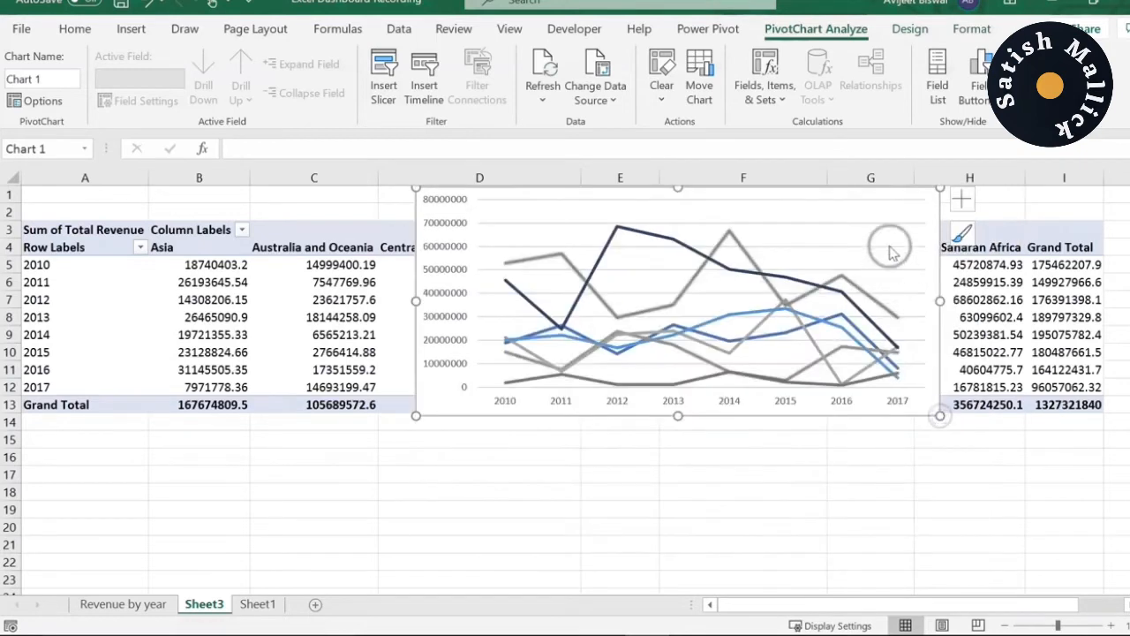
Move the line chart down to start at about row 9 and add the chart title "Revenue by Year and Region".
drag(886, 204, 817, 342)
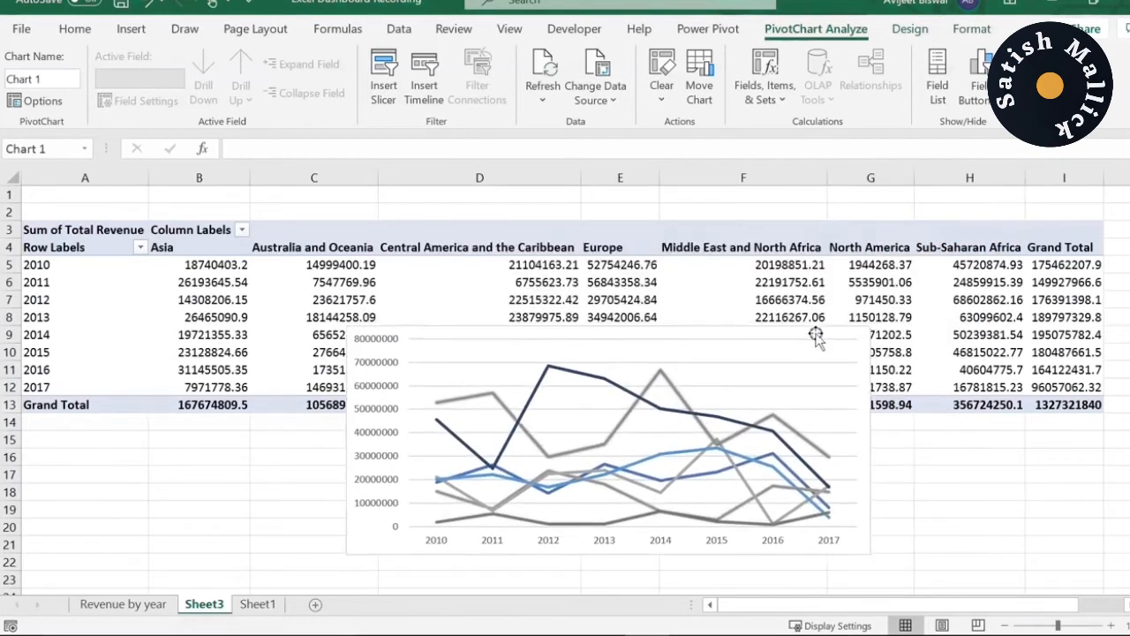
click(897, 337)
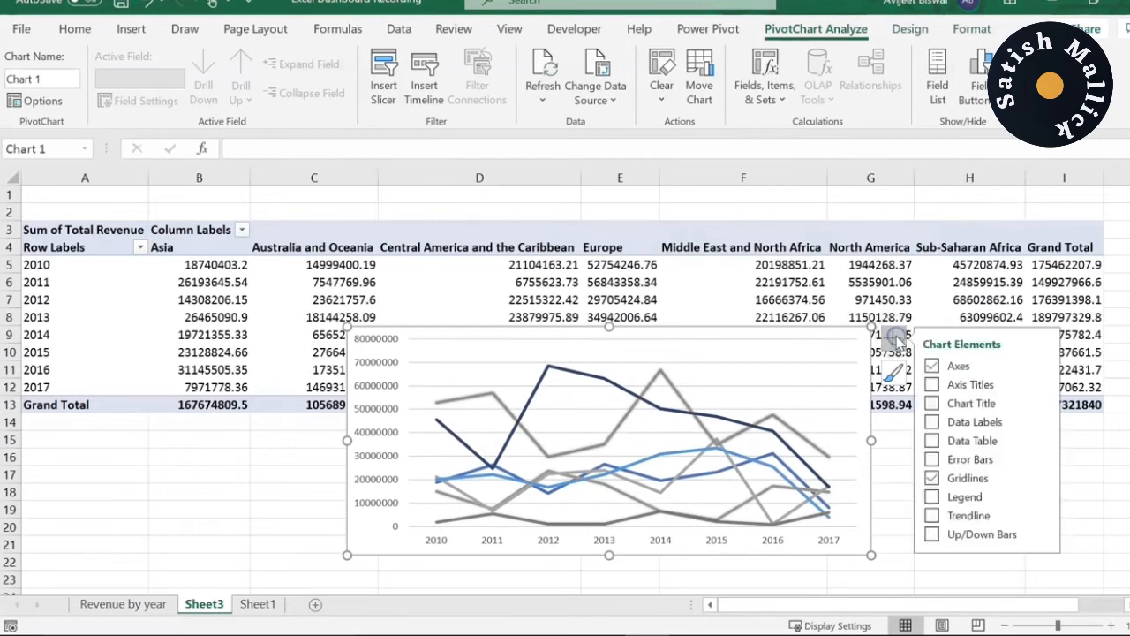
click(933, 402)
double_click(632, 346)
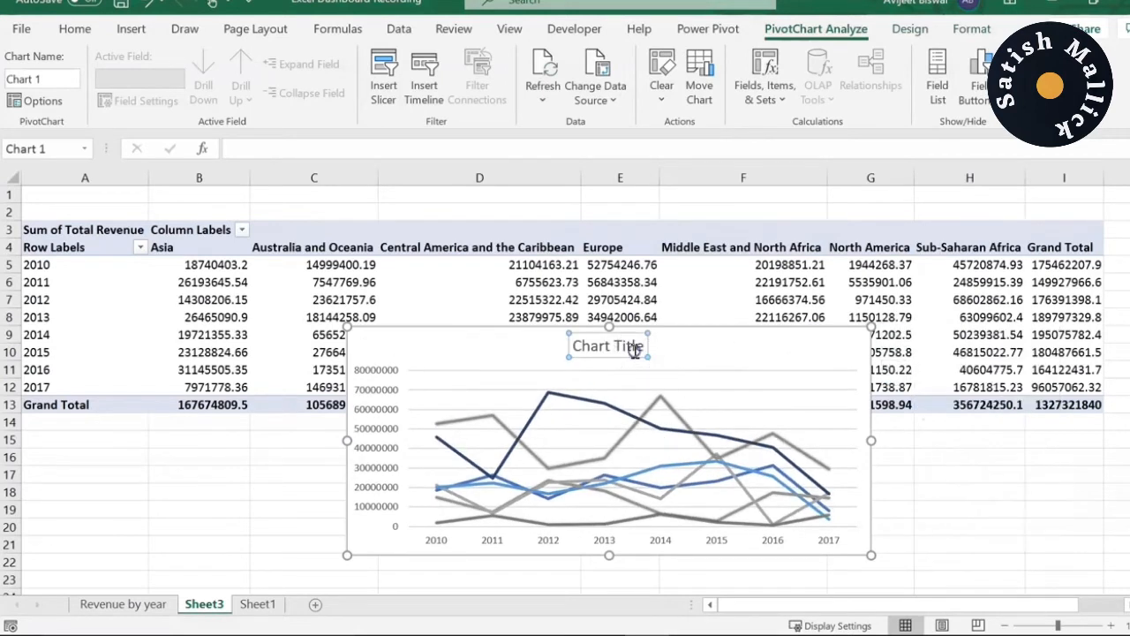
triple_click(613, 349)
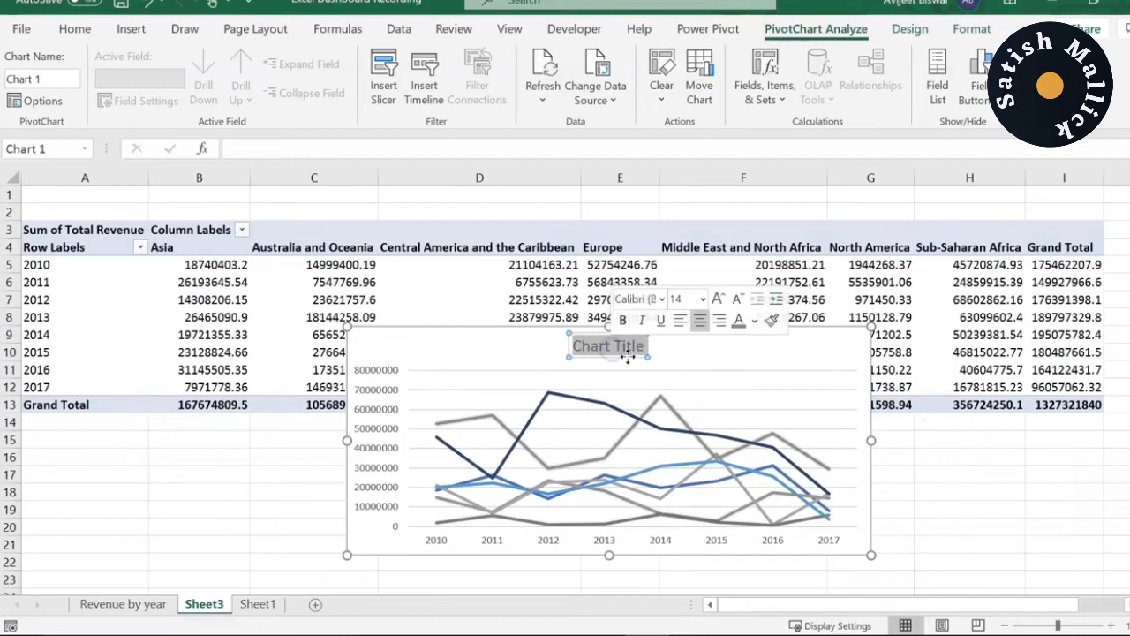
text(Re)
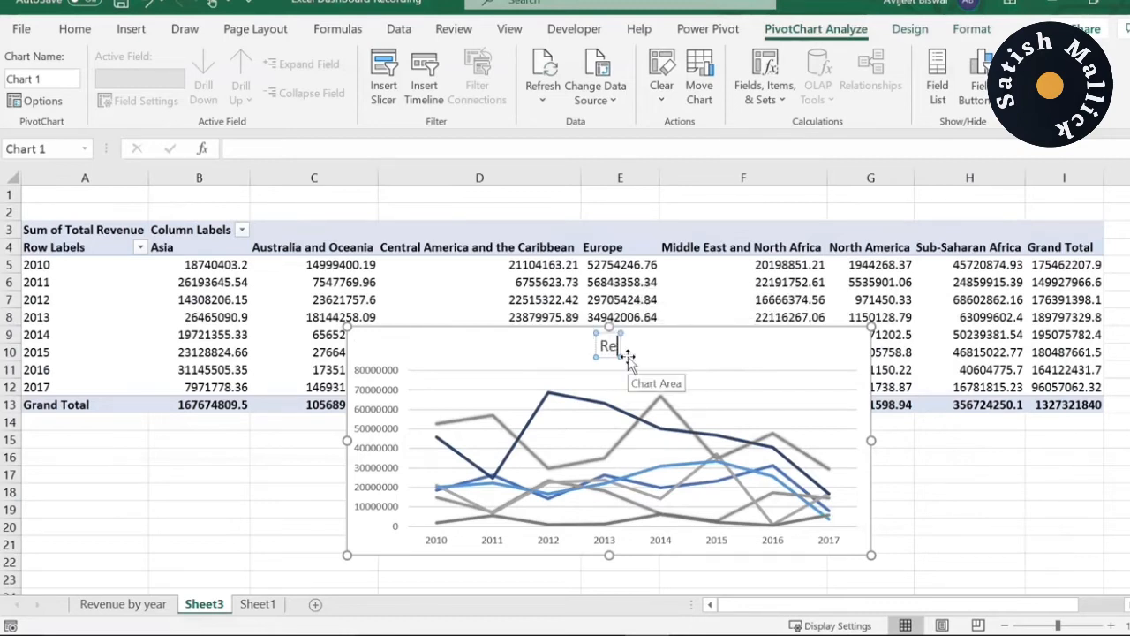
text(venue by Yea)
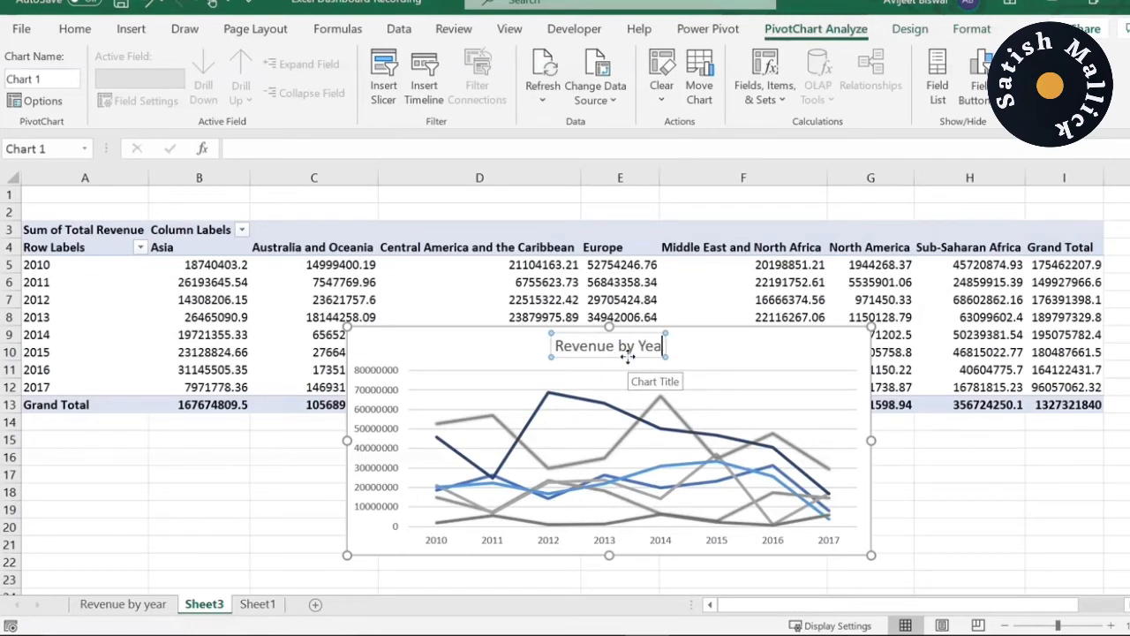
text(r and Reg)
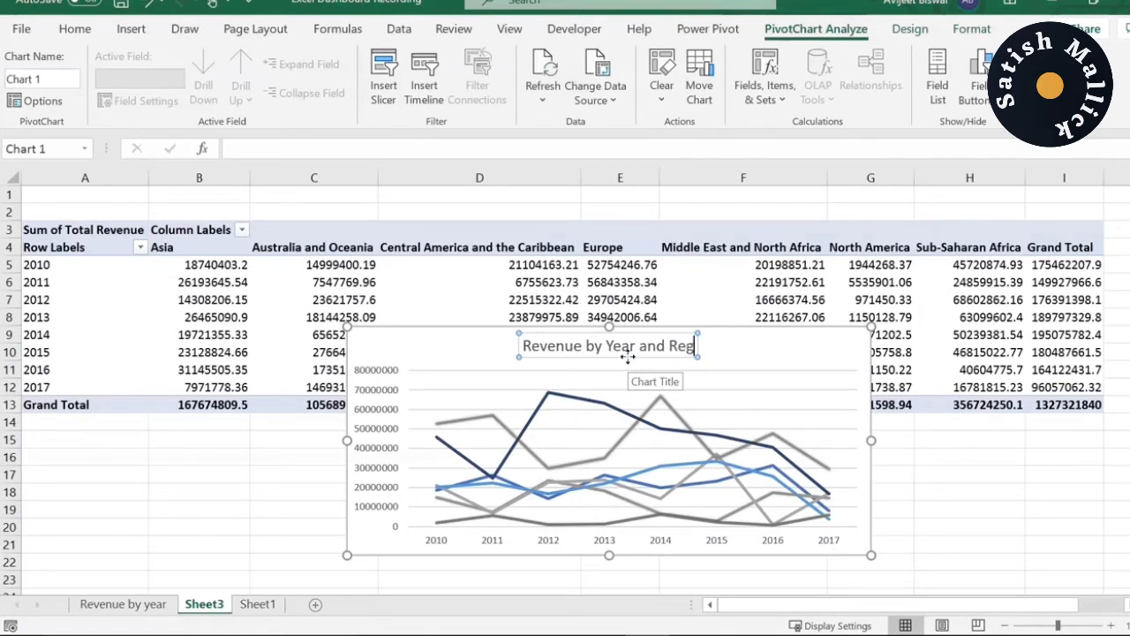
text(ion)
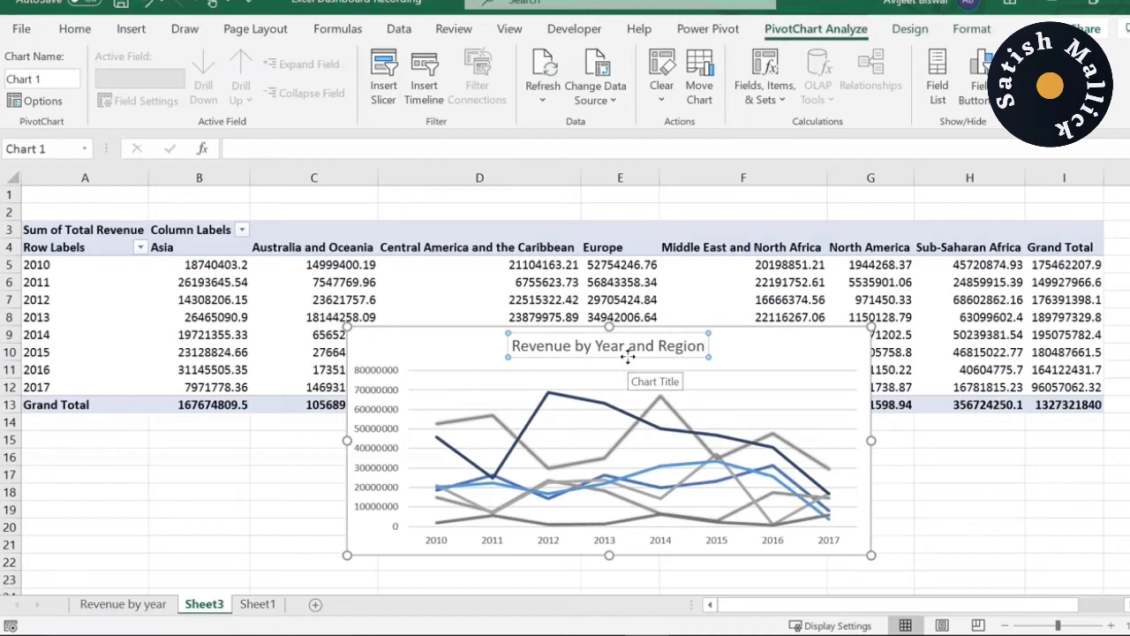
Format the line chart's vertical axis with a custom number format that shows values in millions with an M suffix.
click(394, 370)
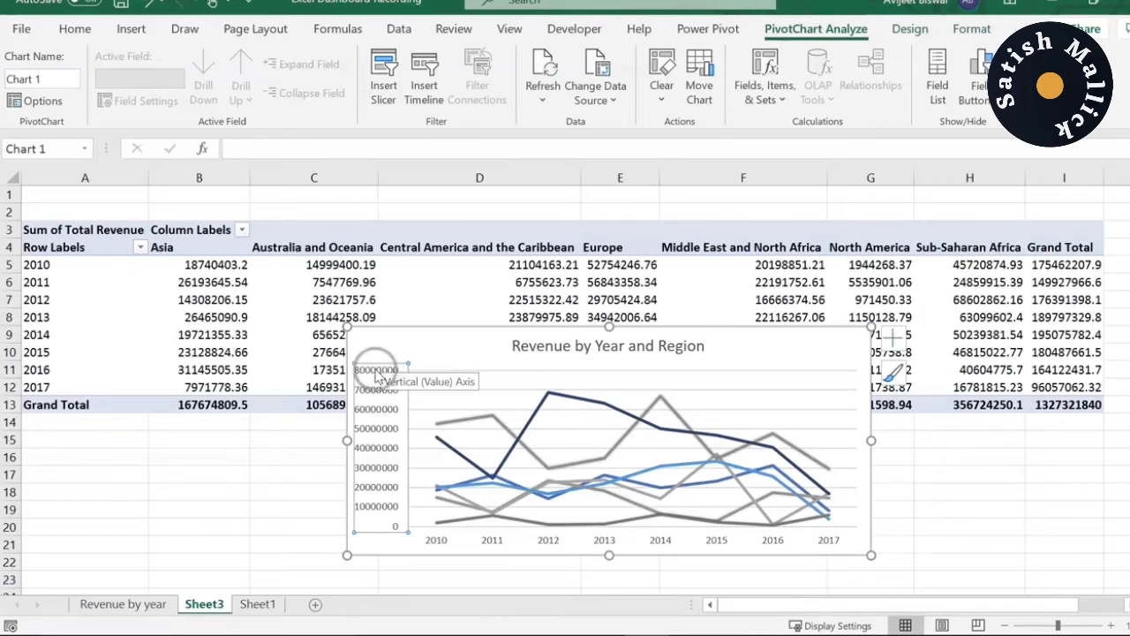
right_click(378, 378)
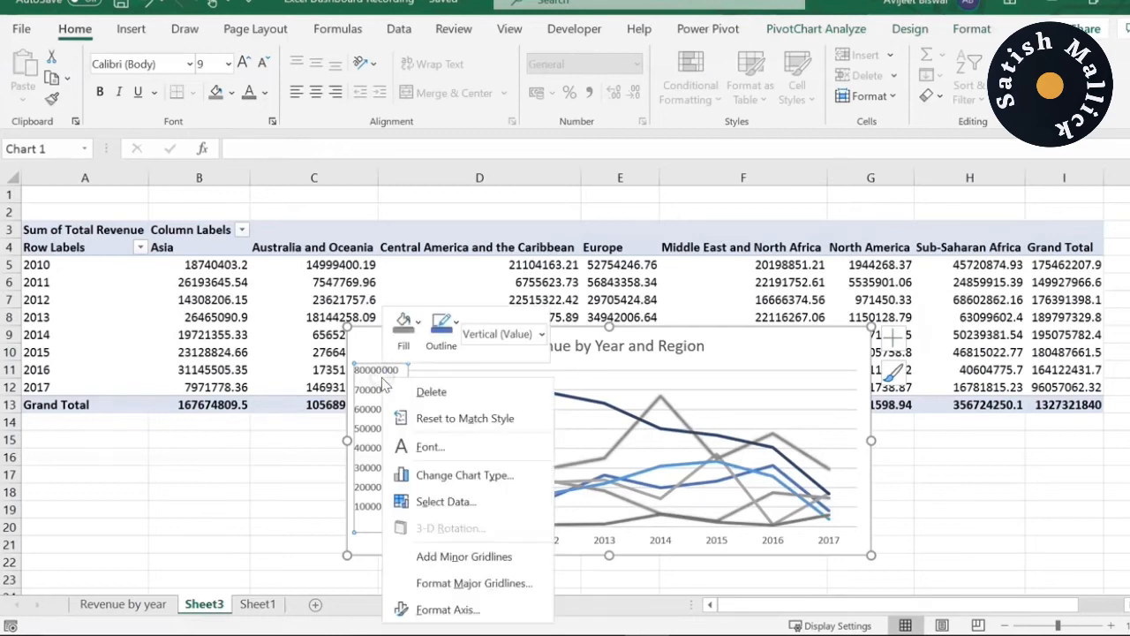
click(441, 608)
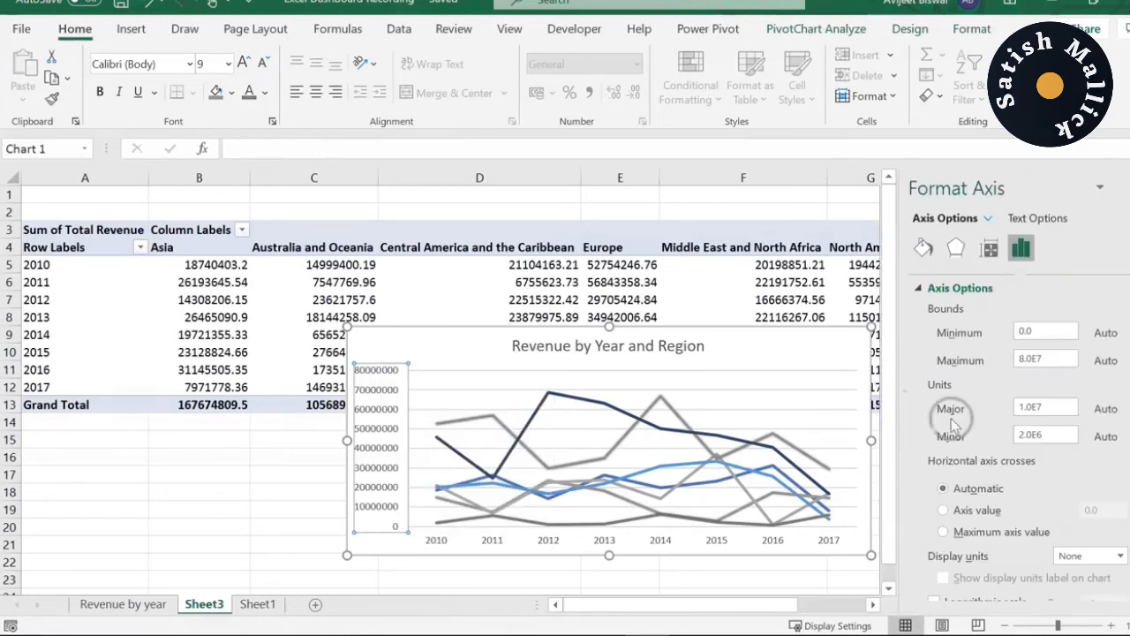
scroll(1125, 415, down, 4)
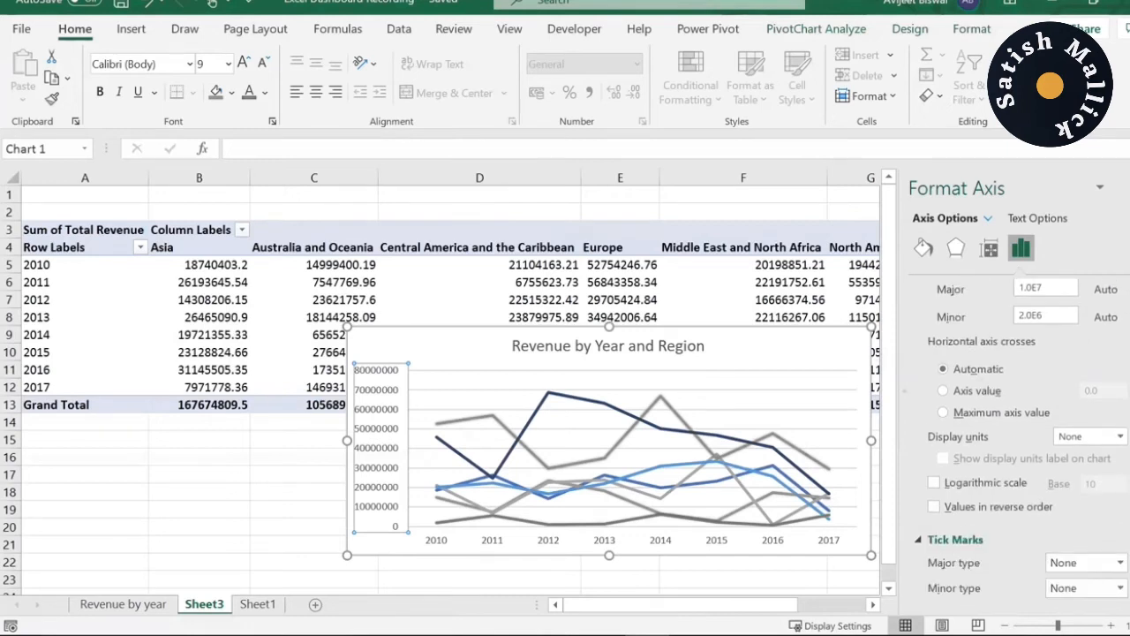
click(947, 591)
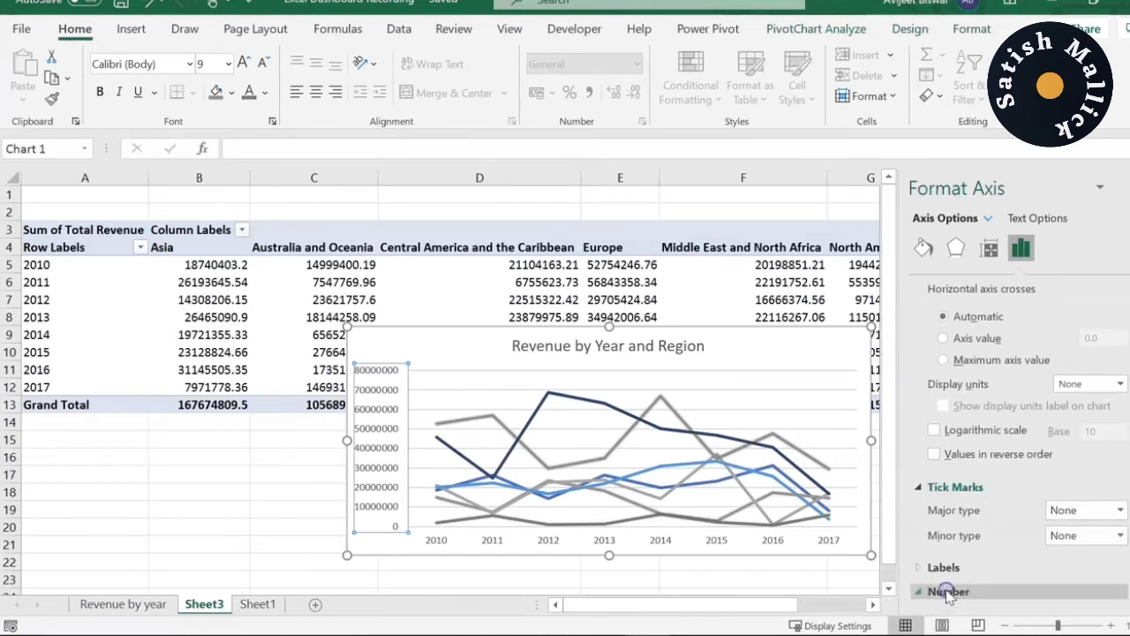
drag(1129, 506, 1129, 587)
click(1107, 493)
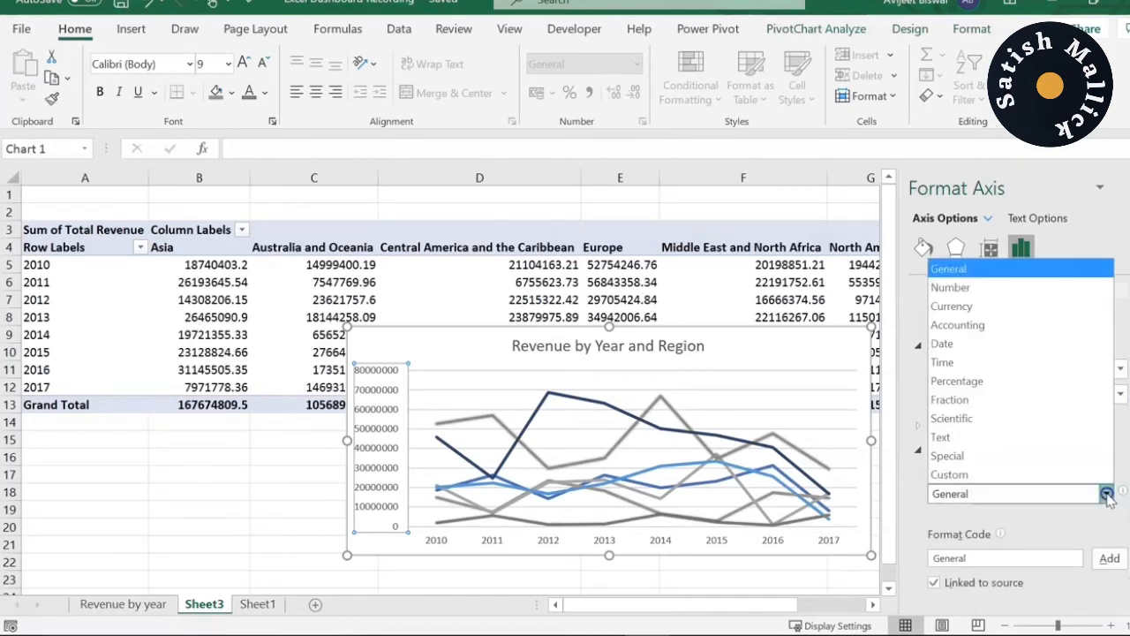
click(962, 475)
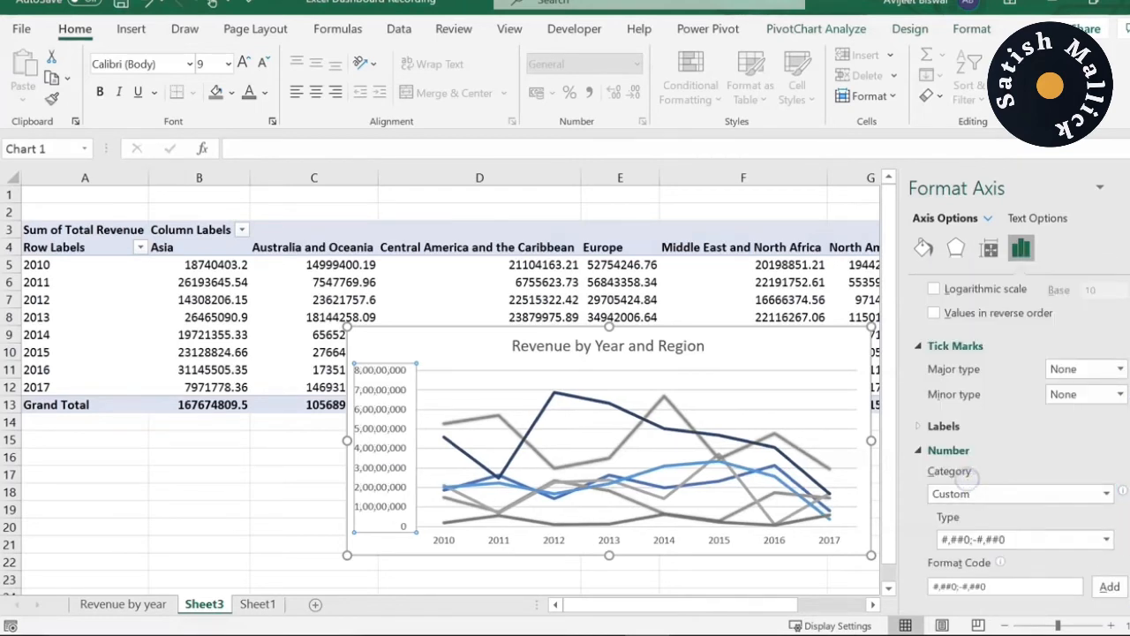
scroll(1129, 523, down, 1)
click(1107, 510)
click(1025, 551)
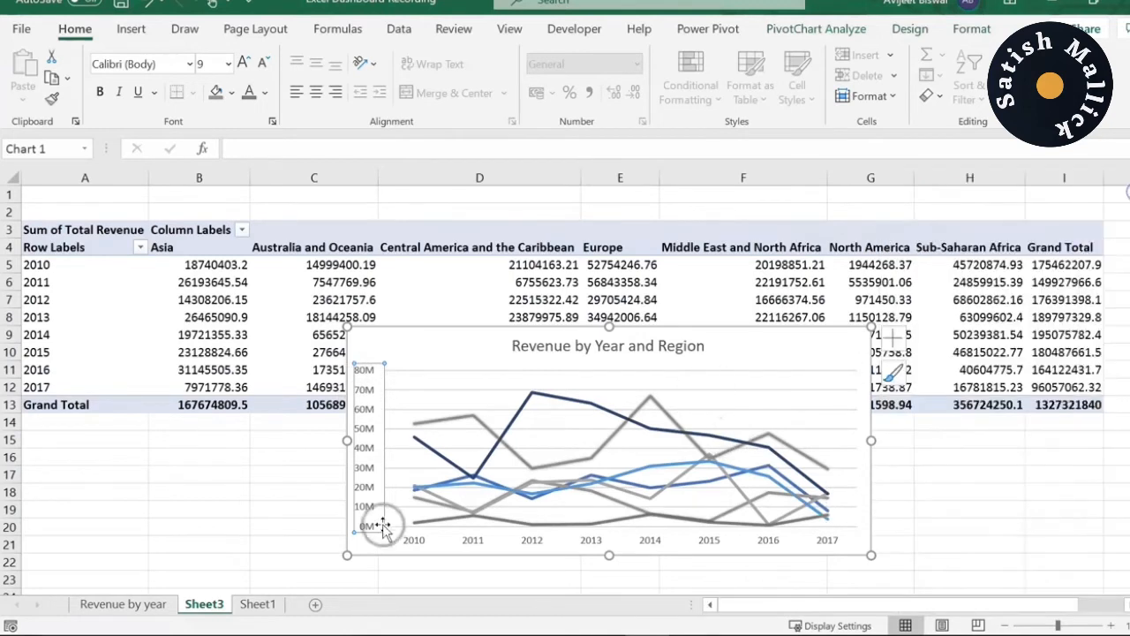
click(177, 532)
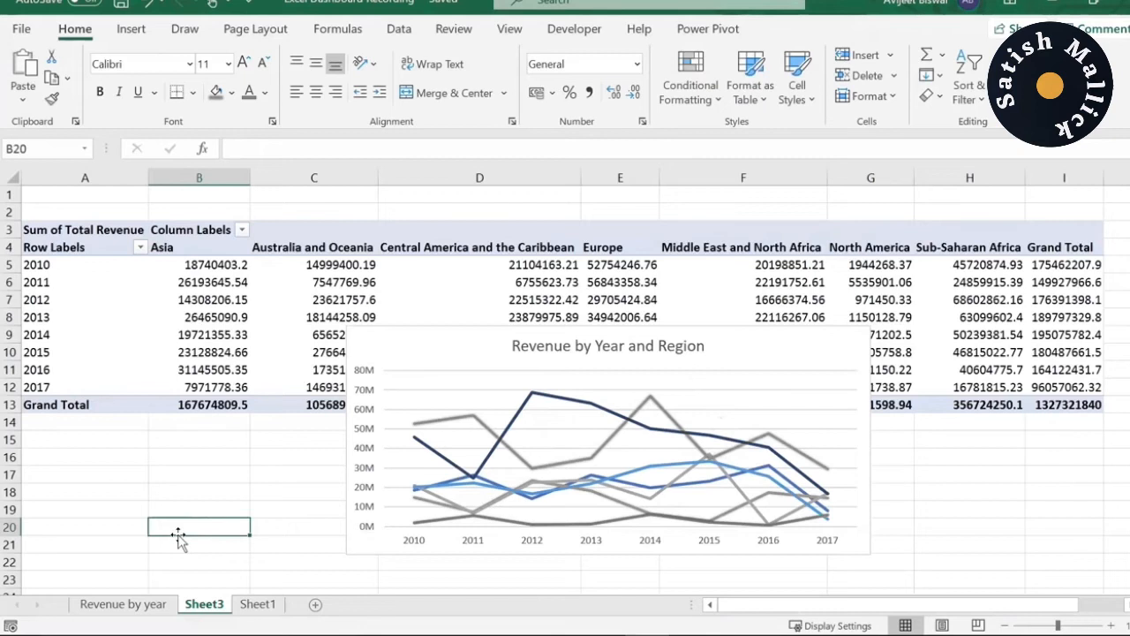
Move the line chart slightly up and towards column C, and set its title's font size to 12.
drag(448, 362, 409, 343)
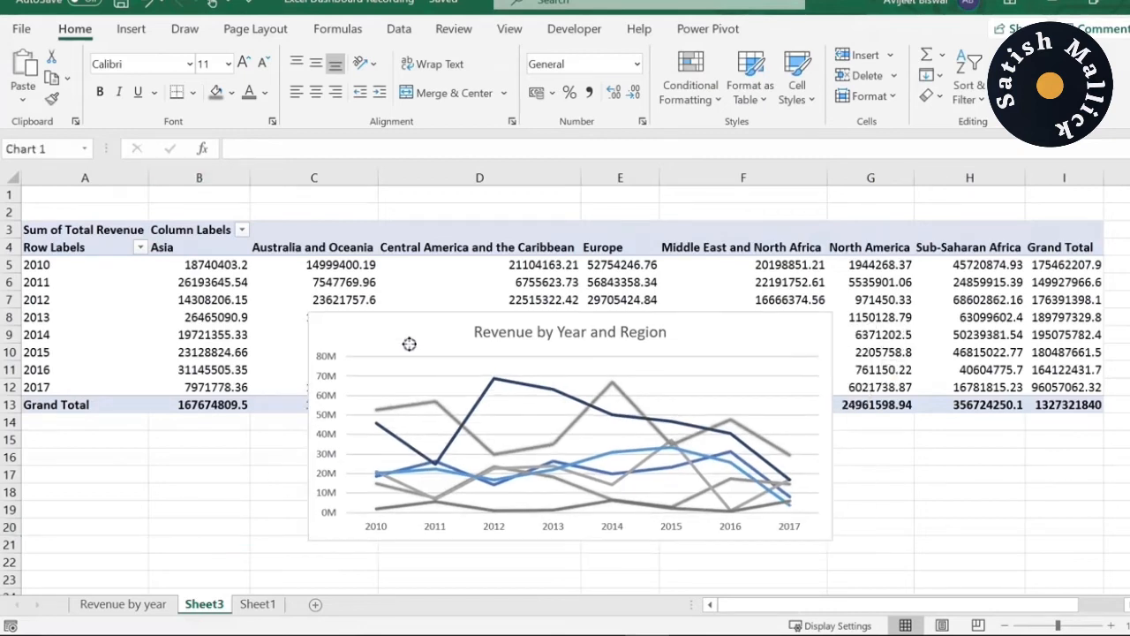
mouse_move(431, 465)
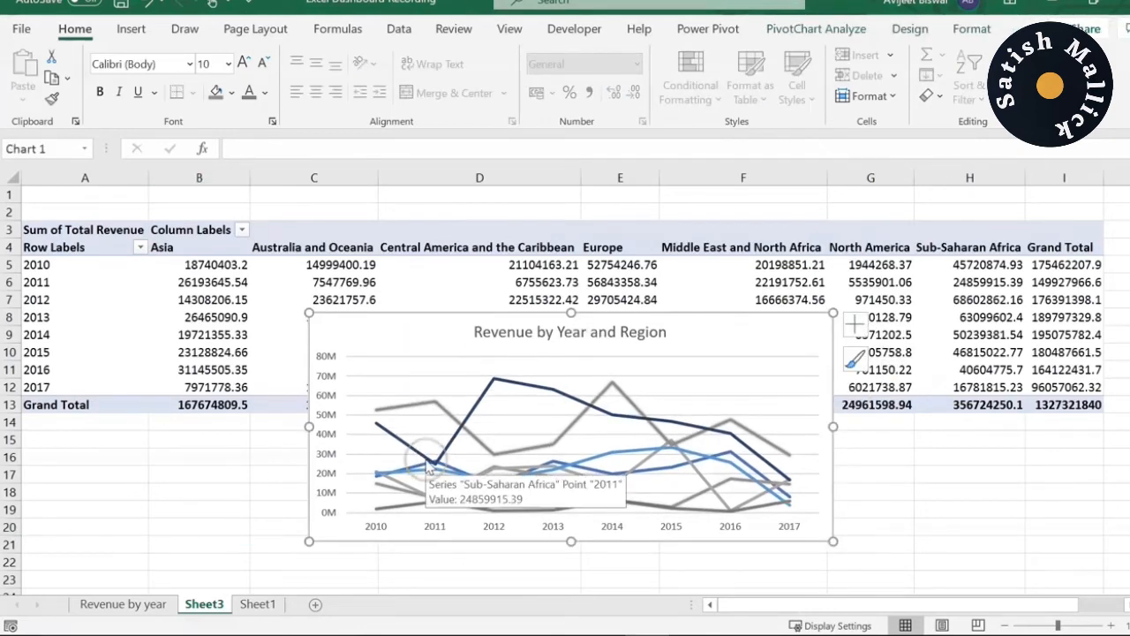
triple_click(497, 340)
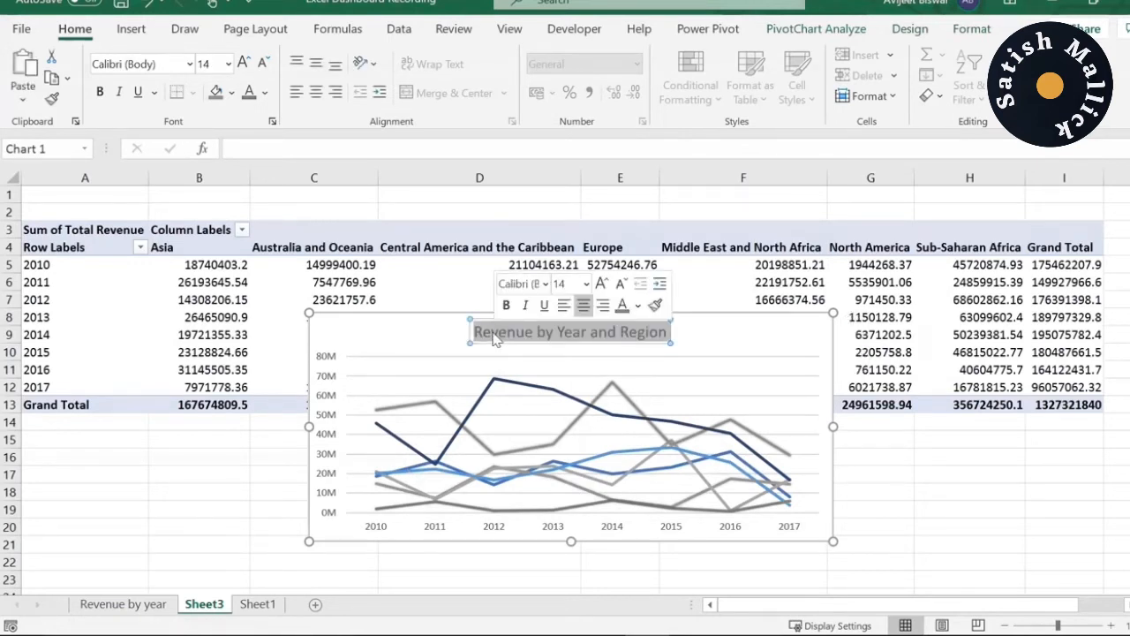
click(569, 418)
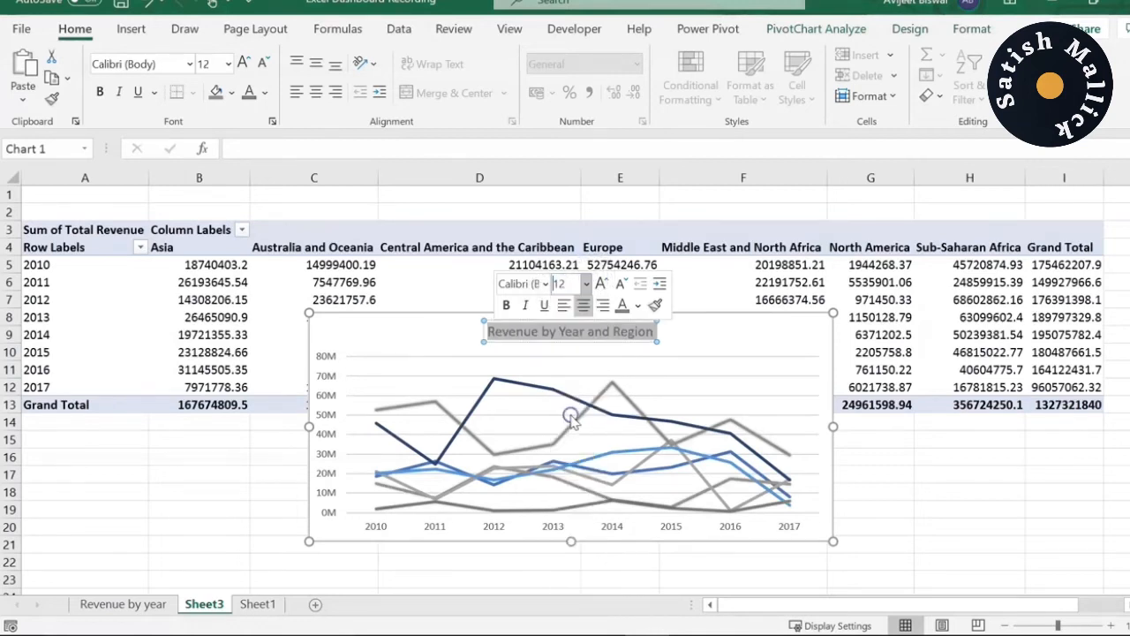
Try font size 16 on the line chart's title.
click(586, 284)
click(569, 464)
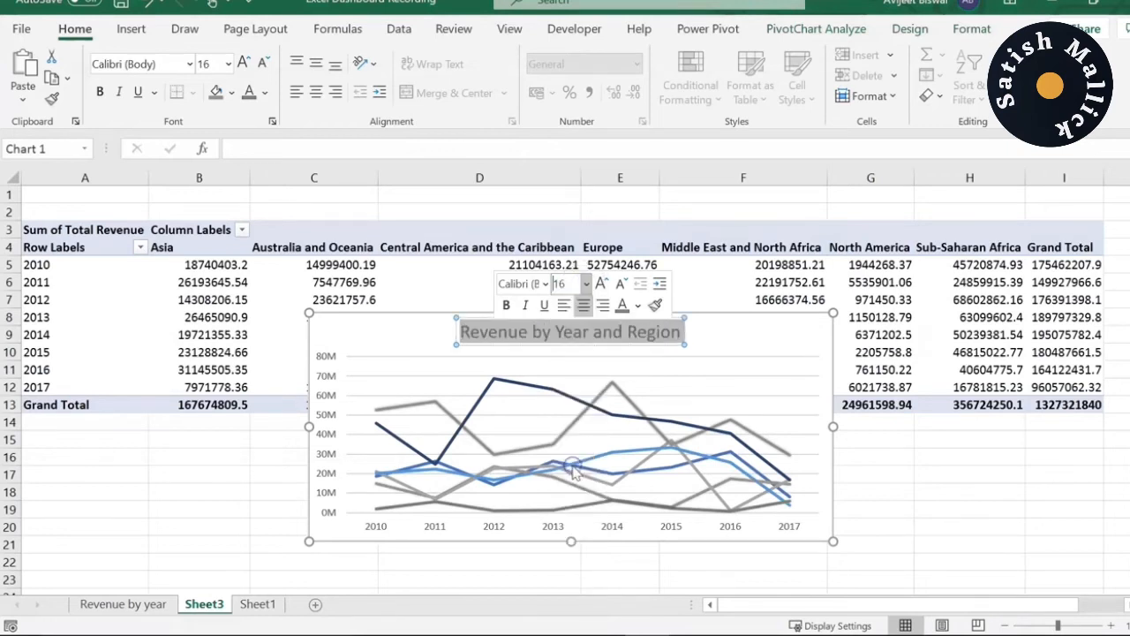
click(495, 533)
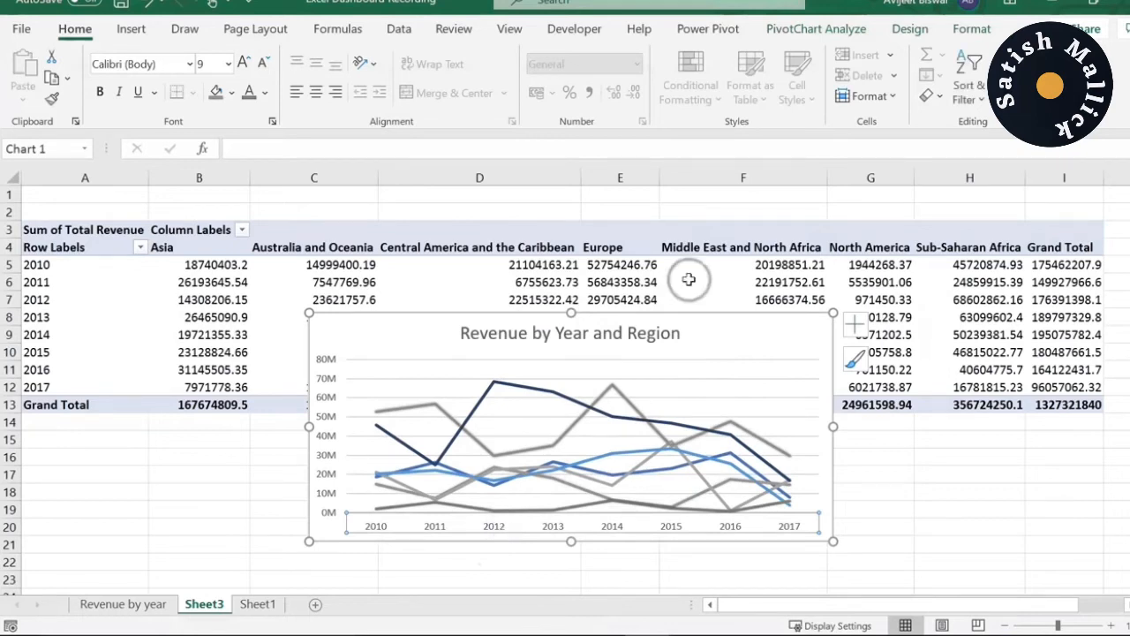
Move the "Revenue by Year and Region" title to the left end of the chart, above the plot area.
click(648, 330)
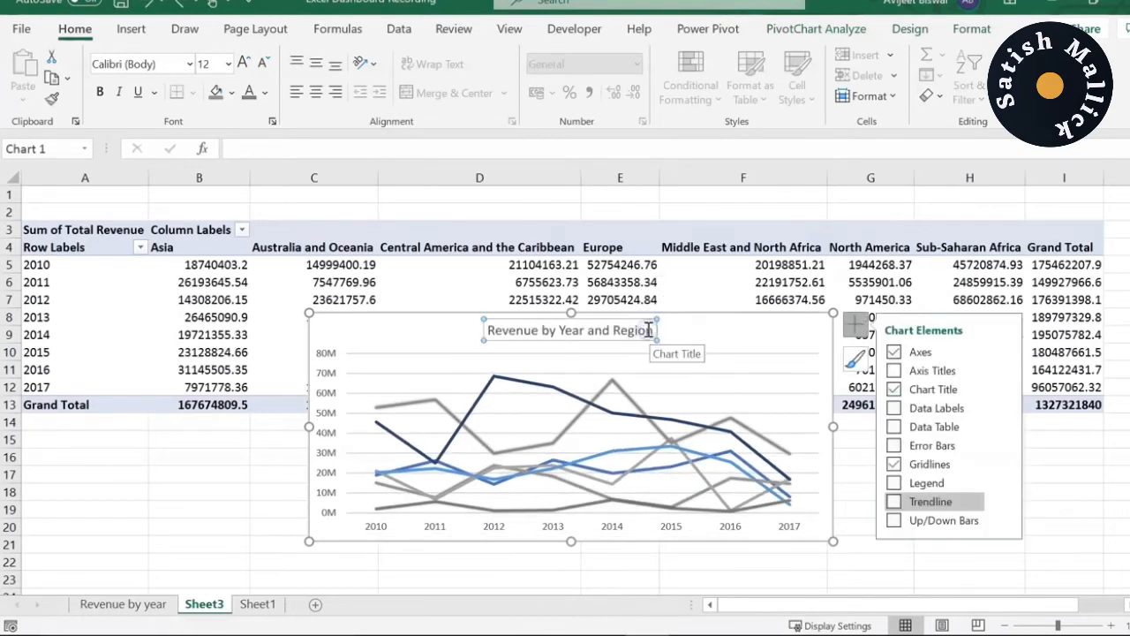
click(640, 320)
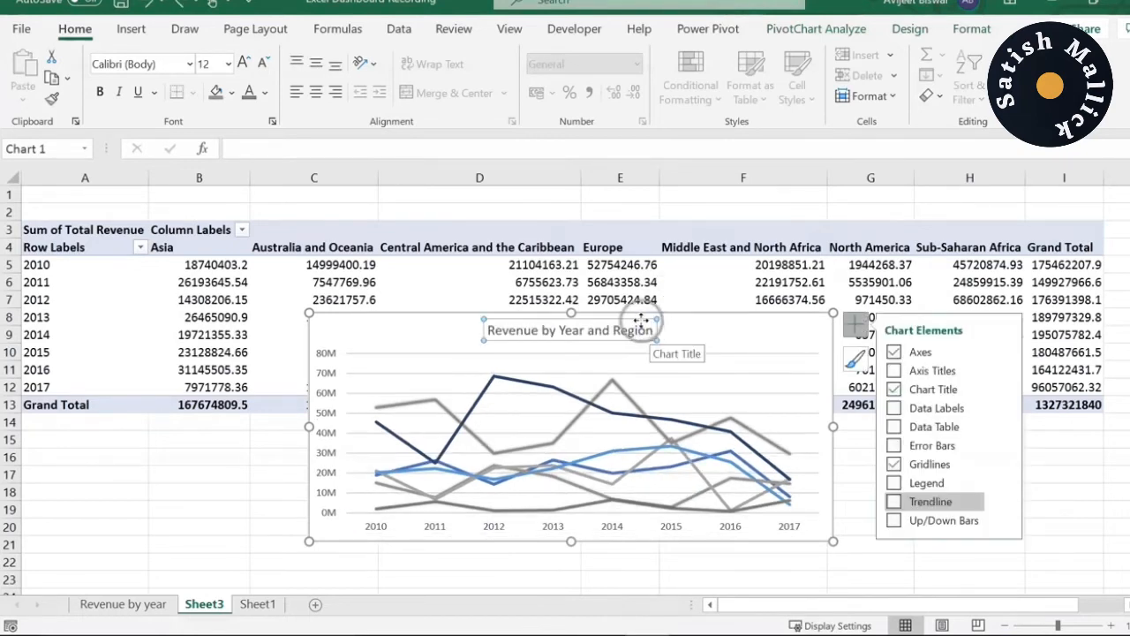
drag(640, 319, 551, 326)
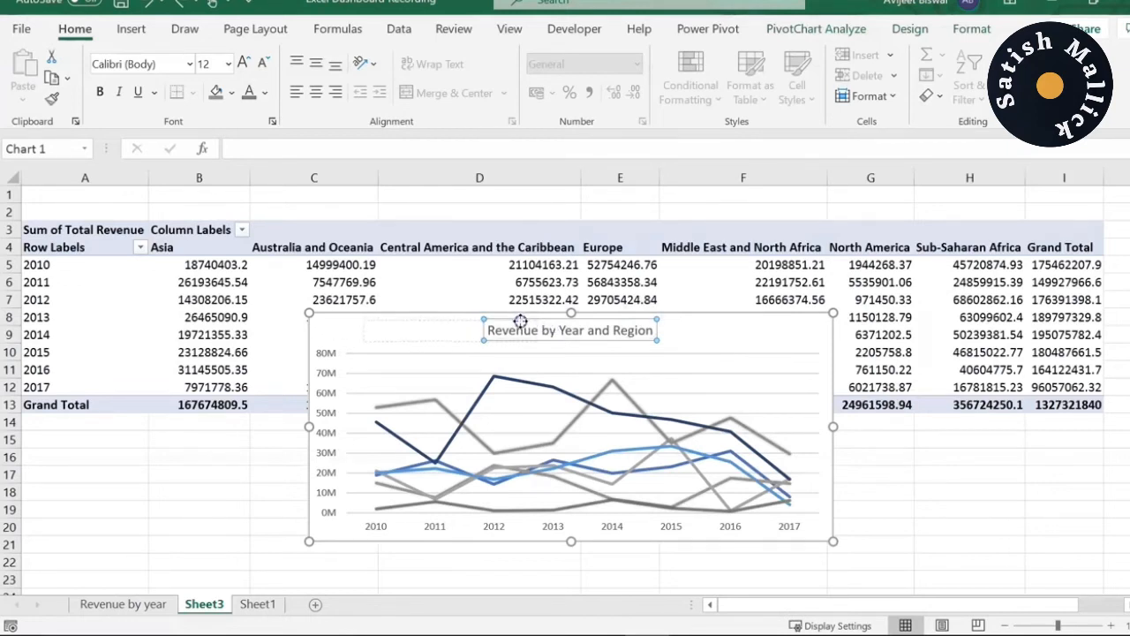
drag(521, 321, 521, 323)
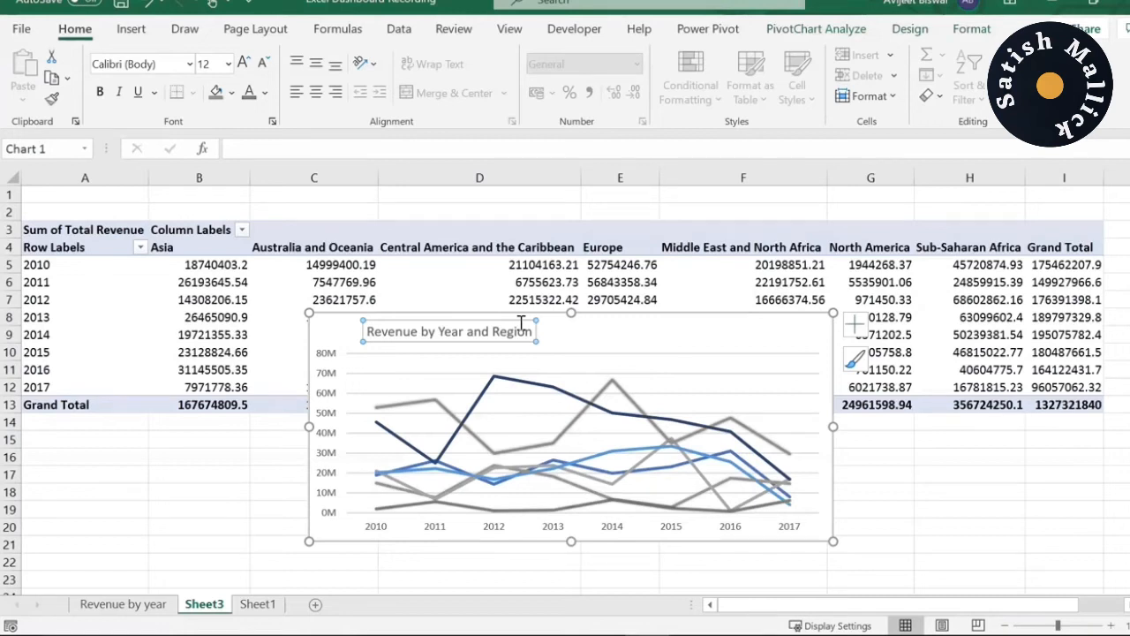
click(203, 527)
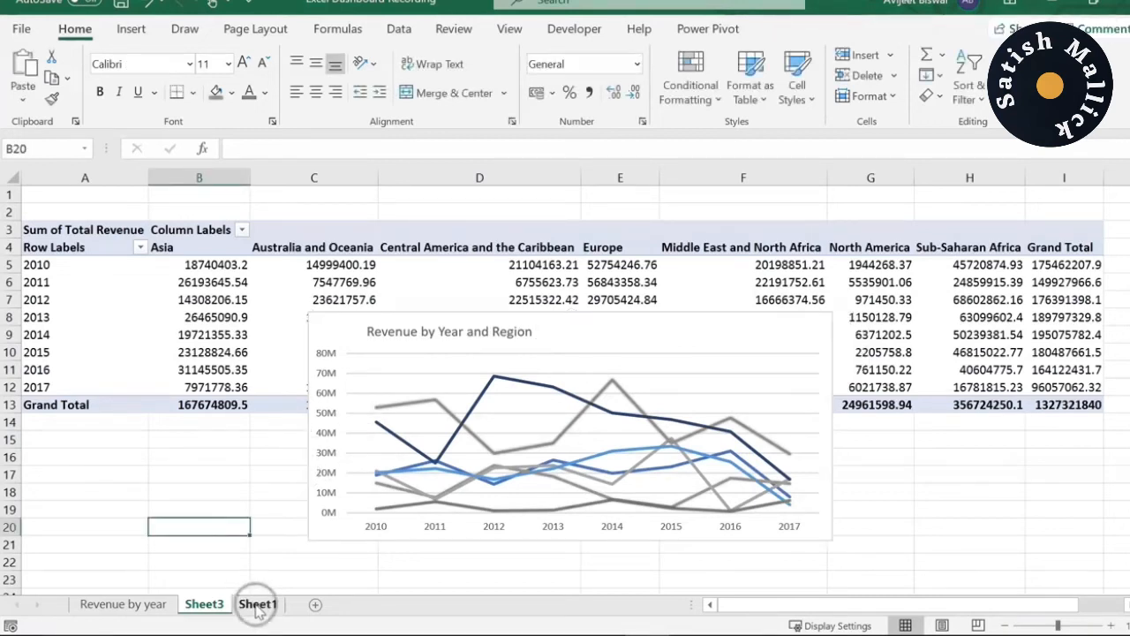
Create a PivotTable on a new worksheet from the Sheet1 data range A1:Q1001.
click(257, 606)
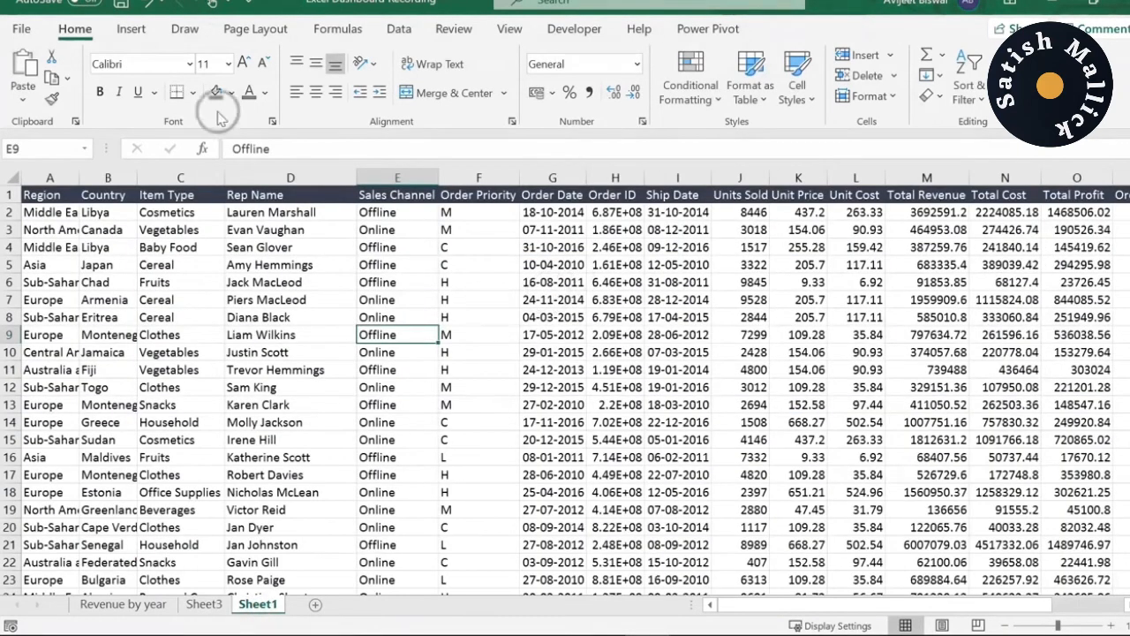
click(129, 30)
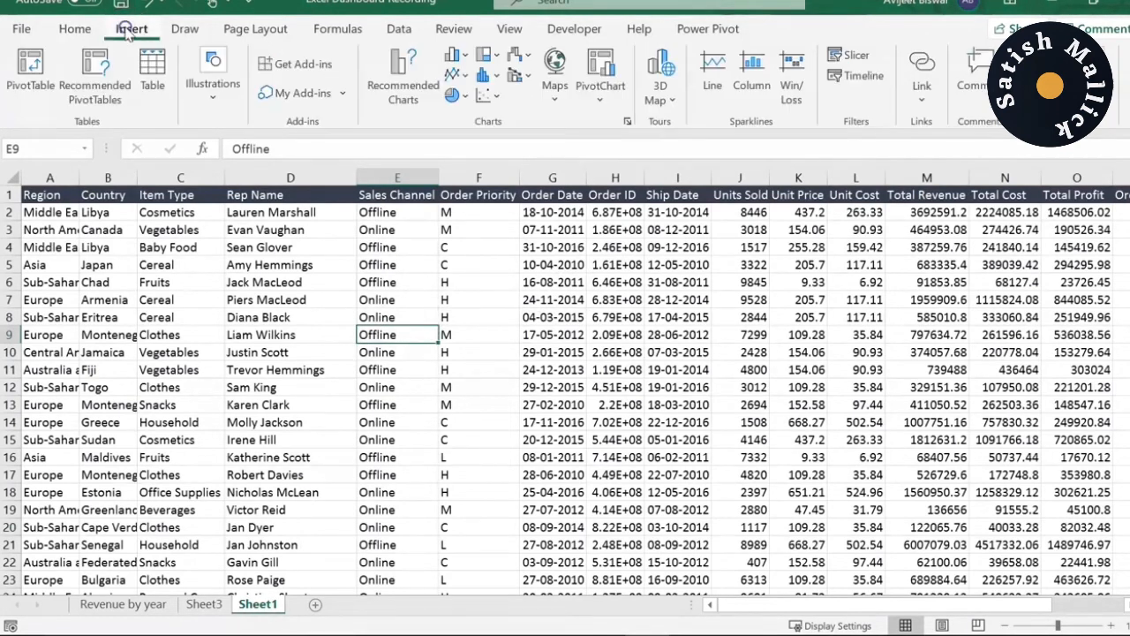
click(33, 66)
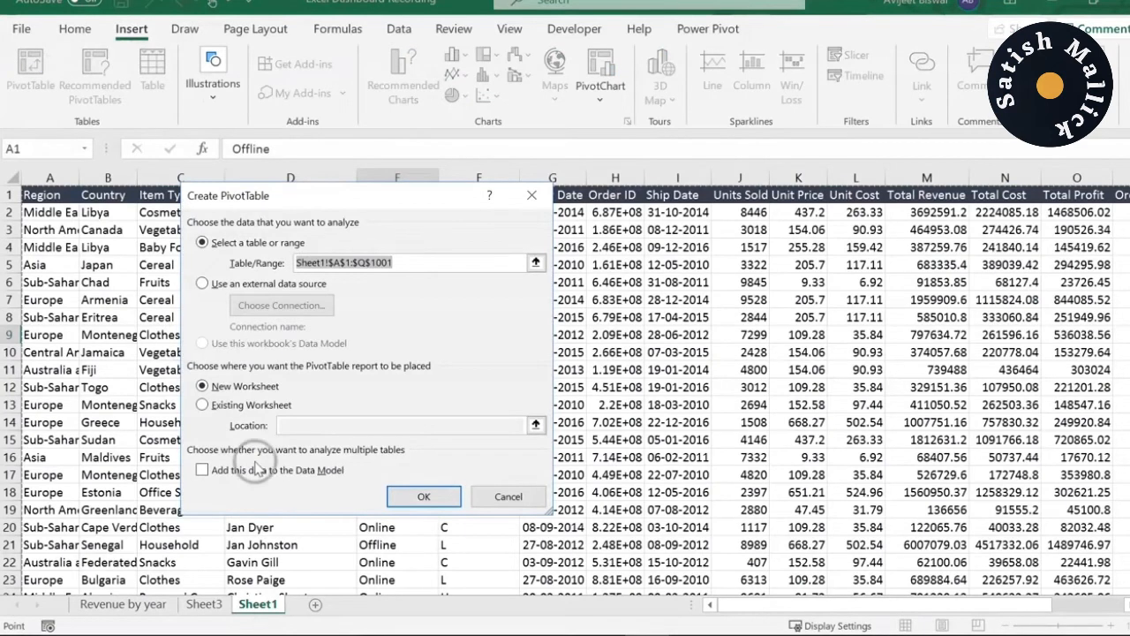
click(400, 497)
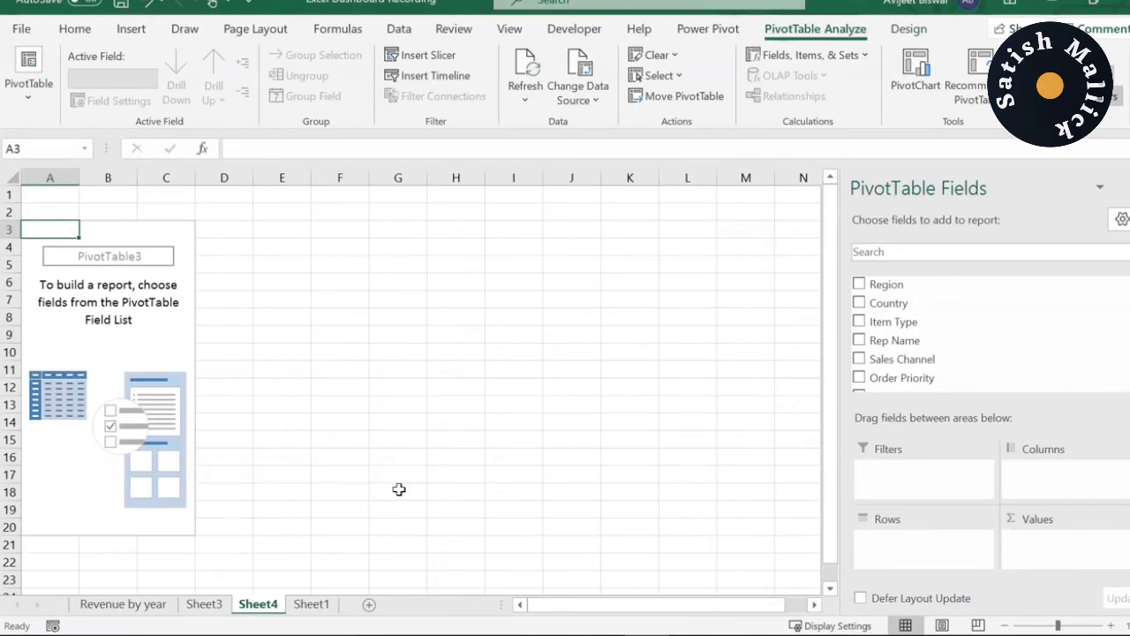
Build the new PivotTable with Region as rows and the sums of Total Revenue and Total Cost as values.
drag(1008, 287, 904, 542)
scroll(897, 334, down, 3)
drag(1129, 344, 1129, 341)
scroll(971, 335, down, 2)
drag(979, 316, 1053, 558)
drag(1123, 347, 1124, 353)
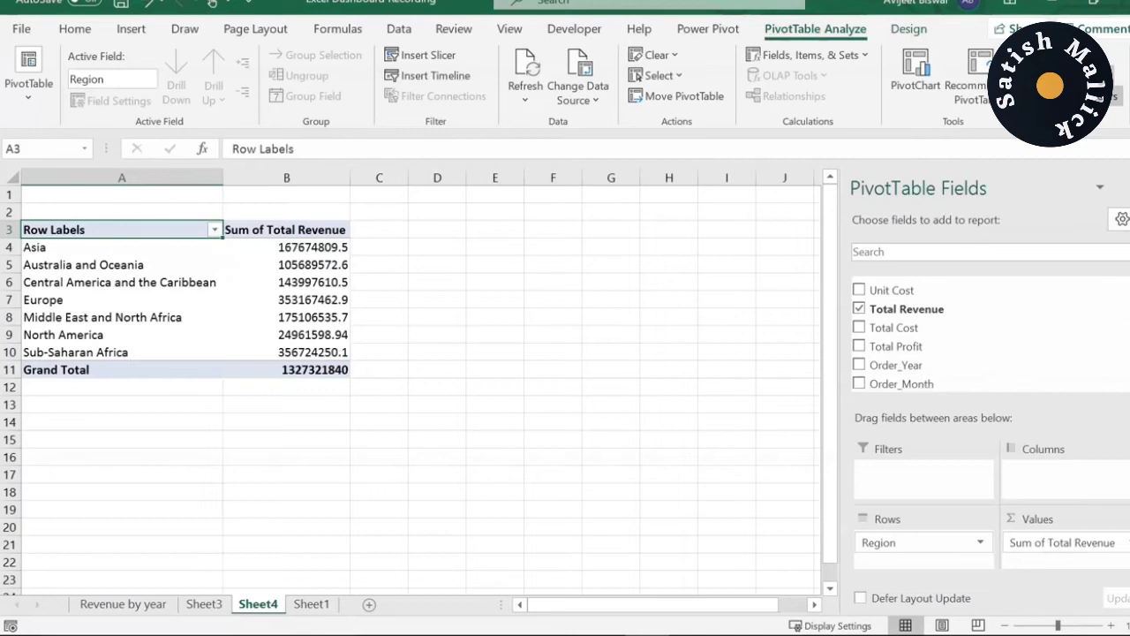
drag(1037, 332, 1060, 567)
click(259, 302)
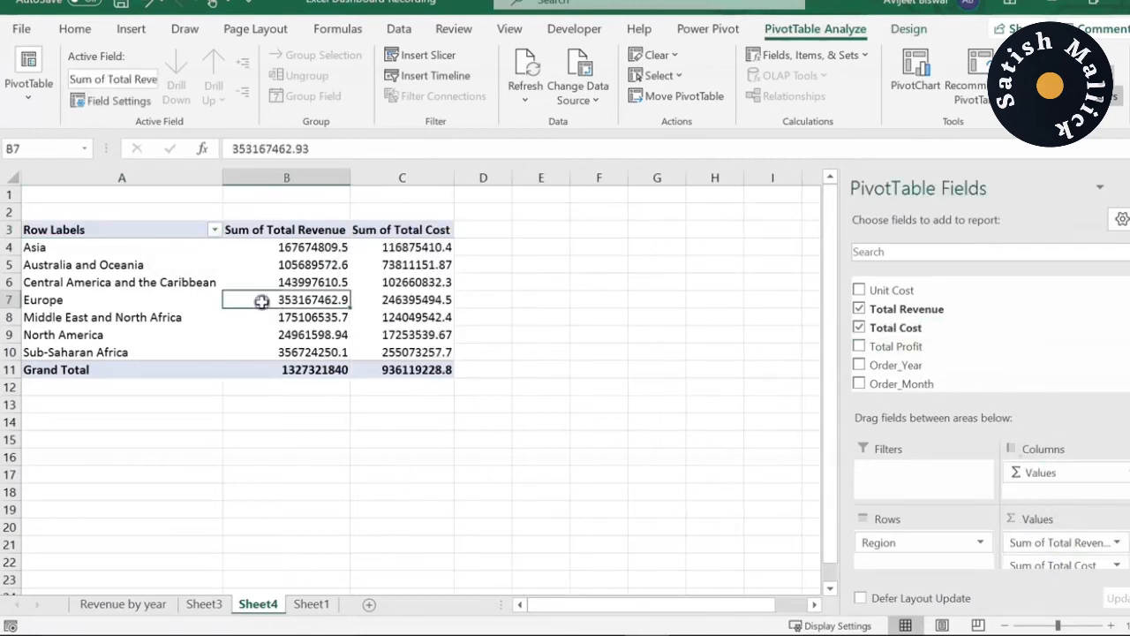
click(260, 279)
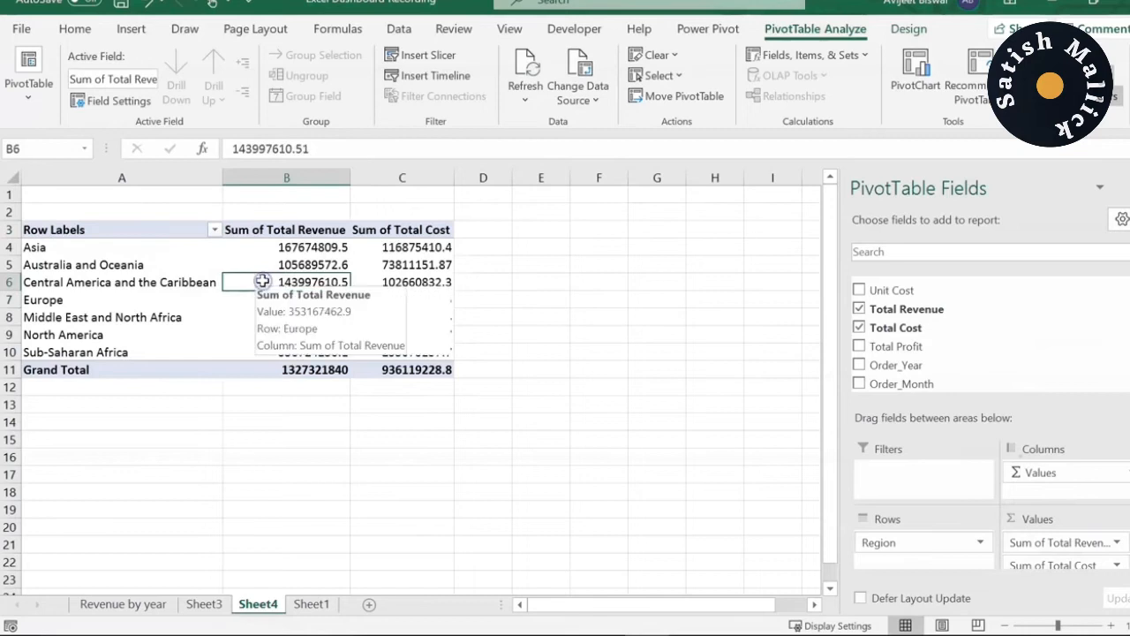
Insert a Clustered Column - Line combo chart from the region PivotTable, with total revenue as columns and total cost as a line.
click(177, 263)
click(1123, 186)
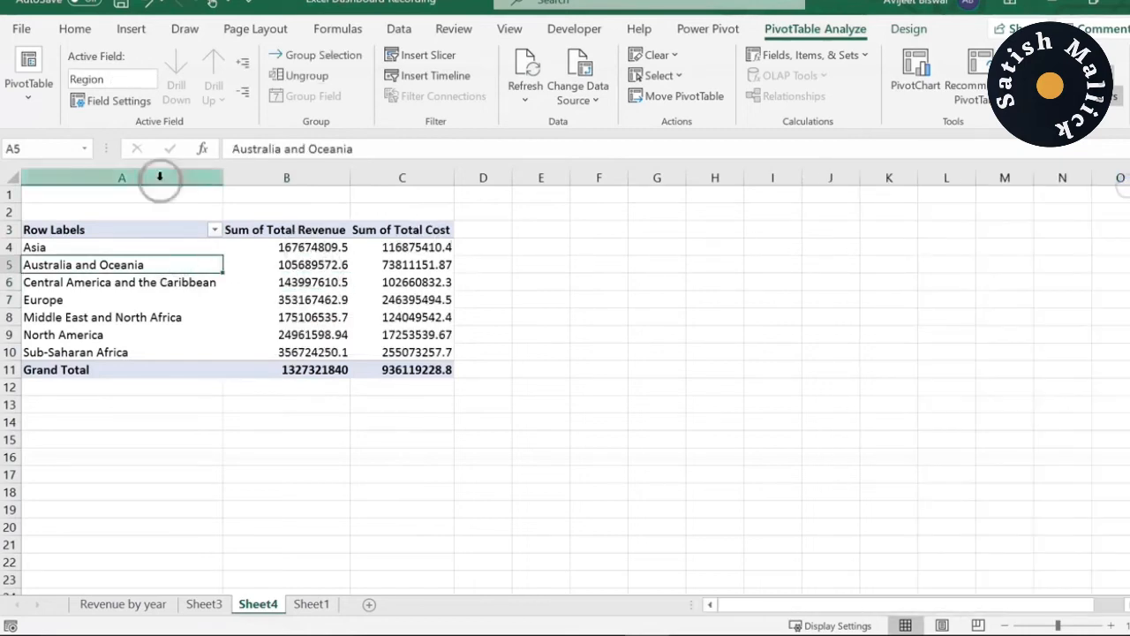
click(129, 28)
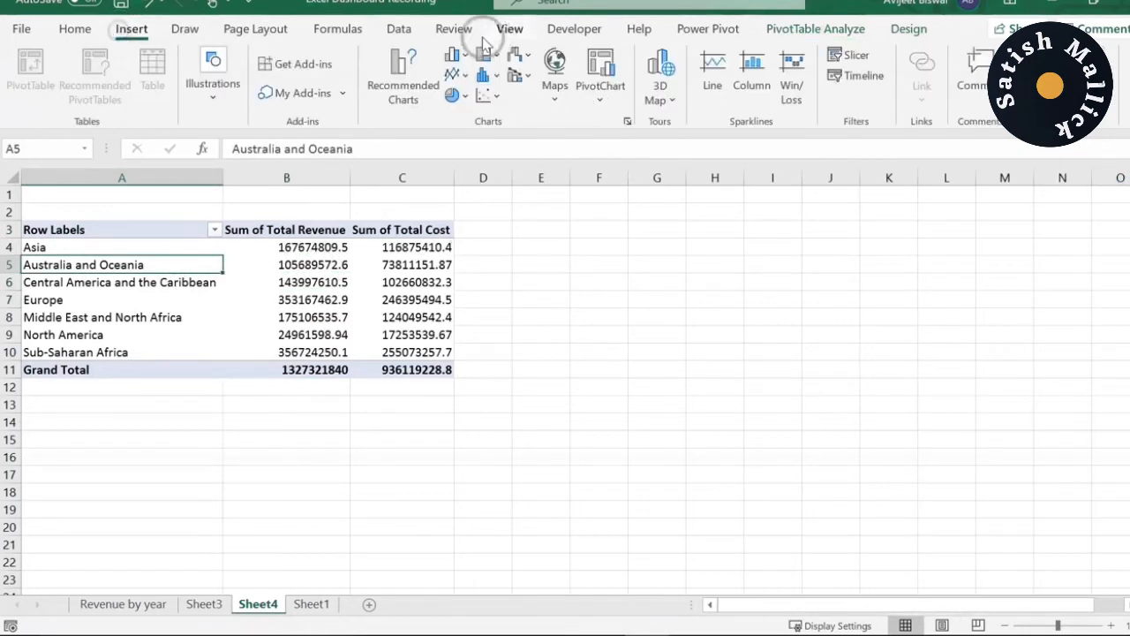
click(407, 85)
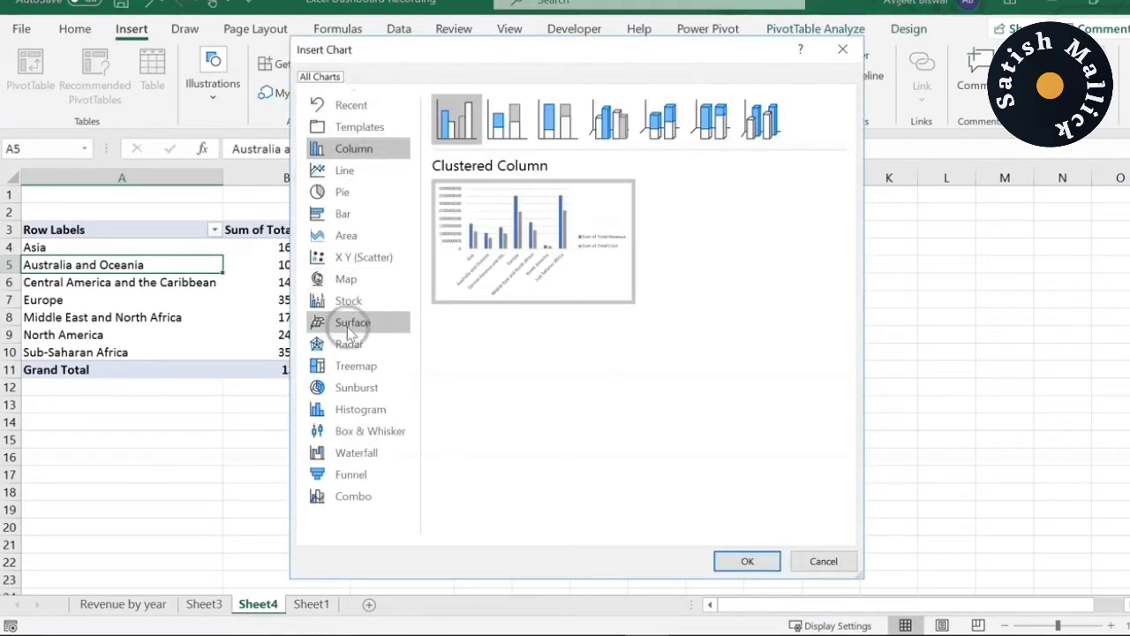
click(370, 499)
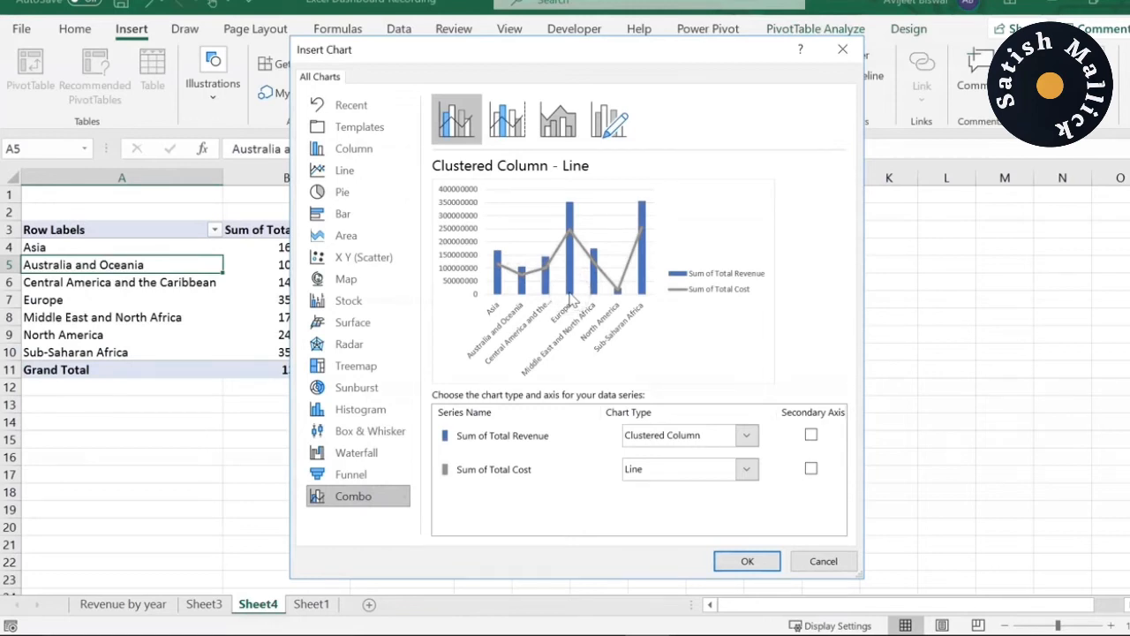
click(747, 561)
Place the combo chart beside the PivotTable and enlarge it to span about columns D to M and rows 3 to 18.
drag(649, 281, 765, 239)
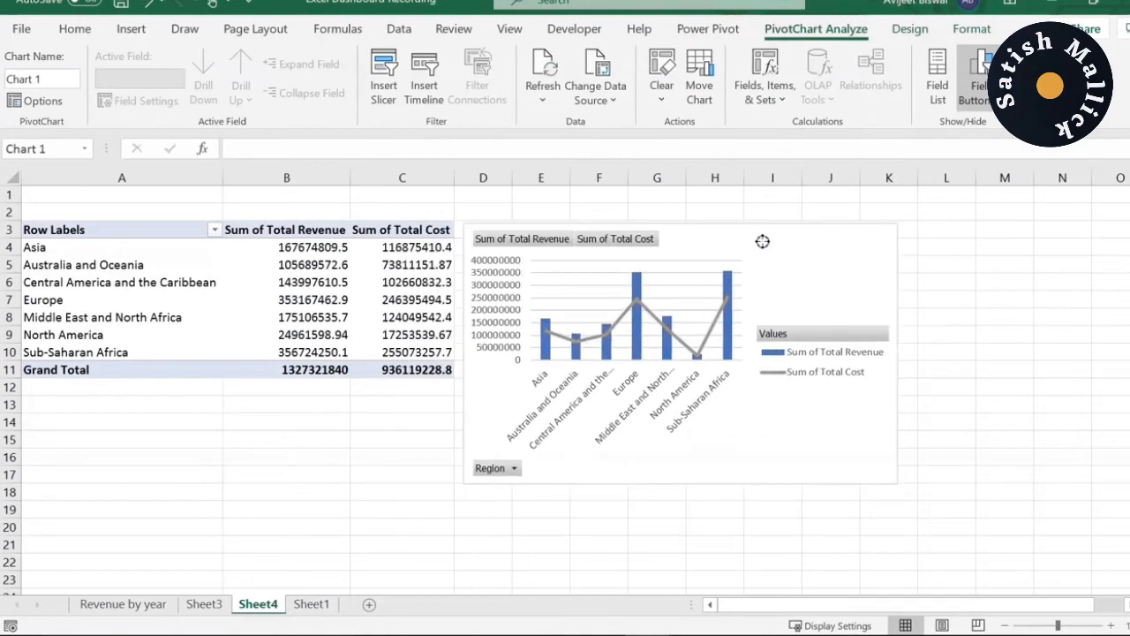
drag(912, 479, 1025, 504)
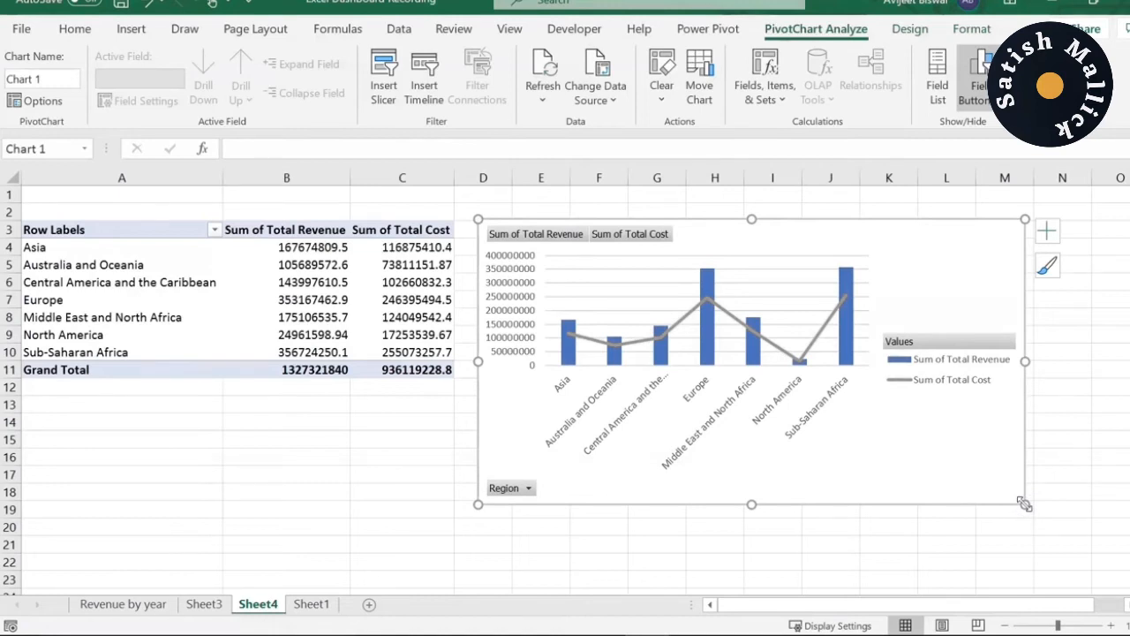
click(848, 271)
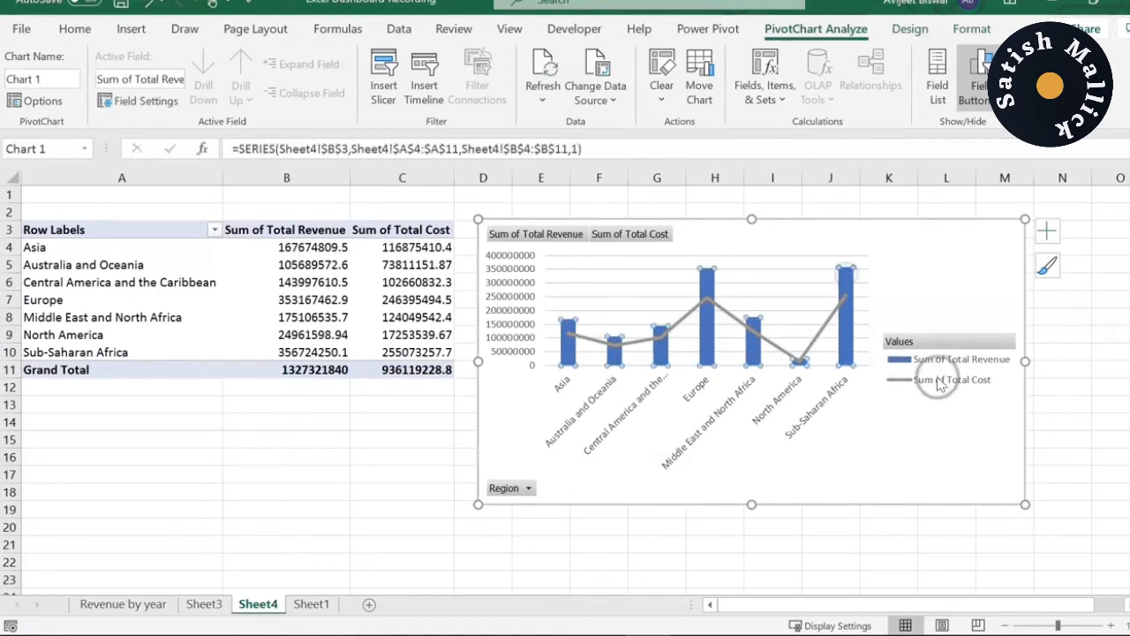
click(296, 229)
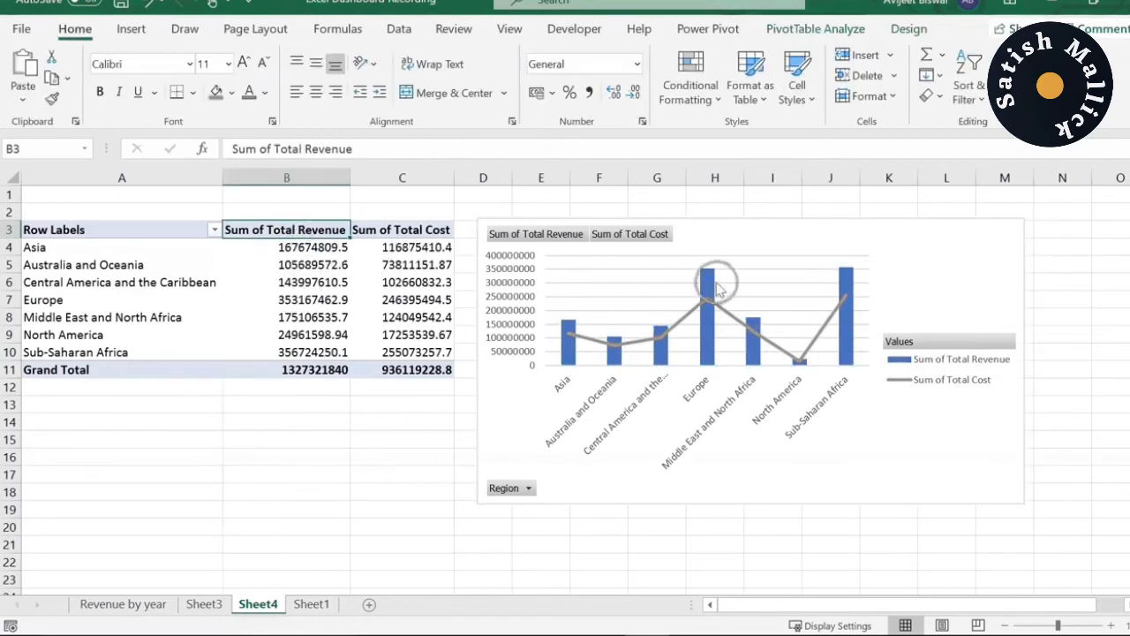
click(570, 335)
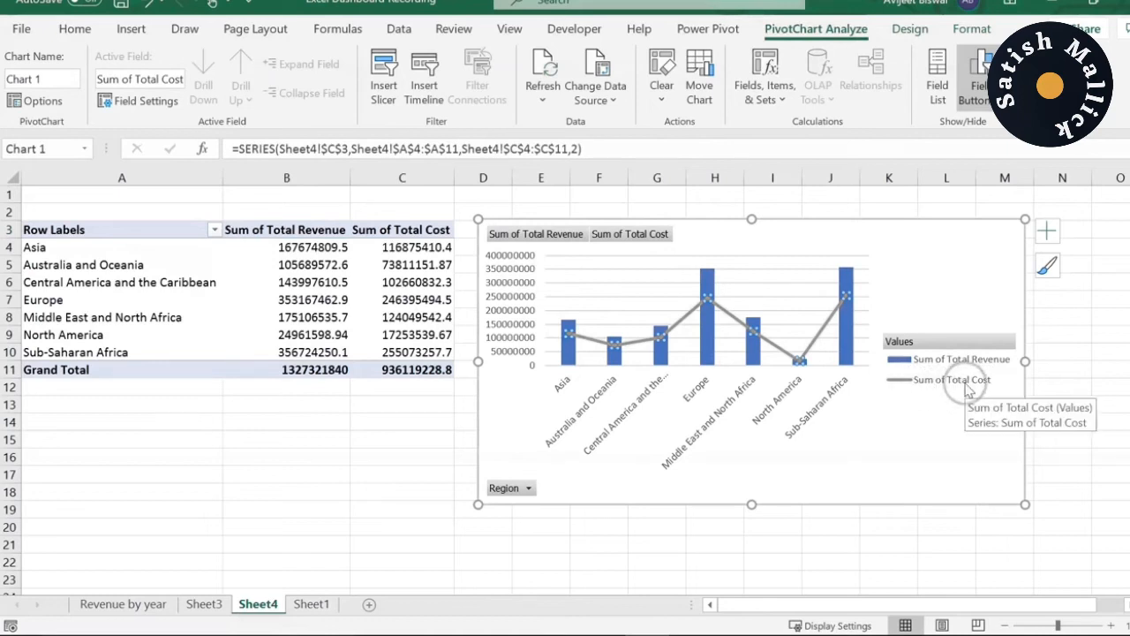
click(570, 334)
click(895, 241)
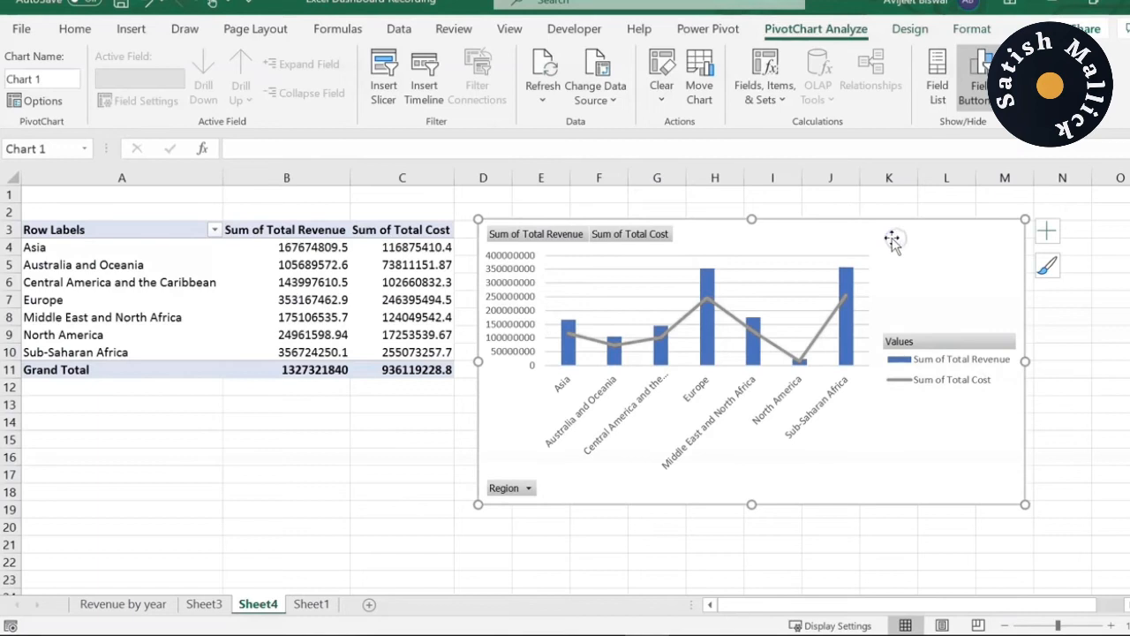
Hide all field buttons on the combo chart and delete its legend.
right_click(511, 237)
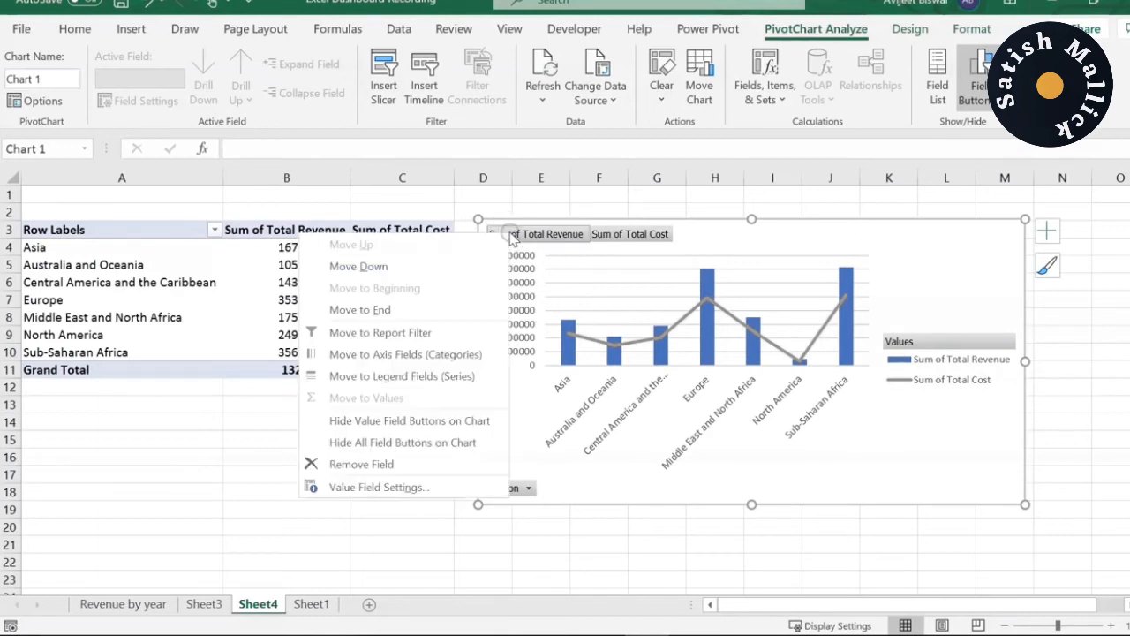
click(376, 444)
click(971, 353)
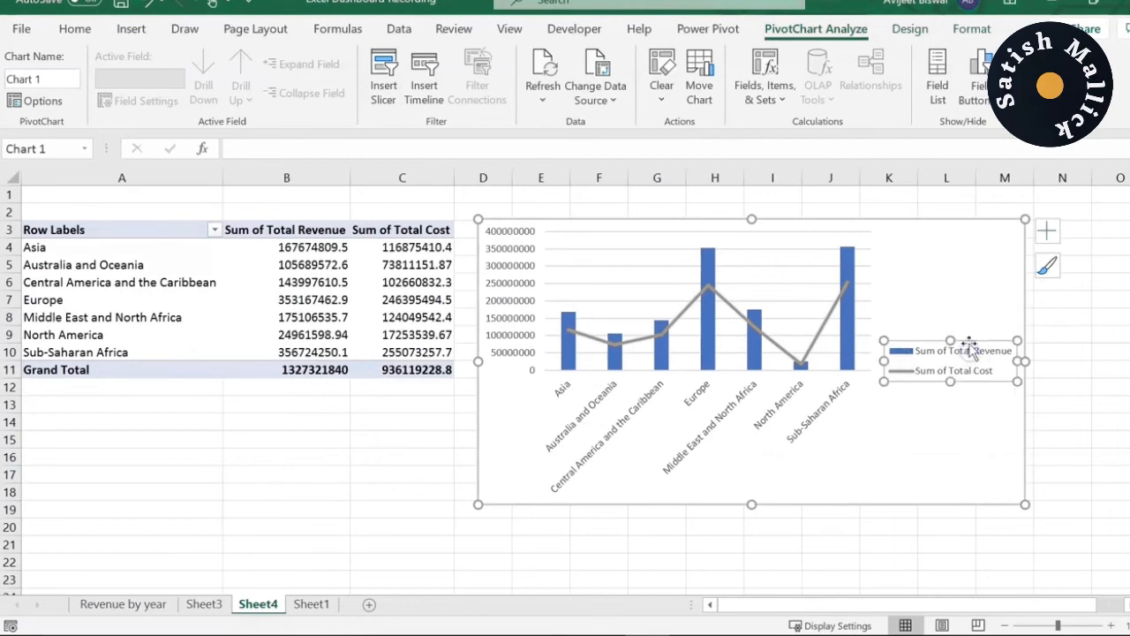
key(Delete)
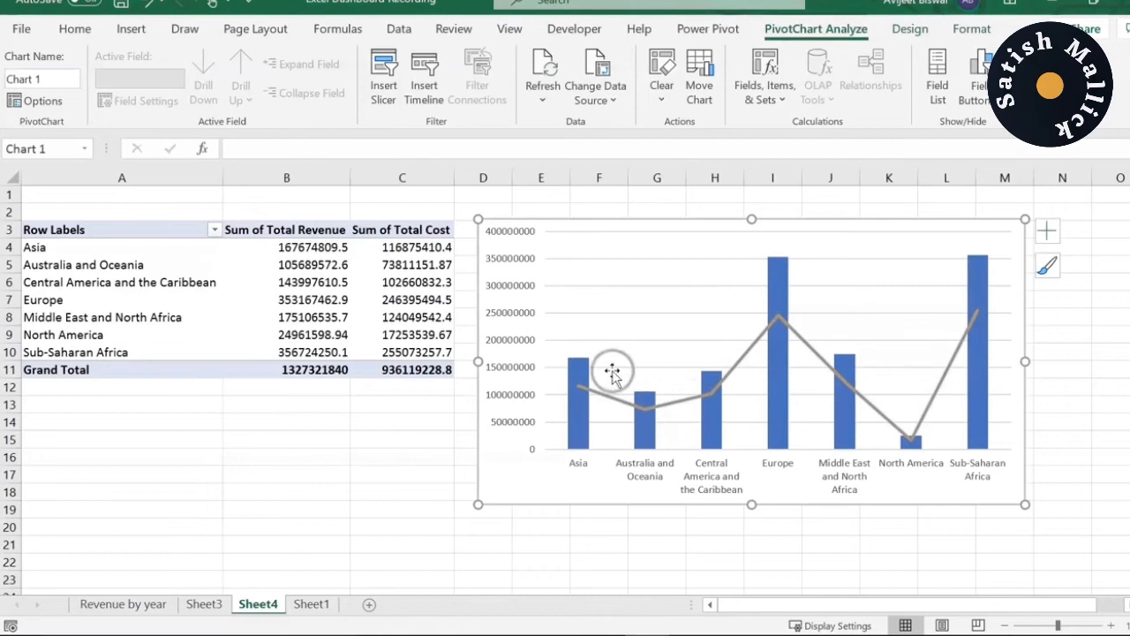
Add data labels to the Sum of Total Revenue columns of the combo chart.
click(583, 371)
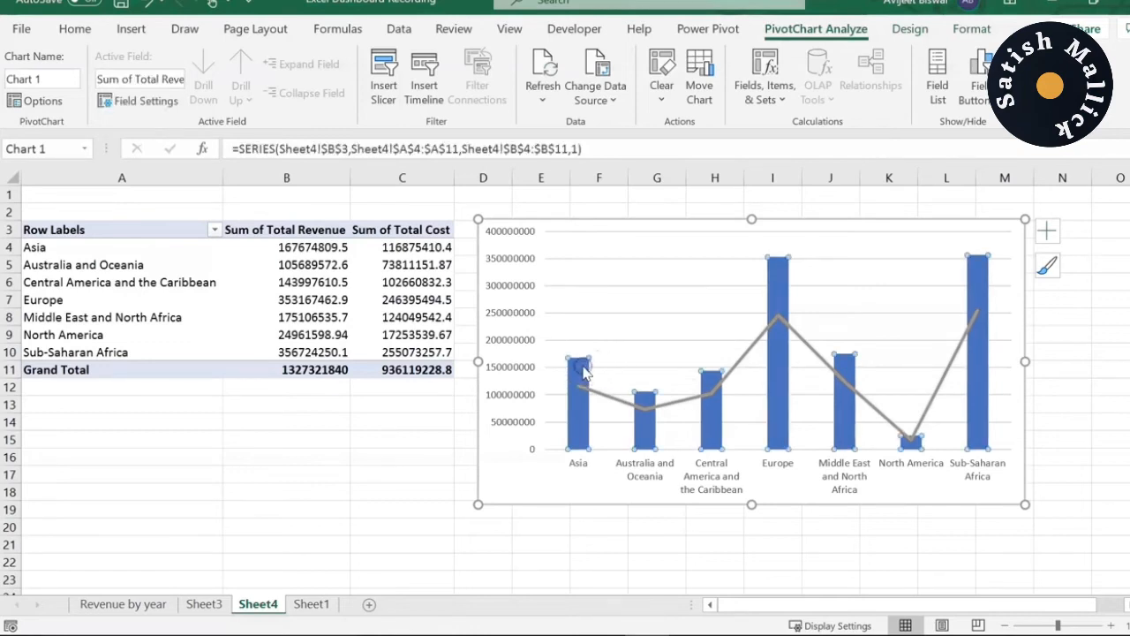
click(1046, 231)
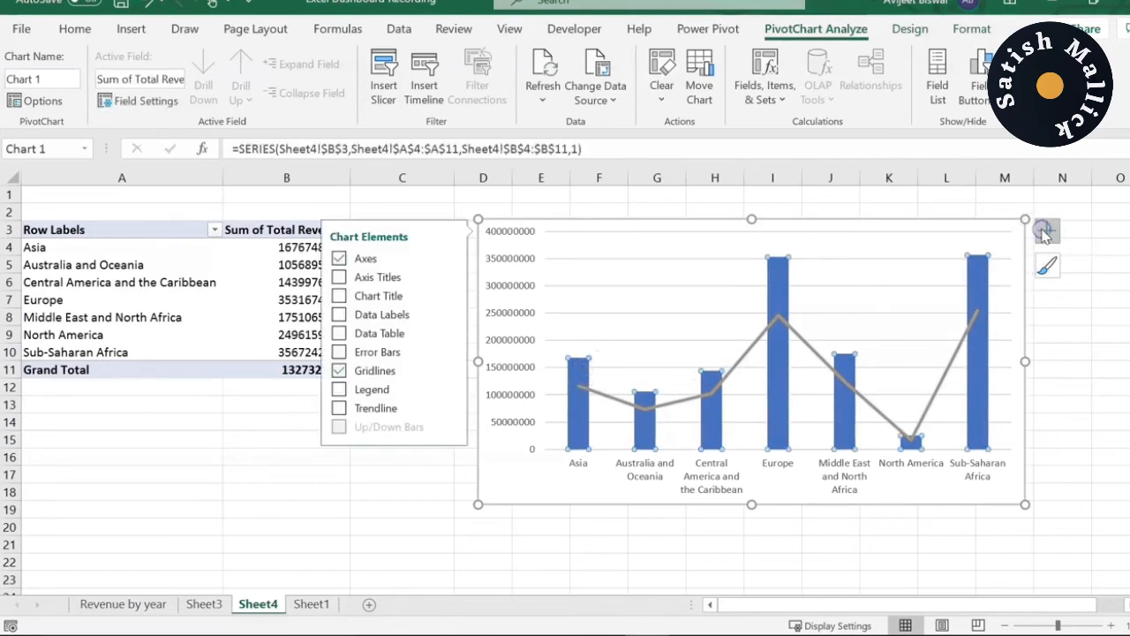
click(338, 315)
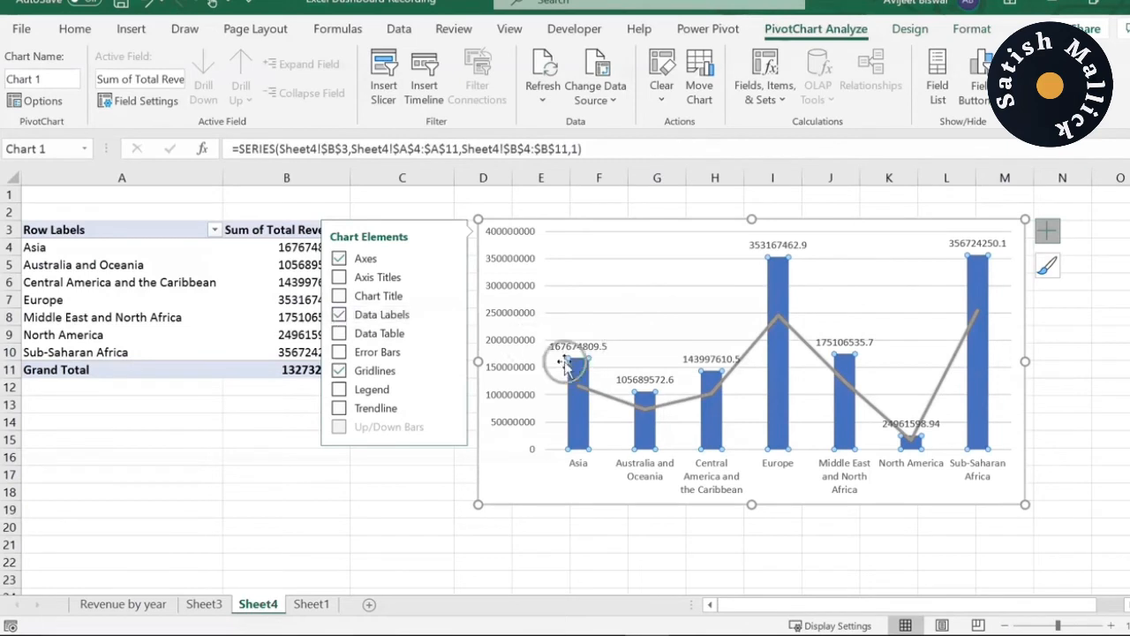
click(585, 369)
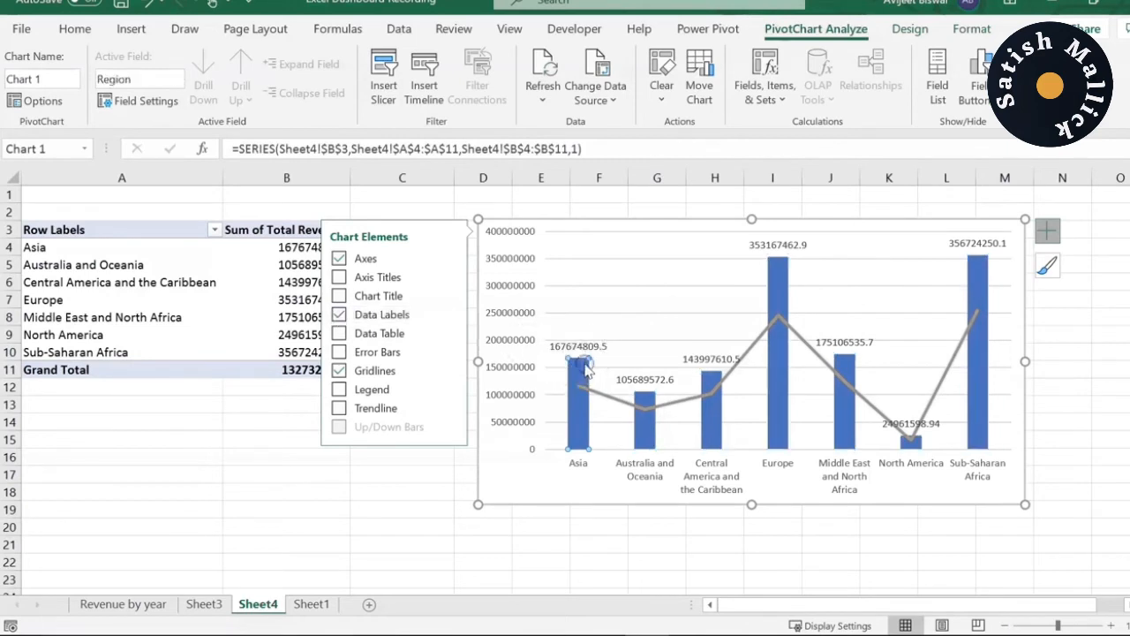
click(649, 382)
click(650, 401)
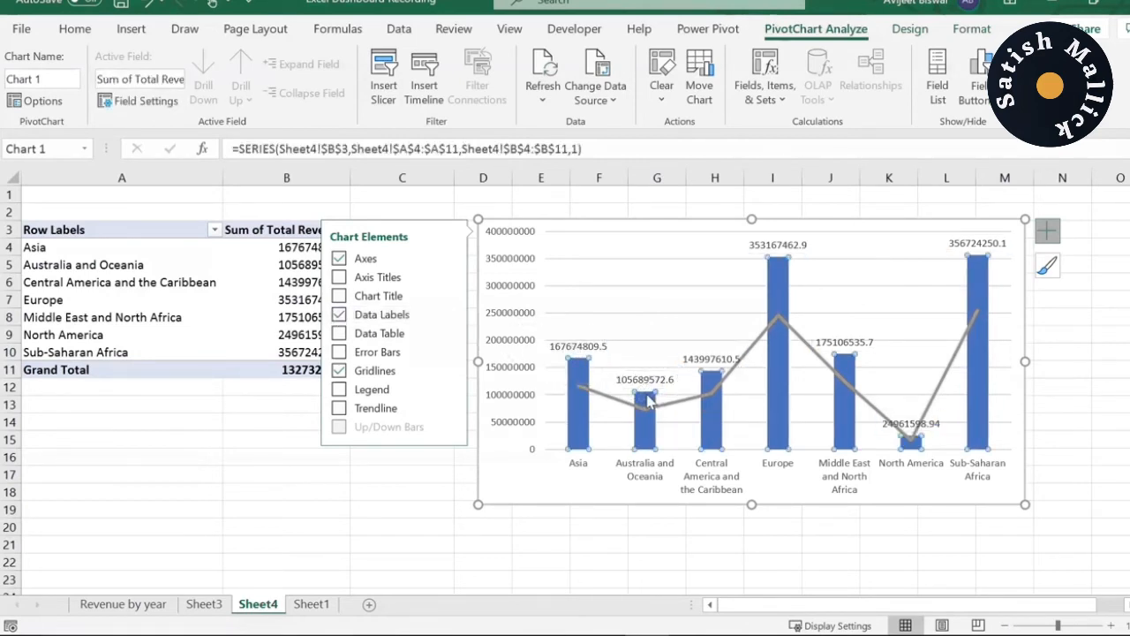
click(777, 282)
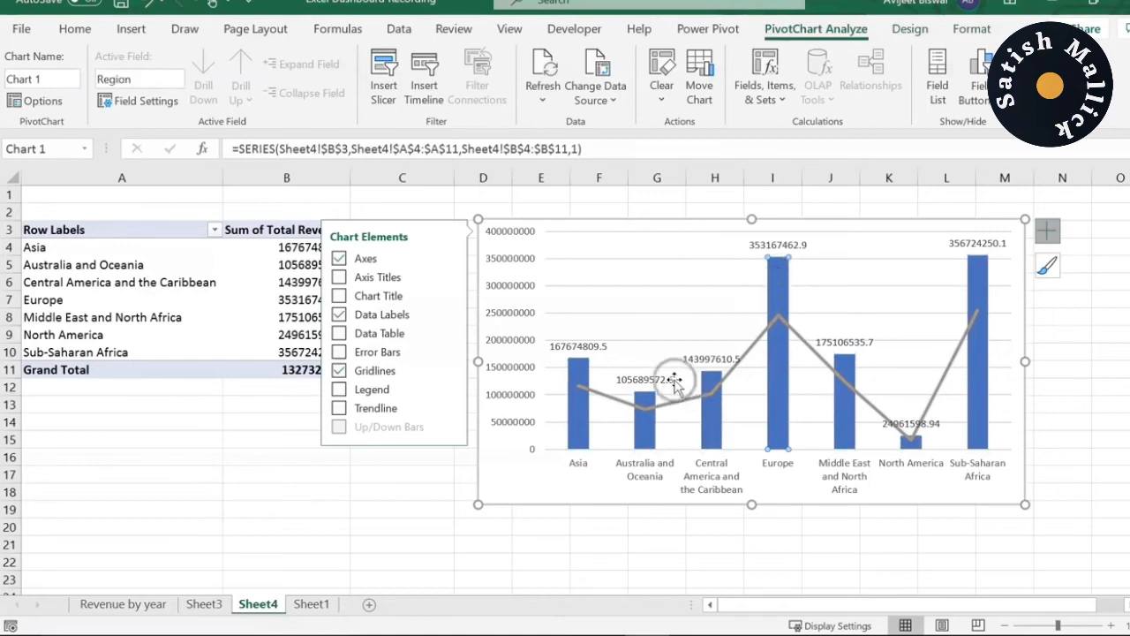
Format the revenue data labels in millions with the custom number format [>999999]#,,"M";#,"0M".
click(588, 346)
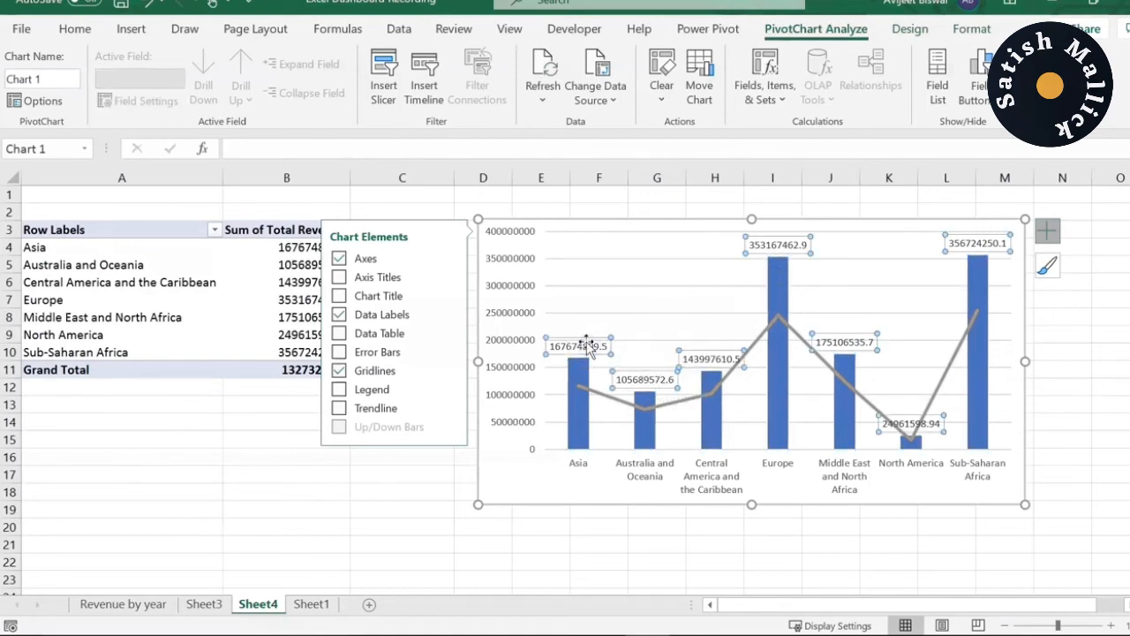
click(447, 314)
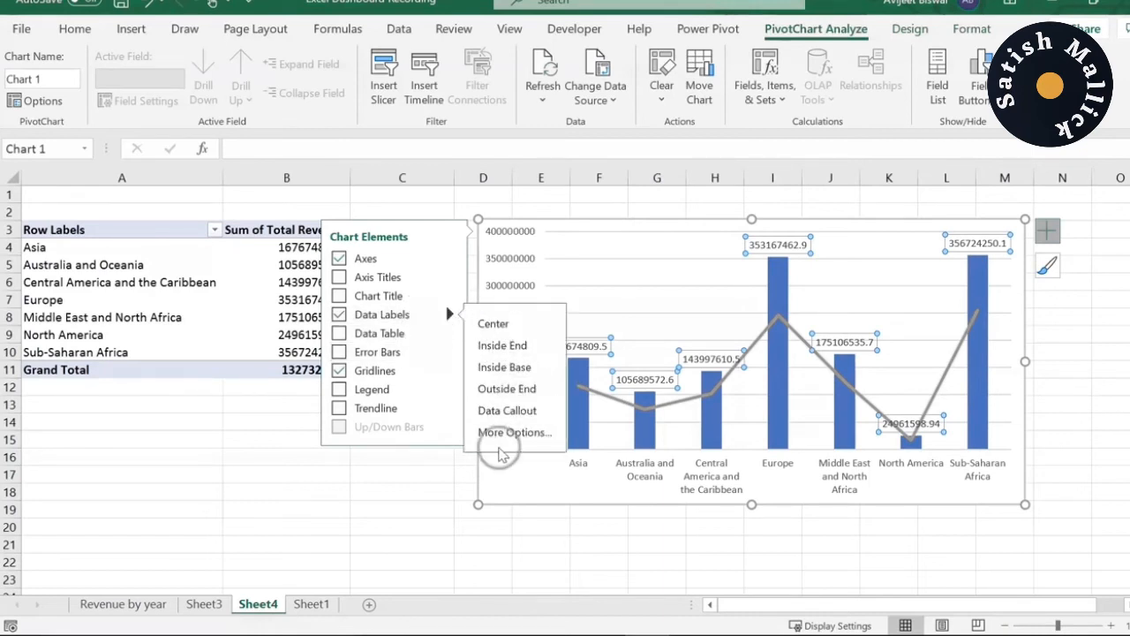
click(508, 432)
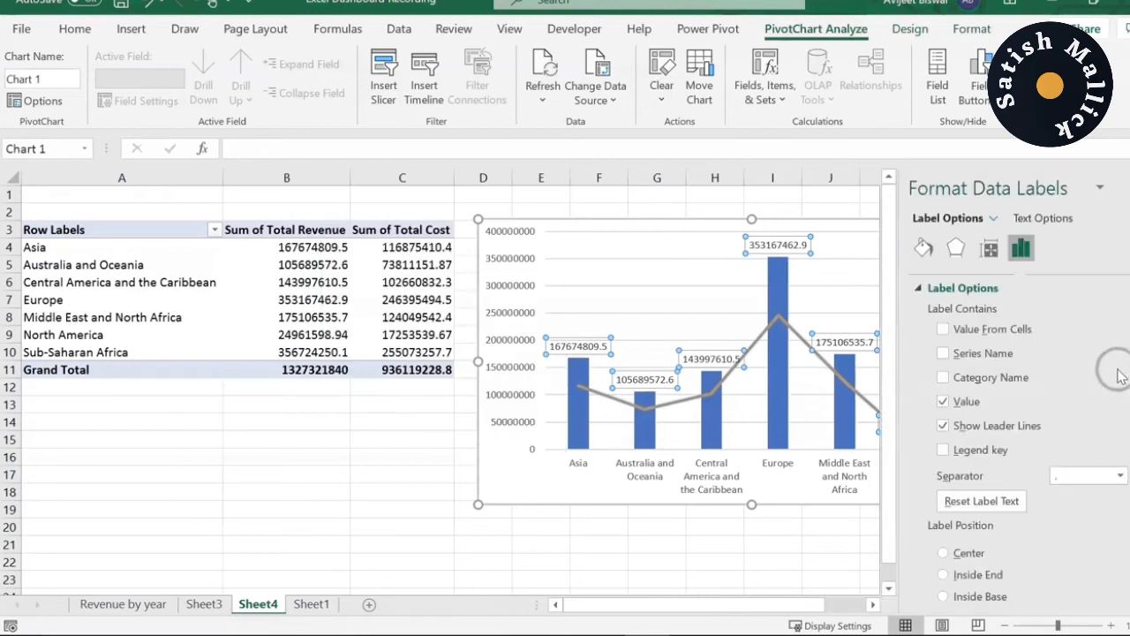
scroll(1123, 369, down, 2)
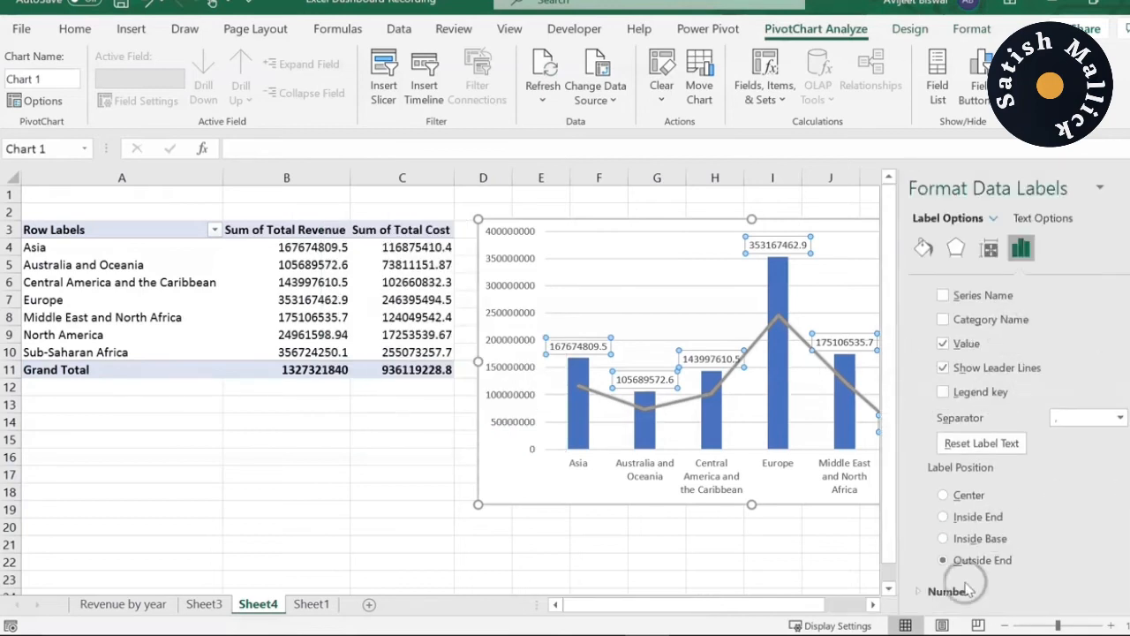
click(958, 593)
scroll(1122, 529, down, 3)
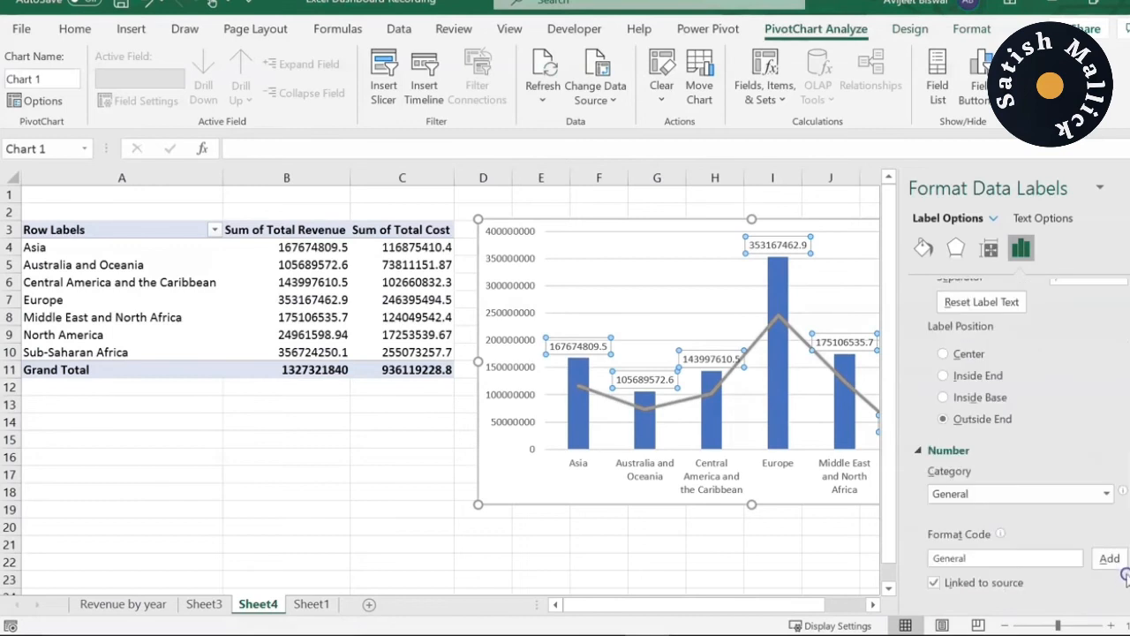
click(1106, 493)
click(1024, 471)
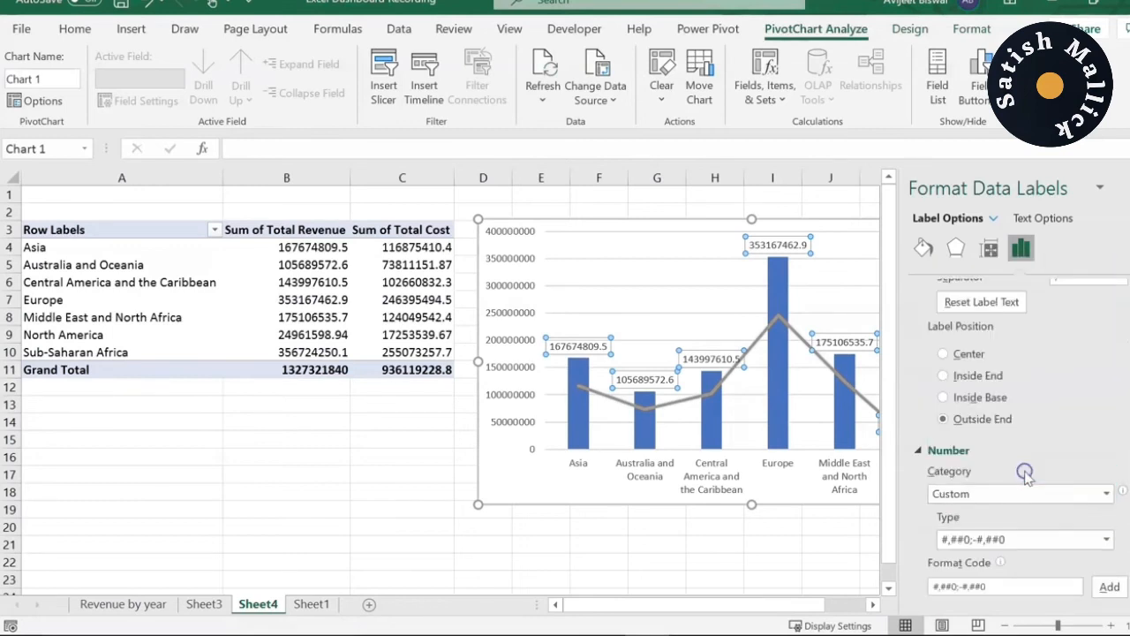
scroll(1122, 503, down, 1)
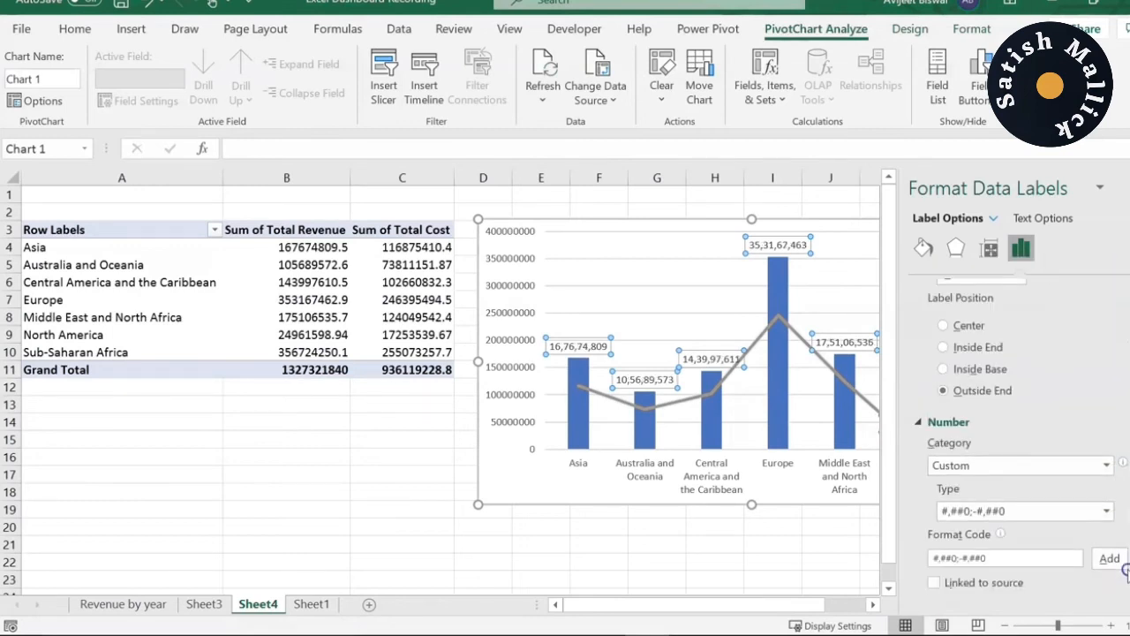
click(1107, 512)
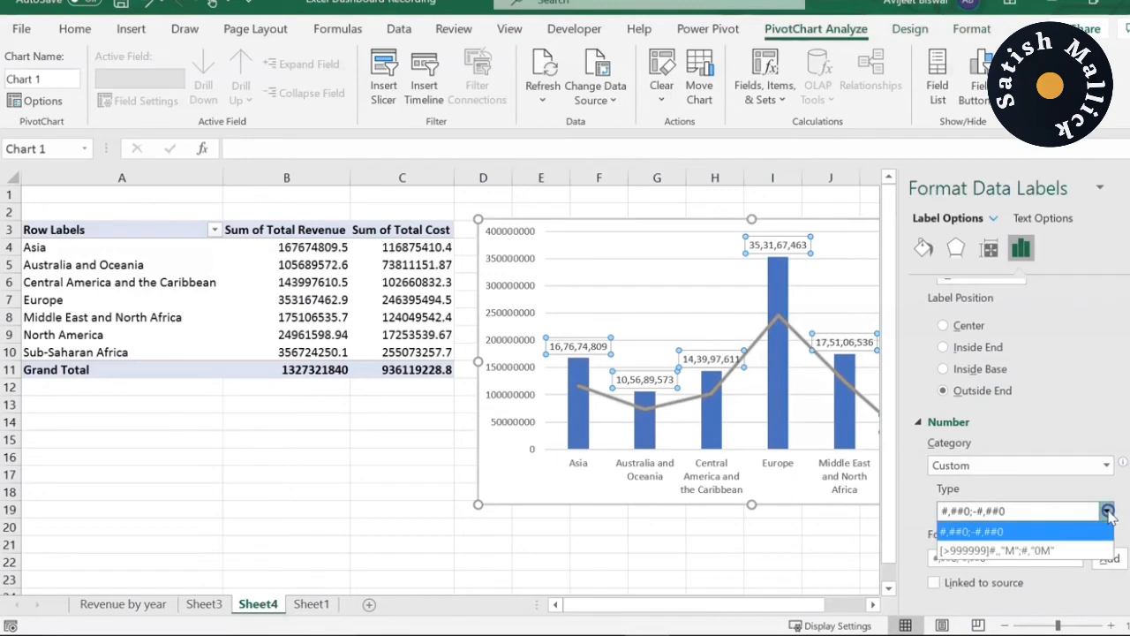
click(1004, 551)
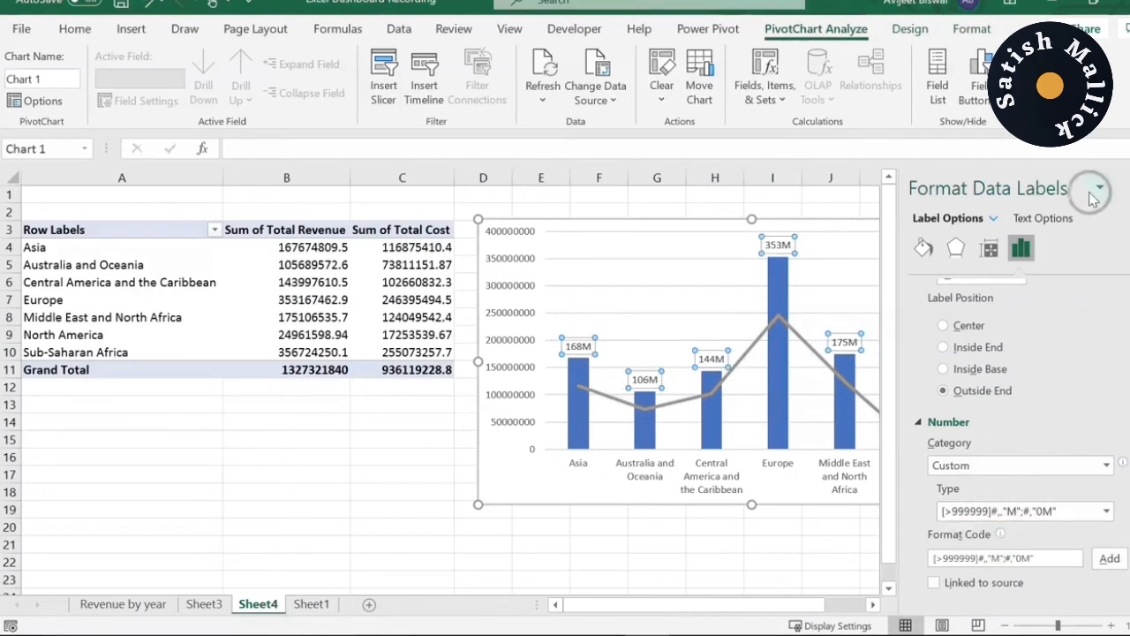
click(1126, 185)
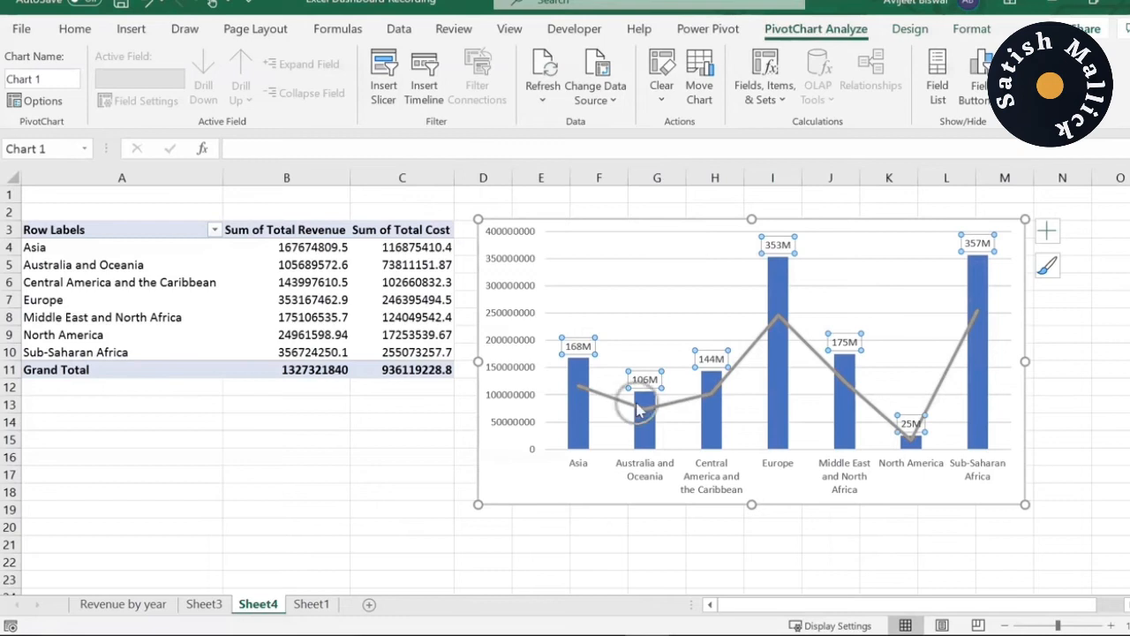
click(609, 531)
Add a chart title to the combo chart reading "Revenue by Region".
click(651, 292)
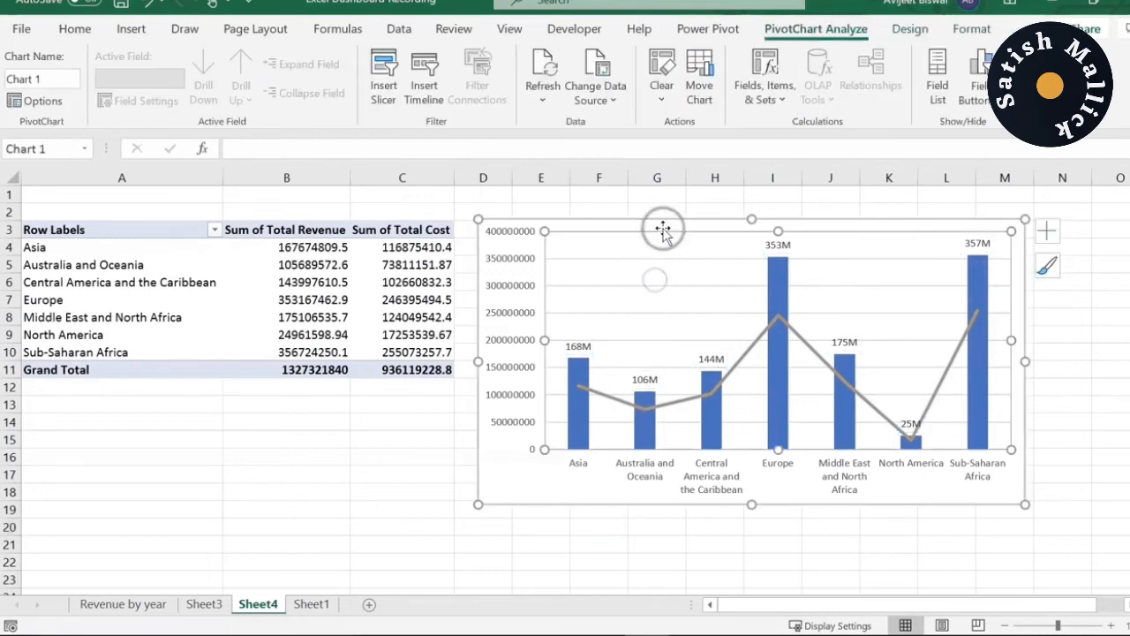
click(1046, 230)
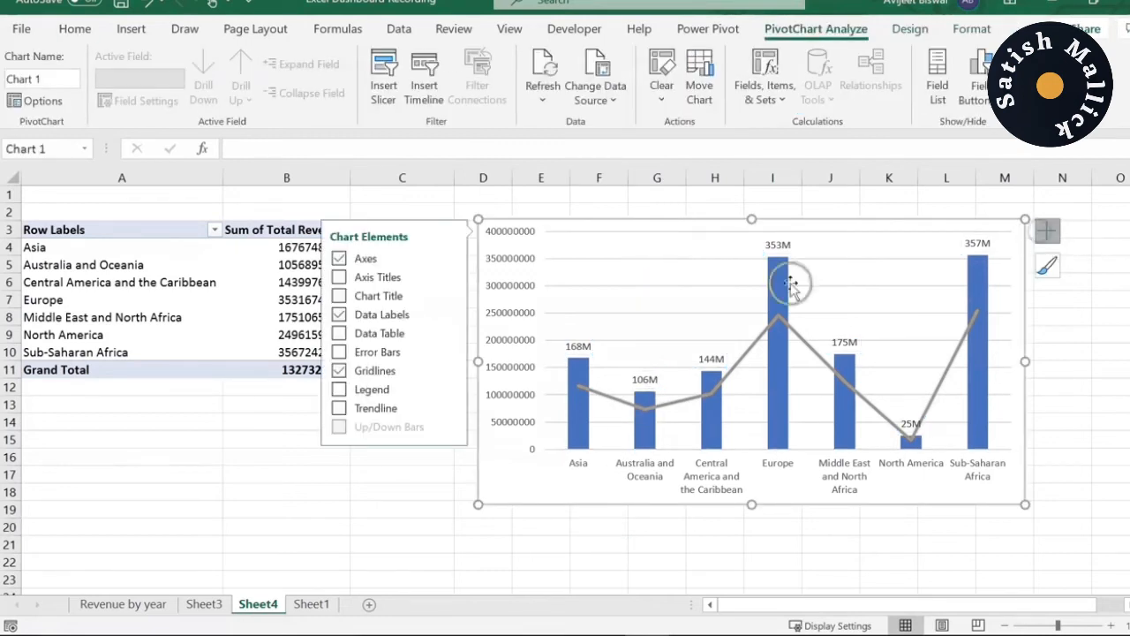
click(340, 295)
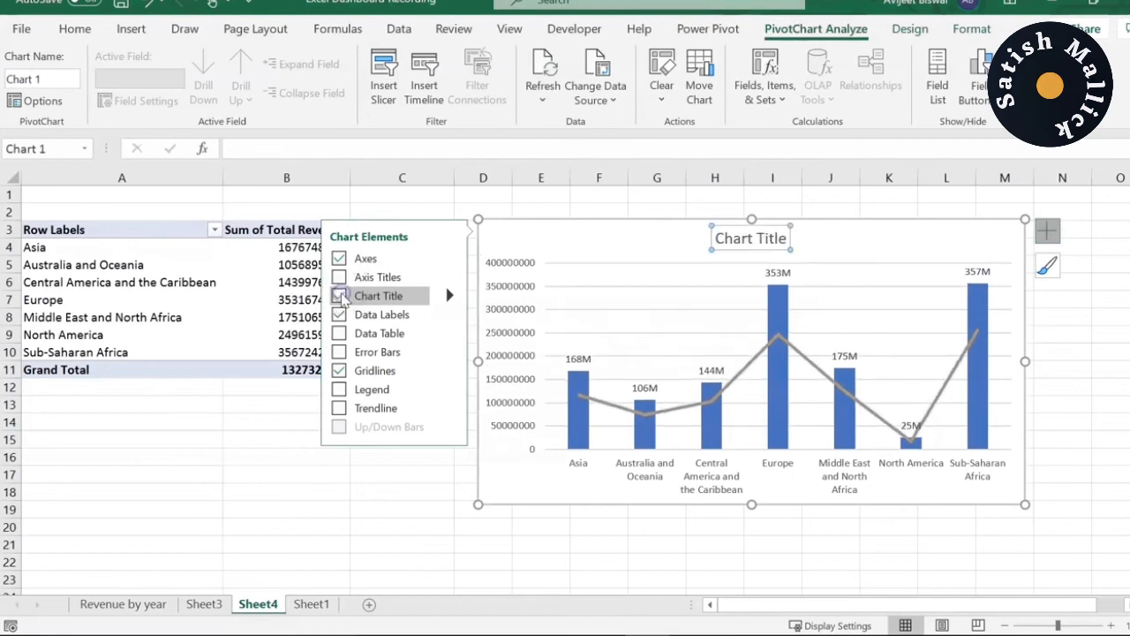
click(752, 239)
triple_click(755, 246)
text(Re)
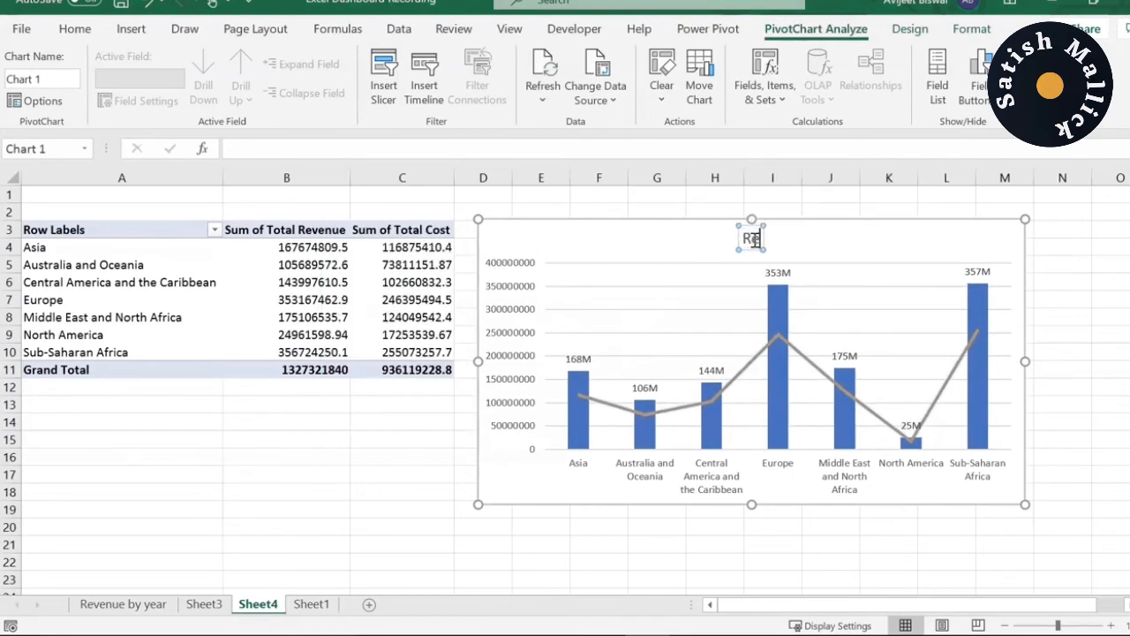
text(venue by)
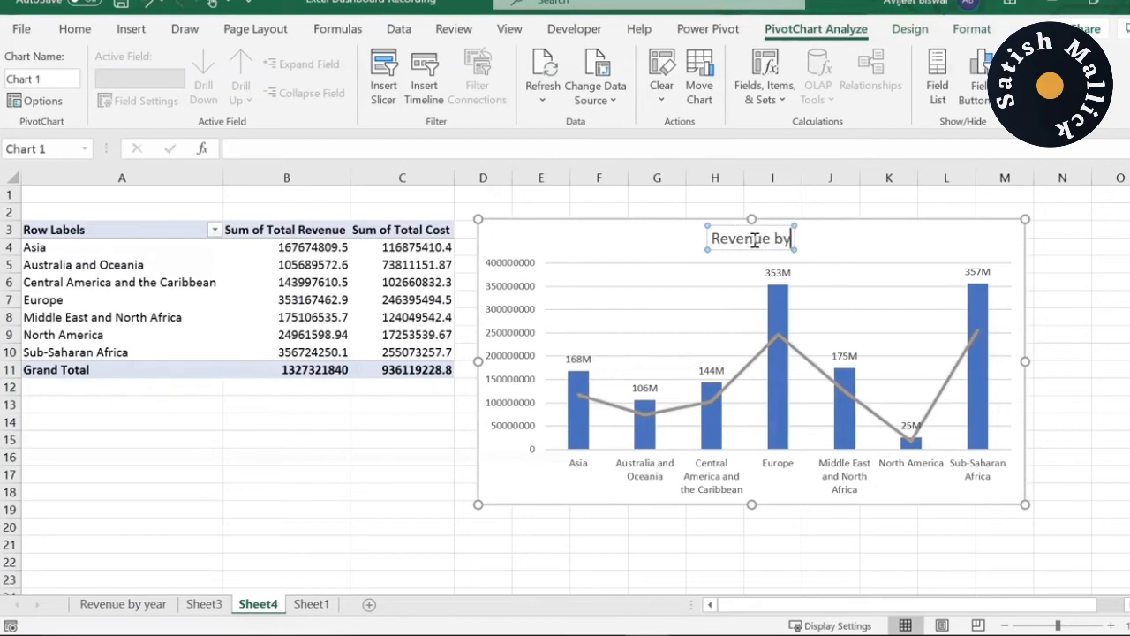
text( Rego)
key(BackSpace)
text(ion)
Change the combo chart's title to "Revenue and Total Cost by Region".
click(746, 239)
text(and T)
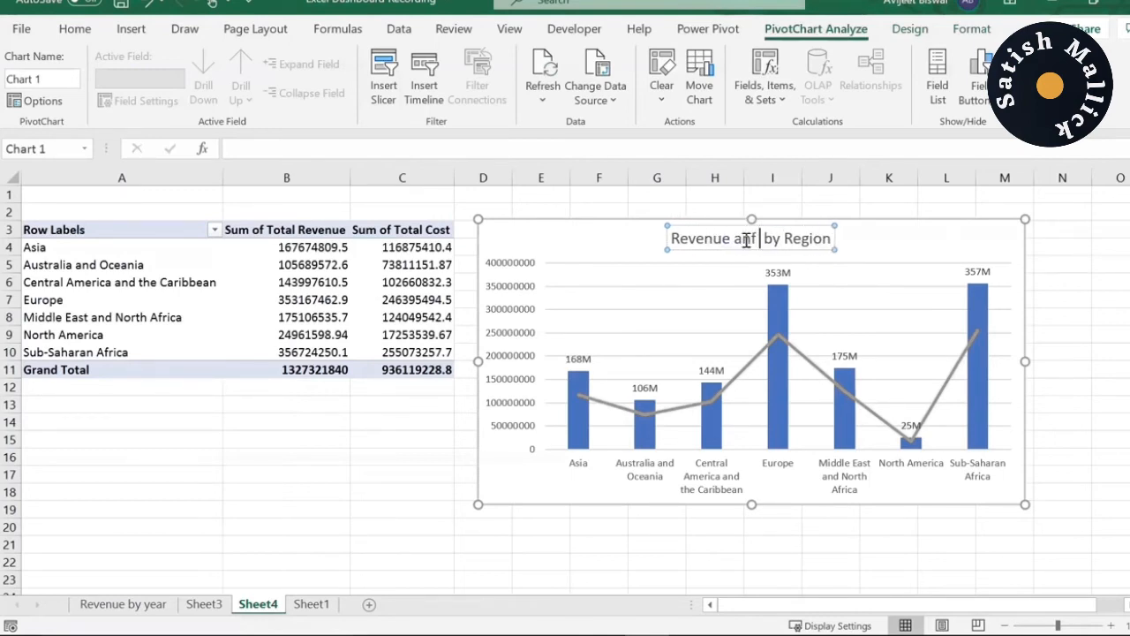
text(otal Cost)
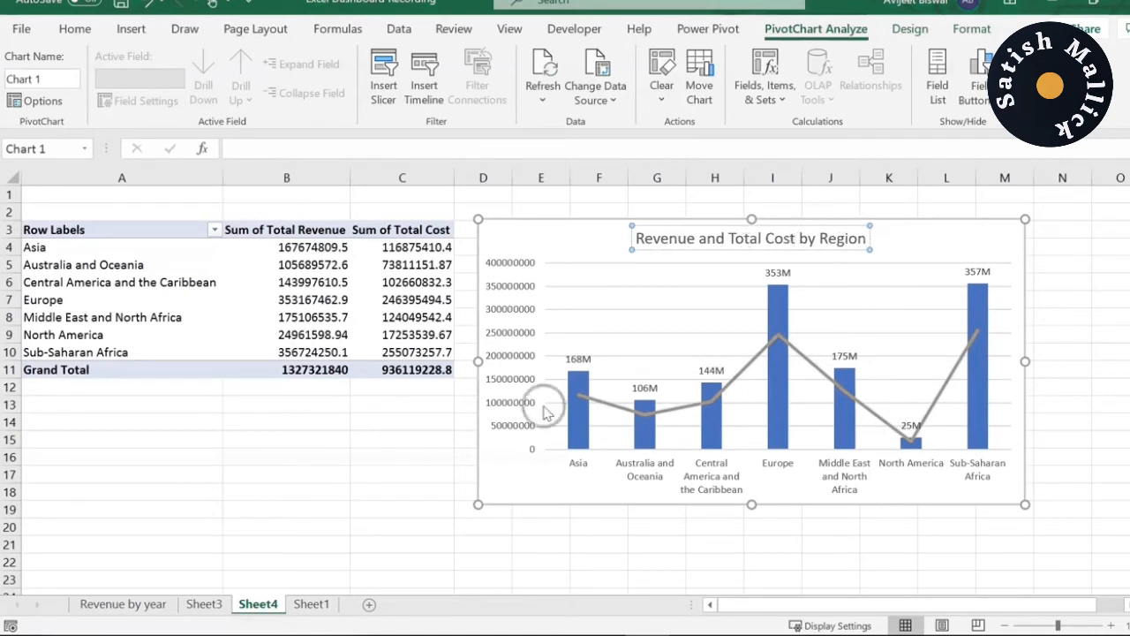
click(347, 529)
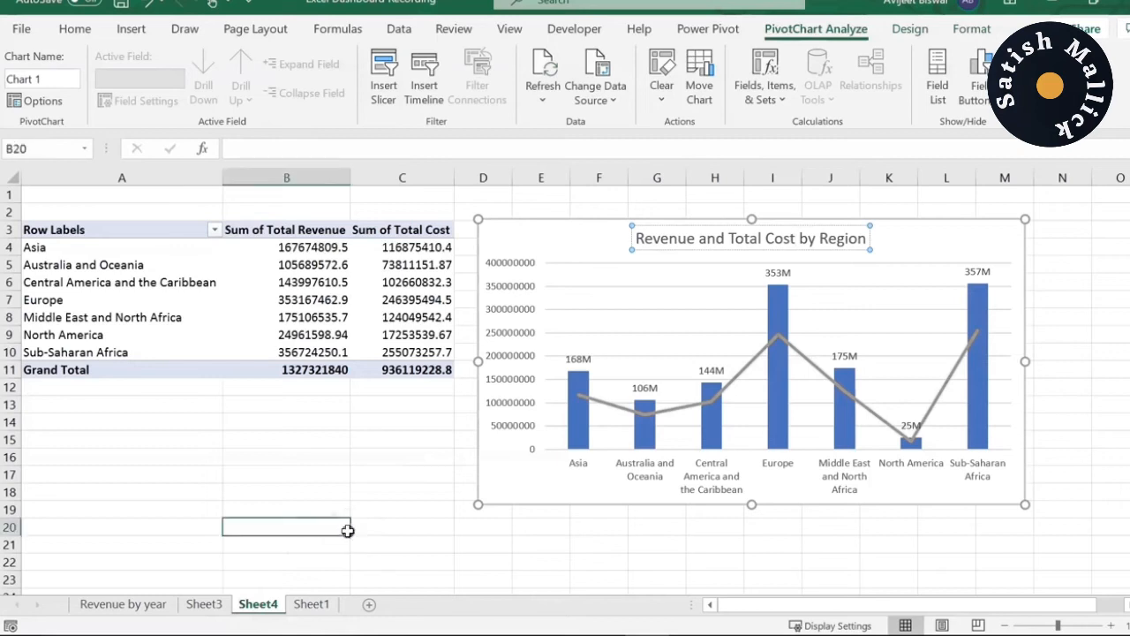
Rename Sheet4 as "Revenue and Total cost" and Sheet3 as "Revenue by year and region".
double_click(251, 604)
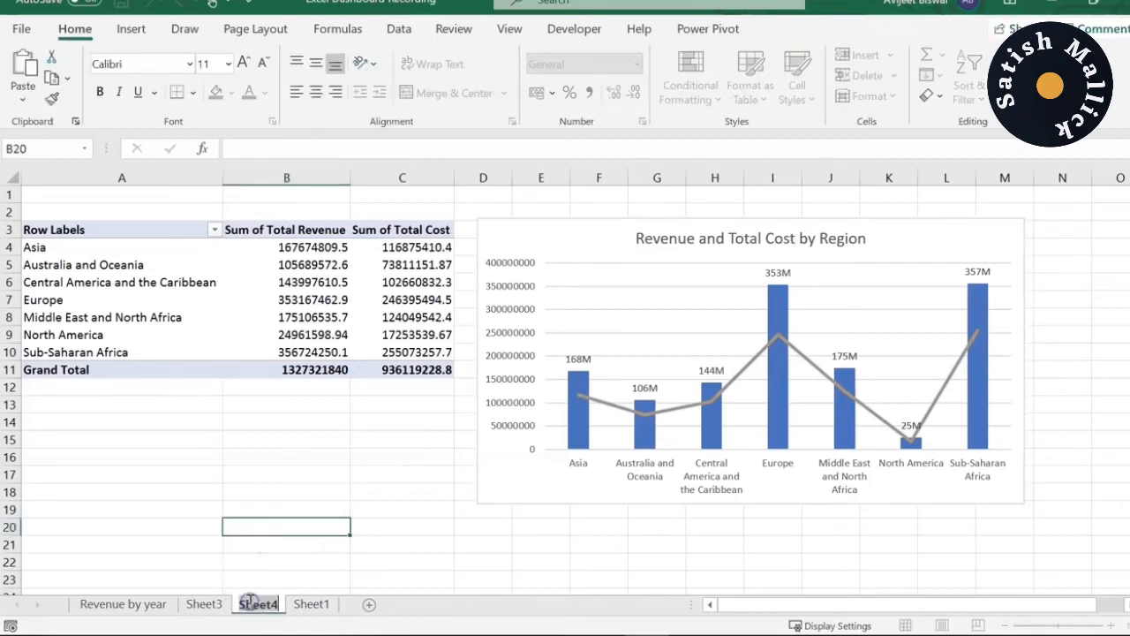
text(Revenue and Total cost)
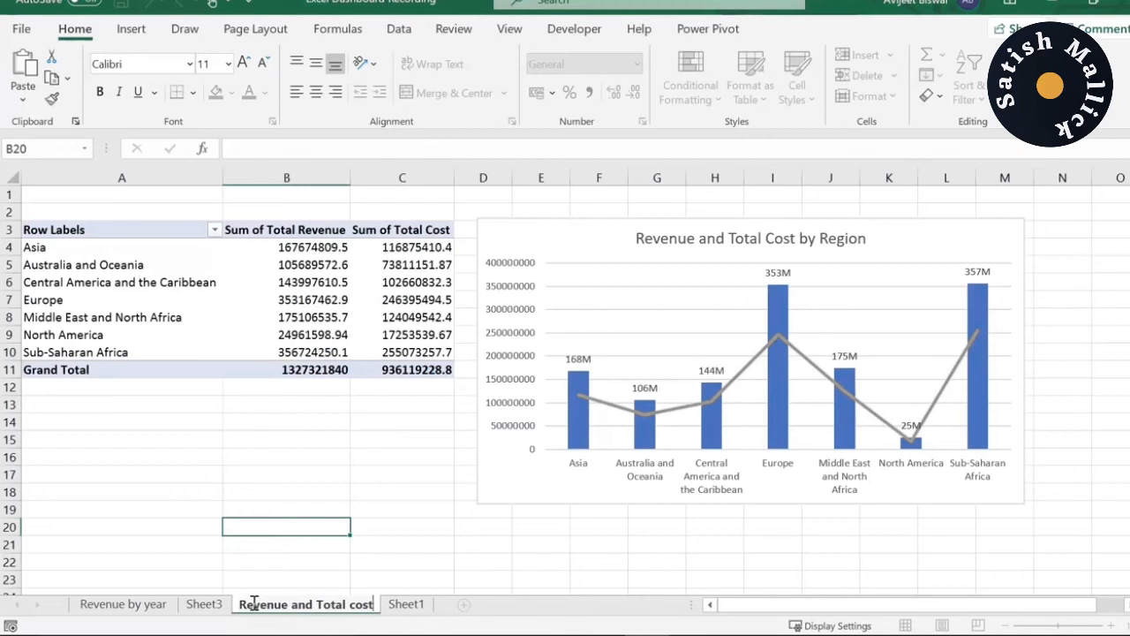
click(203, 603)
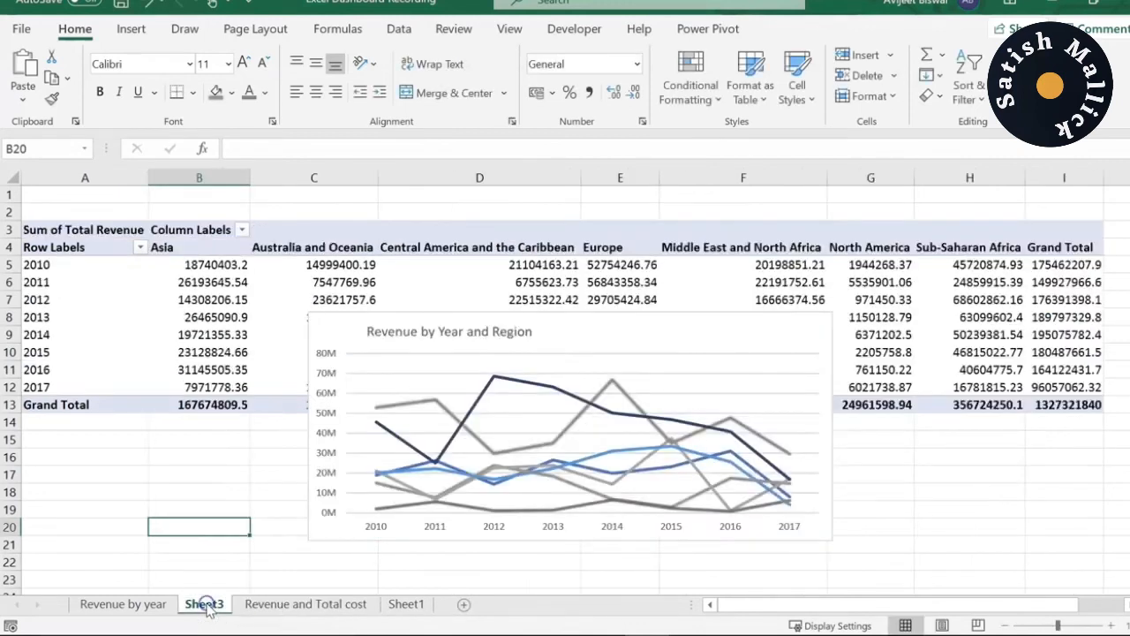
double_click(205, 604)
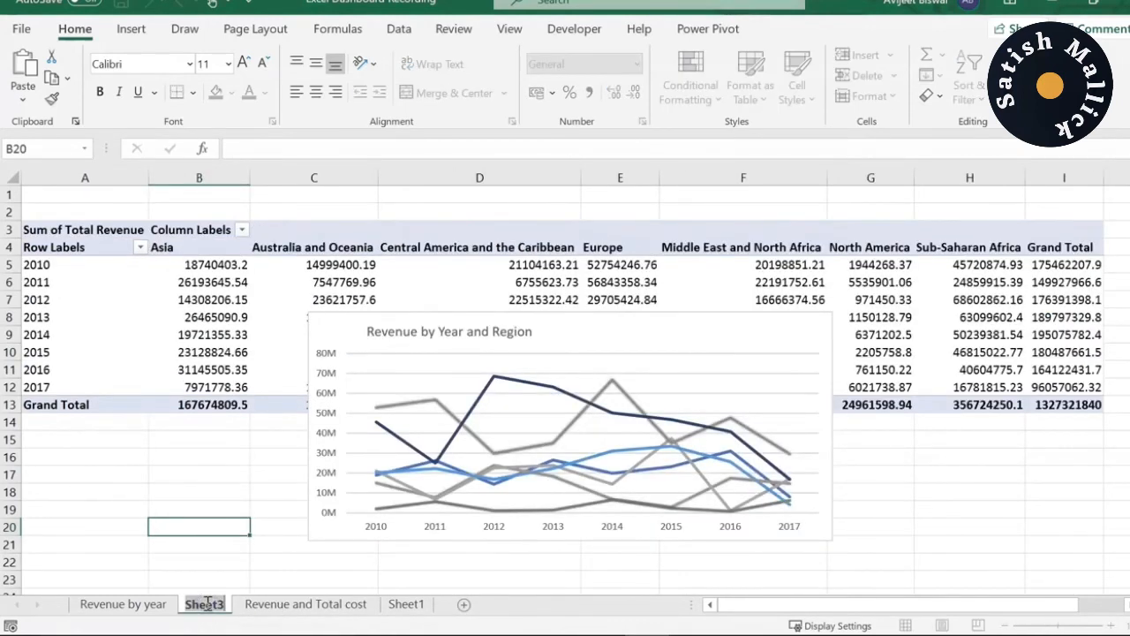
text(Re)
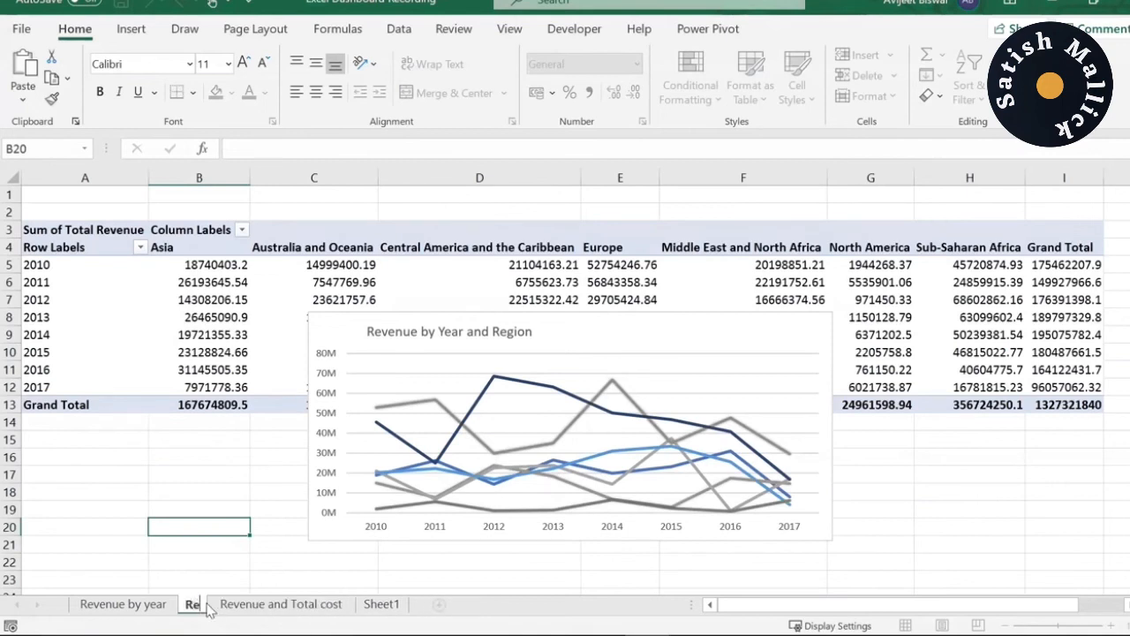
text(venue b)
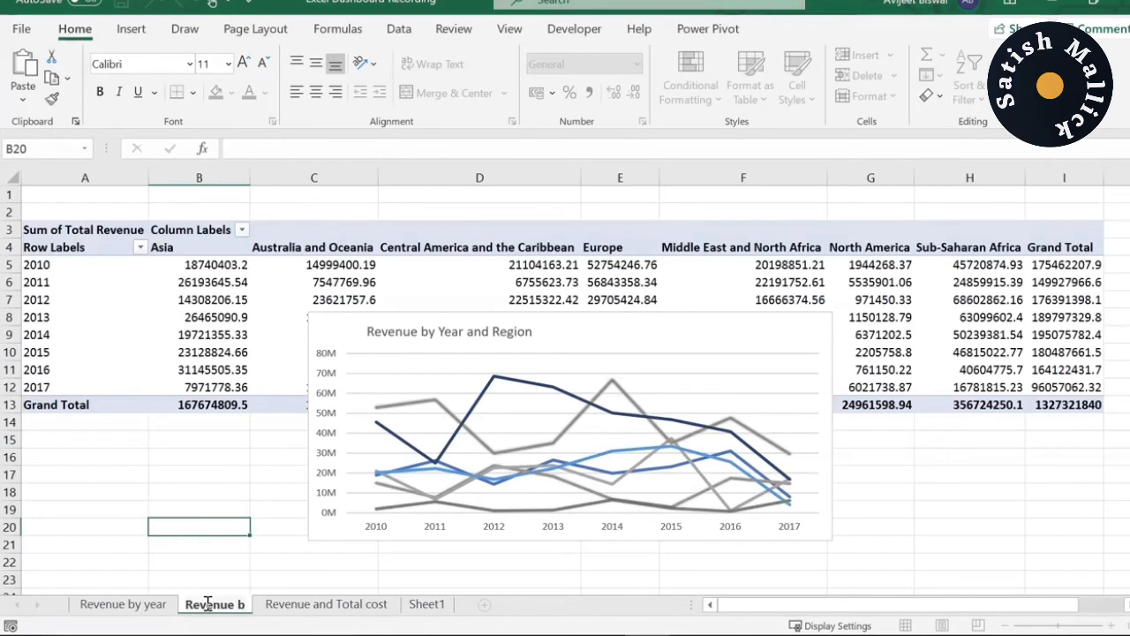
text(y)
text(yea)
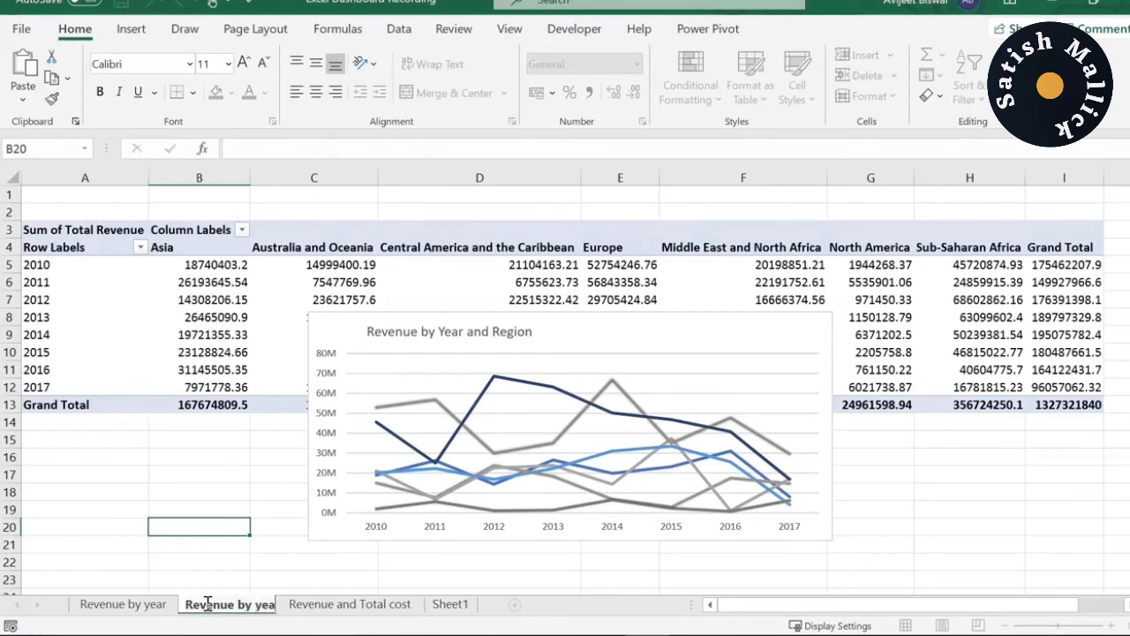
text(r and region)
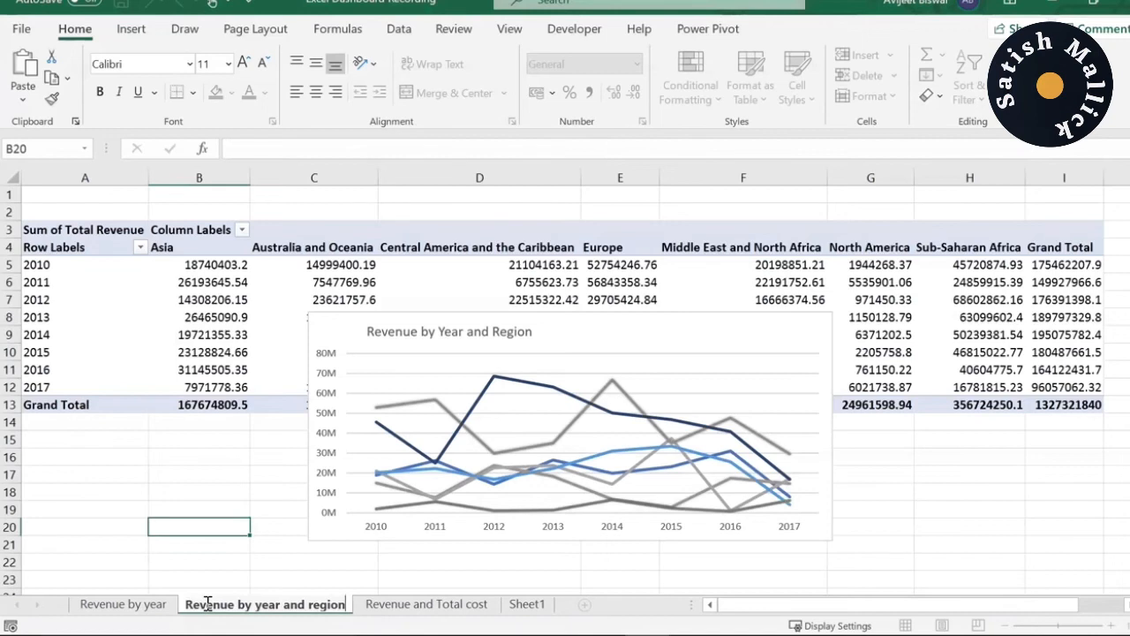
click(102, 607)
click(259, 607)
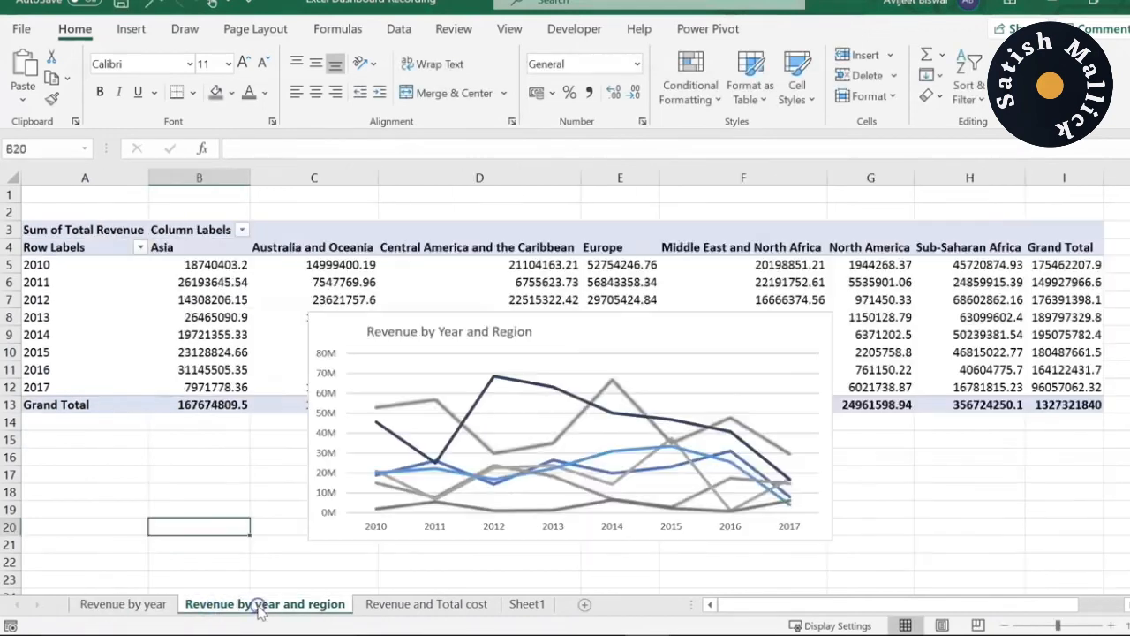
click(380, 606)
click(514, 607)
click(465, 607)
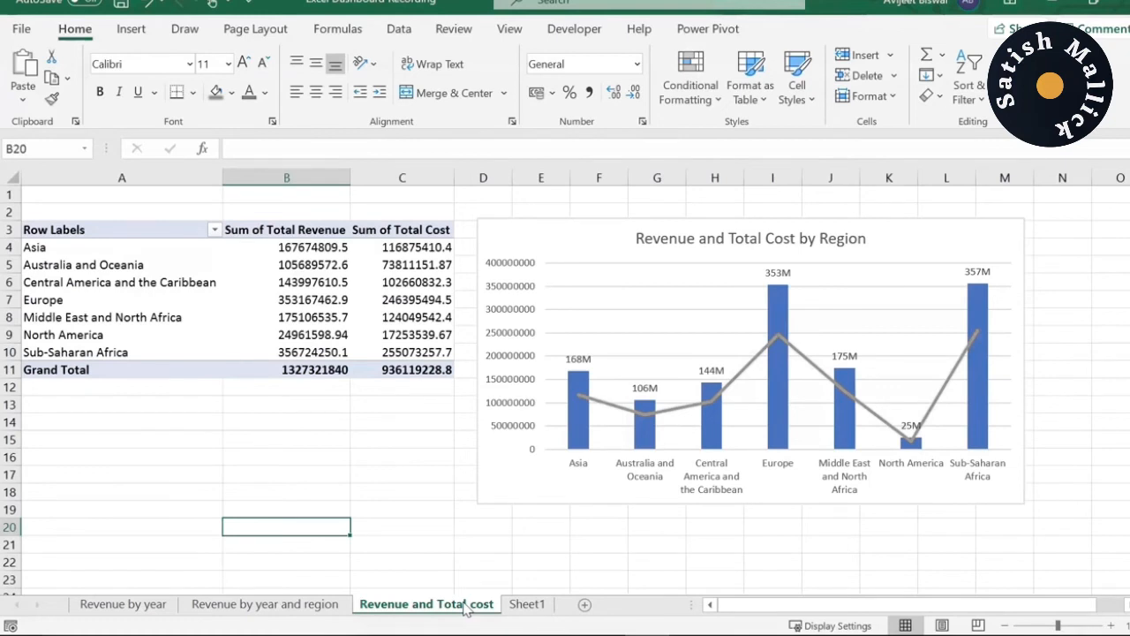
Create a PivotTable on a new worksheet from the Sheet1 data range $A$1:$Q$1001.
click(523, 604)
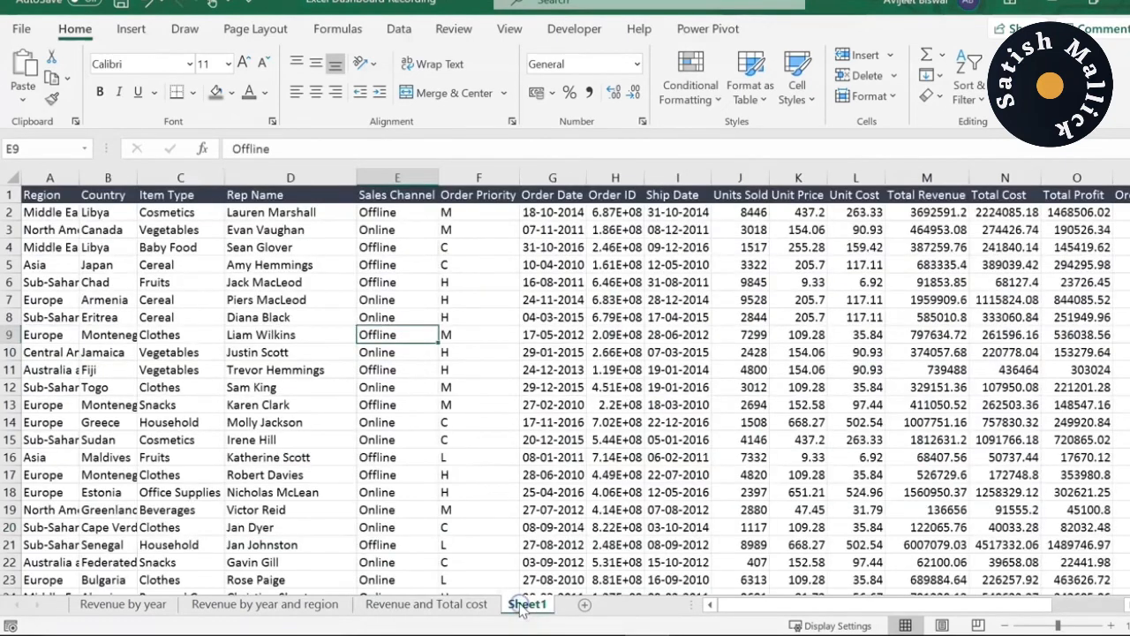
click(516, 372)
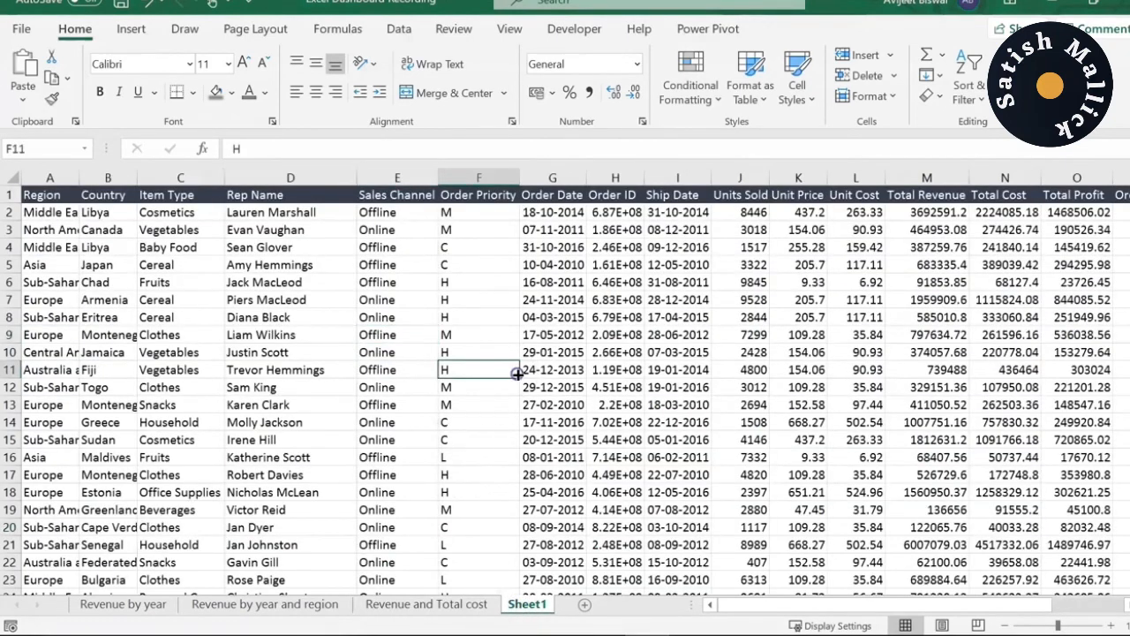
click(132, 30)
click(16, 79)
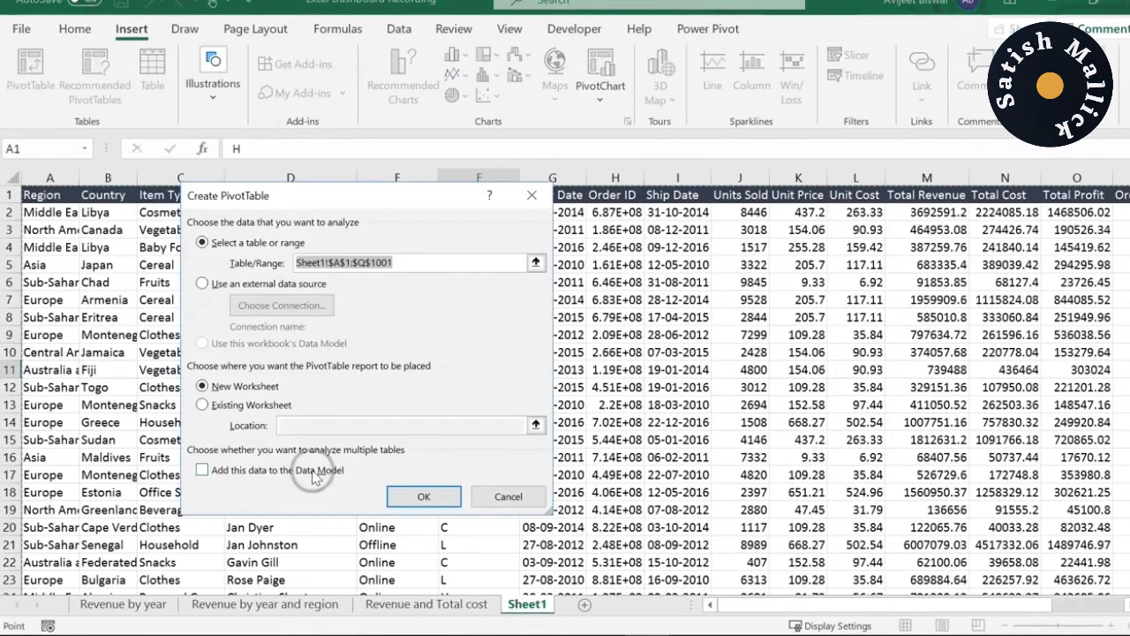
click(411, 496)
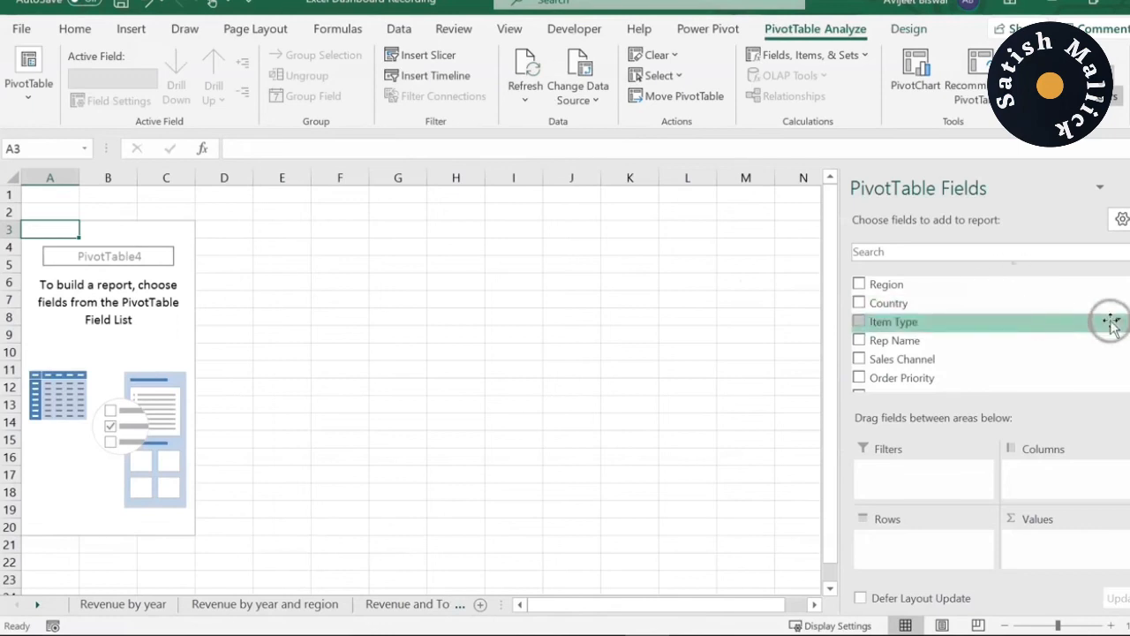
Add Order Priority as the PivotTable's rows and Total Revenue as its summed values.
drag(959, 377, 902, 546)
scroll(961, 351, down, 5)
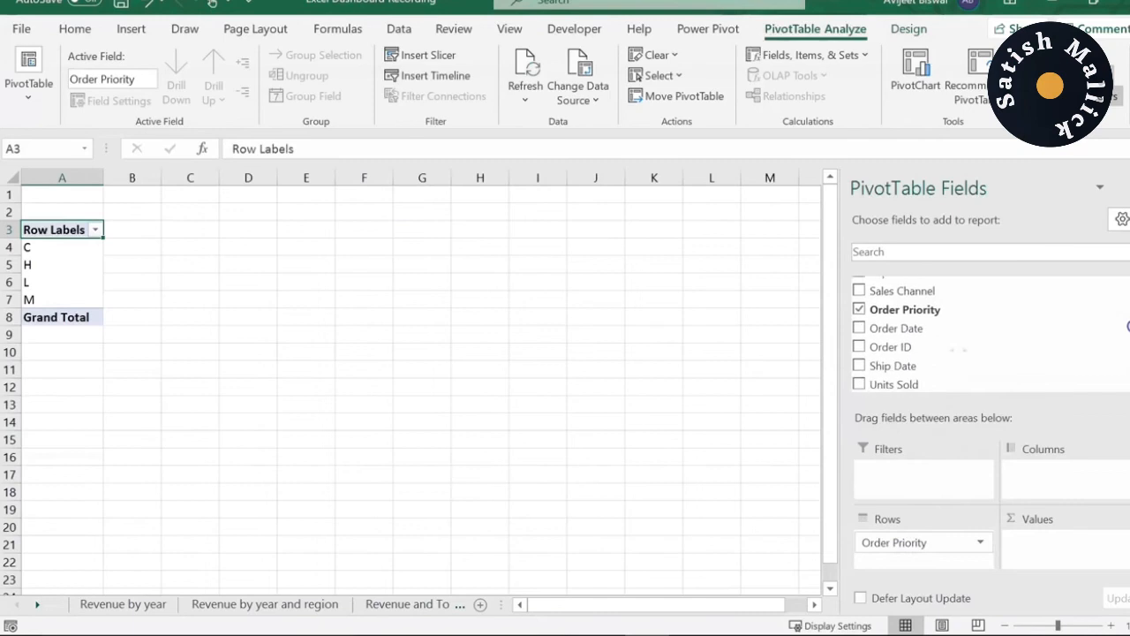
drag(954, 283, 1045, 546)
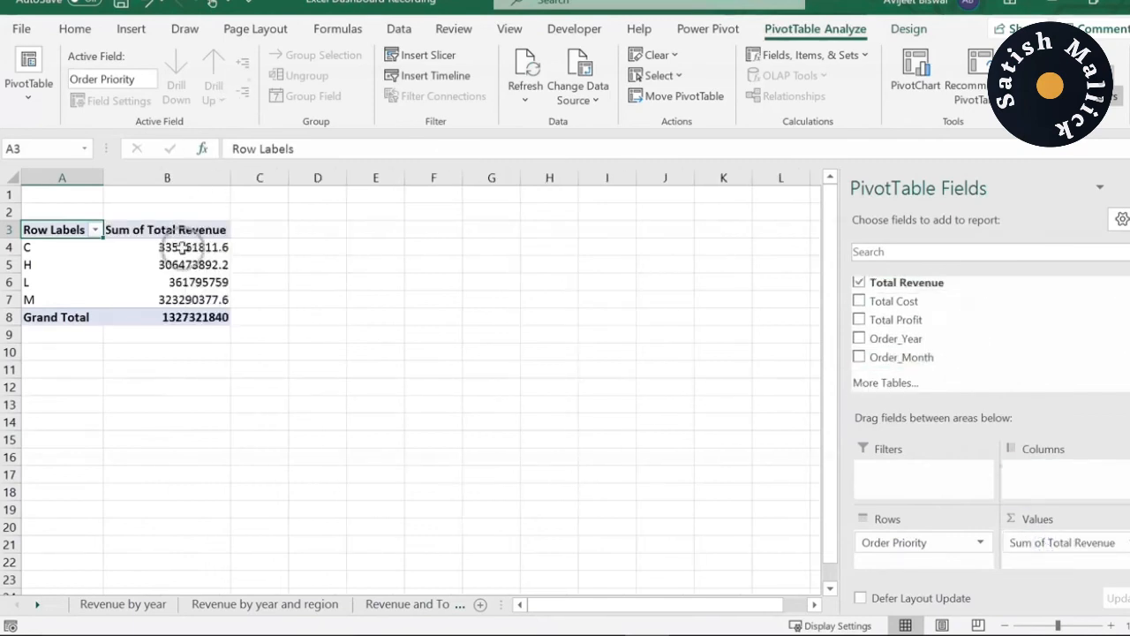
click(181, 249)
click(178, 262)
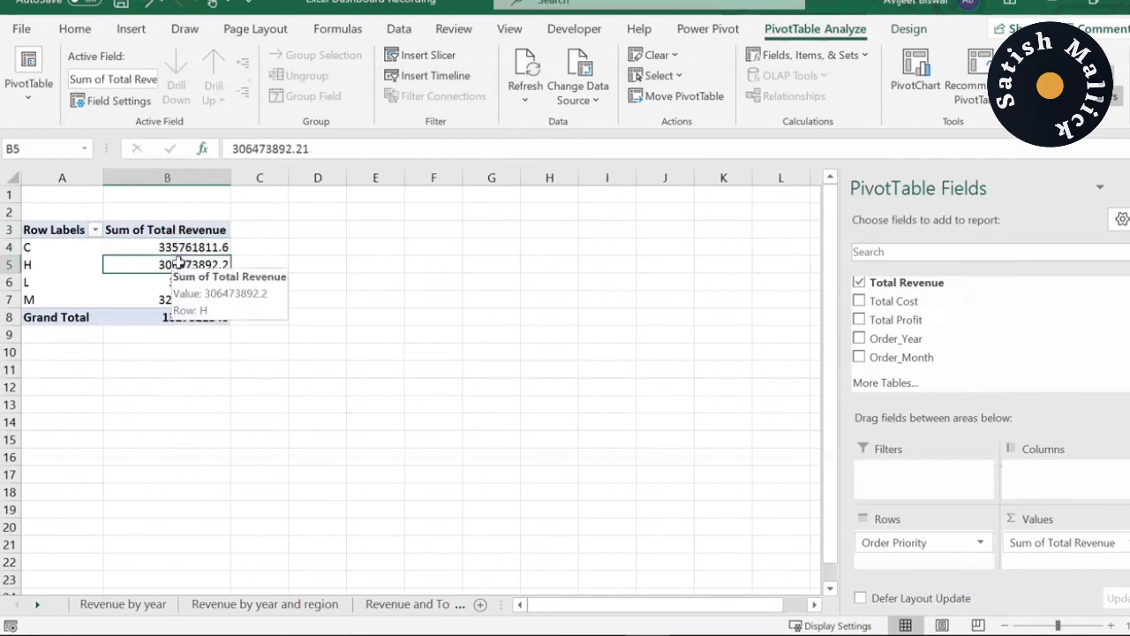
click(54, 247)
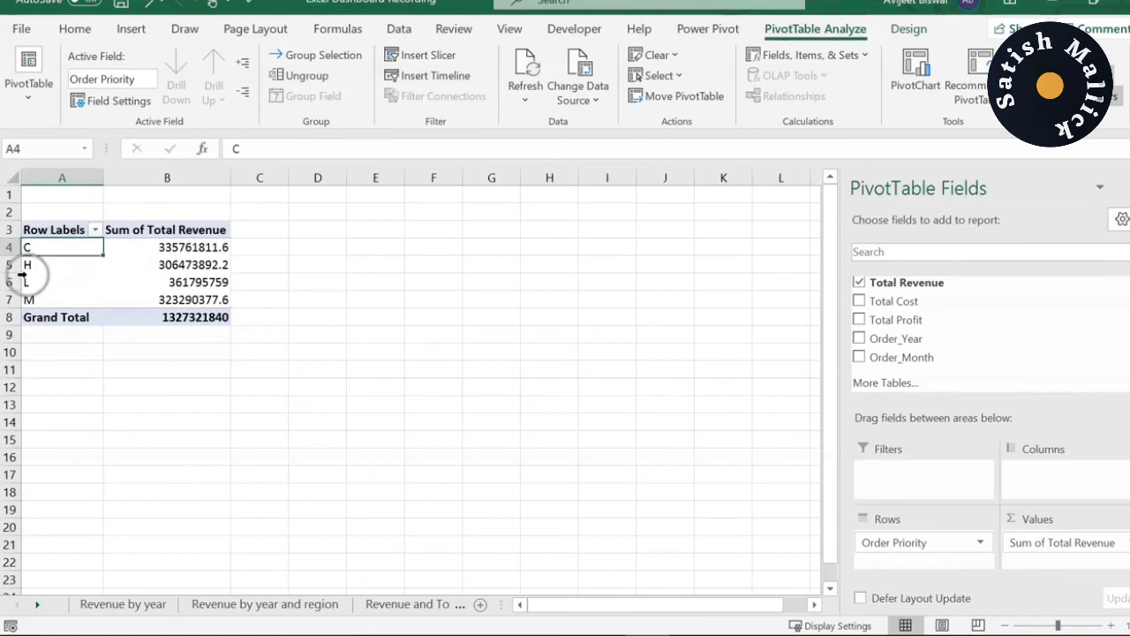
click(26, 264)
click(27, 282)
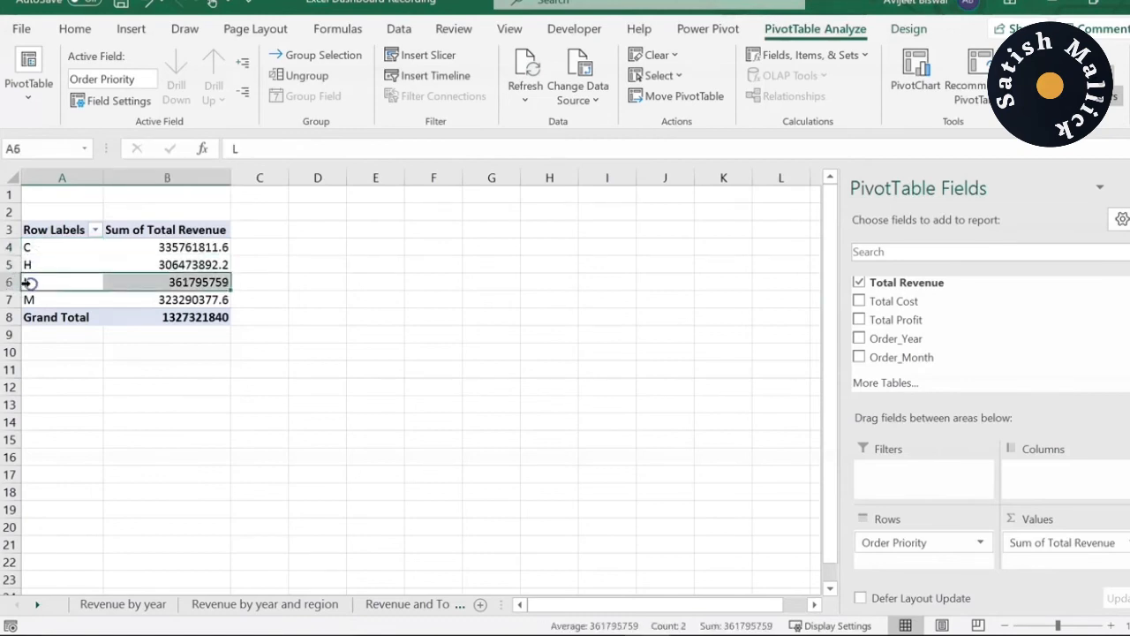
click(29, 299)
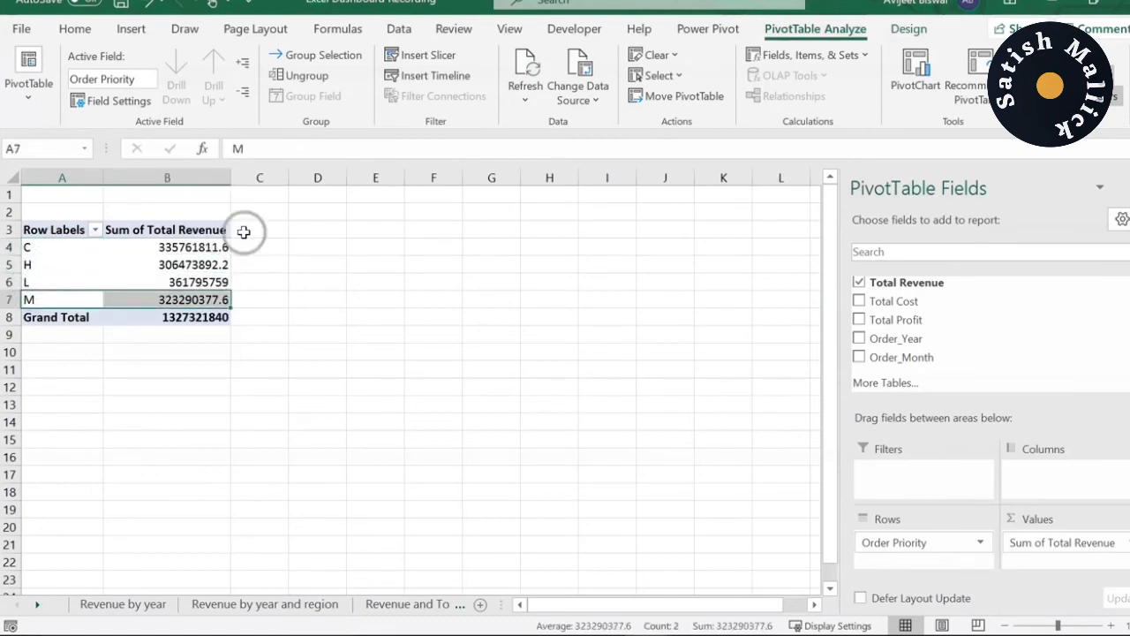
Insert a 3-D Pie chart from the order priority PivotTable, and place it beside the table at a smaller size.
click(189, 264)
click(131, 29)
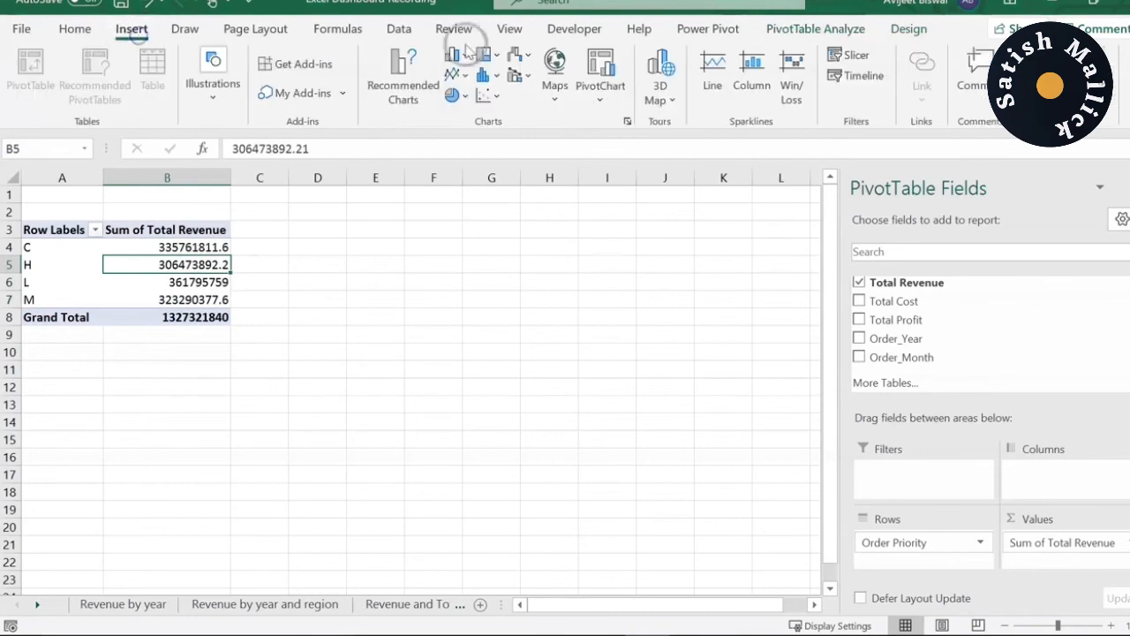
click(405, 71)
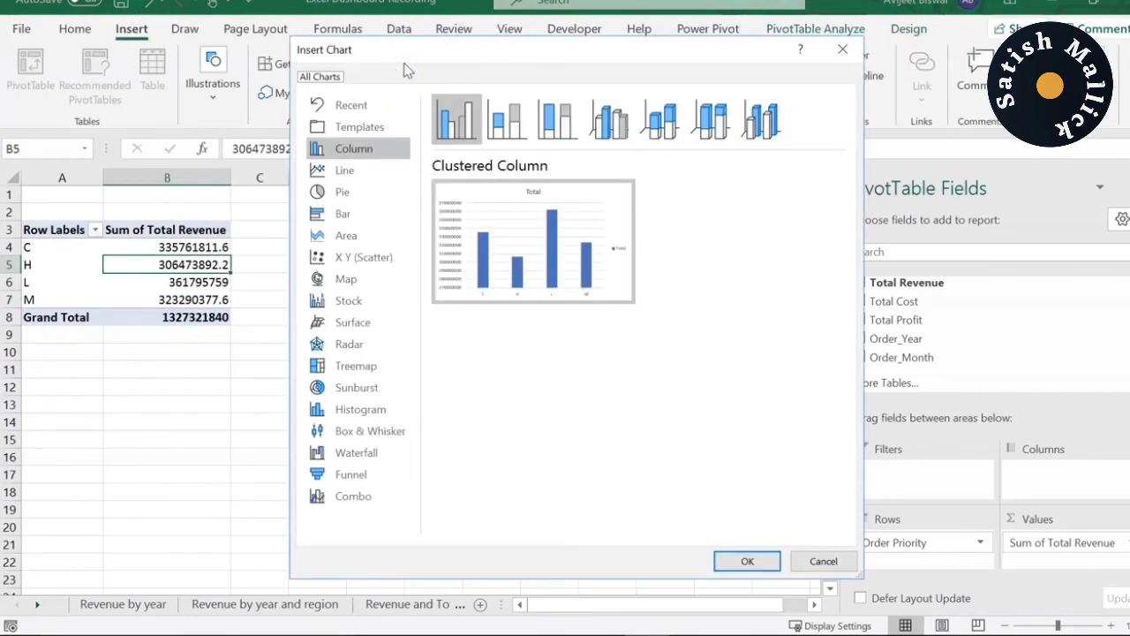
click(360, 191)
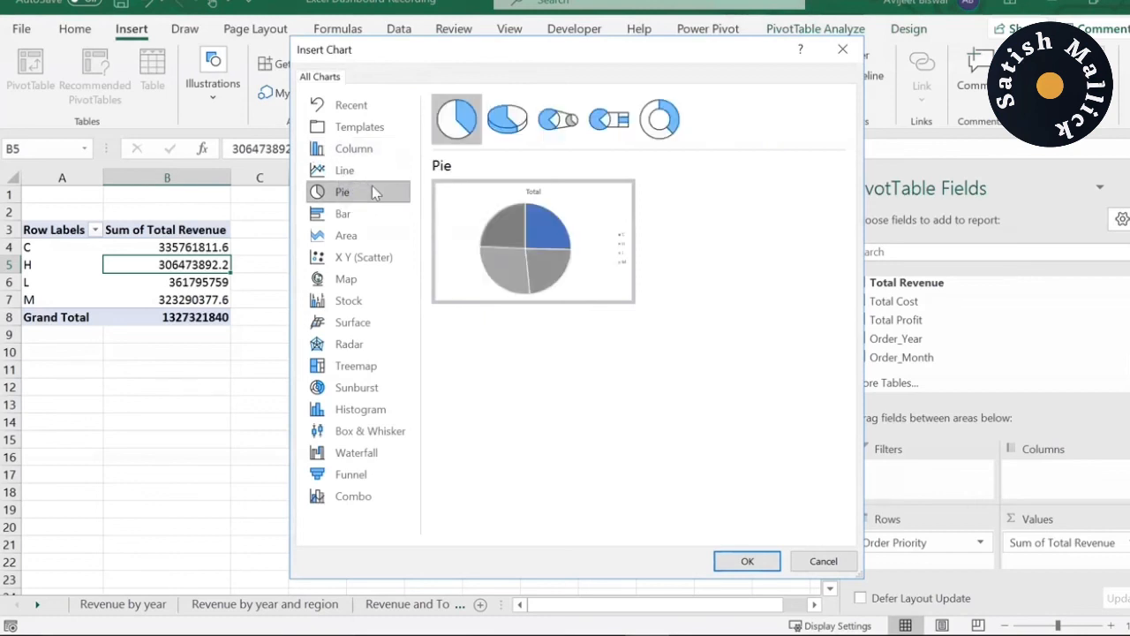
click(514, 124)
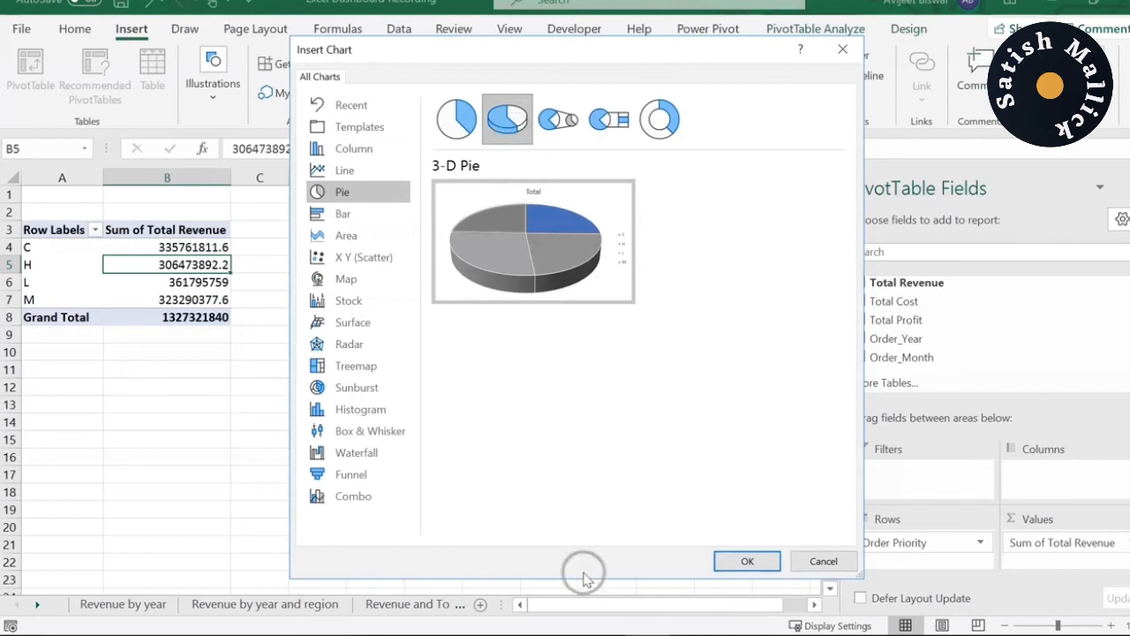
click(742, 563)
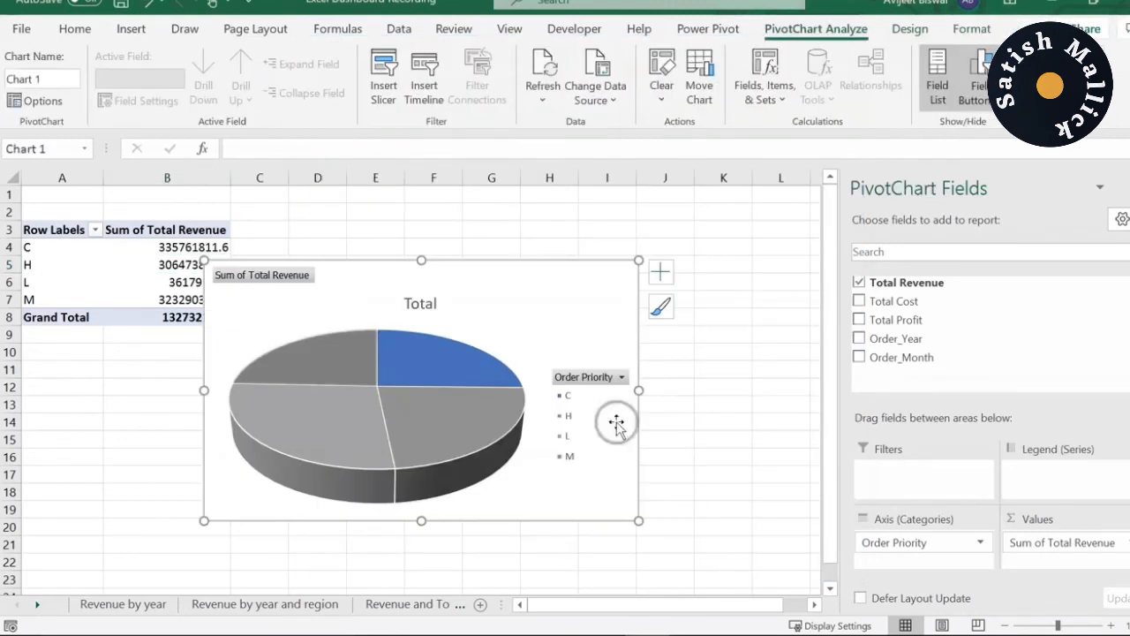
drag(572, 272, 623, 252)
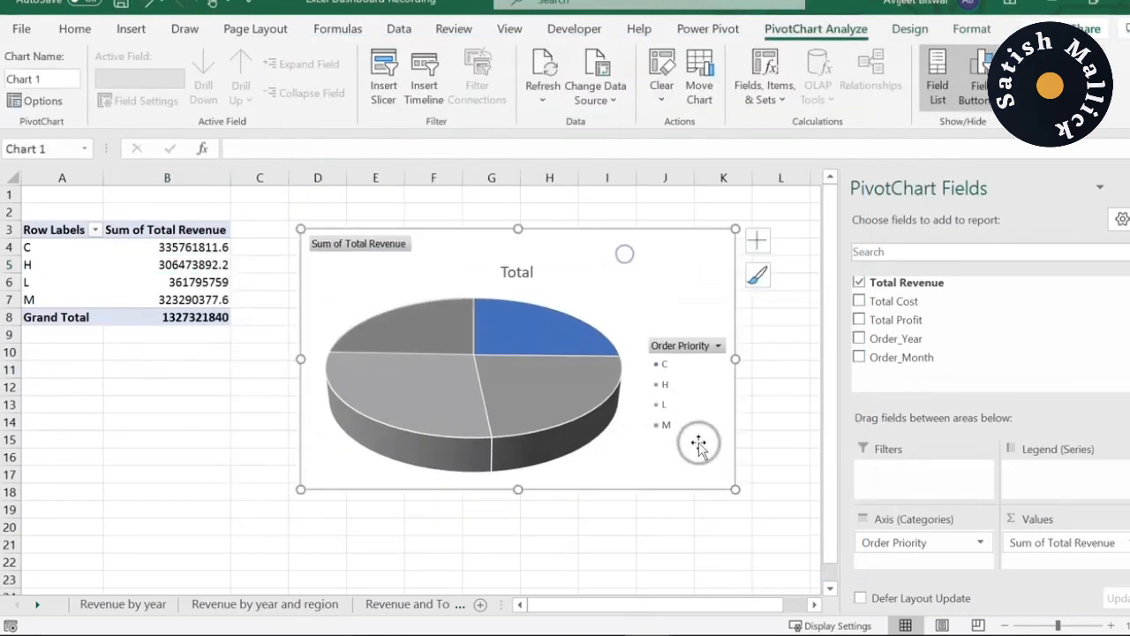
drag(735, 488, 584, 436)
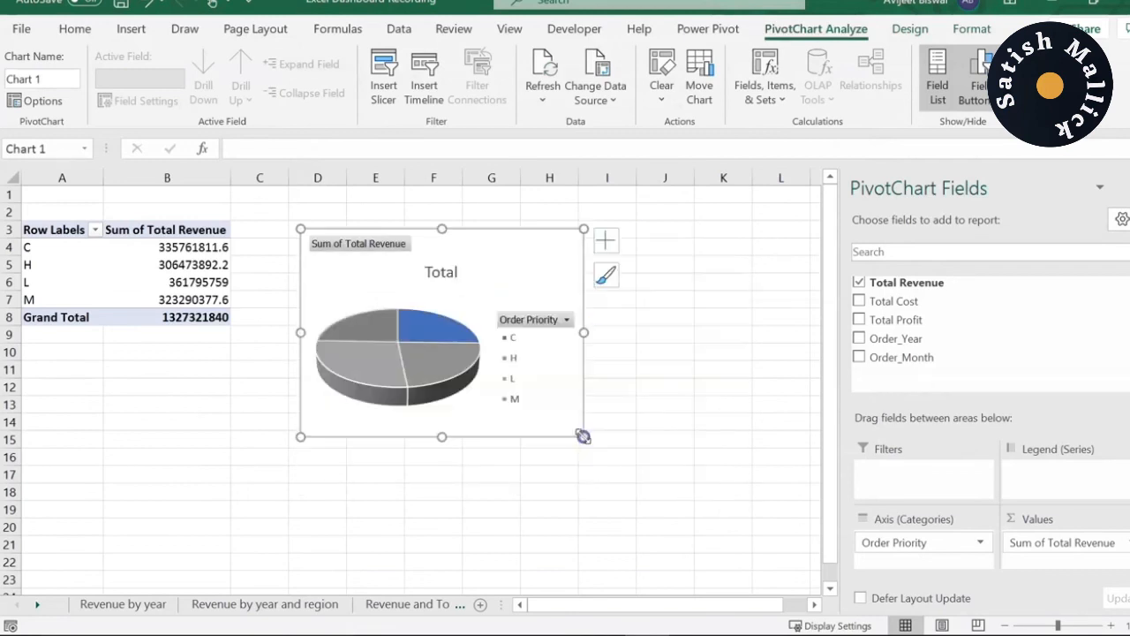
Hide all field buttons on the pie chart and delete its legend.
click(378, 248)
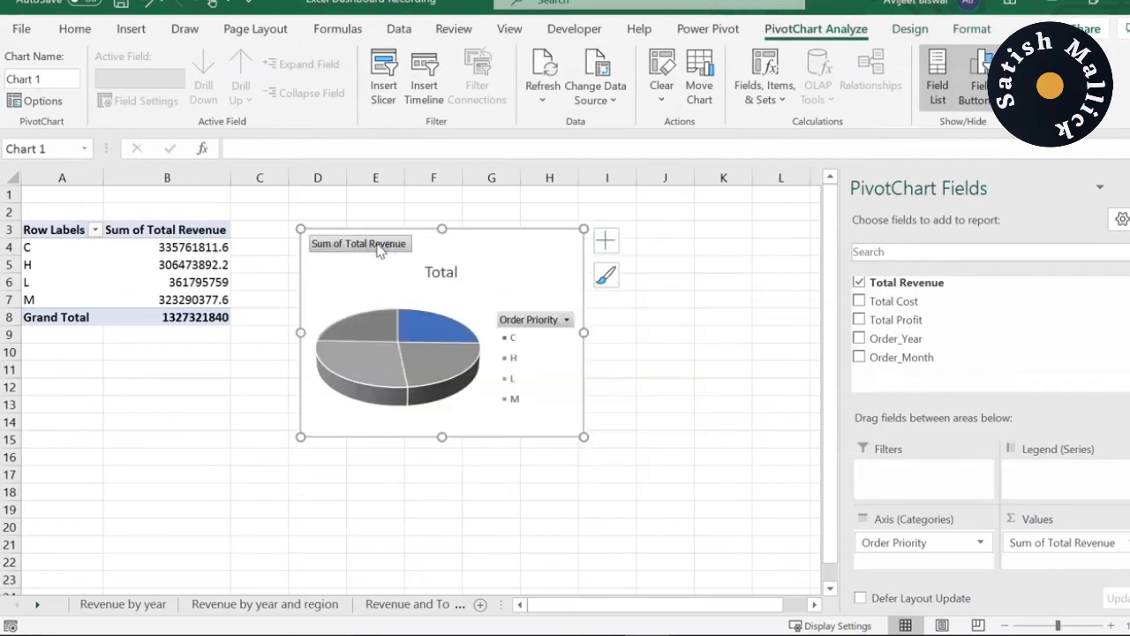
right_click(378, 247)
click(260, 455)
click(562, 332)
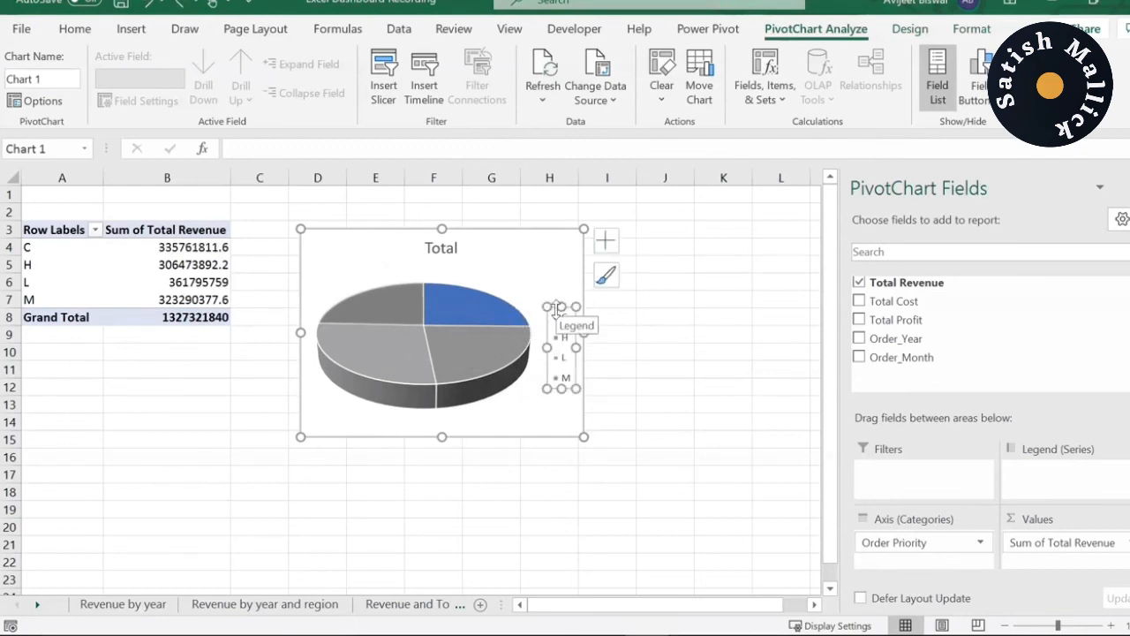
key(Delete)
Change the pie chart's title to "Revenue by Order Priority".
double_click(444, 248)
text(Revenue by Order priority)
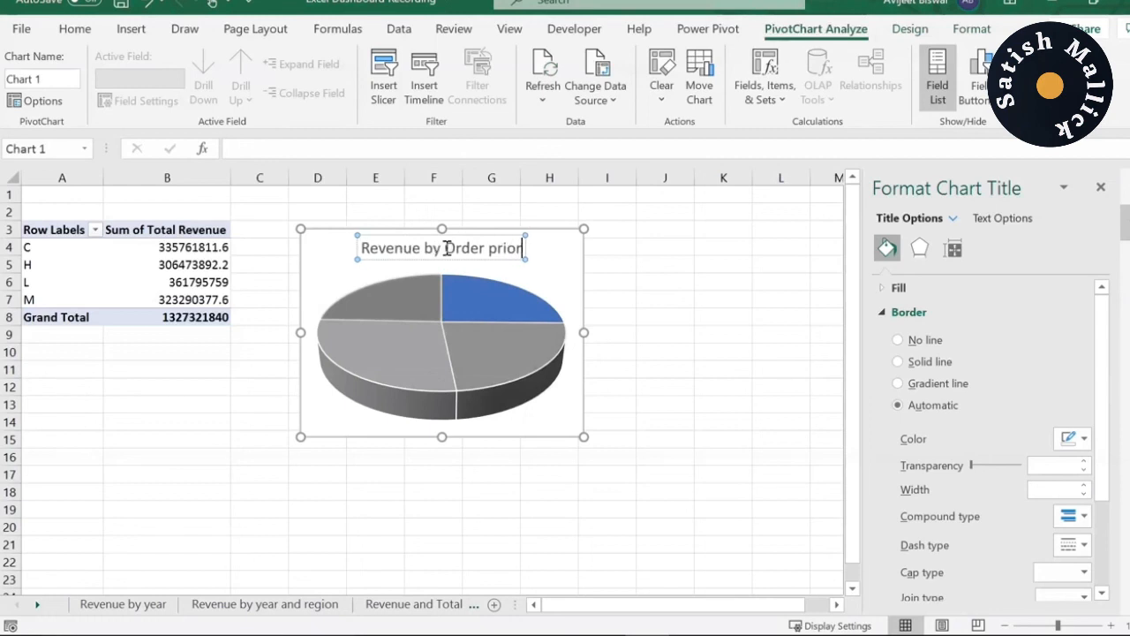
click(572, 237)
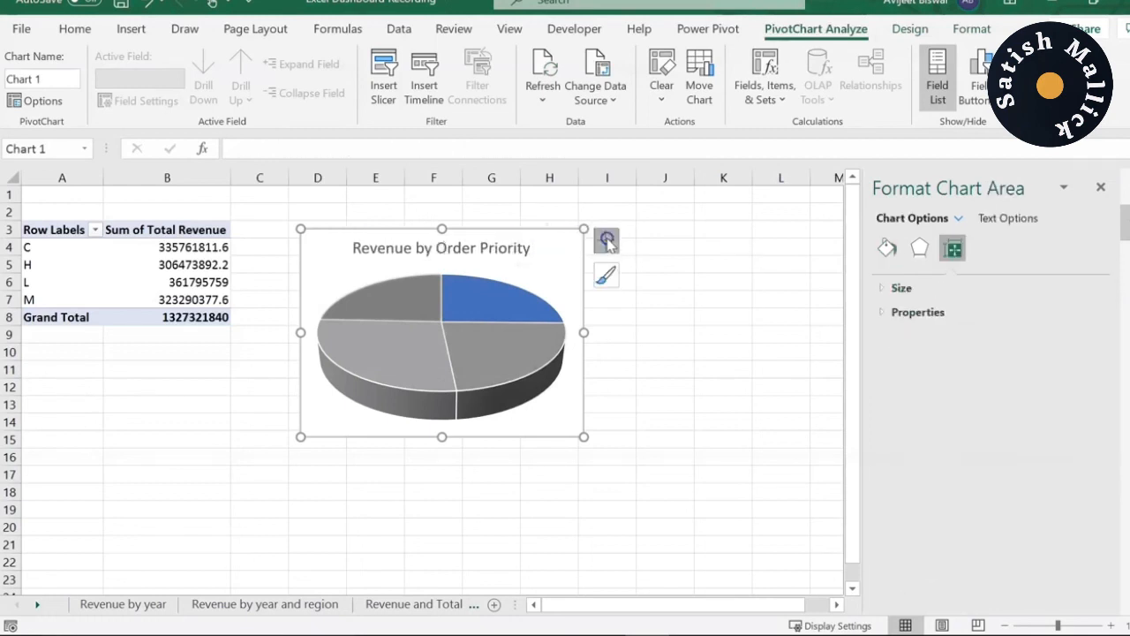
Add data labels to the pie chart and give them the custom number format [>999999]#,,"M";#,"0M".
click(606, 240)
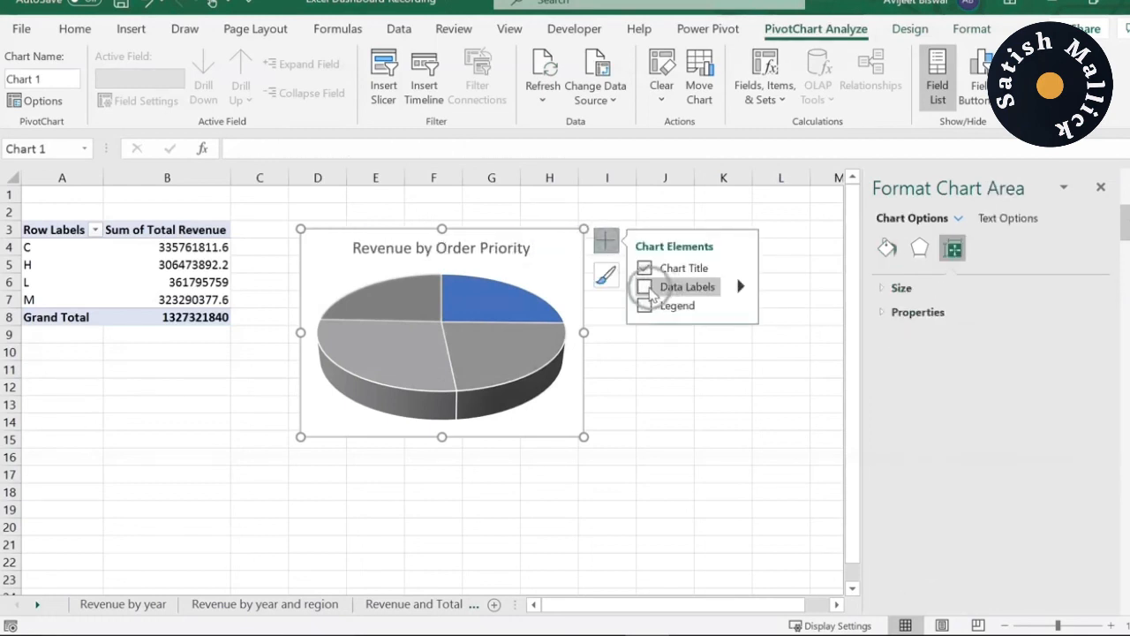
click(645, 290)
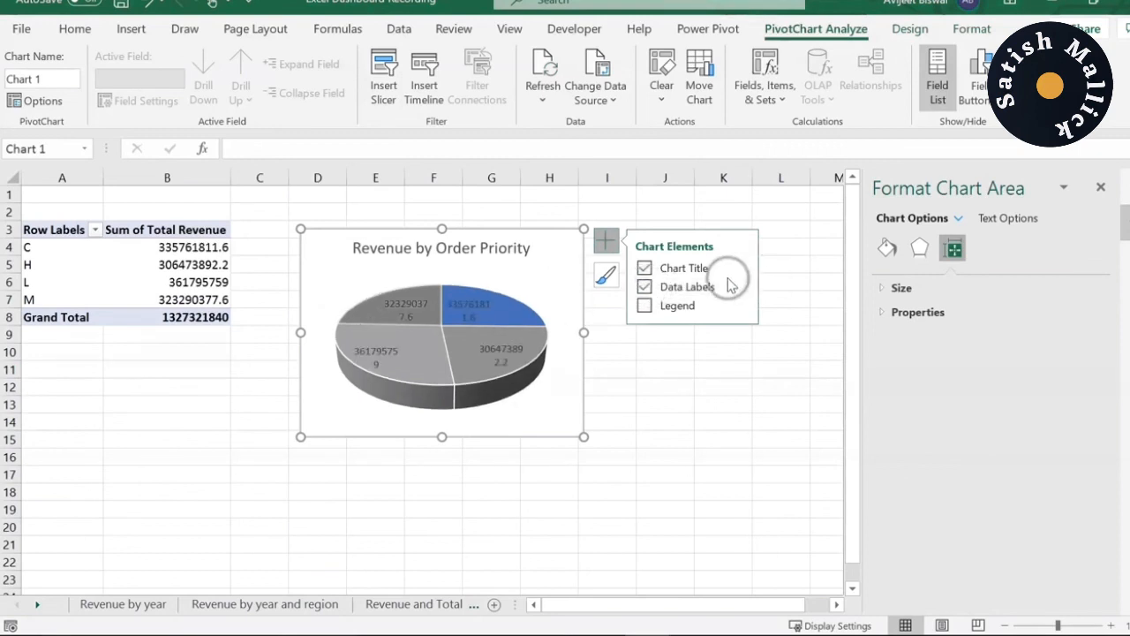
click(739, 287)
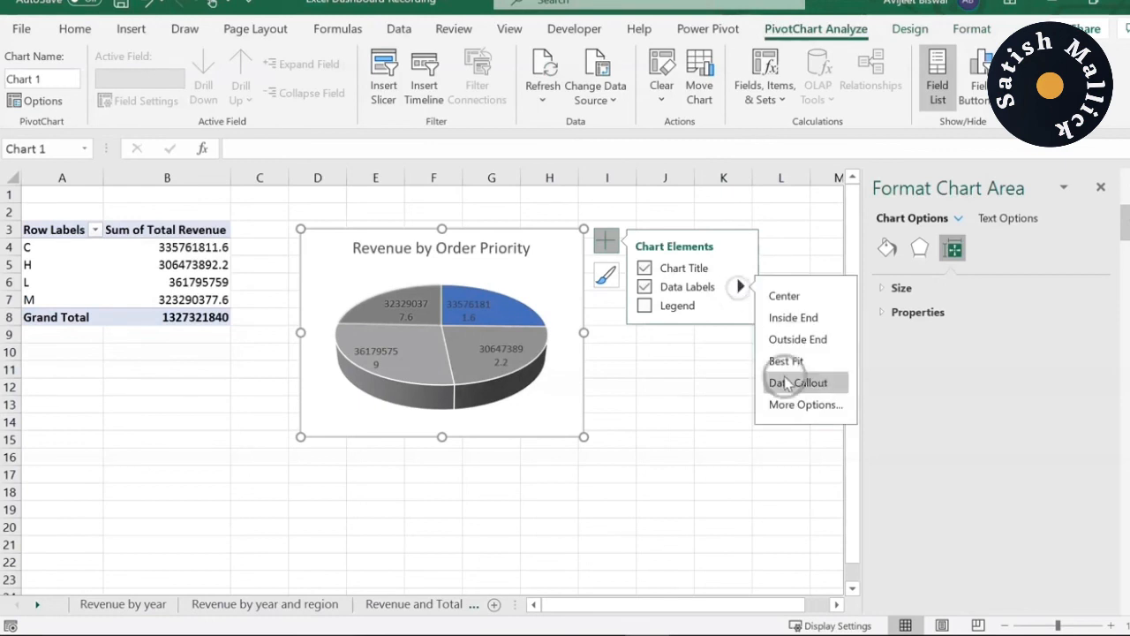
click(799, 404)
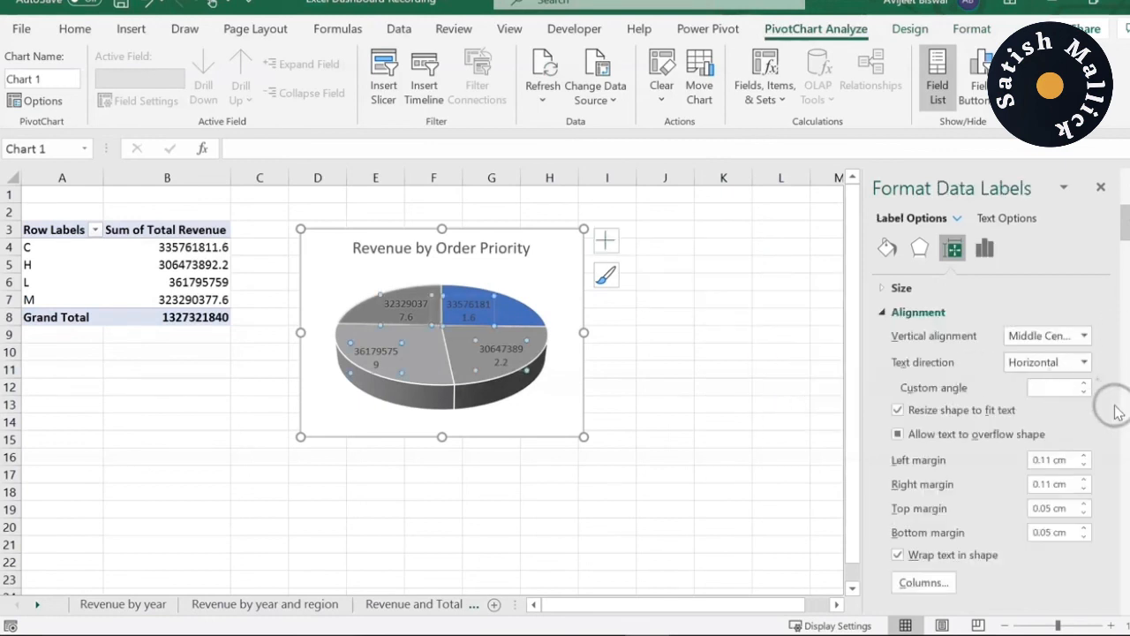
click(985, 249)
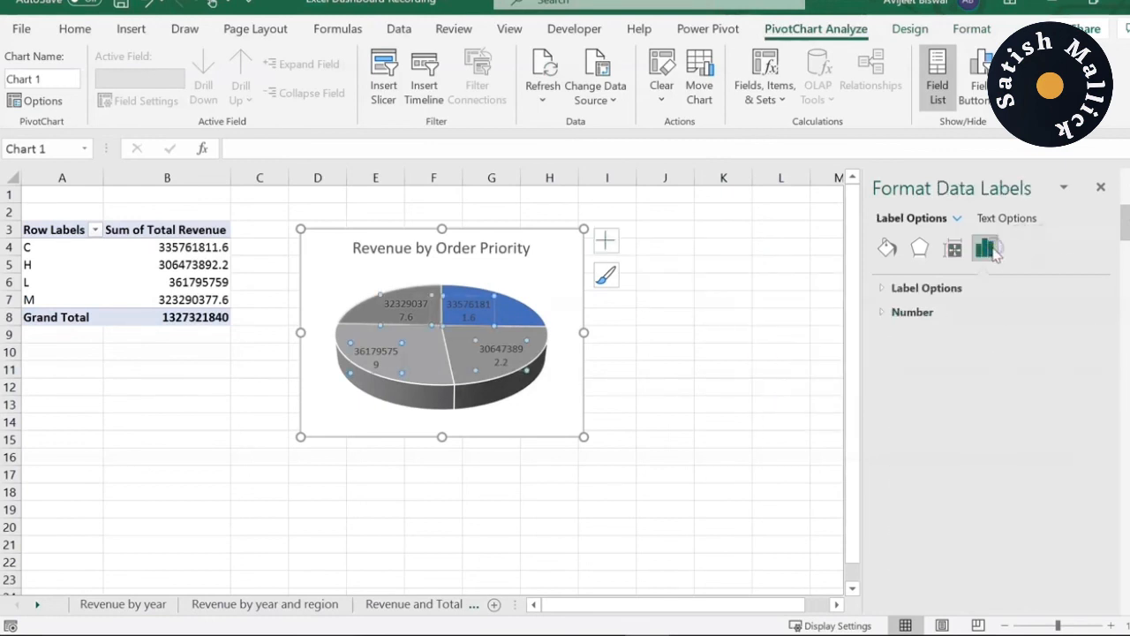
click(910, 312)
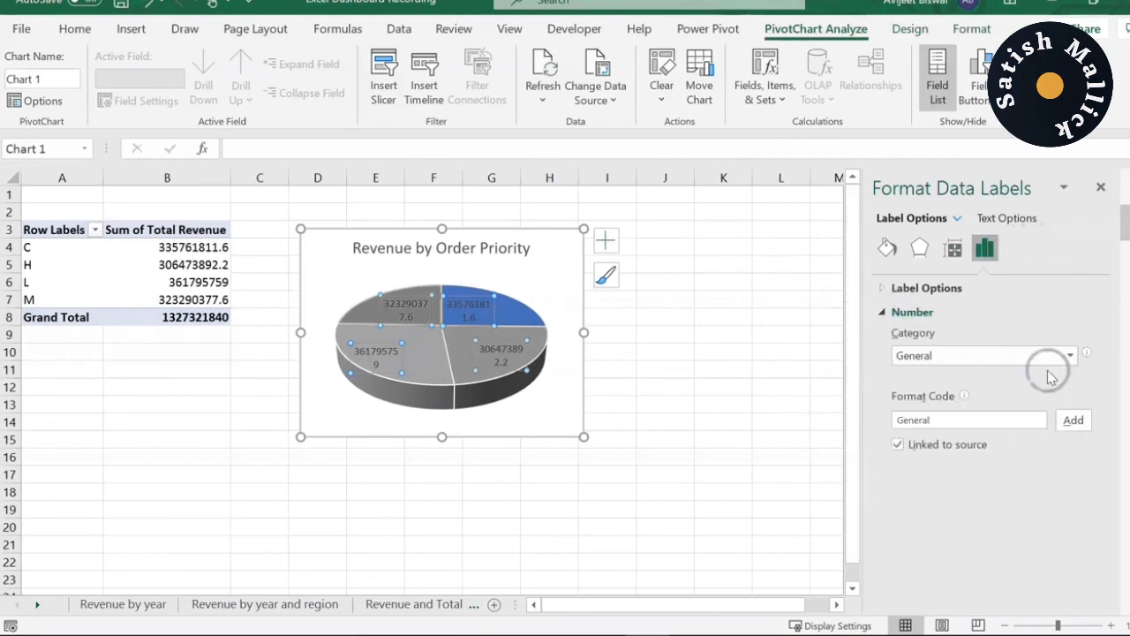
click(1071, 355)
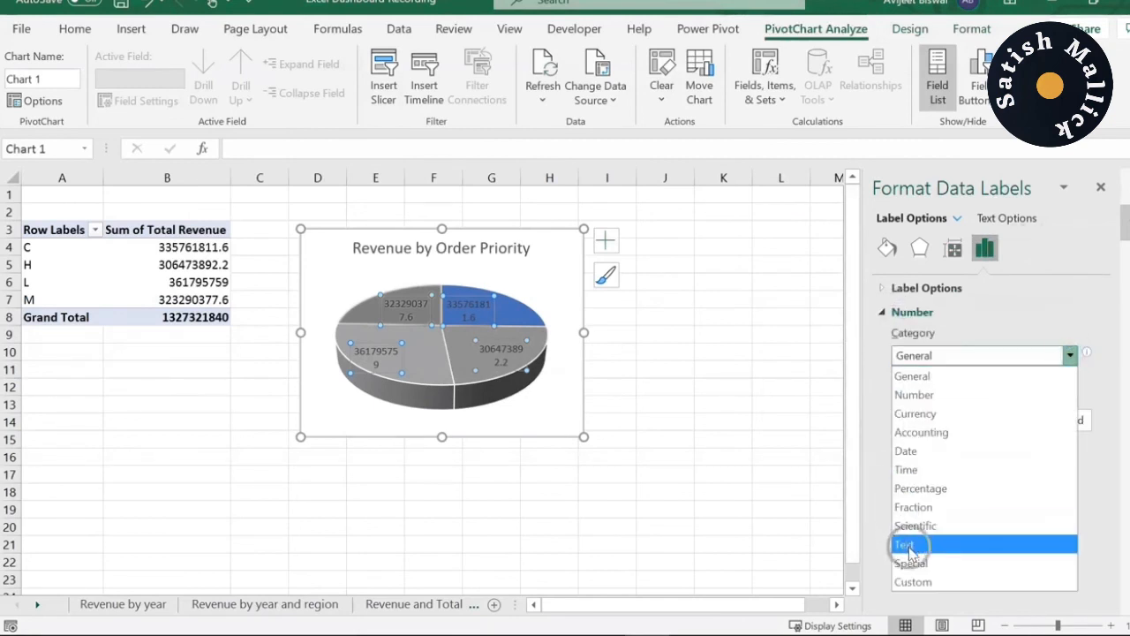
click(912, 579)
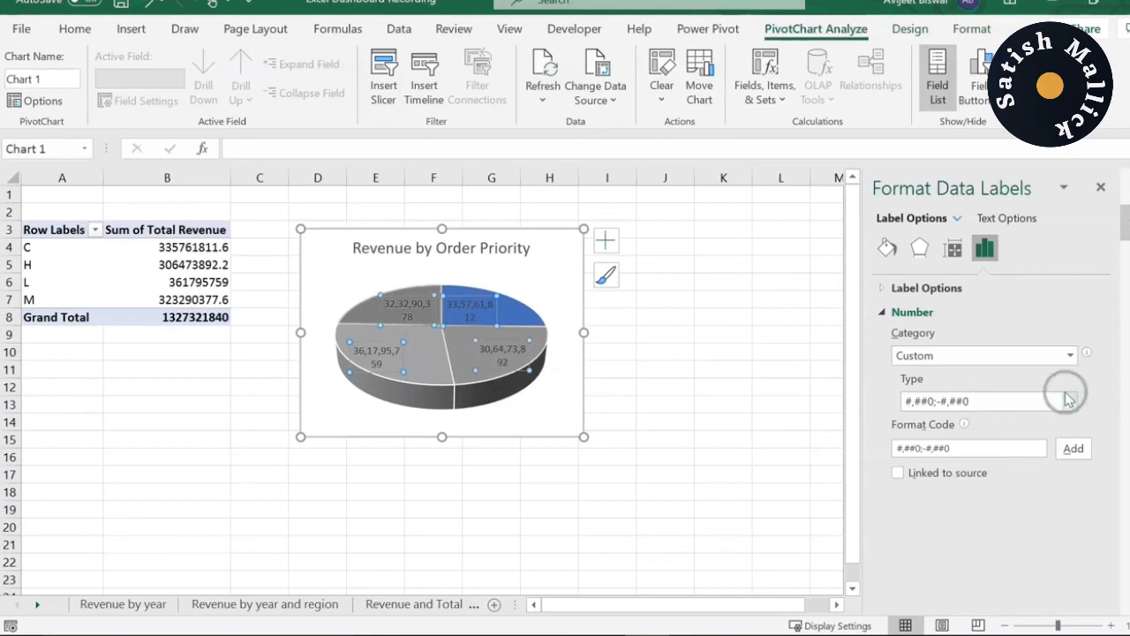
click(1069, 400)
click(1009, 440)
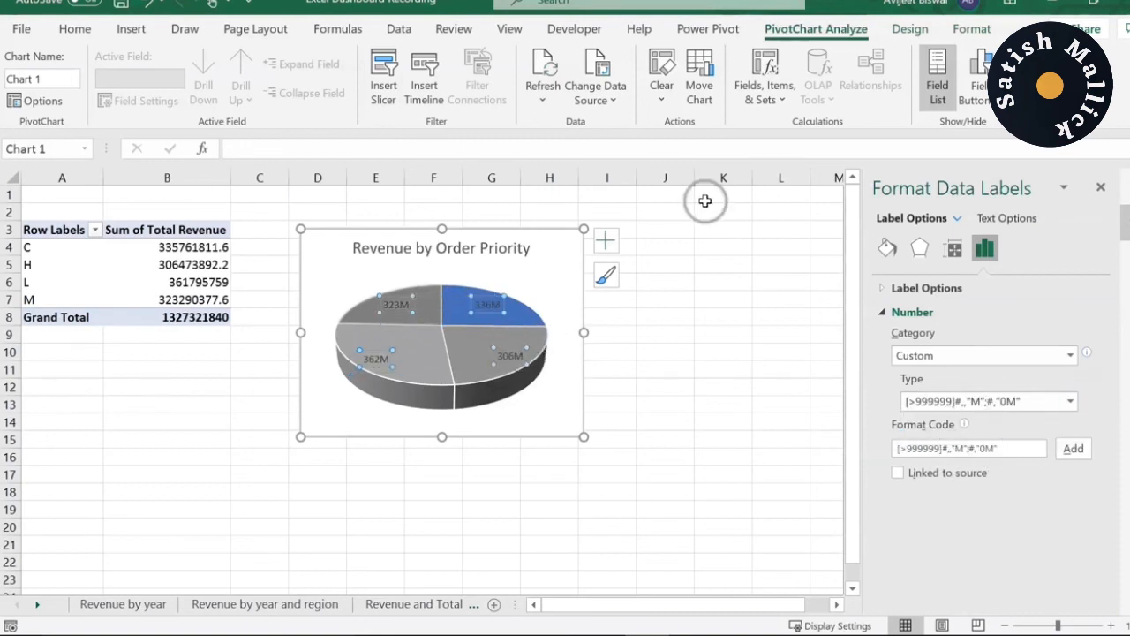
click(1101, 187)
Move each of the four data labels slightly inward, closer to the middle of its pie slice.
click(518, 344)
click(516, 351)
drag(514, 349, 497, 350)
click(497, 306)
drag(495, 297, 485, 299)
click(408, 300)
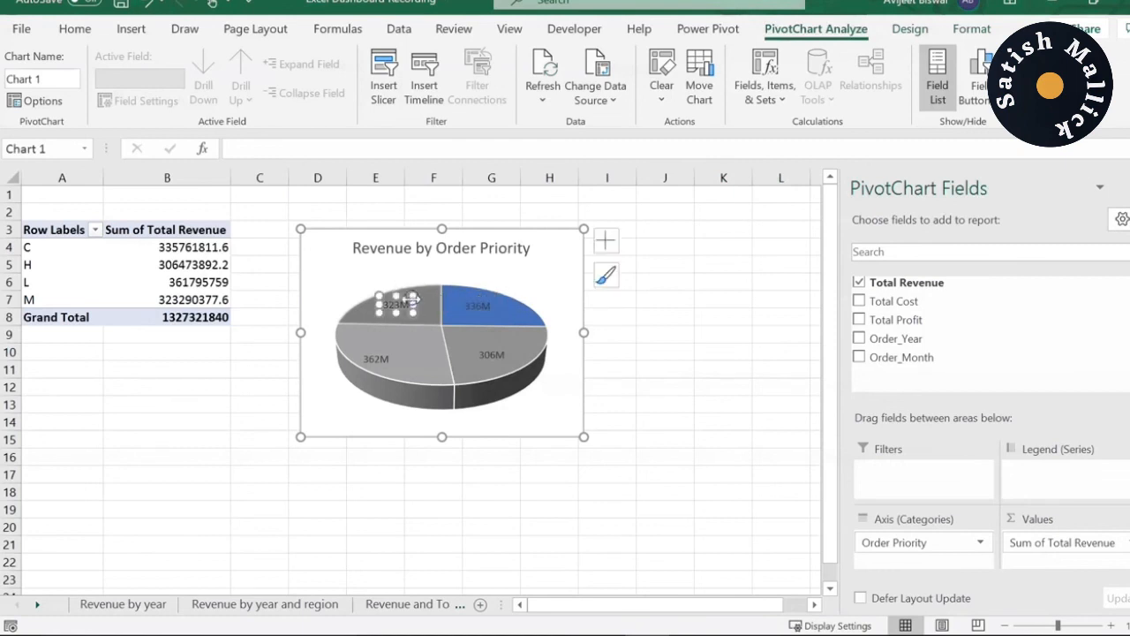
drag(405, 294, 414, 295)
click(392, 355)
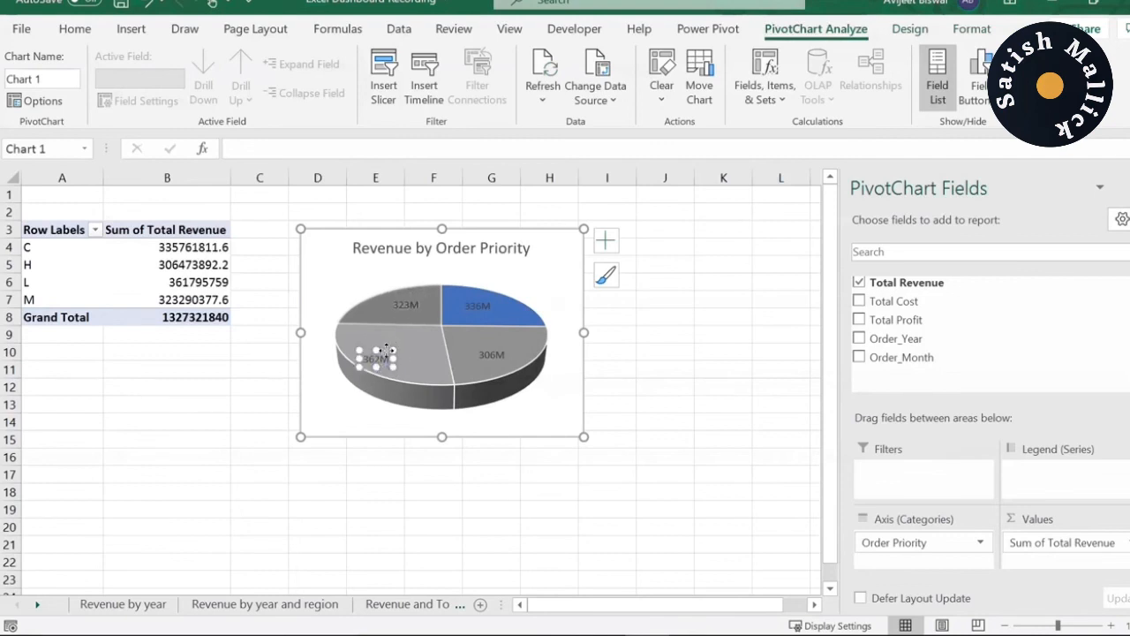
drag(384, 351, 402, 345)
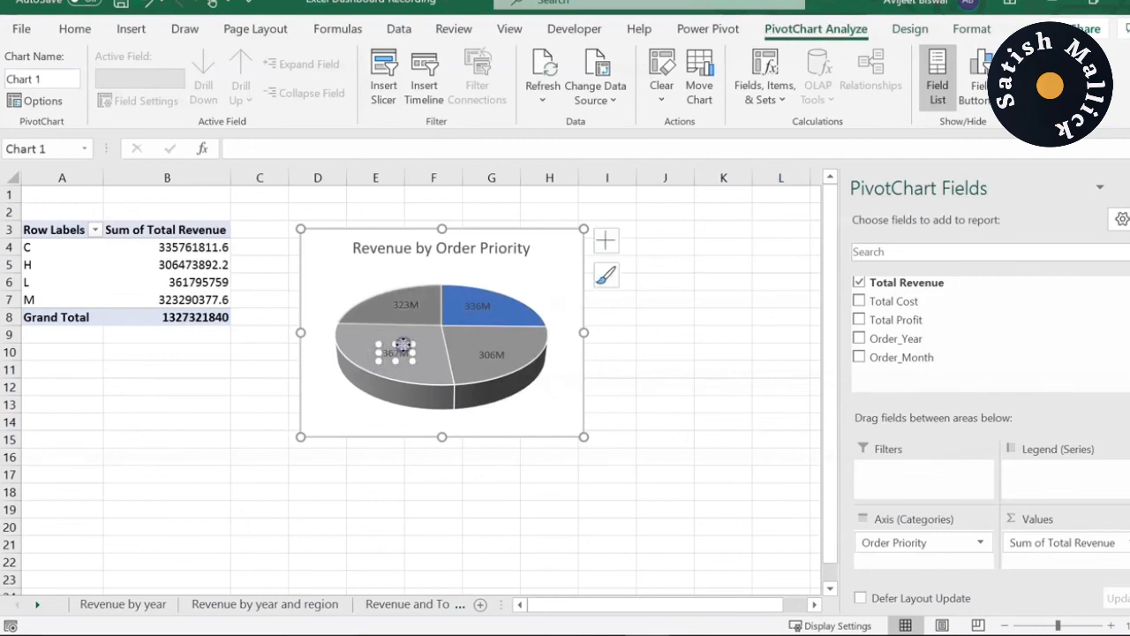
click(560, 320)
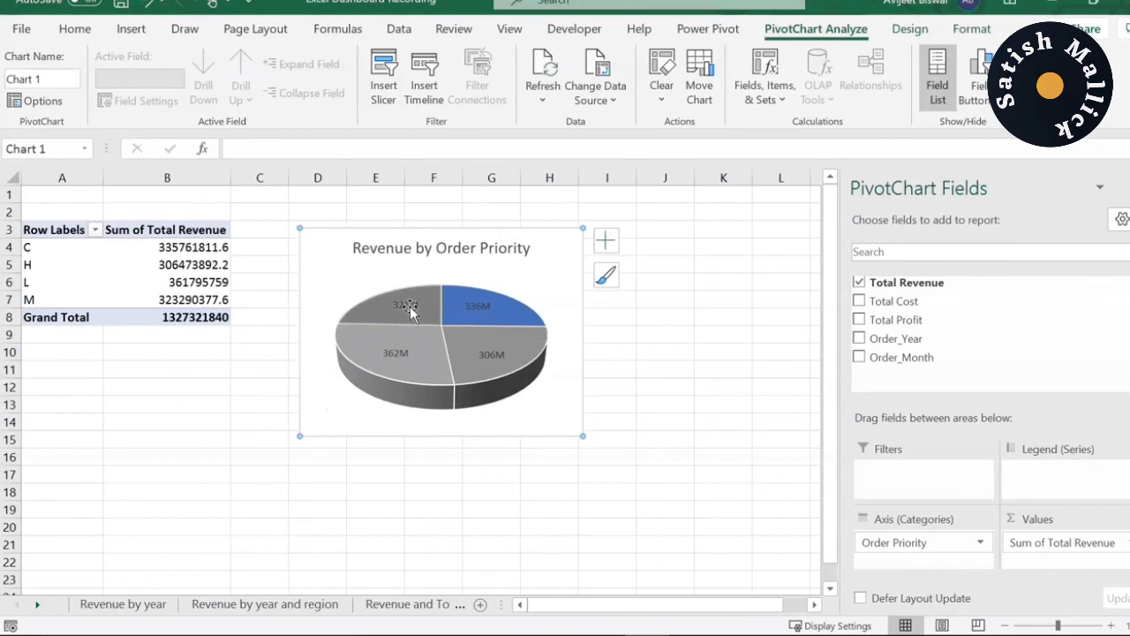
Change the font colour of all the pie chart's data labels to white and deselect the chart.
click(409, 309)
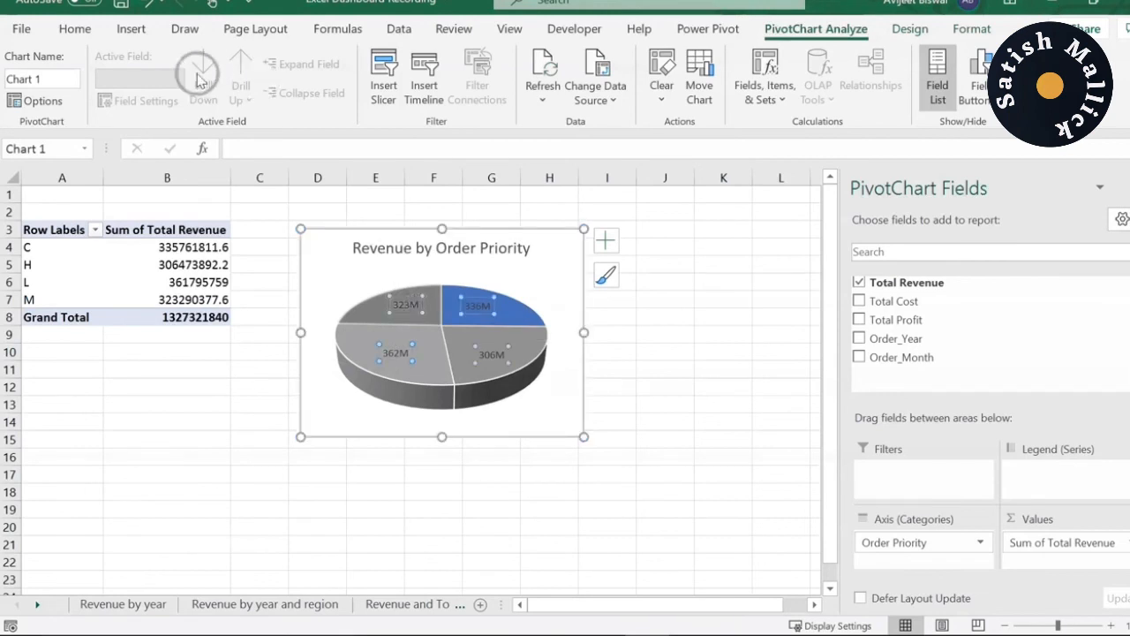
click(75, 30)
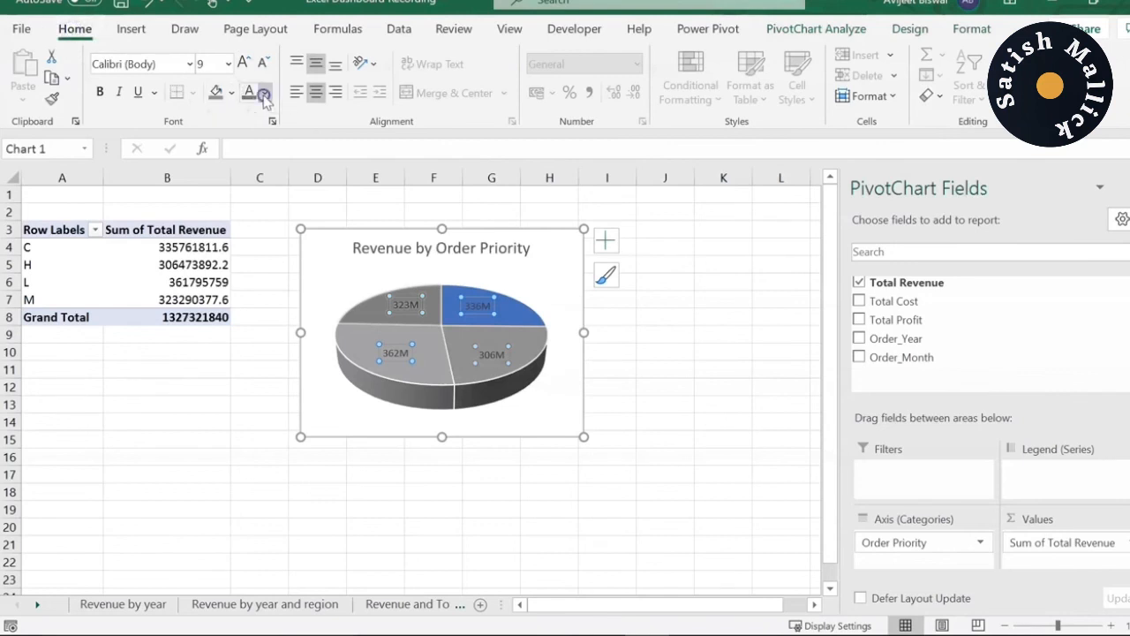
click(264, 92)
click(251, 168)
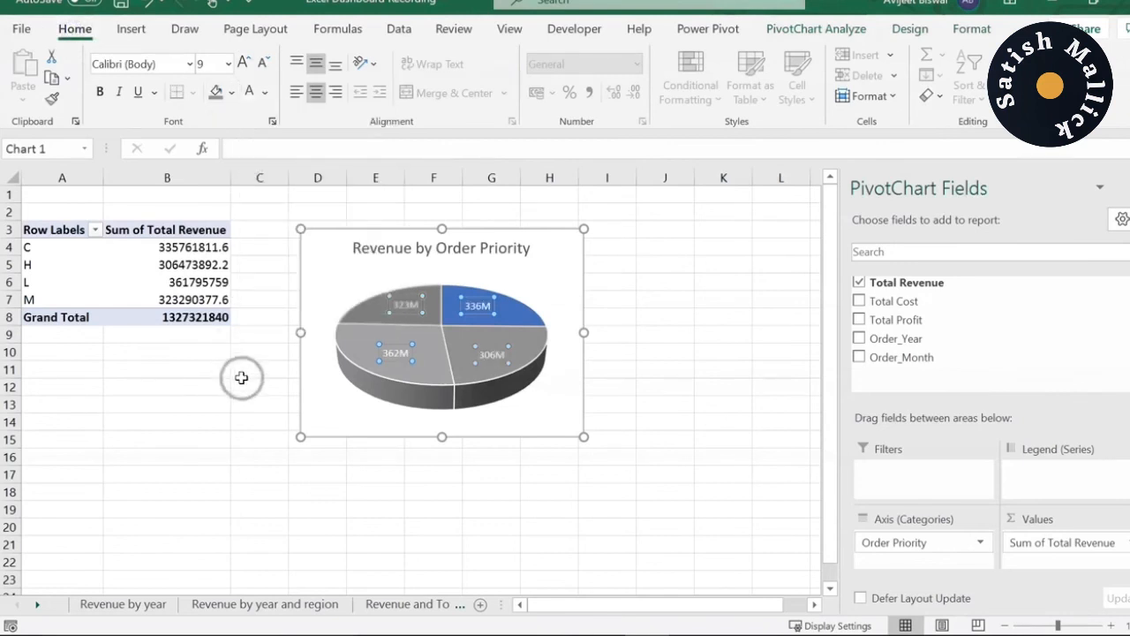
click(243, 371)
click(404, 310)
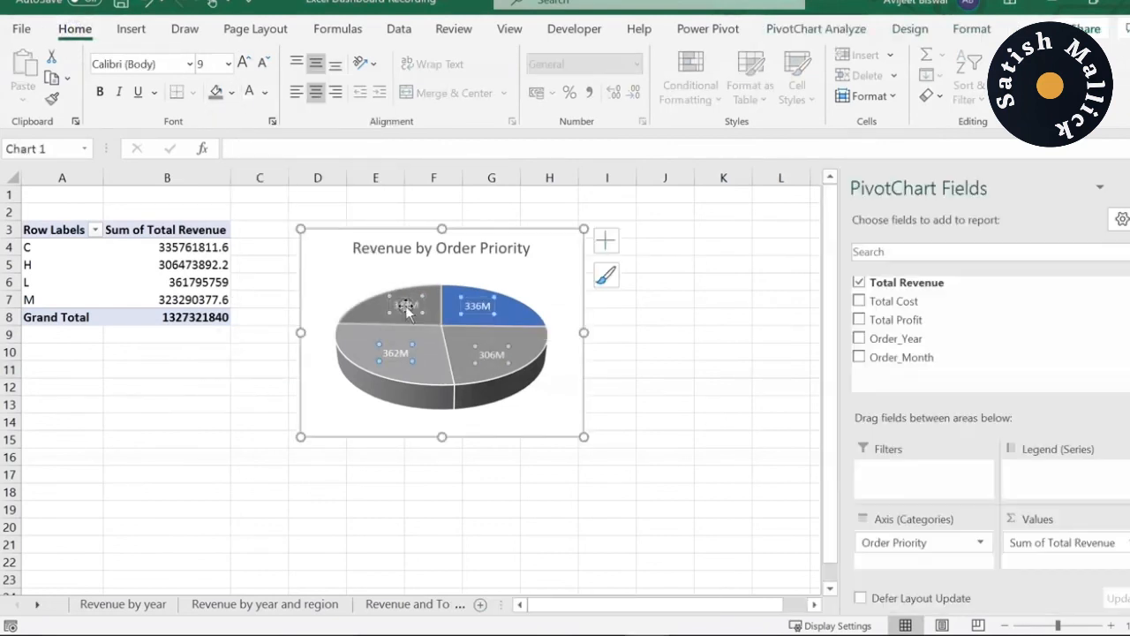
click(707, 350)
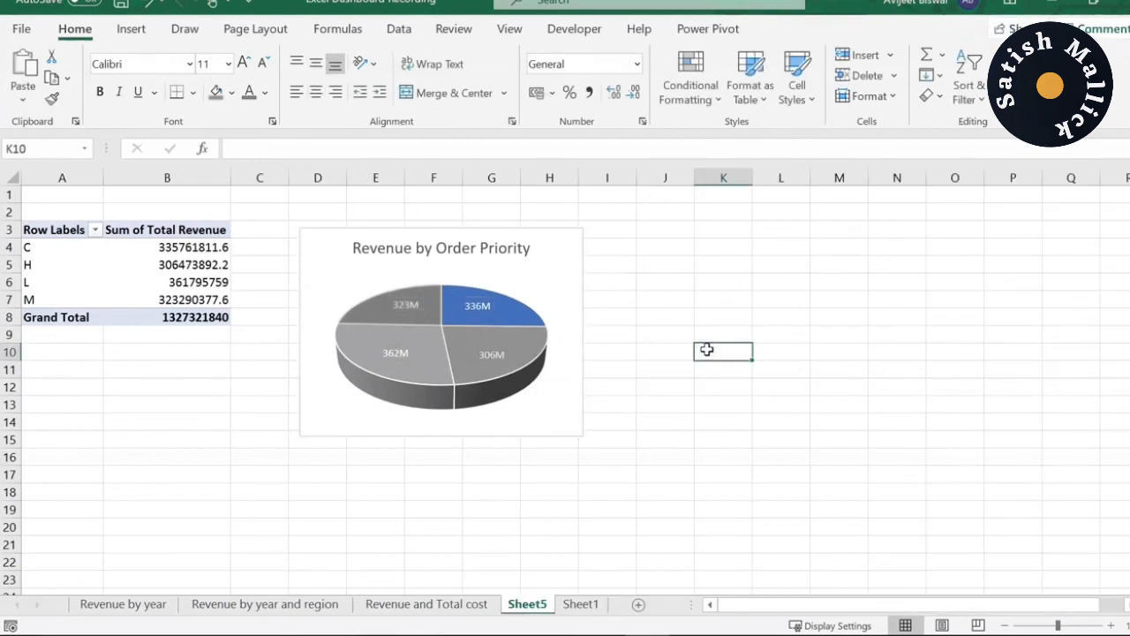